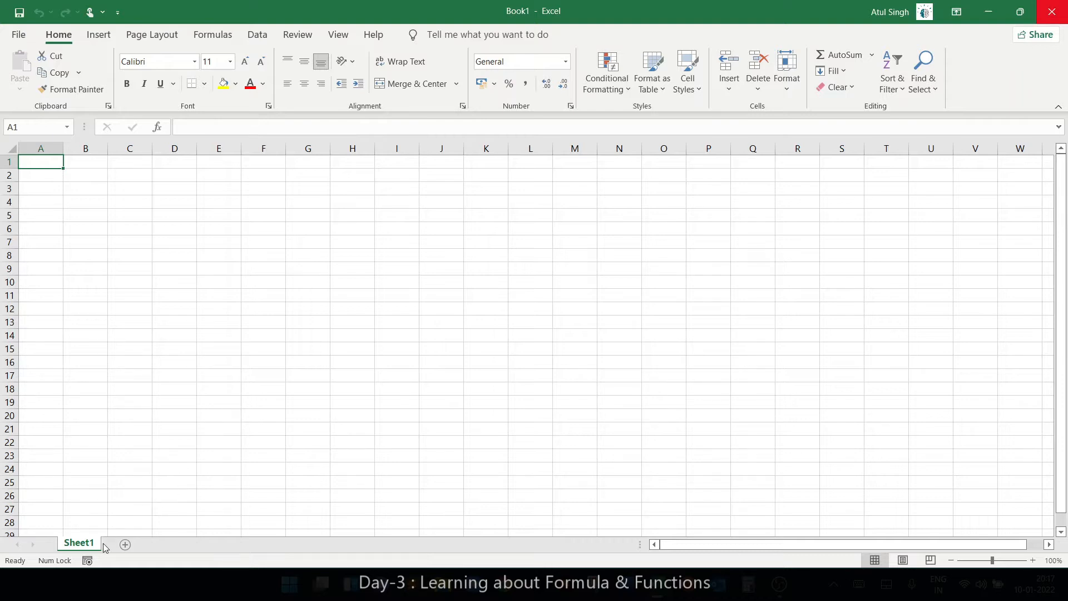
# Step: Rename the first worksheet as Formulas
pyautogui.doubleClick(79, 544)
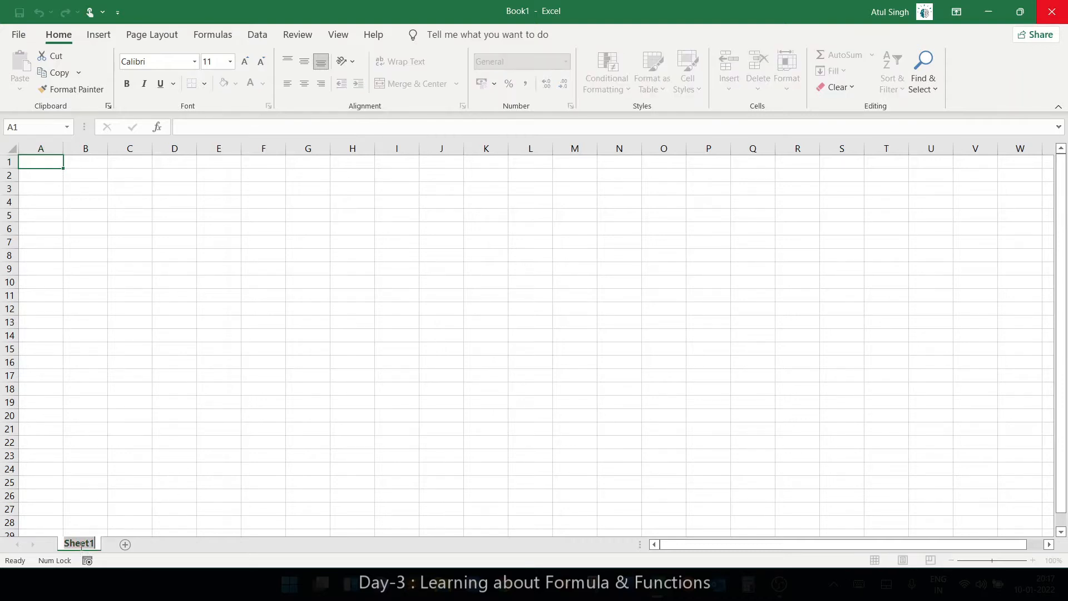
pyautogui.press('Return')
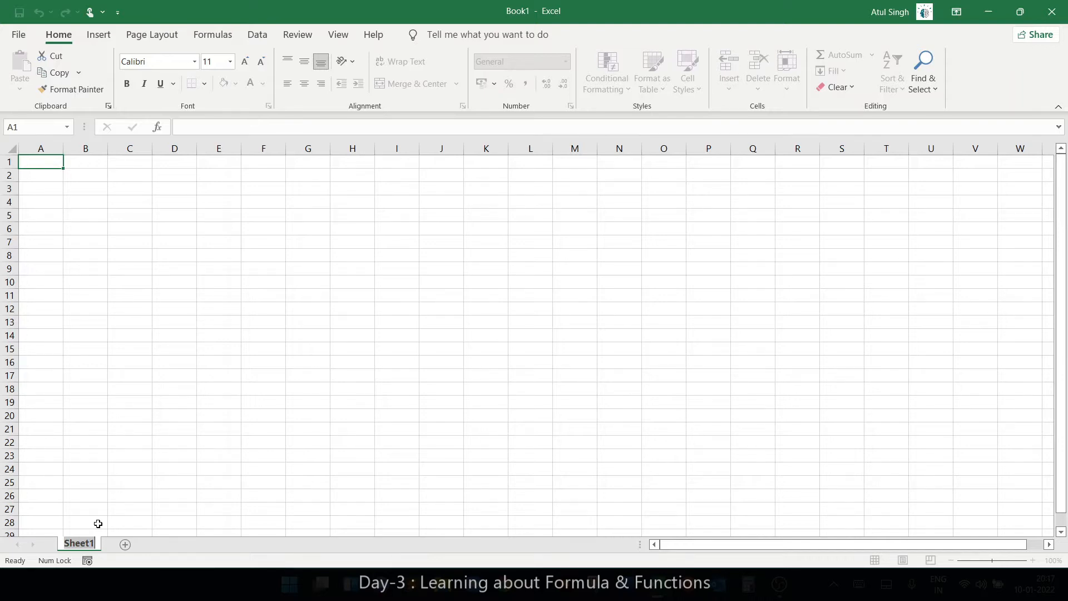
pyautogui.write('Formulas')
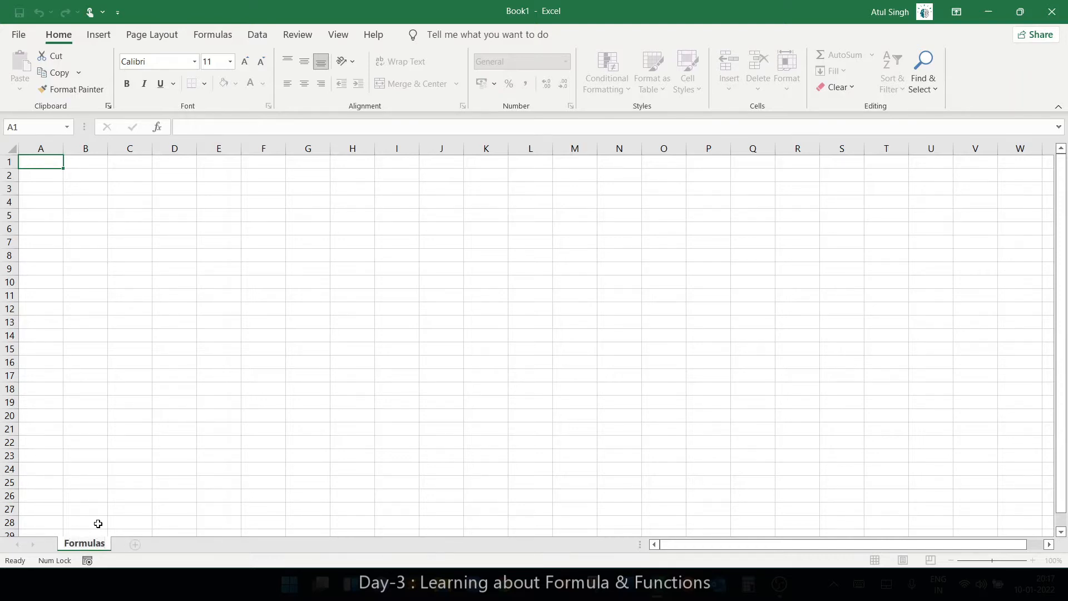
pyautogui.click(98, 523)
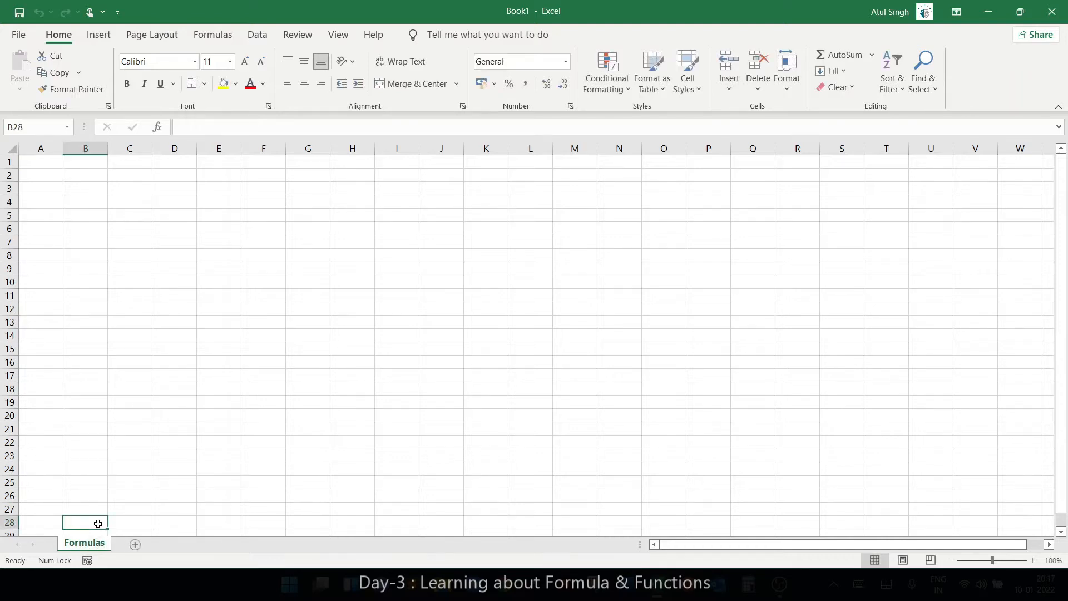
# Step: Add a second worksheet and name it CopyingFormulas
pyautogui.click(136, 544)
pyautogui.doubleClick(143, 541)
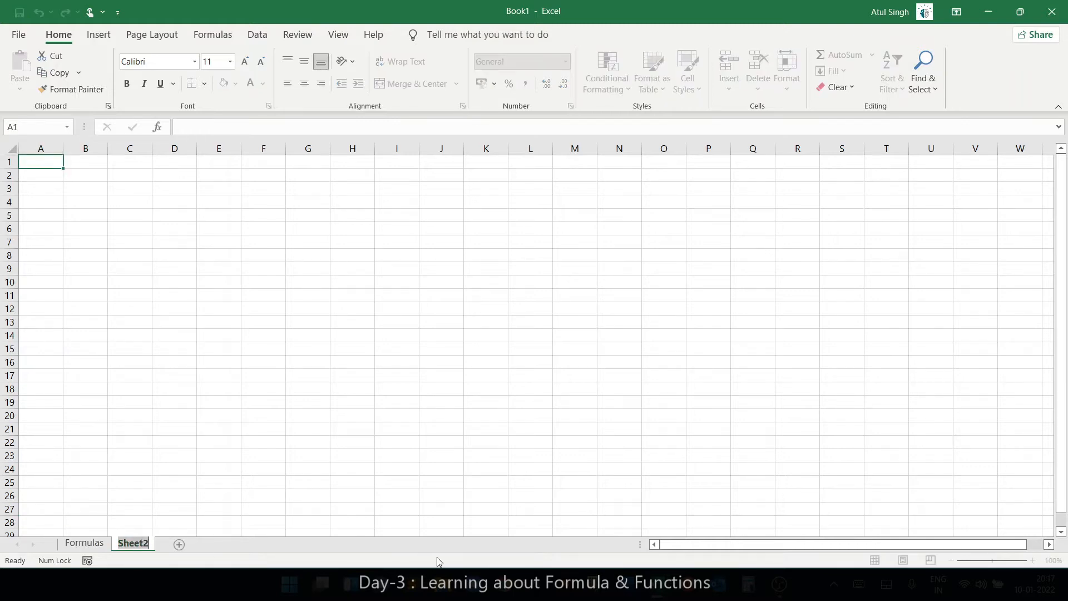
pyautogui.press('BackSpace')
pyautogui.write('Copying')
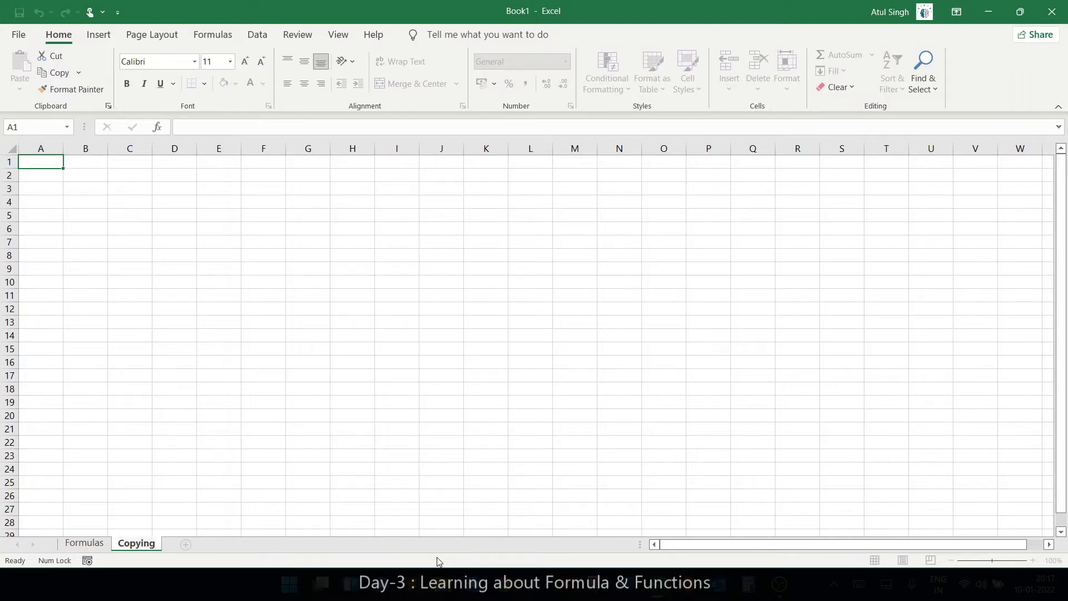
pyautogui.write('Formulas')
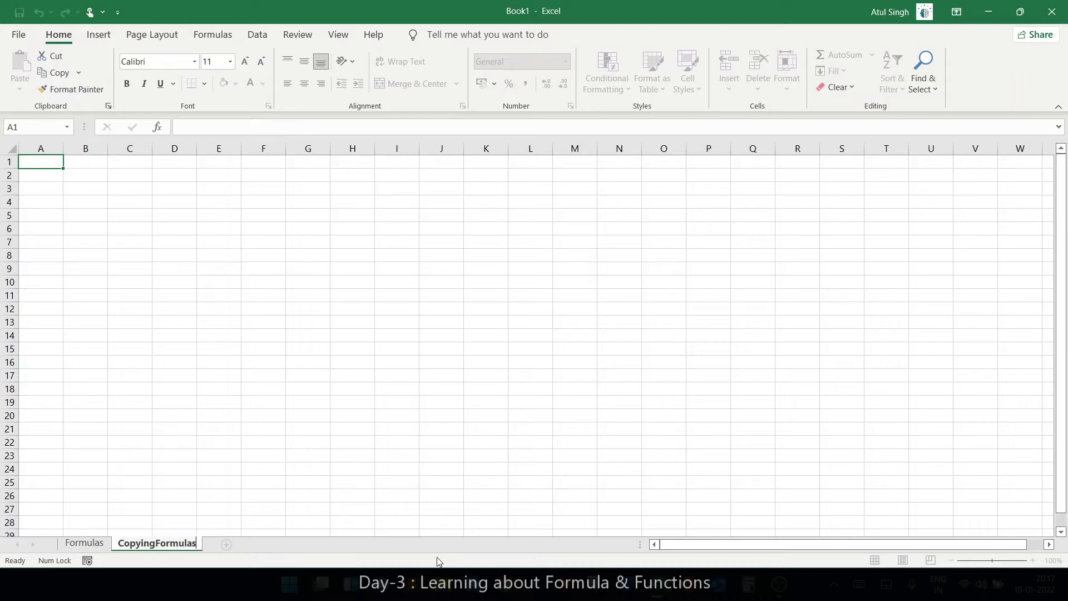
pyautogui.click(272, 496)
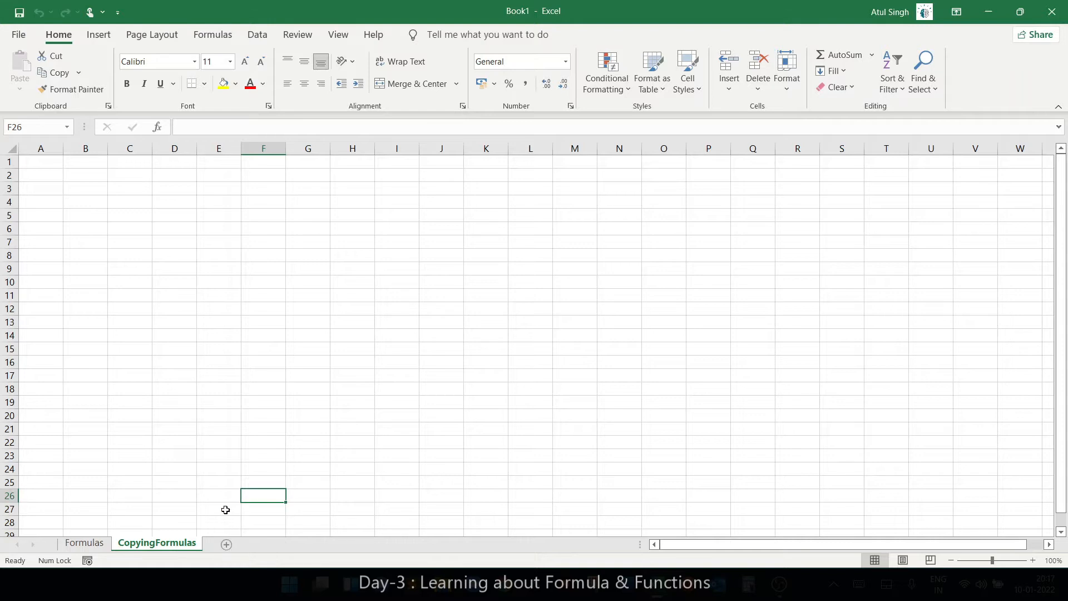
# Step: Add a third worksheet and name it YTD & Percentage
pyautogui.click(228, 546)
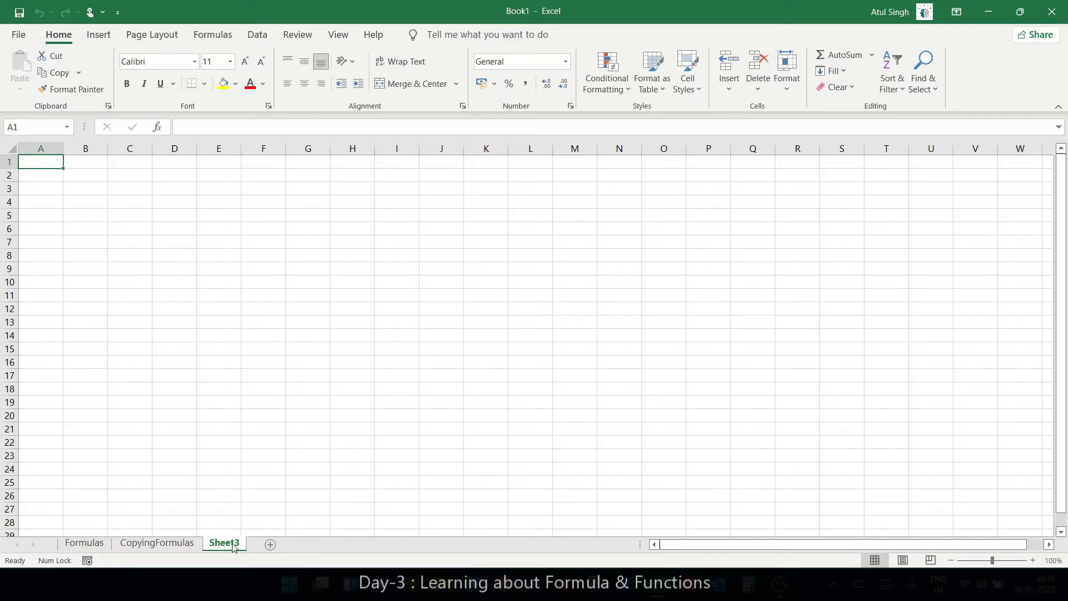
pyautogui.doubleClick(234, 547)
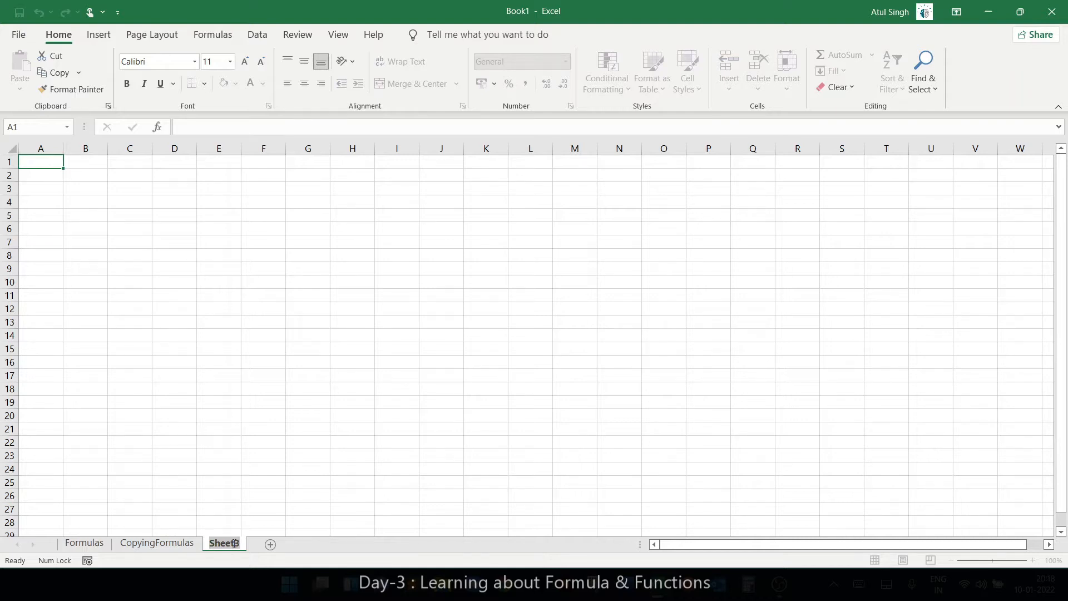
pyautogui.write('YTD & Per')
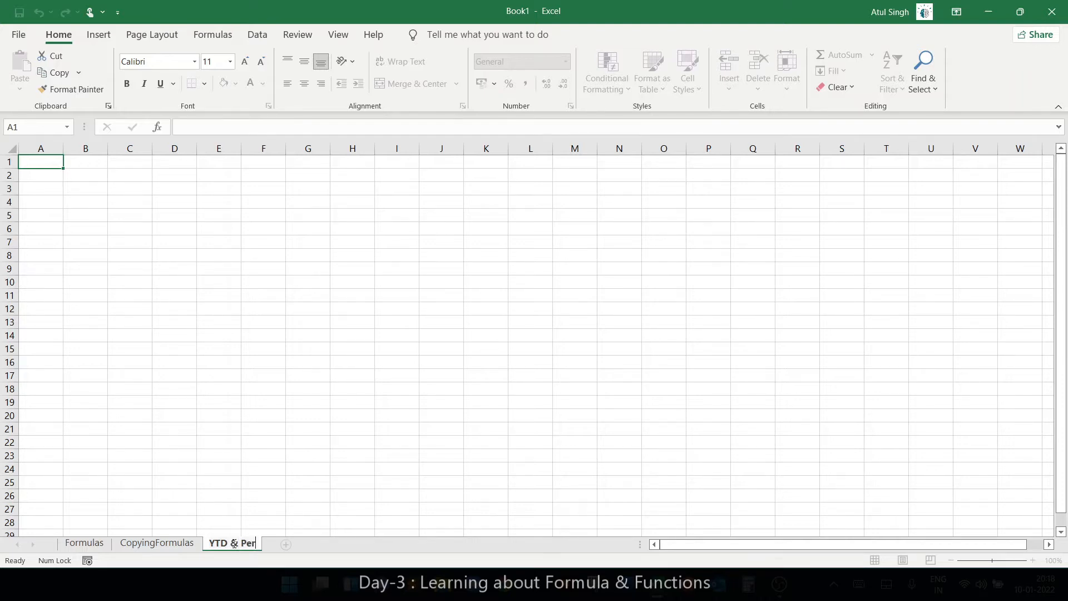
pyautogui.write('centage')
pyautogui.click(288, 498)
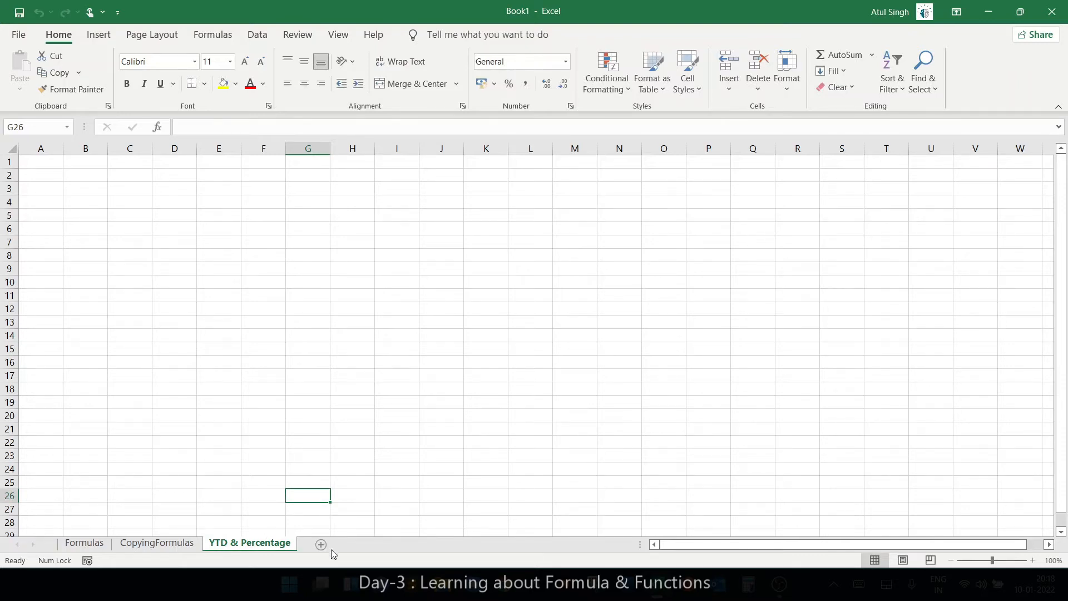
# Step: Add a fourth worksheet and name it Absolute Reference
pyautogui.click(321, 545)
pyautogui.doubleClick(323, 548)
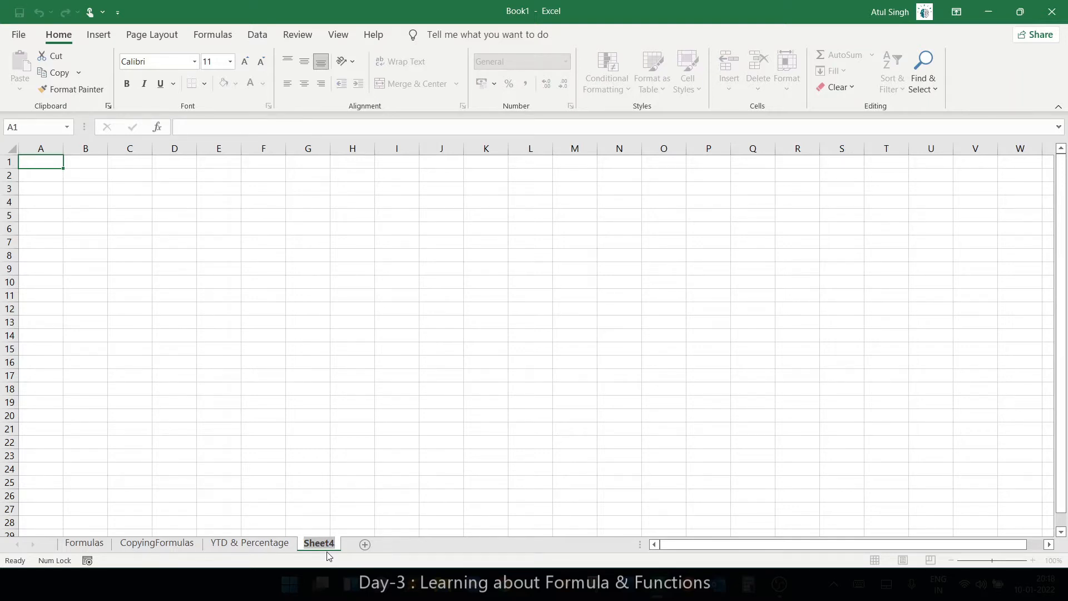
pyautogui.write('Absolute Refere')
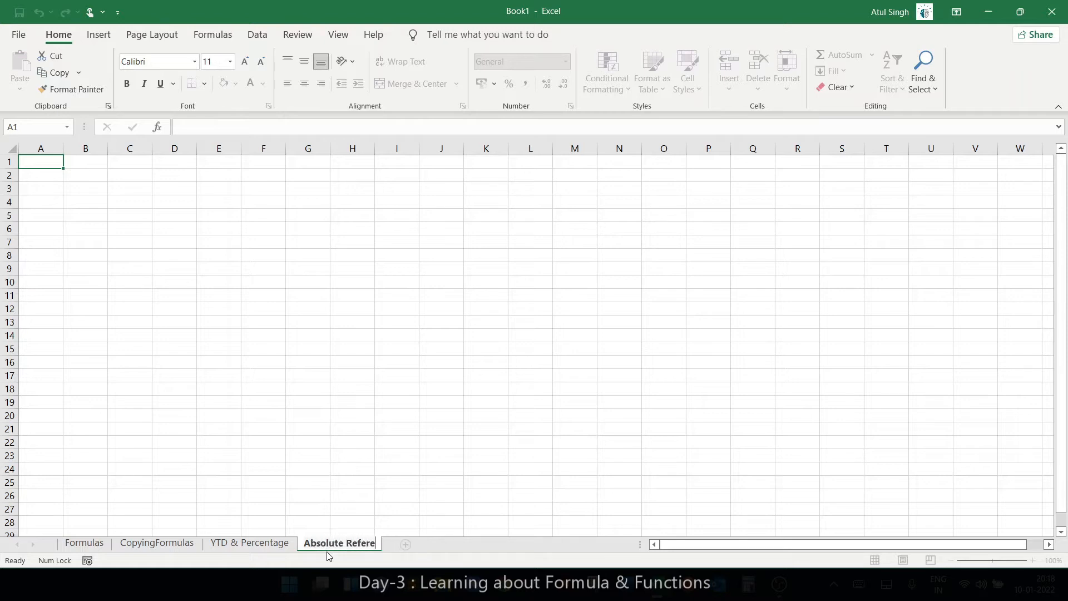
pyautogui.write('nce')
pyautogui.moveTo(336, 518); pyautogui.dragTo(337, 511)
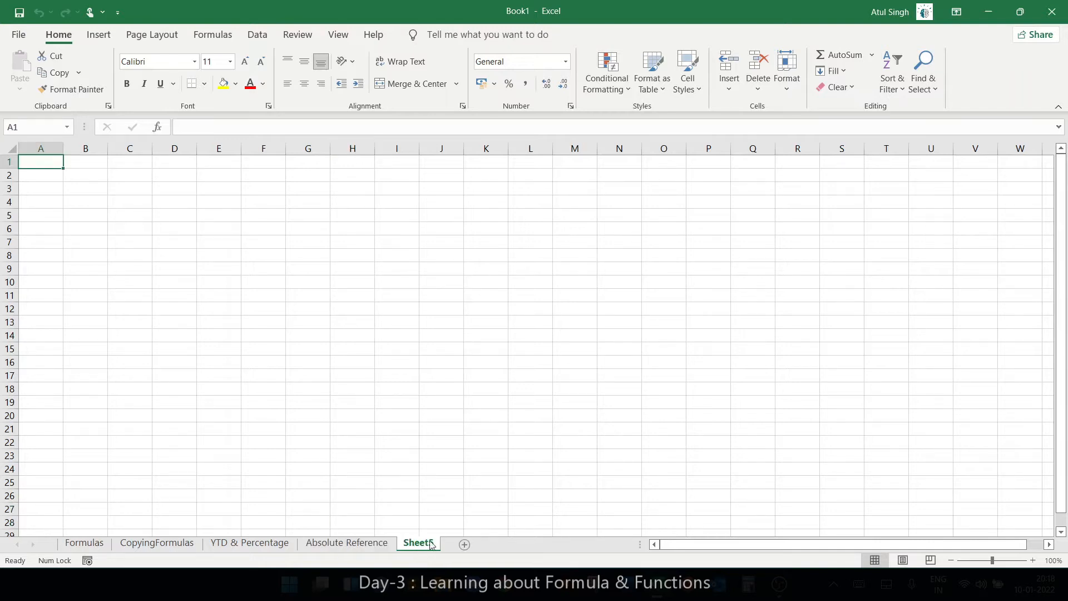
# Step: Rename the fifth worksheet as Sum Average
pyautogui.doubleClick(422, 547)
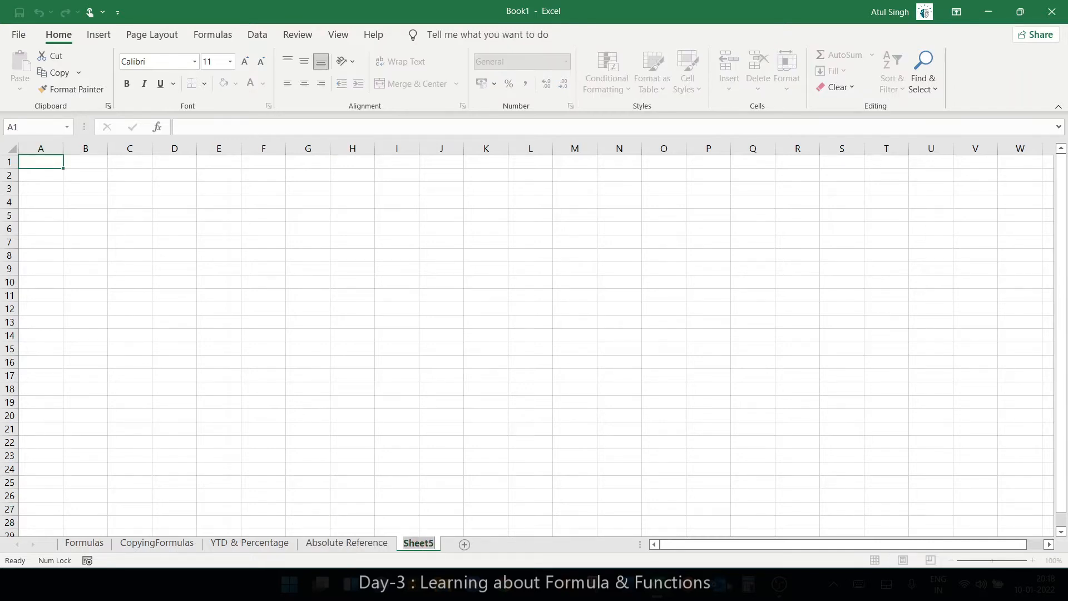
pyautogui.write('S')
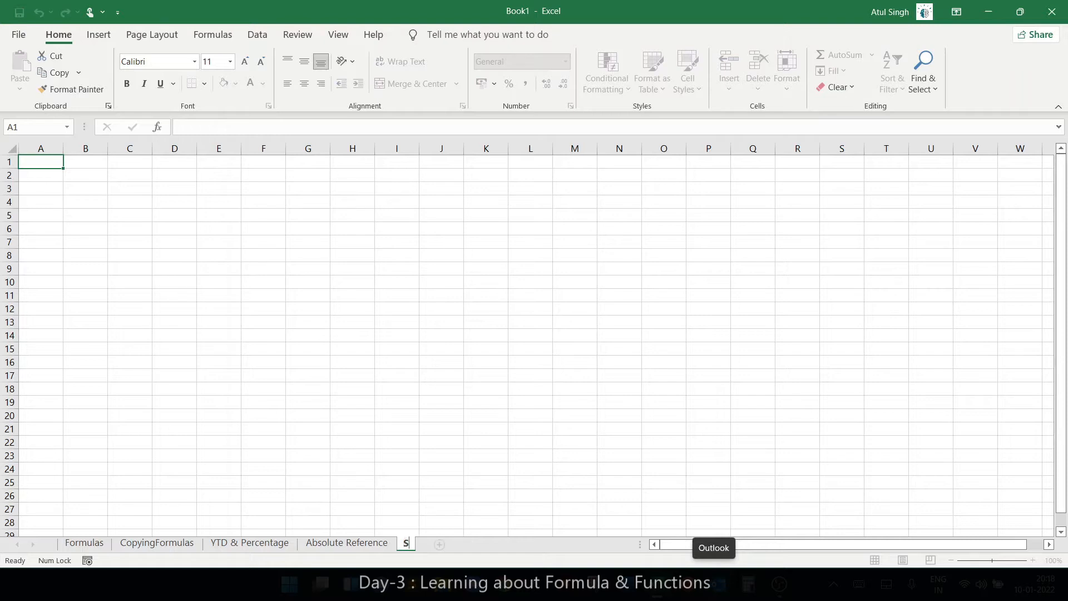
pyautogui.write('um Average')
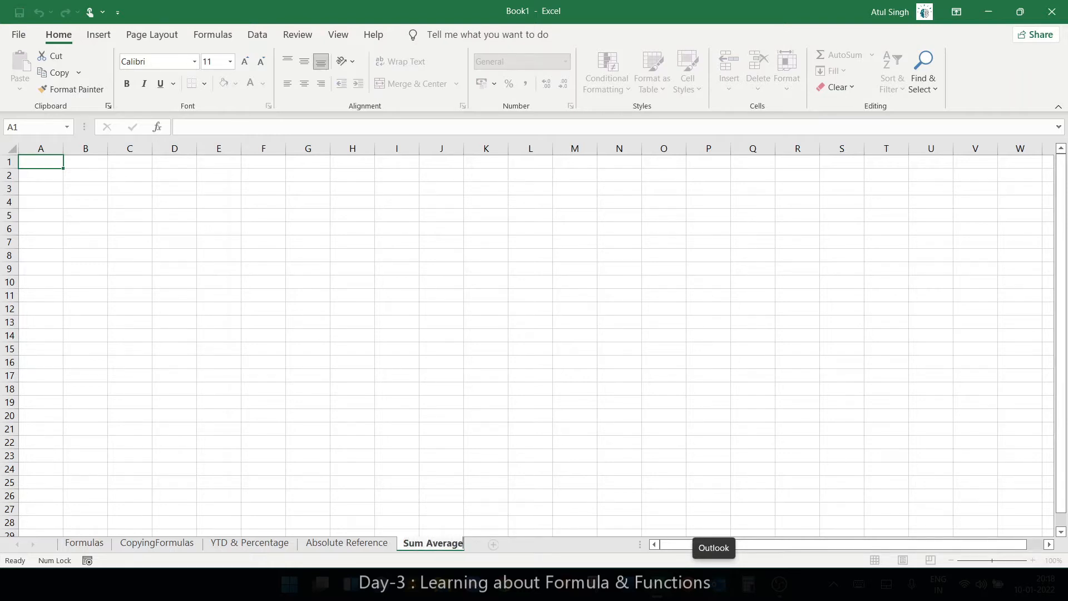
pyautogui.click(397, 441)
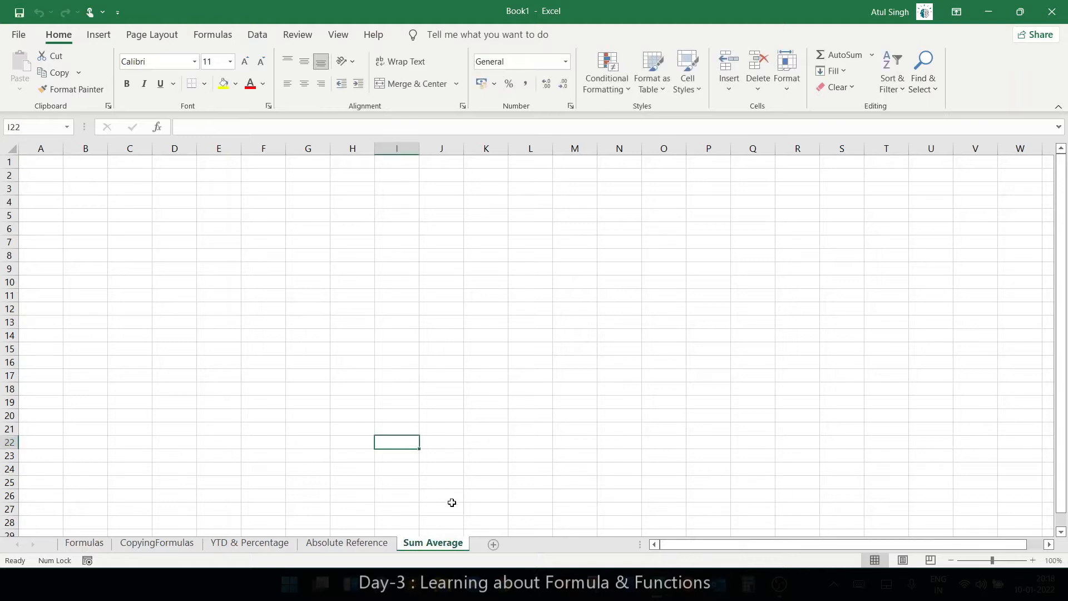
# Step: Add a sixth worksheet and name it Common & Imp Functions
pyautogui.click(495, 546)
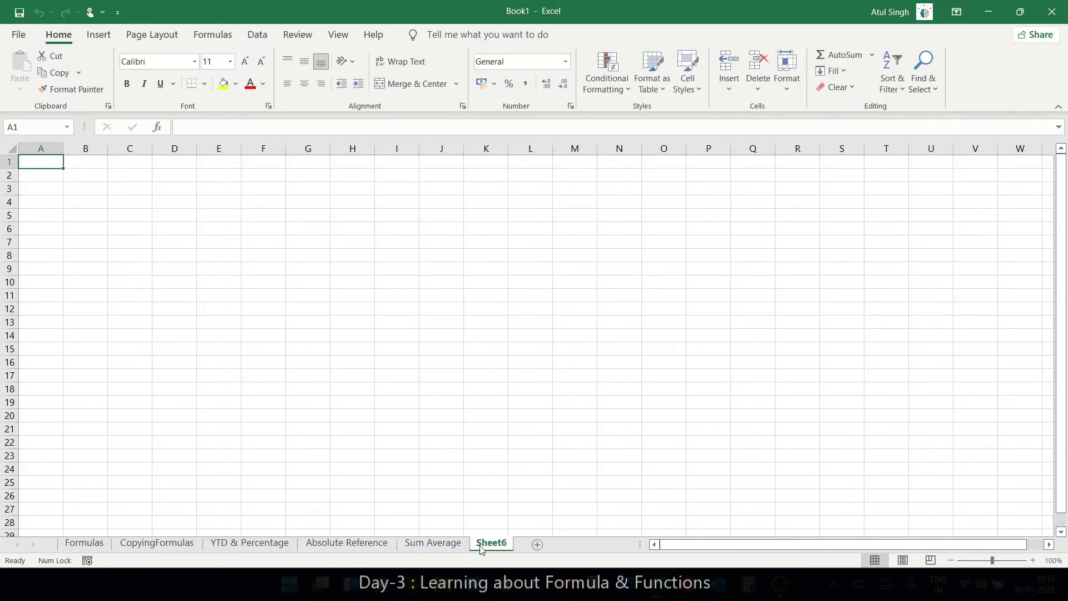
pyautogui.doubleClick(500, 544)
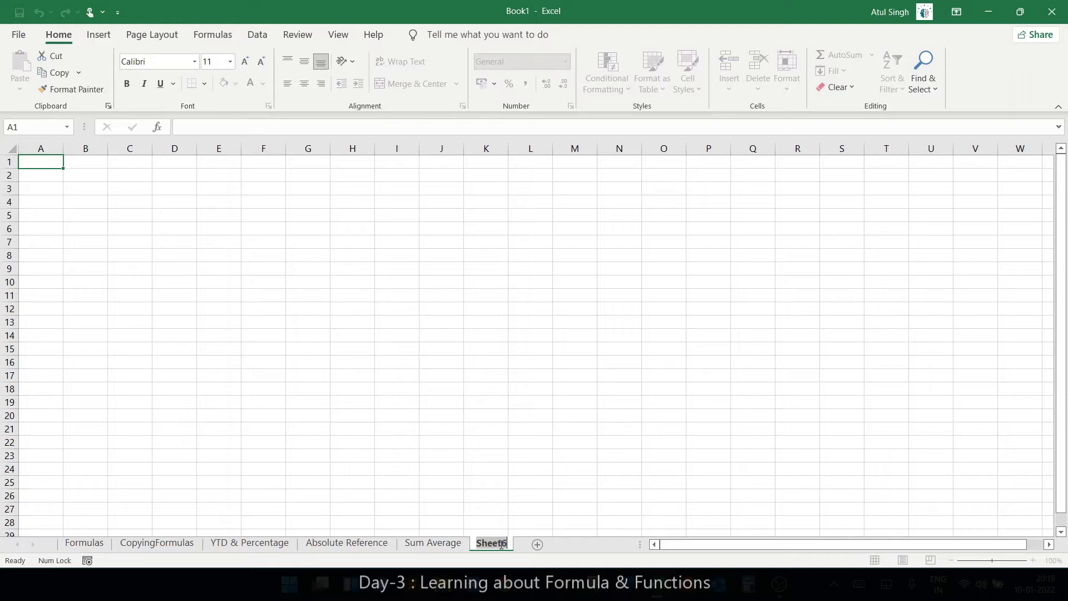
pyautogui.write('Commo')
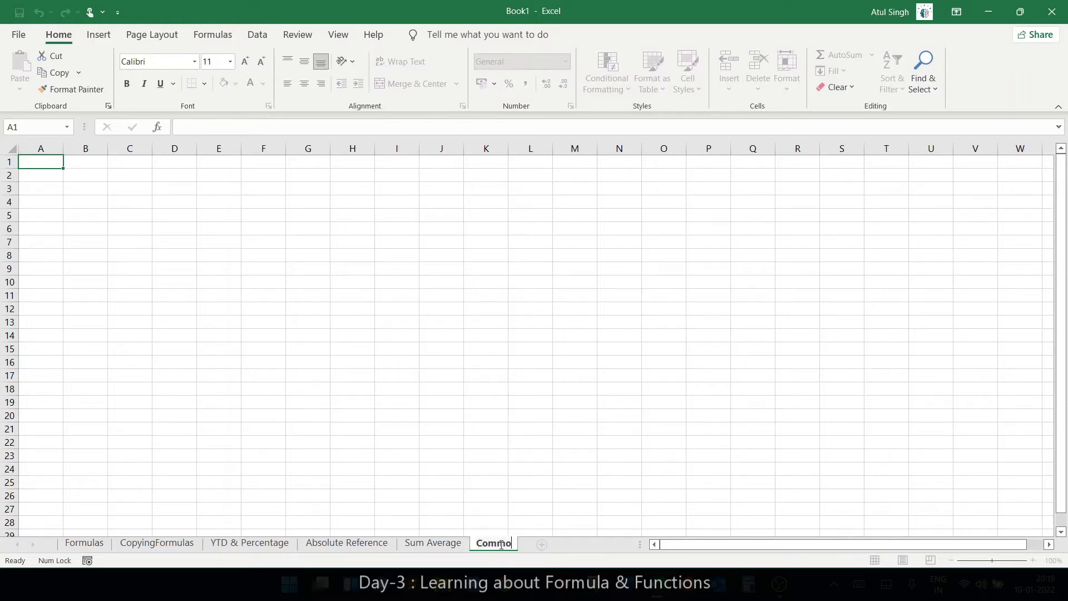
pyautogui.write('n & Imp Func')
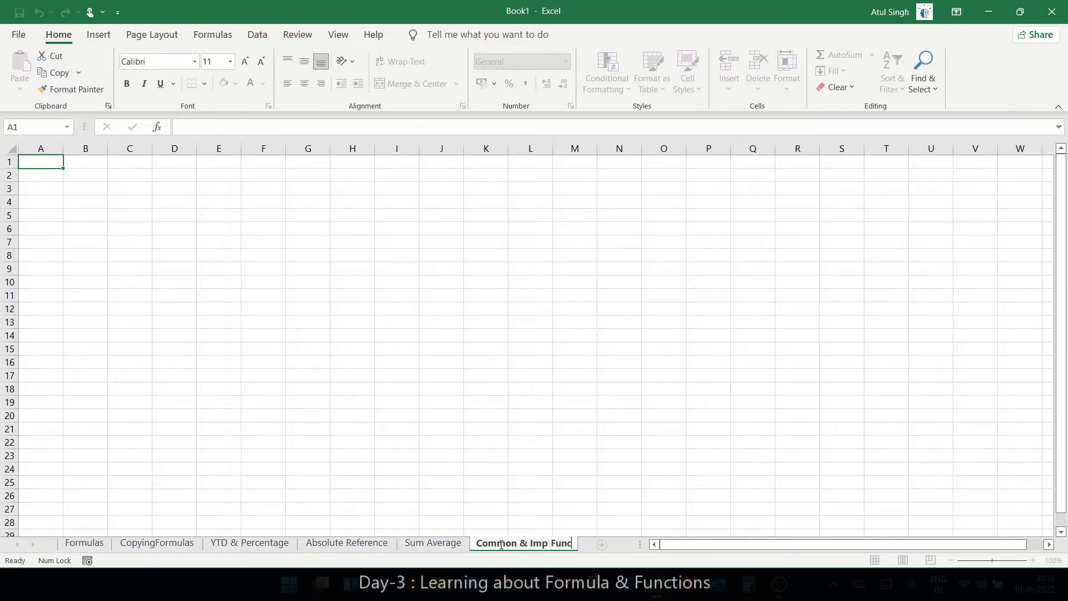
pyautogui.write('tions')
pyautogui.click(264, 456)
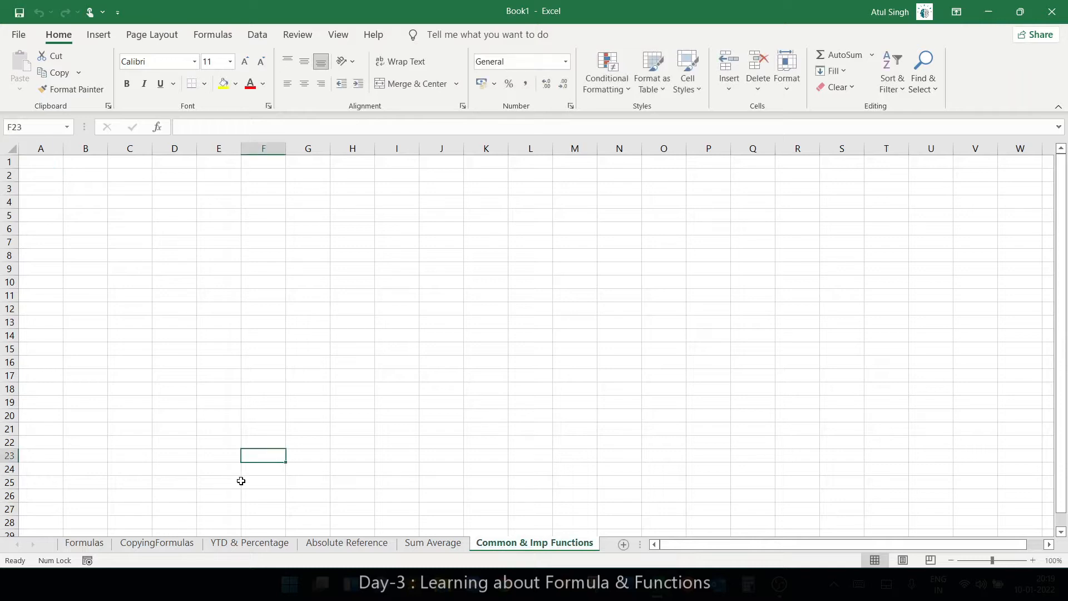
# Step: Return to the Formulas sheet and magnify it to 160%
pyautogui.click(102, 545)
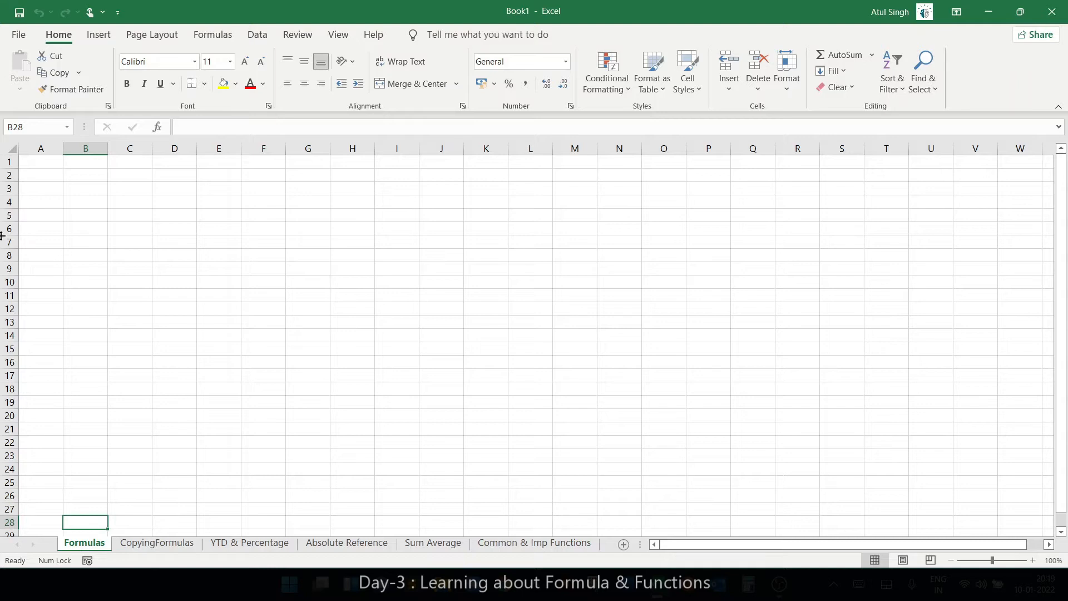
pyautogui.click(41, 163)
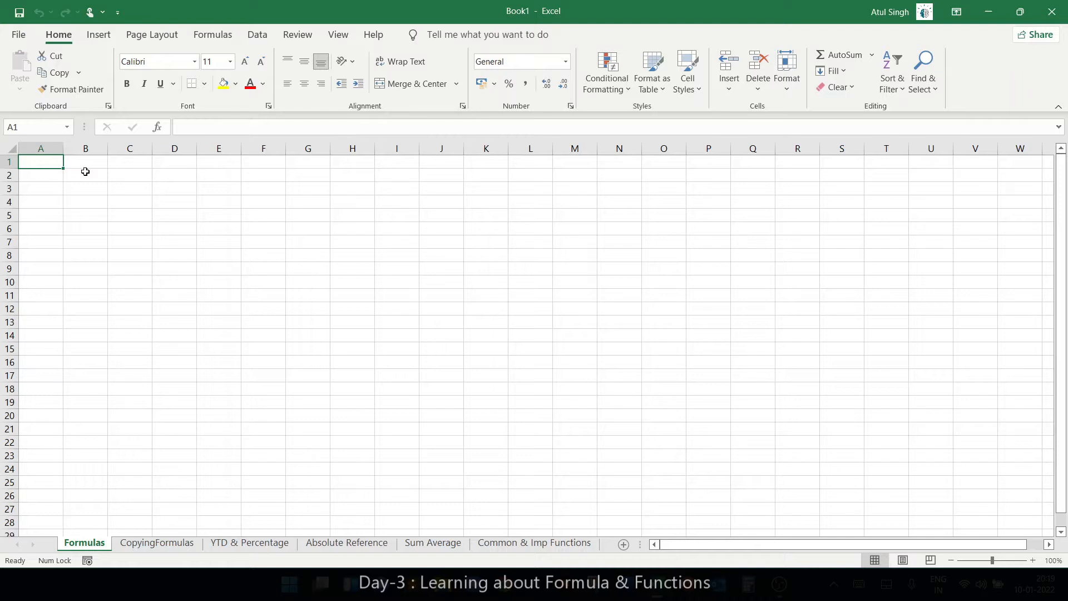
pyautogui.click(1055, 561)
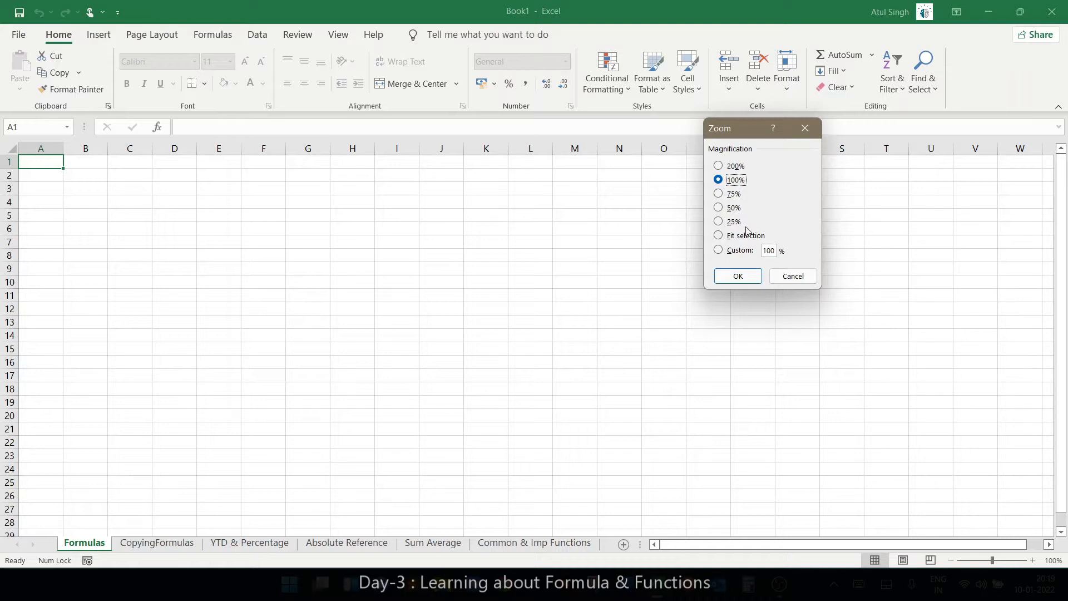
pyautogui.doubleClick(768, 251)
pyautogui.write('150')
pyautogui.click(724, 273)
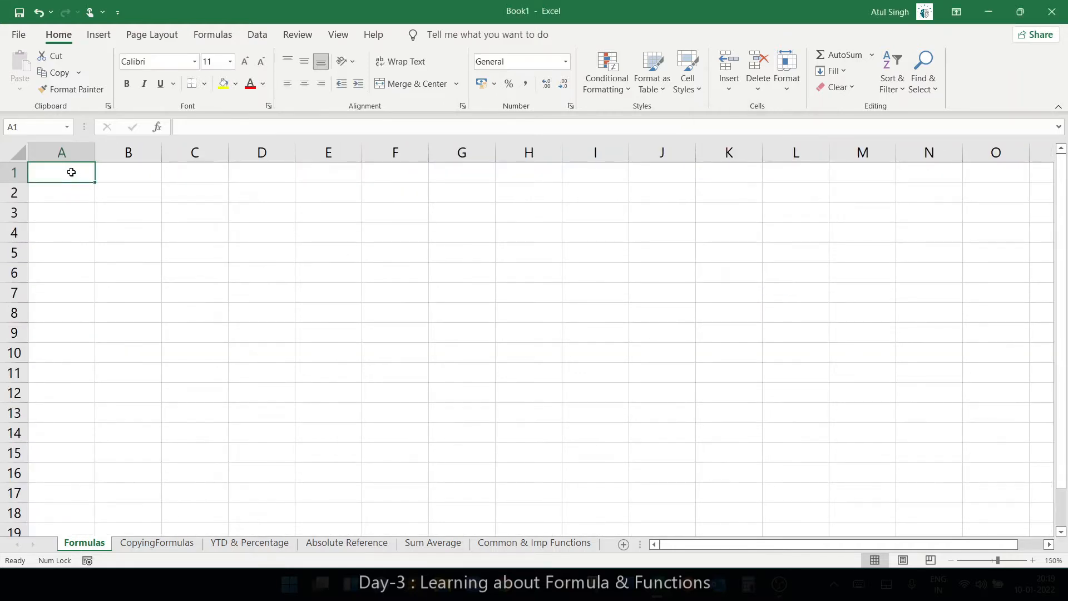
pyautogui.click(1033, 560)
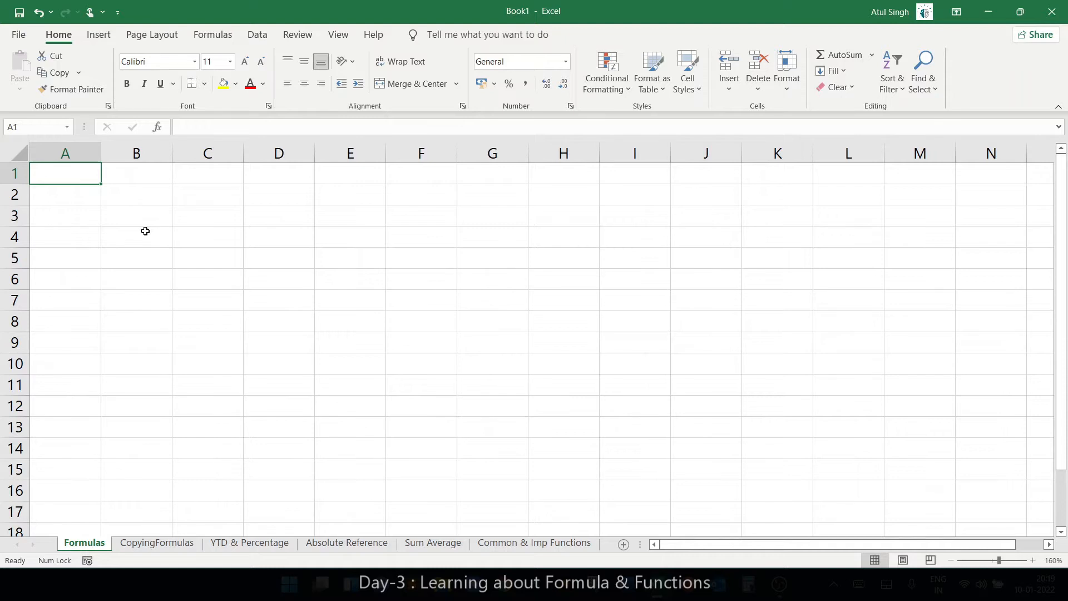
# Step: Enter the row labels Business, Expenses and Profit in cells A3 to A5
pyautogui.press('Down')
pyautogui.press('Down')
pyautogui.write('Business')
pyautogui.press('Return')
pyautogui.write('Expenses')
pyautogui.press('Return')
pyautogui.write('Profit')
# Step: Enter Jan in cell B2 and fill the month headings across to Jun in G2
pyautogui.press('Up')
pyautogui.press('Up')
pyautogui.press('Up')
pyautogui.press('Right')
pyautogui.write('Jan')
pyautogui.press('Tab')
pyautogui.click(164, 199)
pyautogui.moveTo(171, 205); pyautogui.dragTo(534, 209)
# Step: Add the headings Total in H2 and Average in I2, and delete the empty first row
pyautogui.click(579, 189)
pyautogui.write('To')
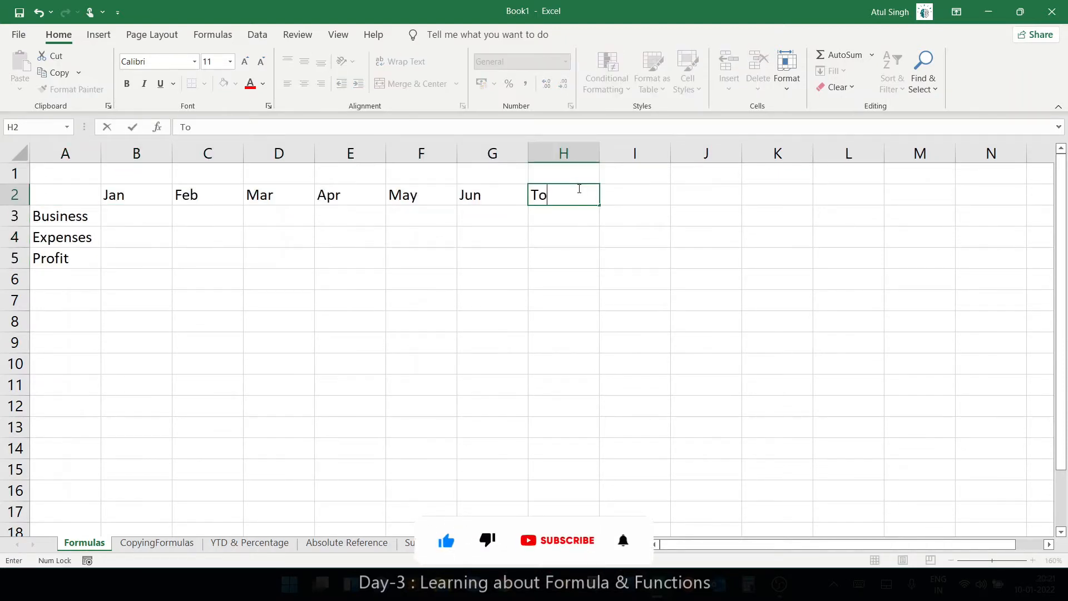
pyautogui.write('tal')
pyautogui.press('Tab')
pyautogui.write('Average')
pyautogui.rightClick(15, 173)
pyautogui.click(67, 317)
# Step: Enter Business values 150, 280, 400 and 210 for Jan to Apr, and Expenses 100, 160 and 100 for Jan to Mar
pyautogui.write('150')
pyautogui.press('Return')
pyautogui.write('100 160')
pyautogui.press('Up')
pyautogui.write('280')
pyautogui.press('Right')
pyautogui.write('400')
pyautogui.press('Return')
pyautogui.write('100210')
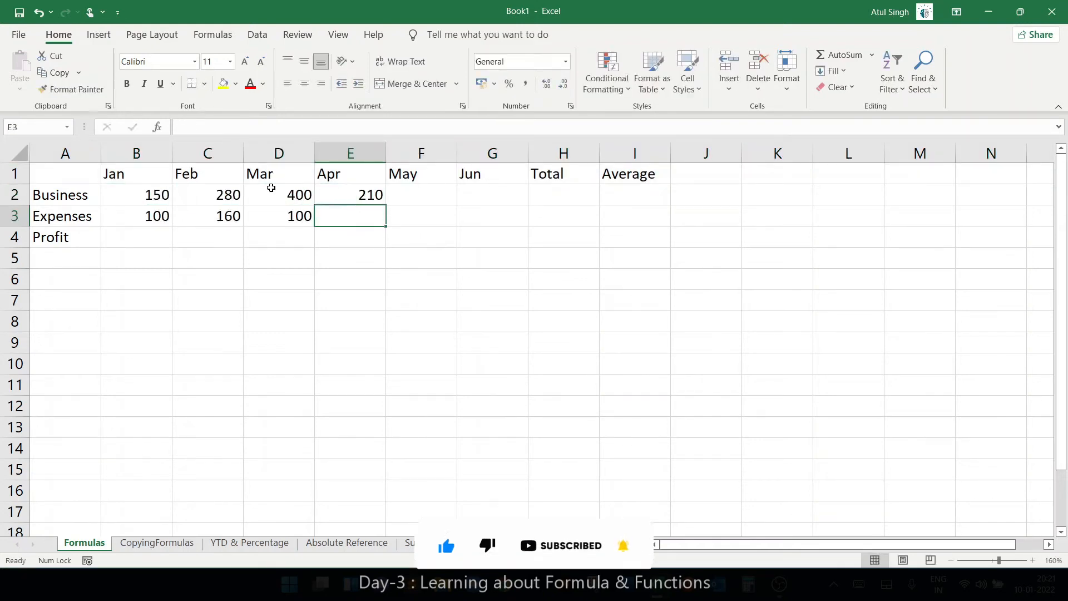
# Step: Enter 160 for Apr Expenses, then Business 300 and Expenses 225 for May, and Business 400 and Expenses 350 for Jun
pyautogui.write('160')
pyautogui.press('Up')
pyautogui.press('Right')
pyautogui.write('300 225')
pyautogui.press('Right')
pyautogui.press('Up')
pyautogui.write('400 350')
# Step: Right-align the month headings Jan to Jun in cells B1 to G1
pyautogui.click(133, 233)
pyautogui.moveTo(136, 174); pyautogui.dragTo(492, 174)
pyautogui.click(321, 83)
pyautogui.click(122, 239)
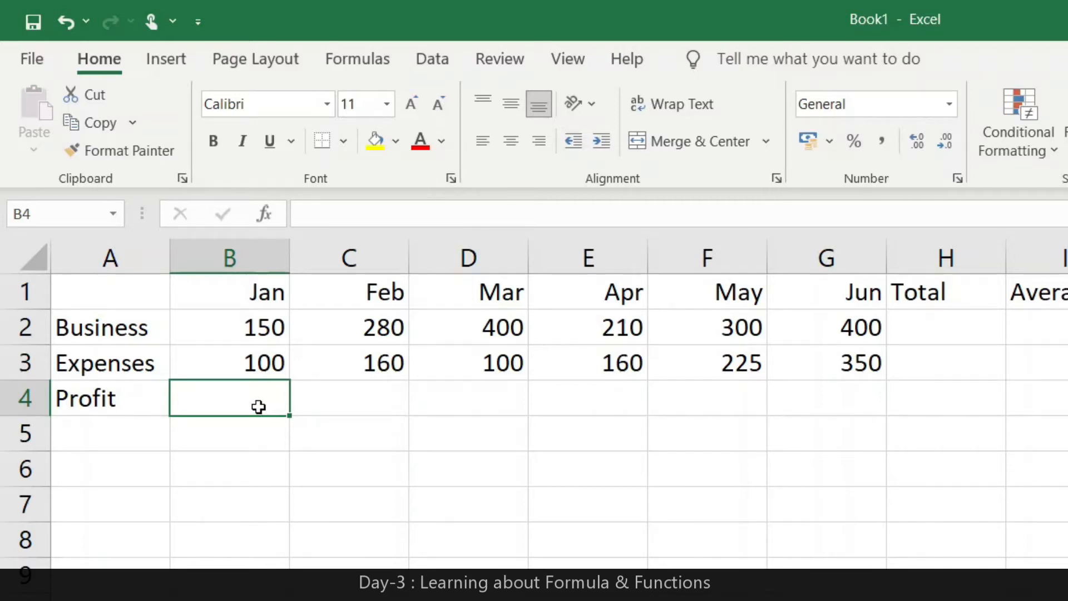
pyautogui.click(231, 257)
pyautogui.click(13, 328)
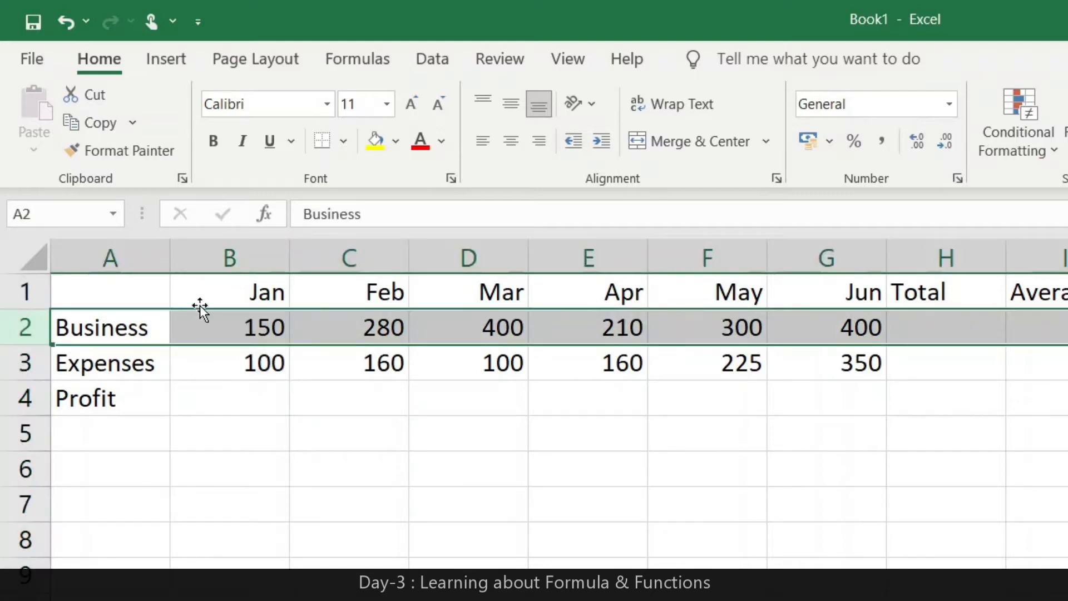
pyautogui.click(236, 330)
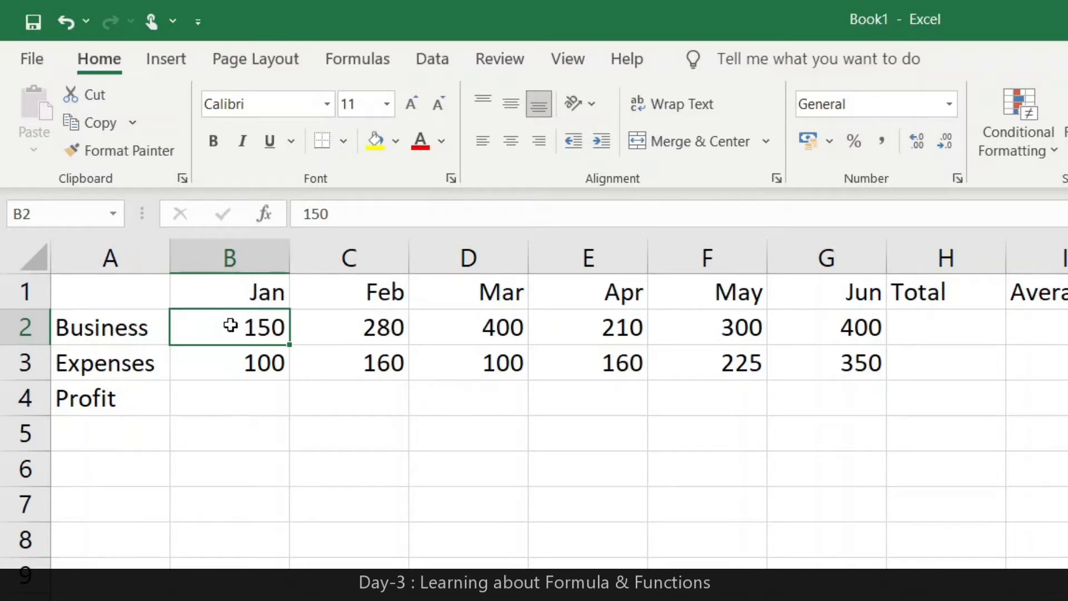
pyautogui.click(239, 395)
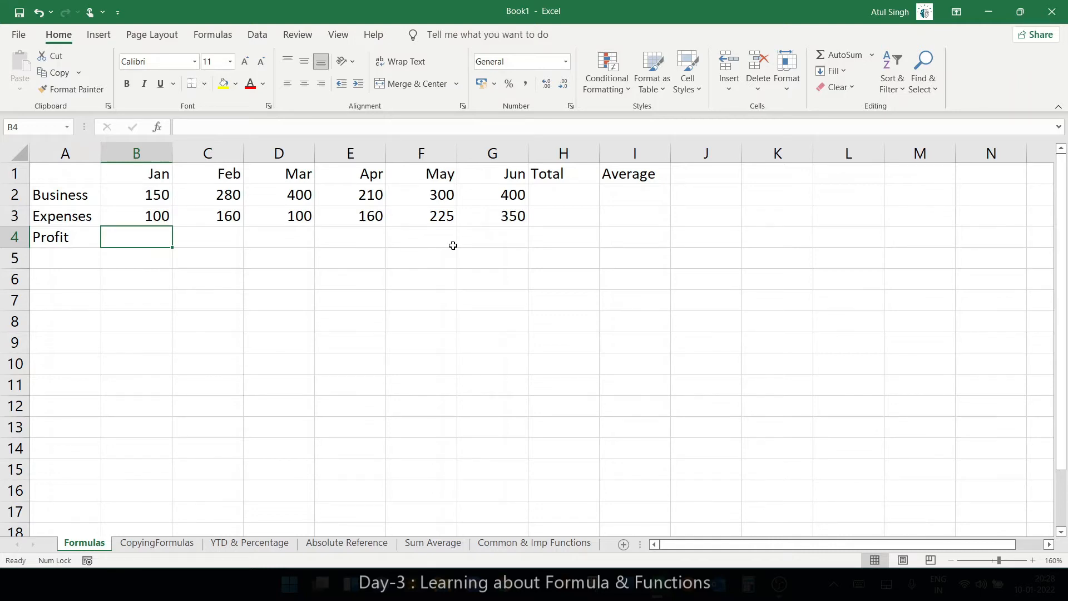
# Step: Calculate the January profit in B4 by writing out the formula =B2-B3, and review the resulting entry
pyautogui.write('=')
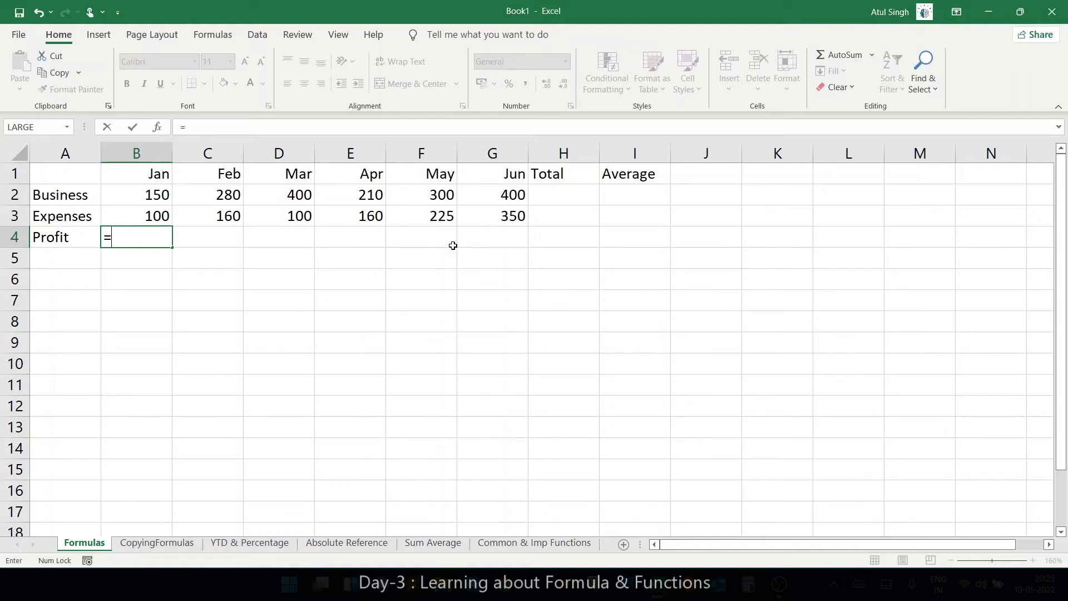
pyautogui.write('b2')
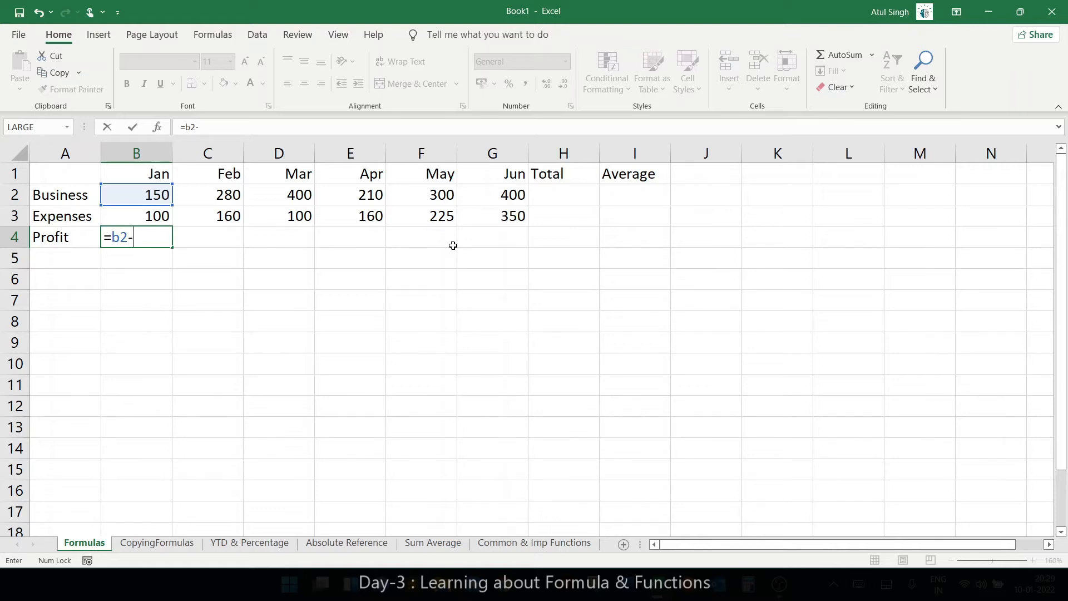
pyautogui.write('-b3')
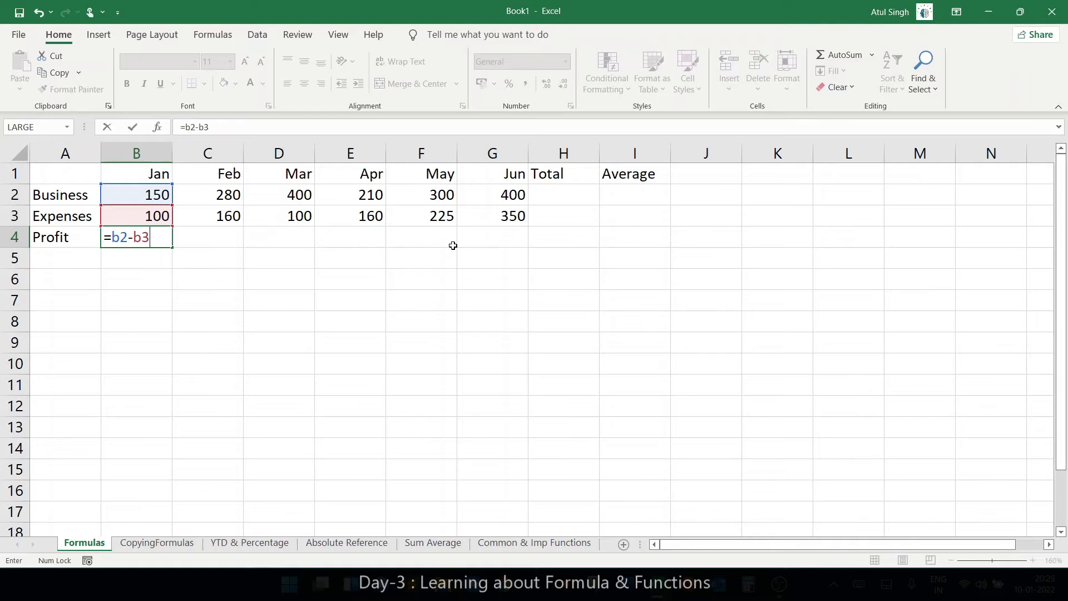
pyautogui.press('Return')
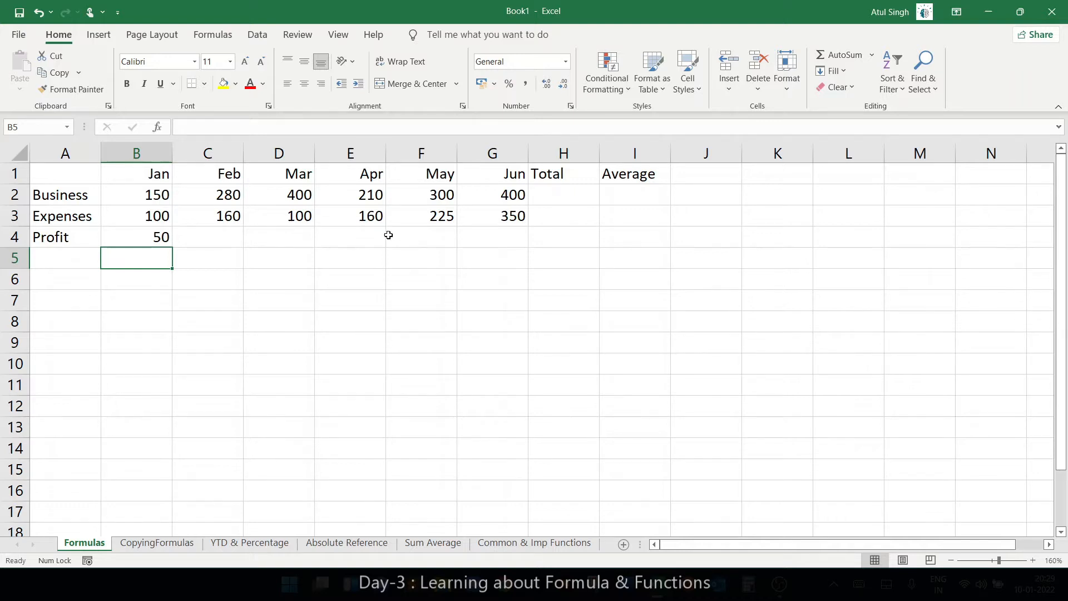
pyautogui.click(151, 237)
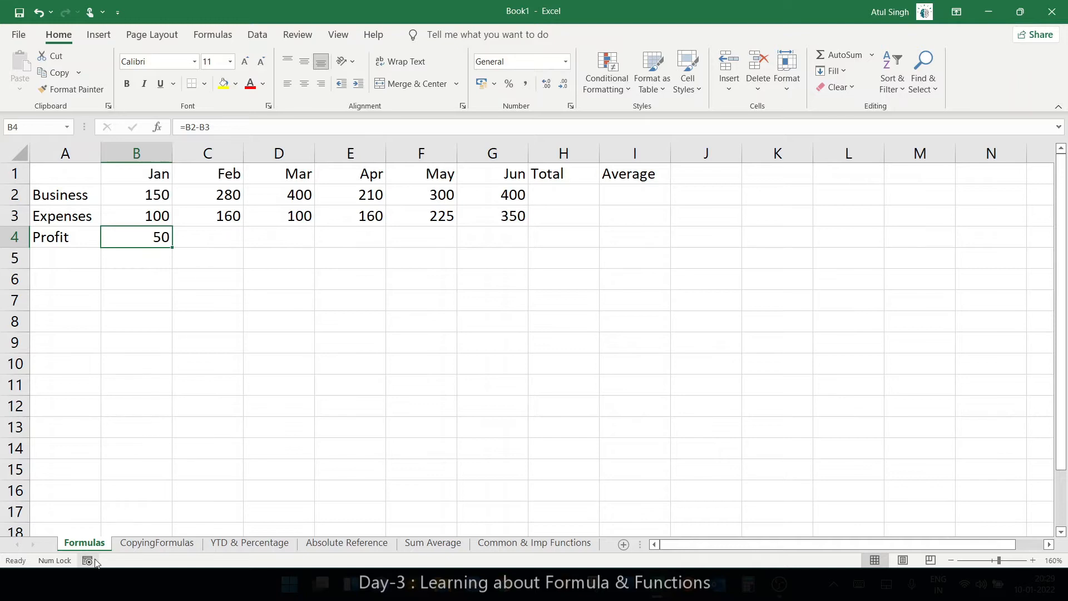
pyautogui.click(227, 214)
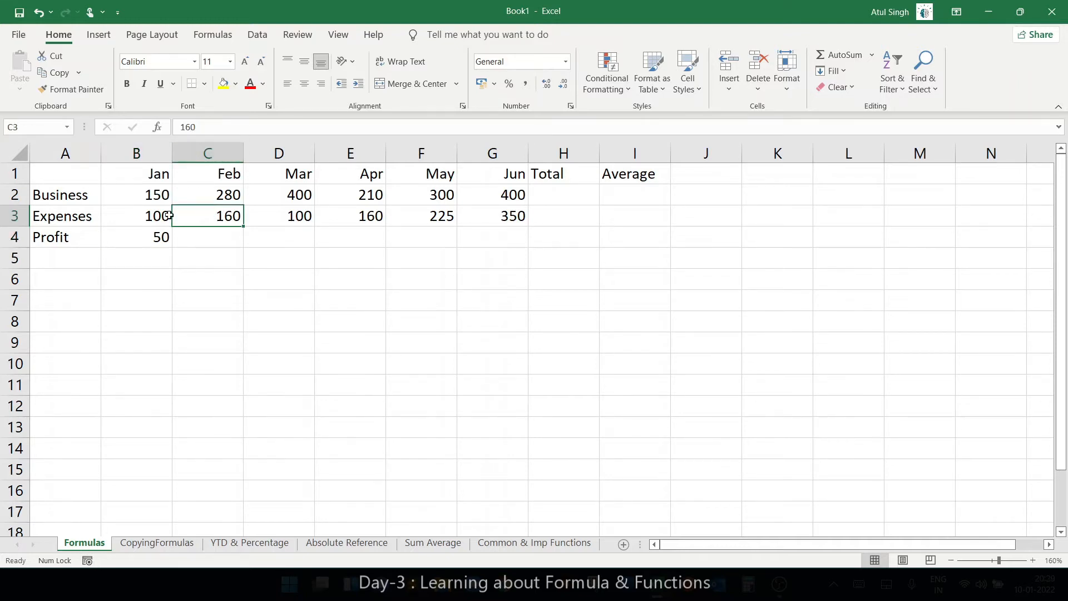
# Step: Replace the January profit formula in B4 with =B2-B3, picking the Business and Expenses cells as references
pyautogui.click(157, 239)
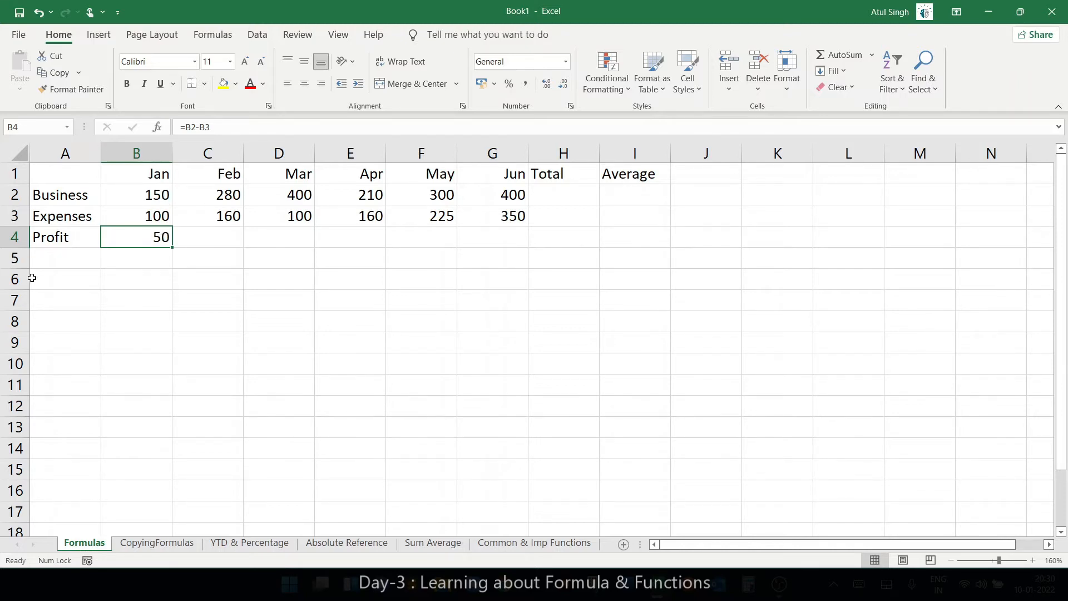
pyautogui.write('=')
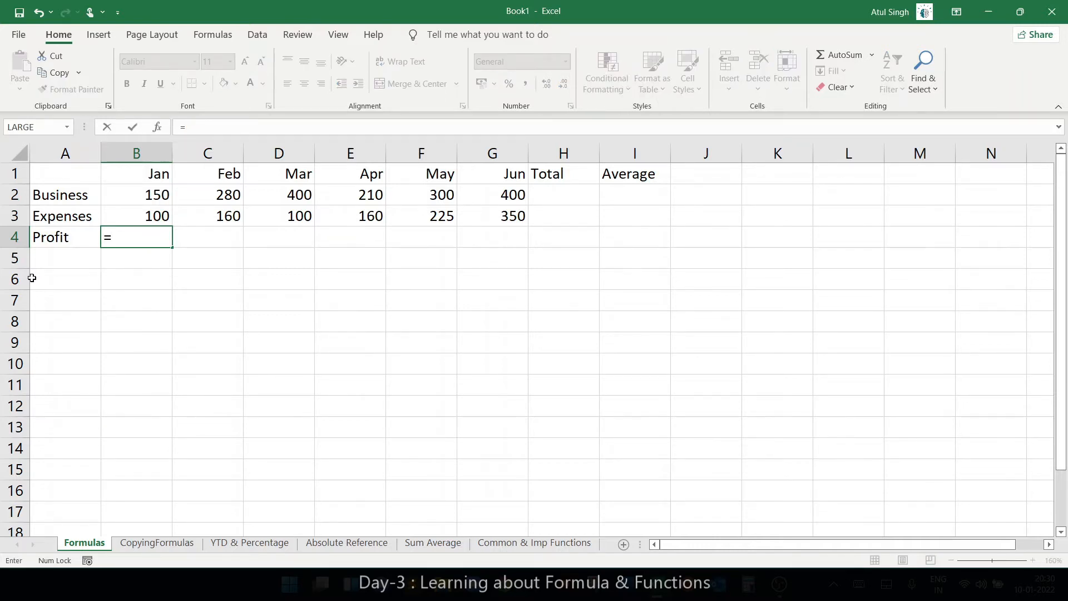
pyautogui.press('Up')
pyautogui.press('Up')
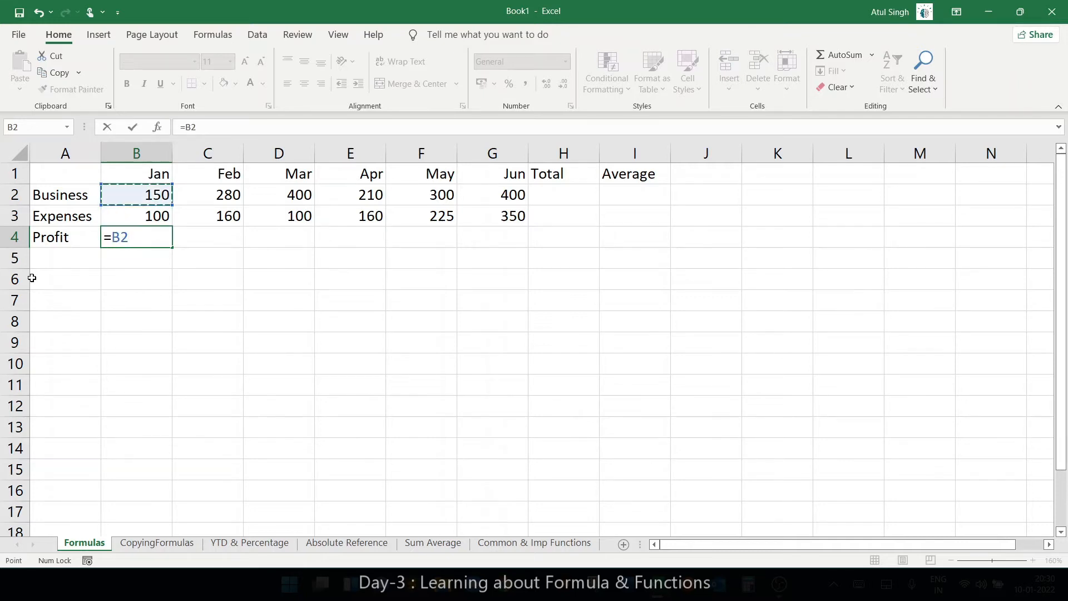
pyautogui.write('-')
pyautogui.press('Up')
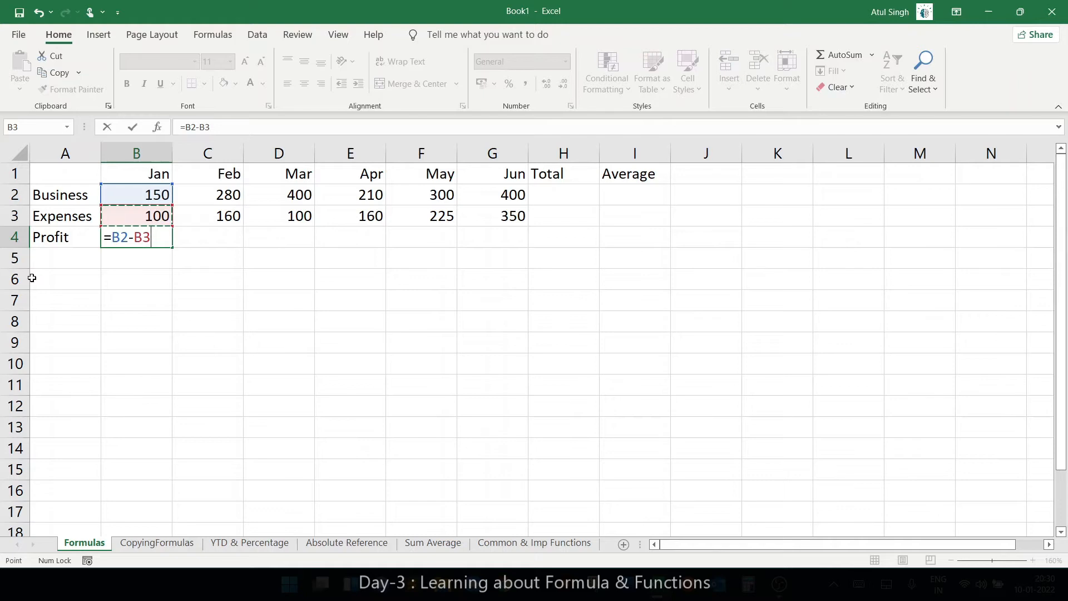
pyautogui.press('Return')
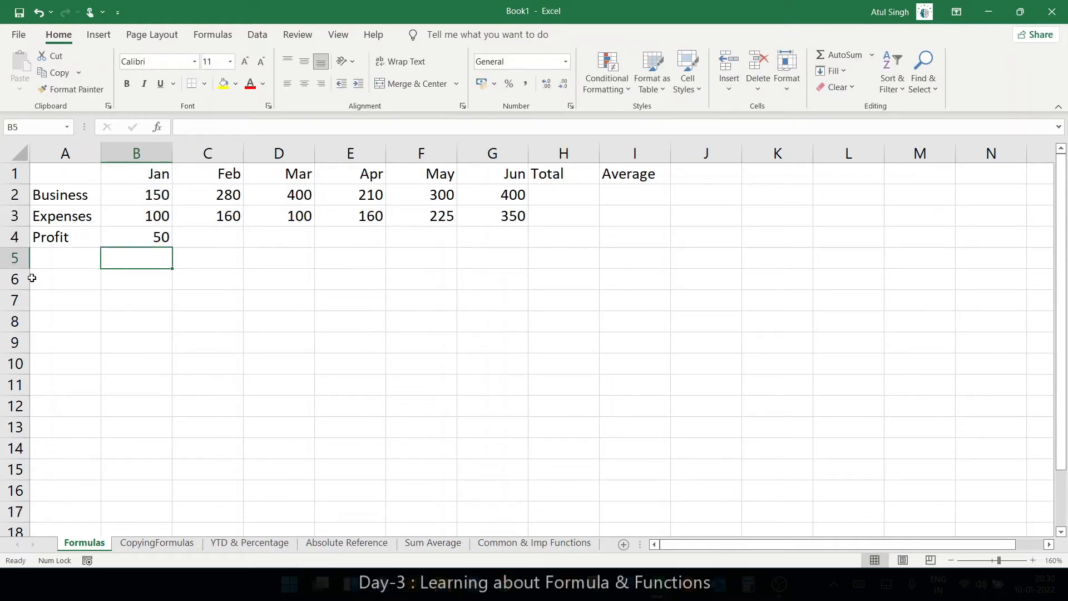
# Step: Clear the January profit cell B4 and rebuild its formula as =B2-B3 by selecting the referenced cells
pyautogui.press('Up')
pyautogui.press('Delete')
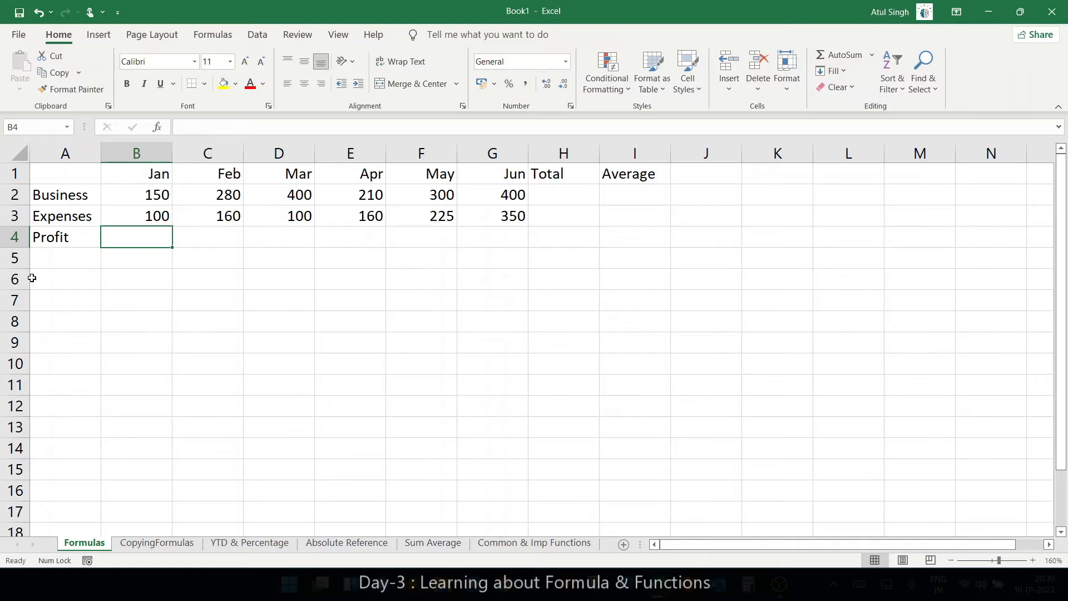
pyautogui.write('=')
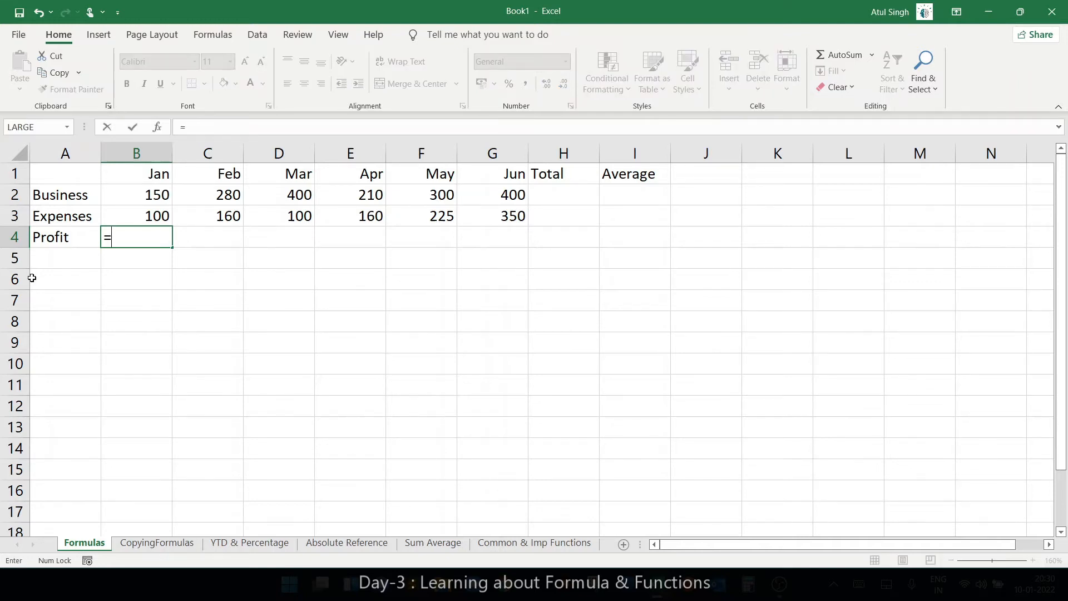
pyautogui.click(144, 194)
pyautogui.write('-')
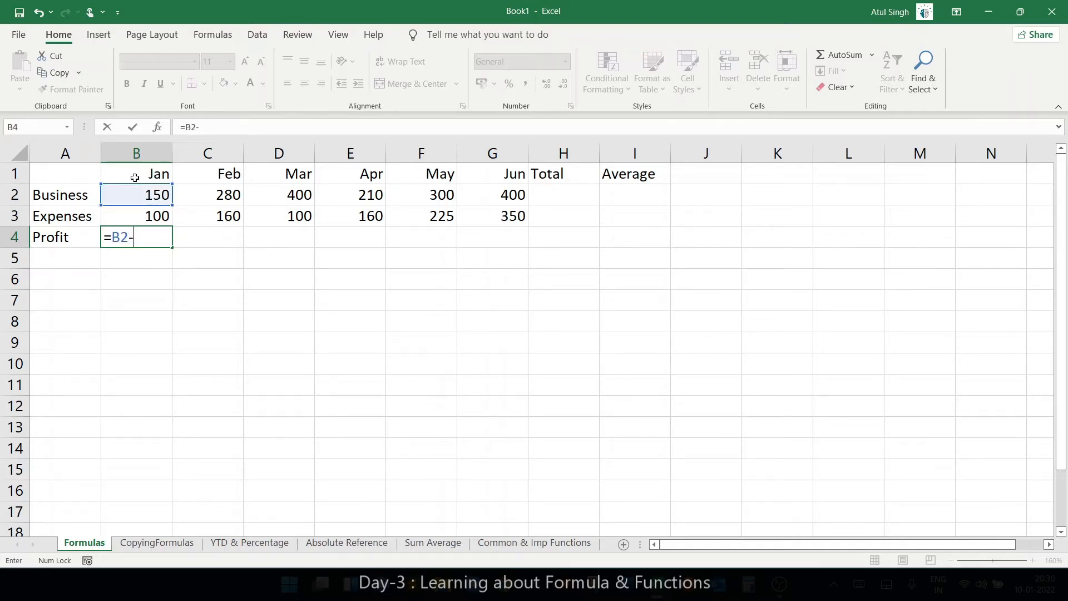
pyautogui.click(128, 215)
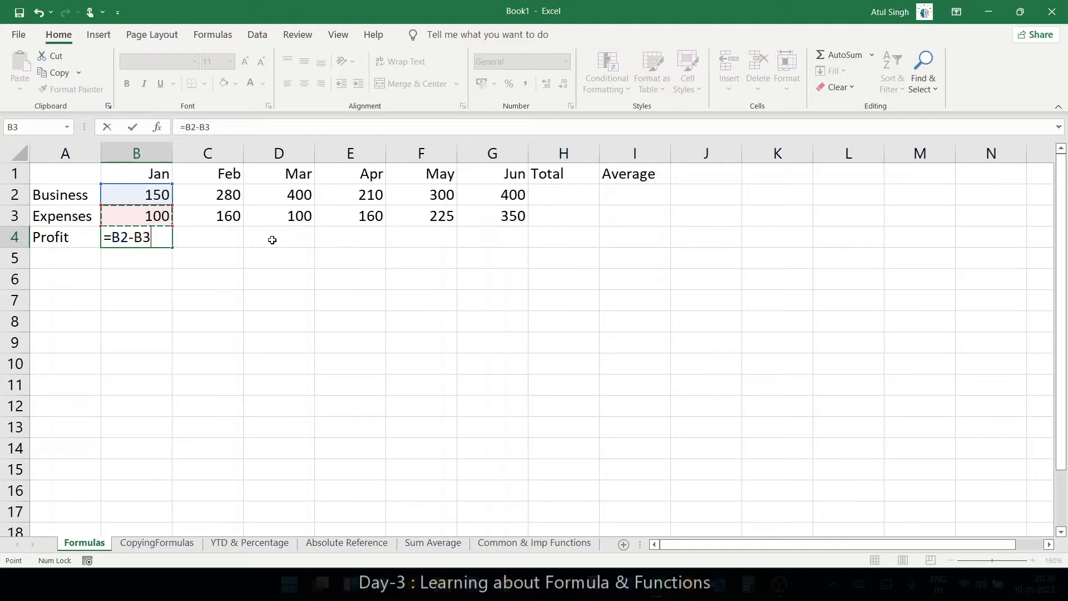
pyautogui.press('Return')
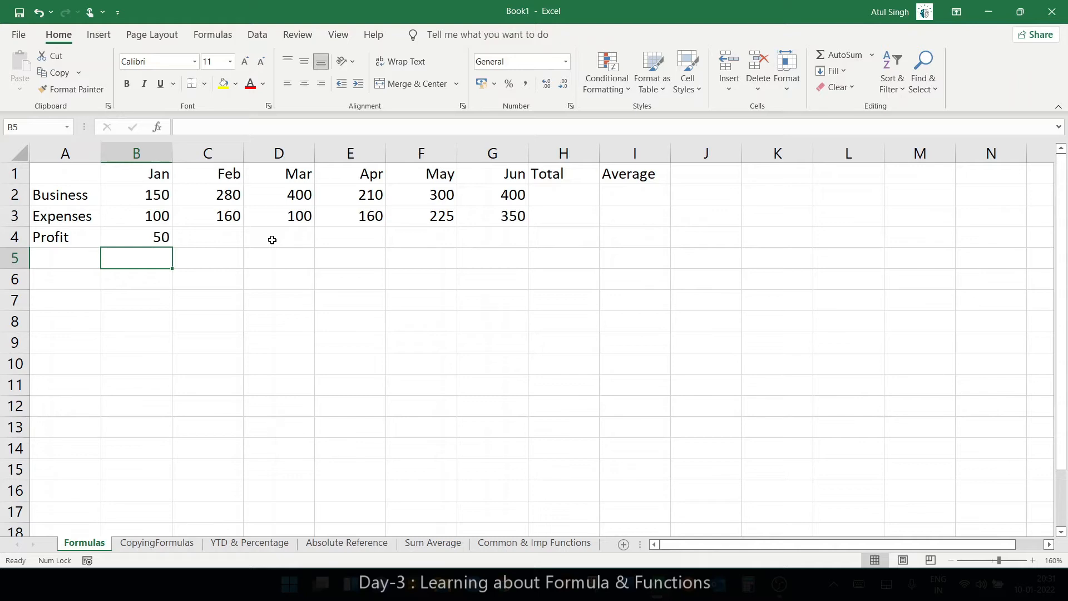
pyautogui.click(134, 238)
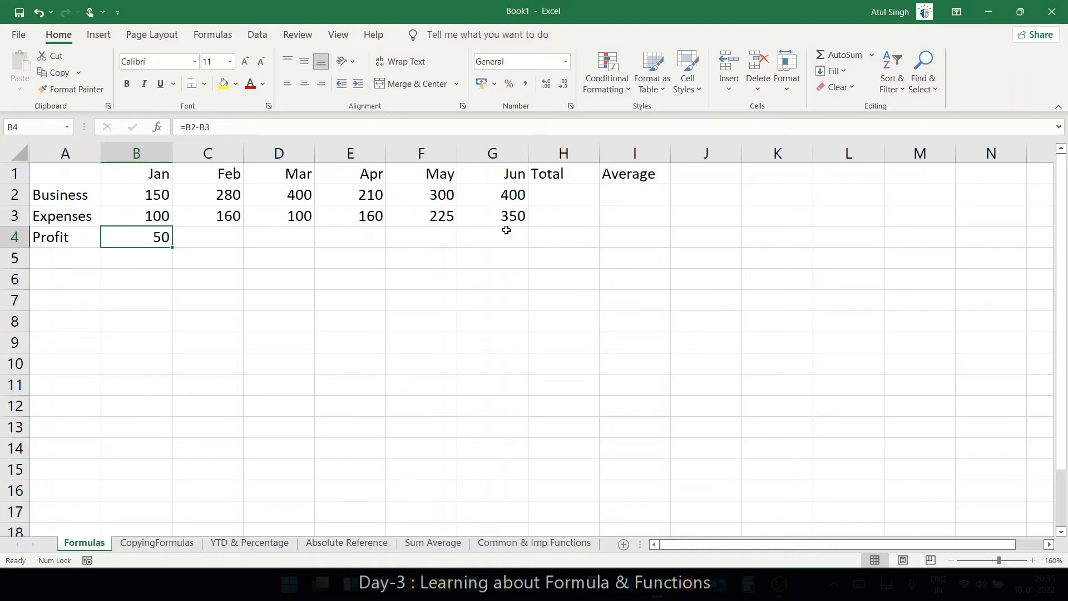
# Step: Try to total the Business values in H2 by adding individual cells with =B2+C2+D2, and erase the references
pyautogui.click(548, 195)
pyautogui.write('=')
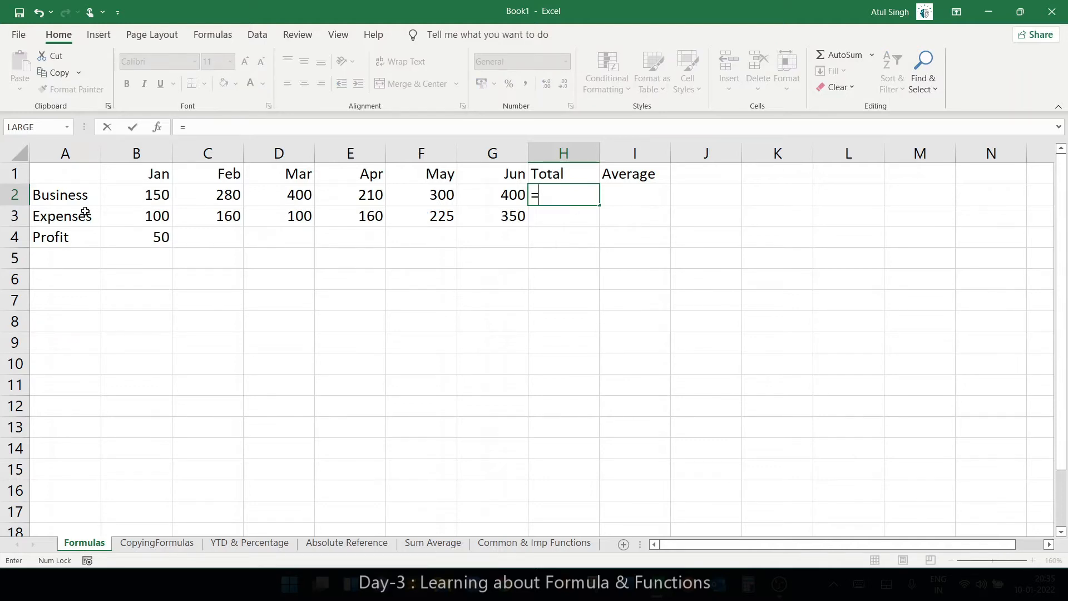
pyautogui.click(149, 195)
pyautogui.write('+')
pyautogui.click(211, 197)
pyautogui.write('+')
pyautogui.click(276, 191)
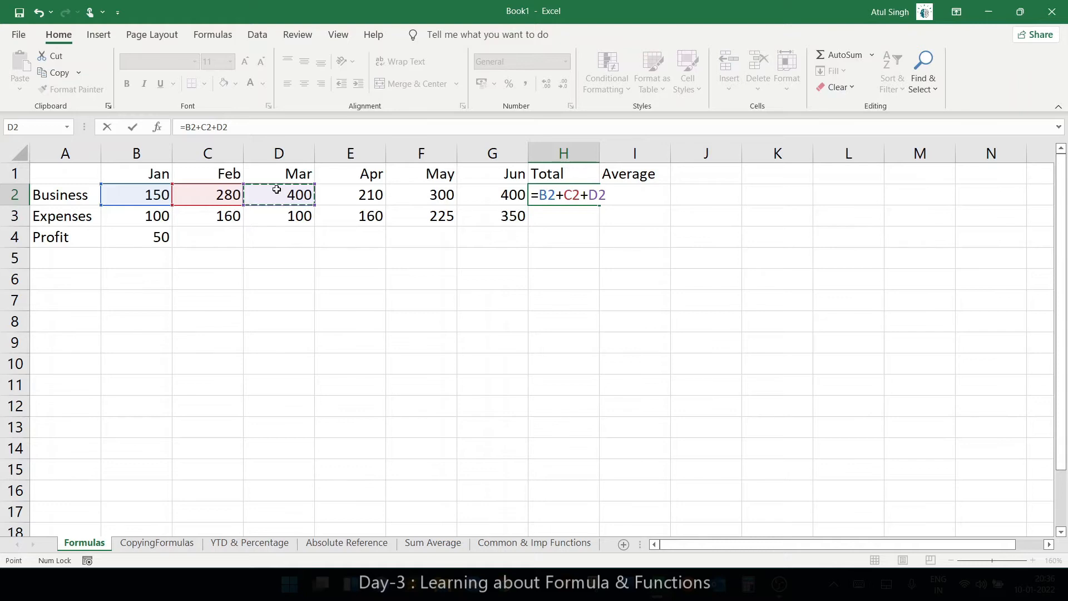
pyautogui.press('BackSpace')
pyautogui.press('BackSpace')
pyautogui.press('BackSpace')
pyautogui.press('BackSpace')
pyautogui.press('BackSpace')
pyautogui.press('BackSpace')
pyautogui.press('BackSpace')
pyautogui.press('BackSpace')
pyautogui.press('BackSpace')
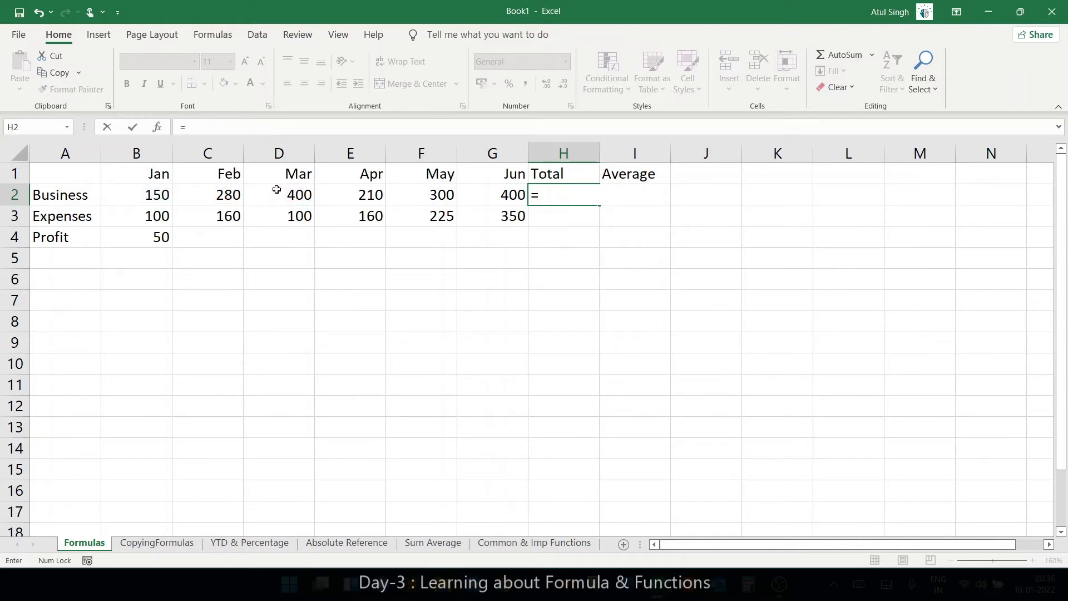
# Step: Complete the Business total in H2 with the SUM function over the January to June values, =SUM(B2:G2)
pyautogui.click(213, 32)
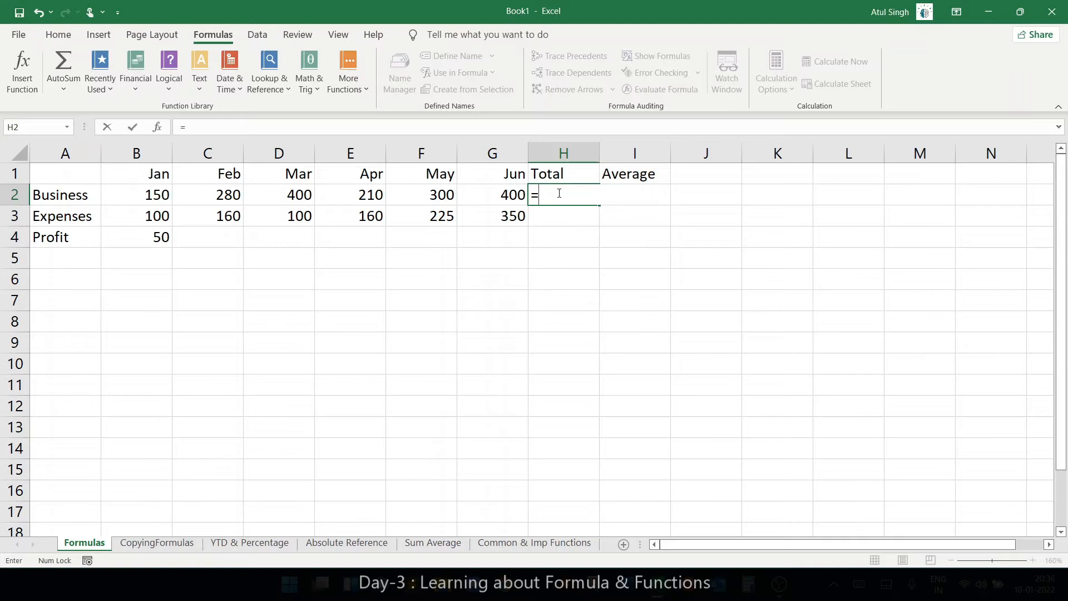
pyautogui.write('s')
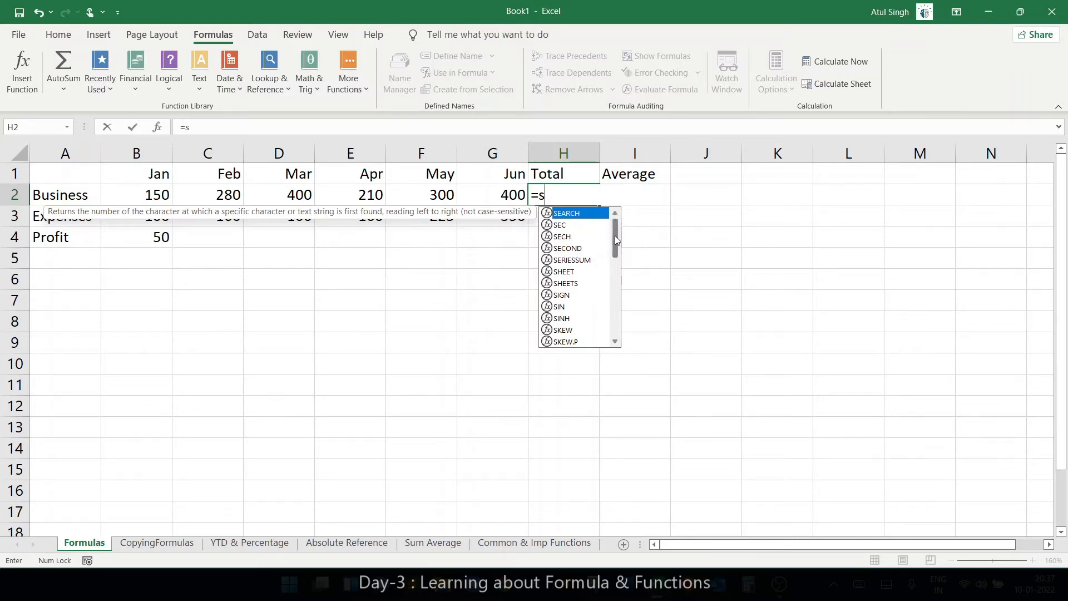
pyautogui.moveTo(615, 235); pyautogui.dragTo(614, 324)
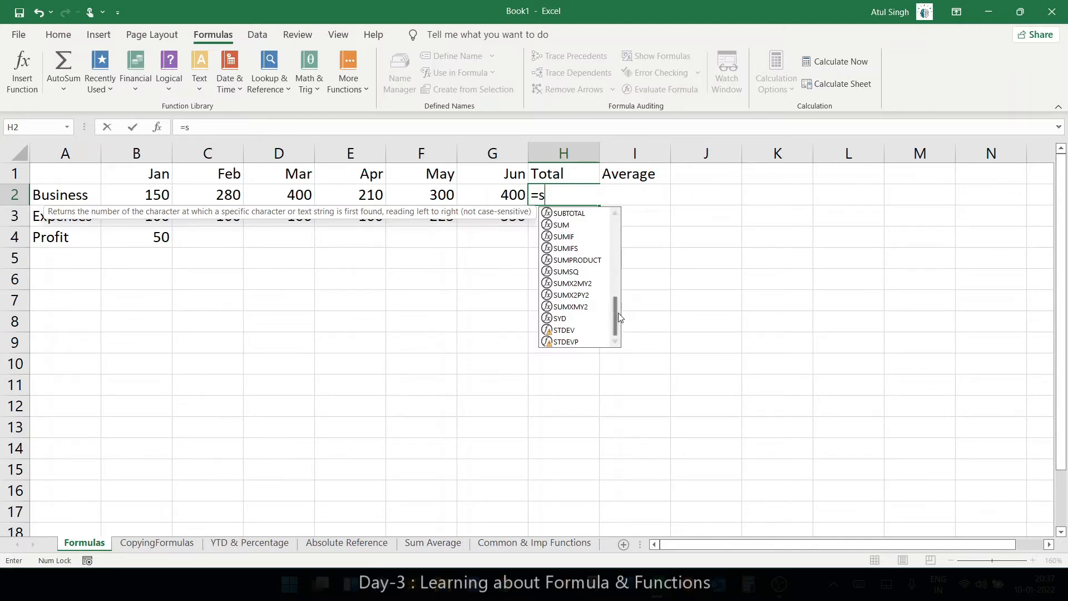
pyautogui.moveTo(615, 314); pyautogui.dragTo(615, 232)
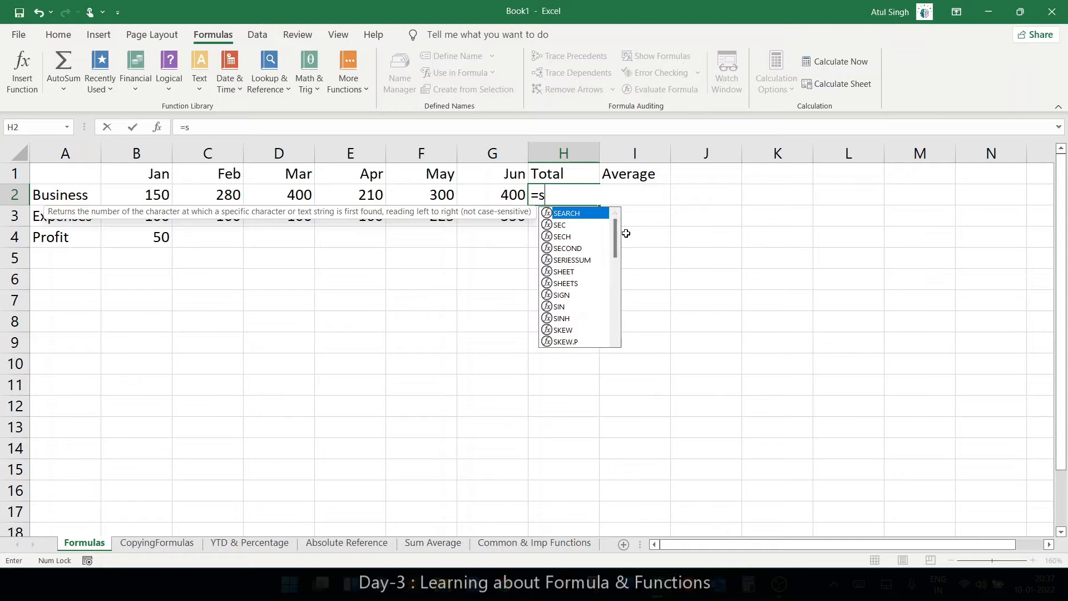
pyautogui.write('um')
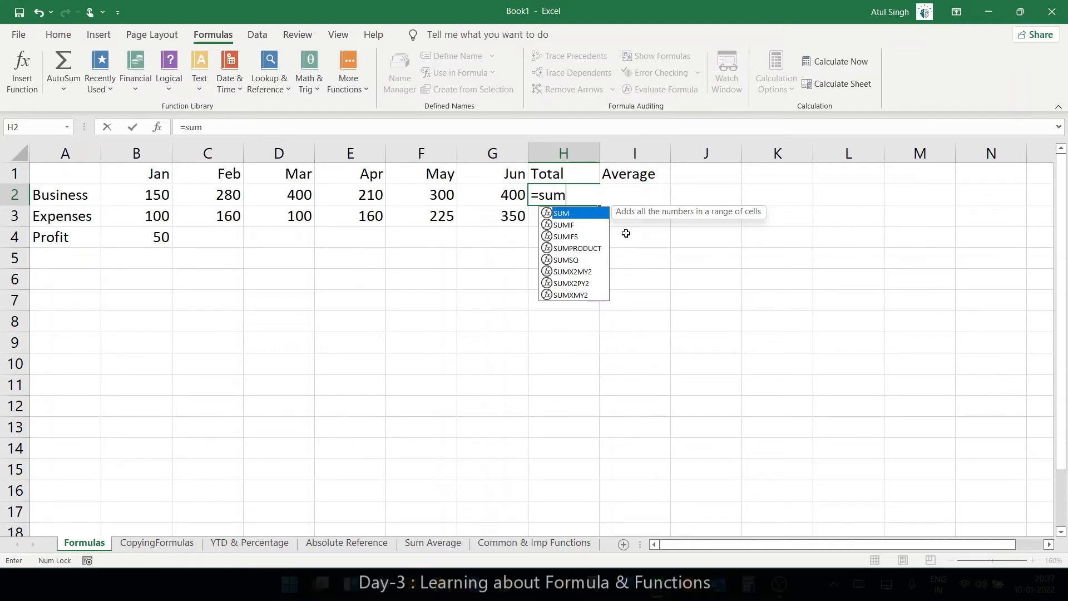
pyautogui.write('(')
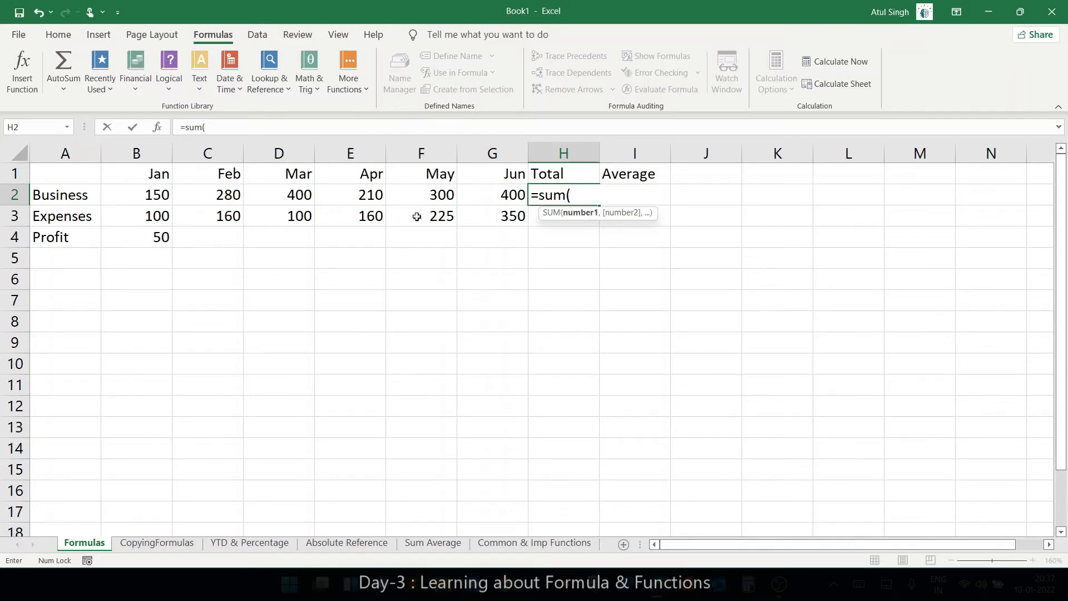
pyautogui.click(508, 195)
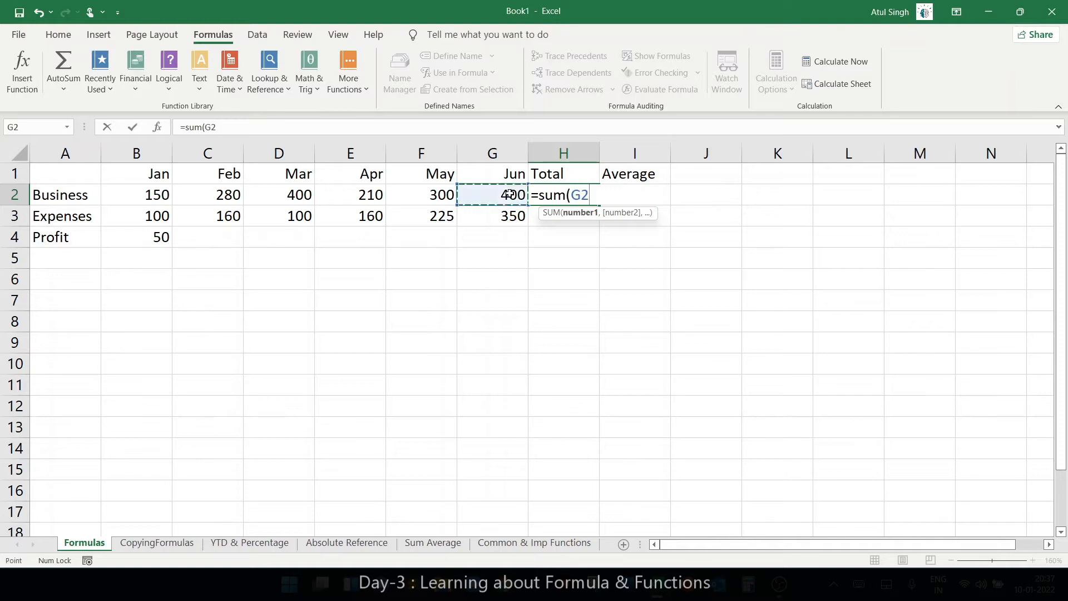
pyautogui.moveTo(482, 198); pyautogui.dragTo(163, 194)
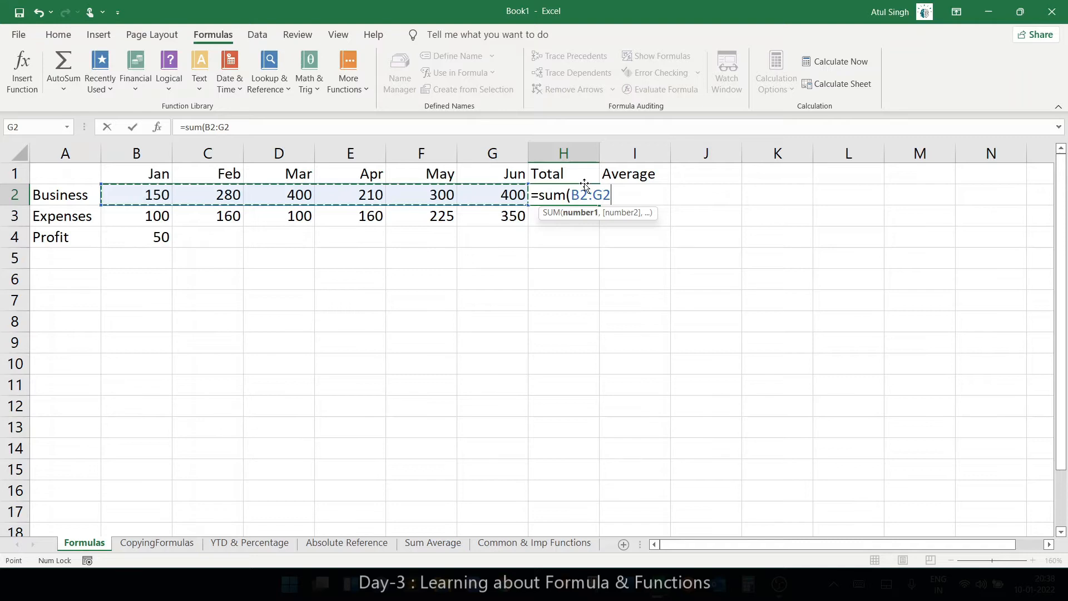
pyautogui.press('Return')
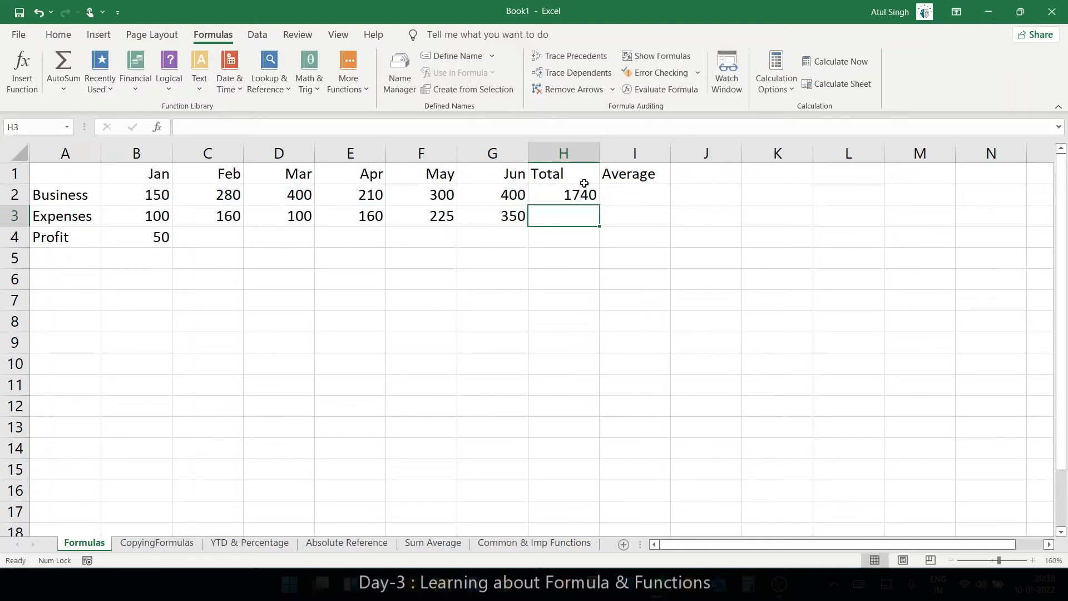
# Step: Review the SUM formula in H2 and compare its result with the sum of the selected range B2:G2
pyautogui.click(576, 192)
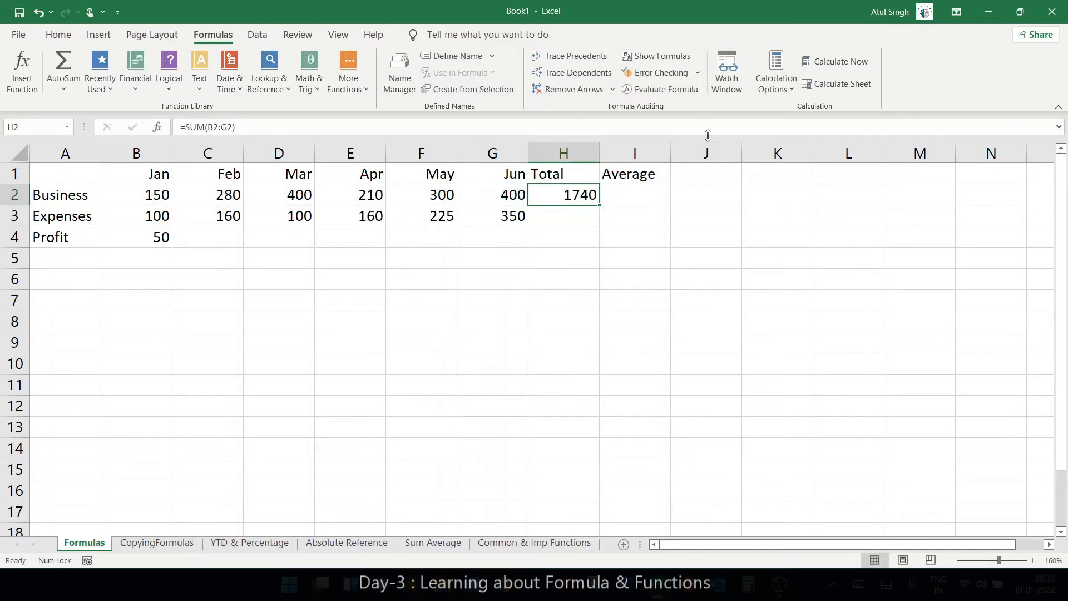
pyautogui.moveTo(124, 195); pyautogui.dragTo(501, 196)
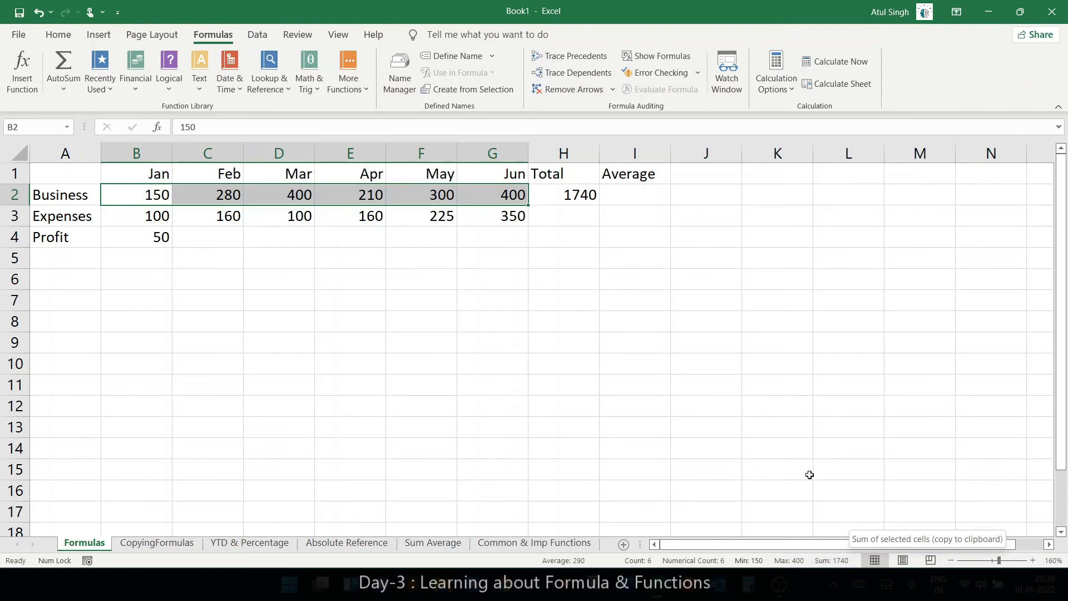
pyautogui.click(582, 194)
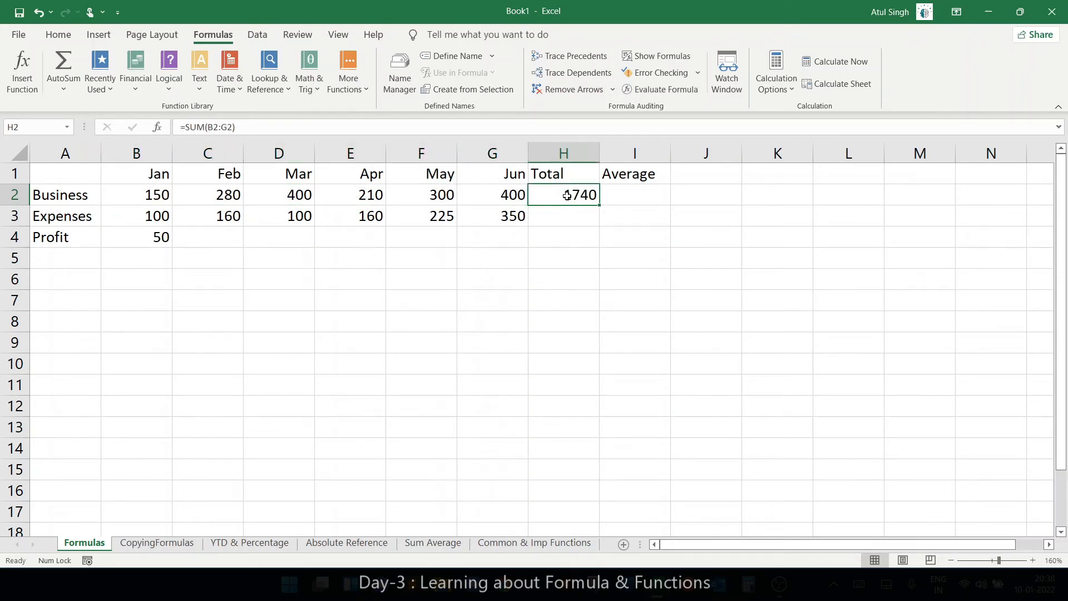
pyautogui.click(627, 196)
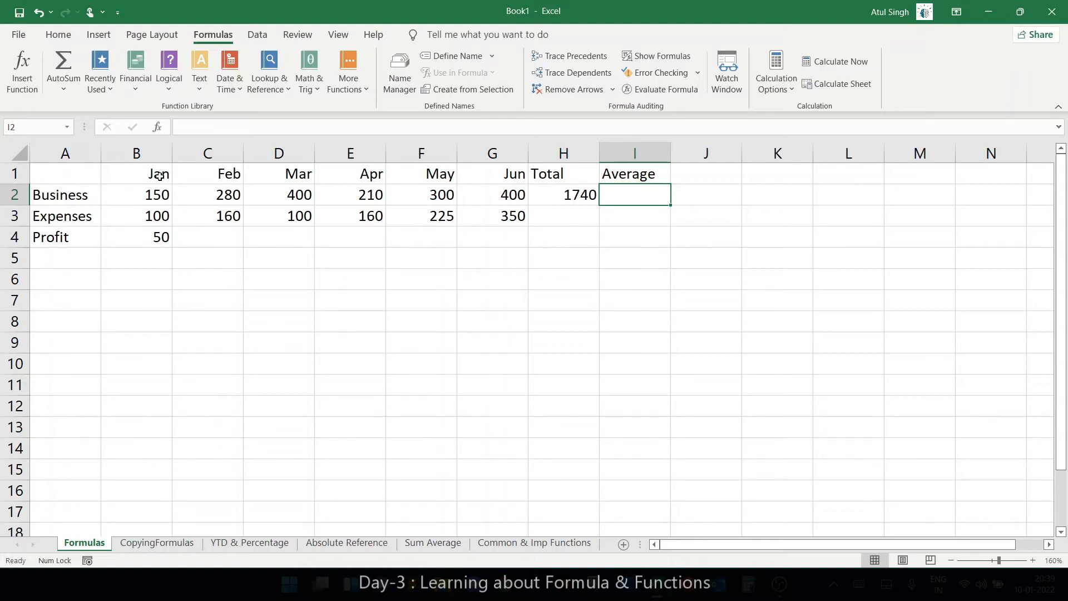
pyautogui.click(547, 192)
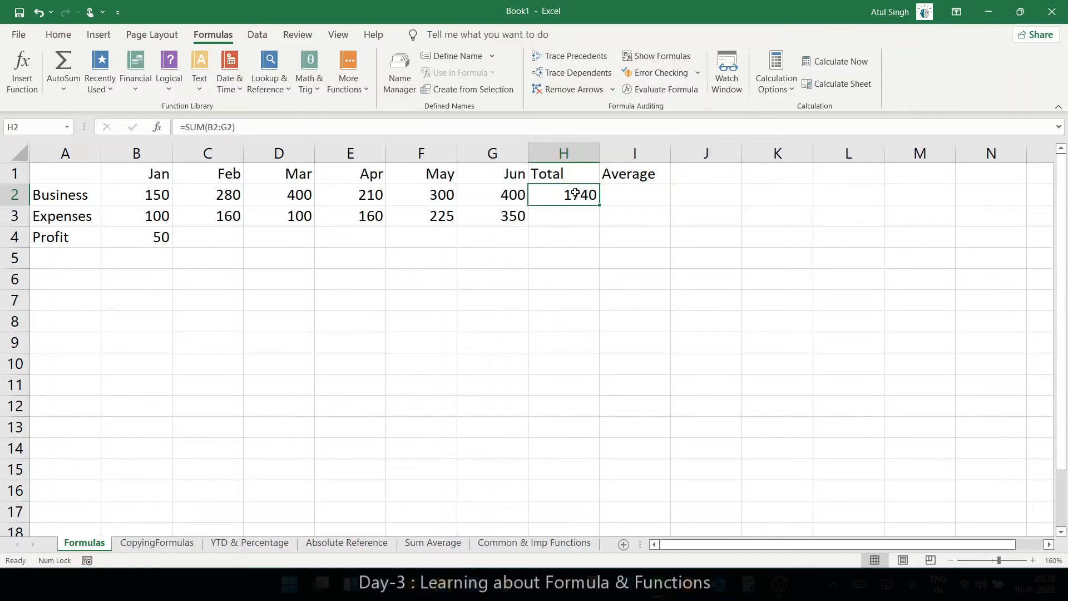
pyautogui.click(621, 194)
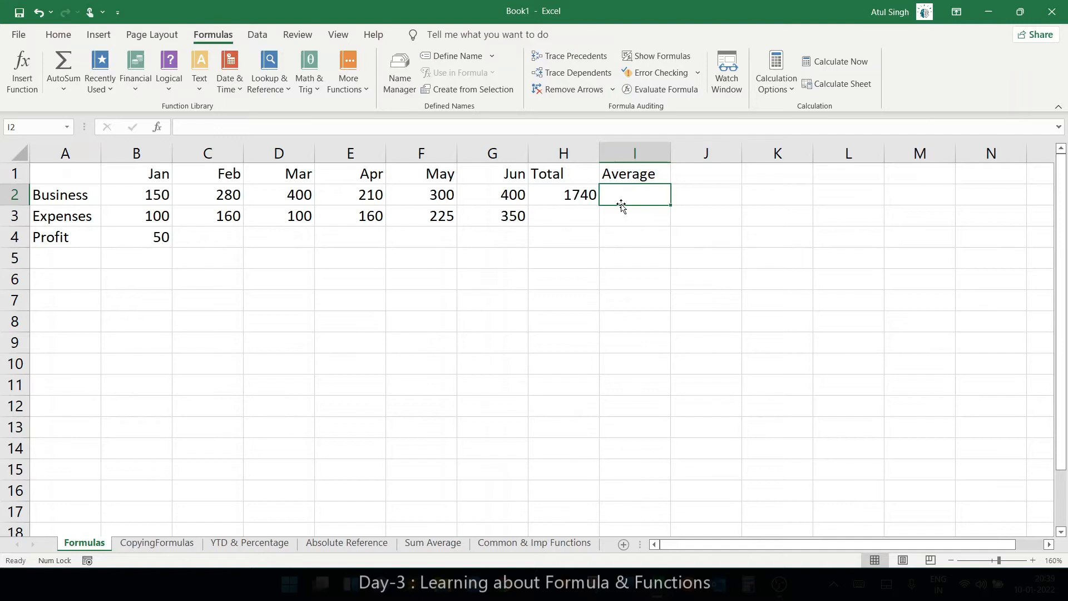
# Step: Calculate the Business average in I2 by dividing the total by six months with =H2/6, and review the formula
pyautogui.write('=')
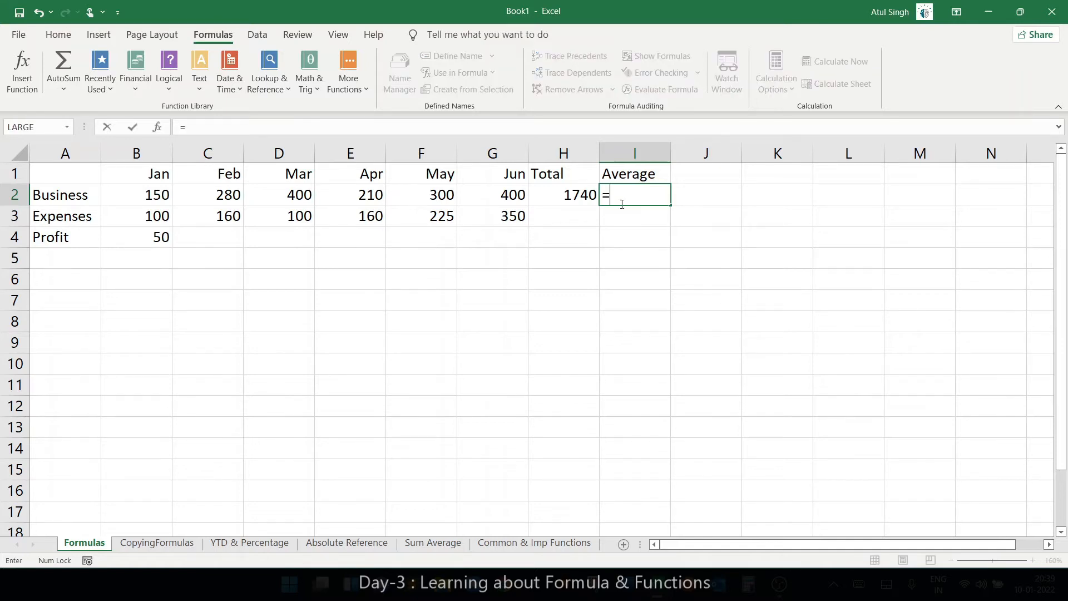
pyautogui.click(578, 194)
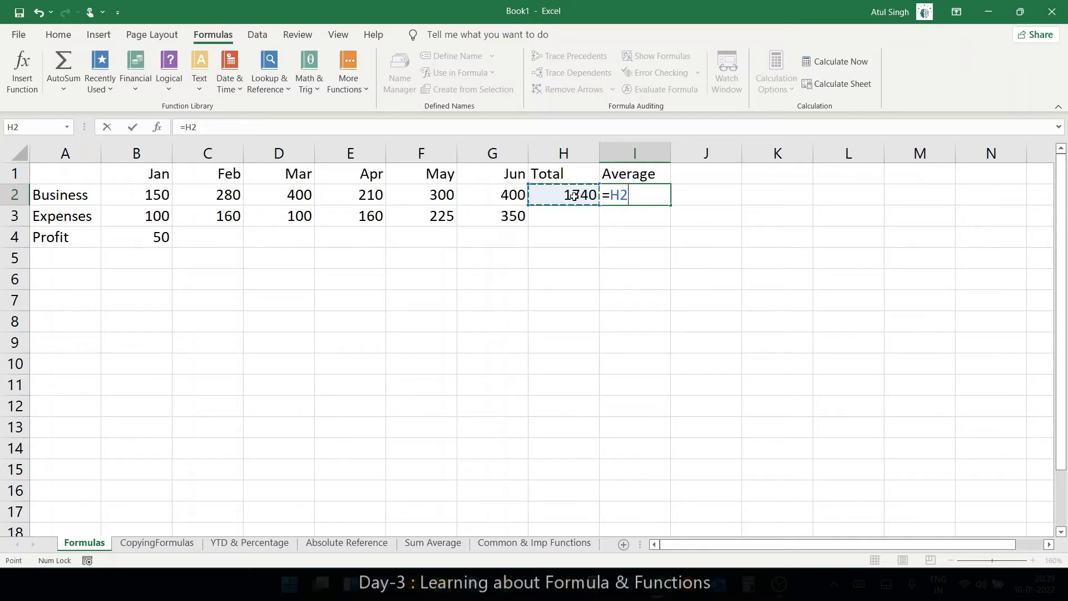
pyautogui.write('/6')
pyautogui.press('Return')
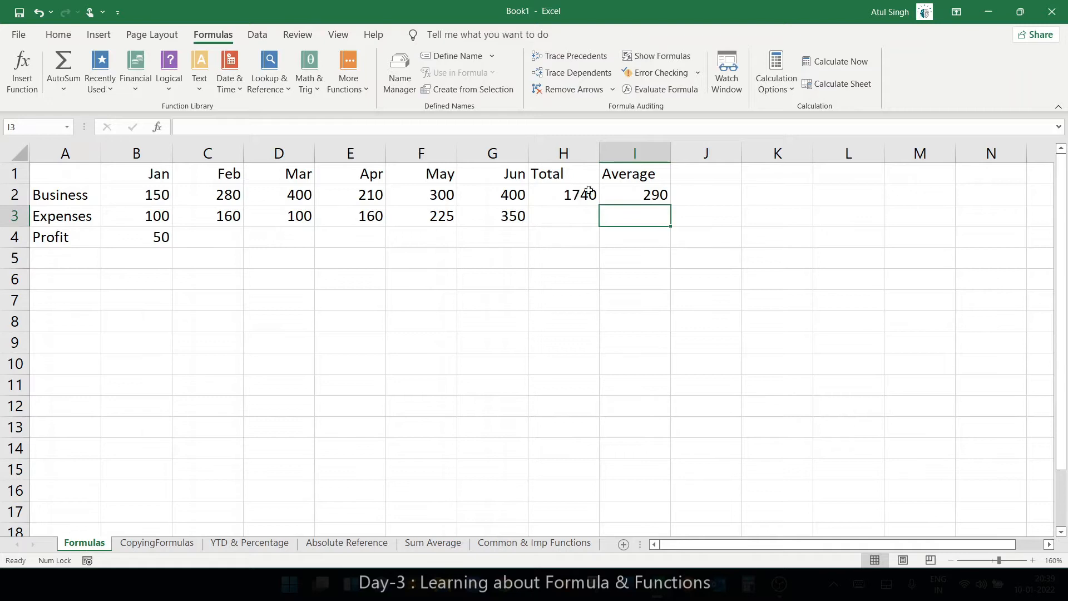
pyautogui.click(631, 190)
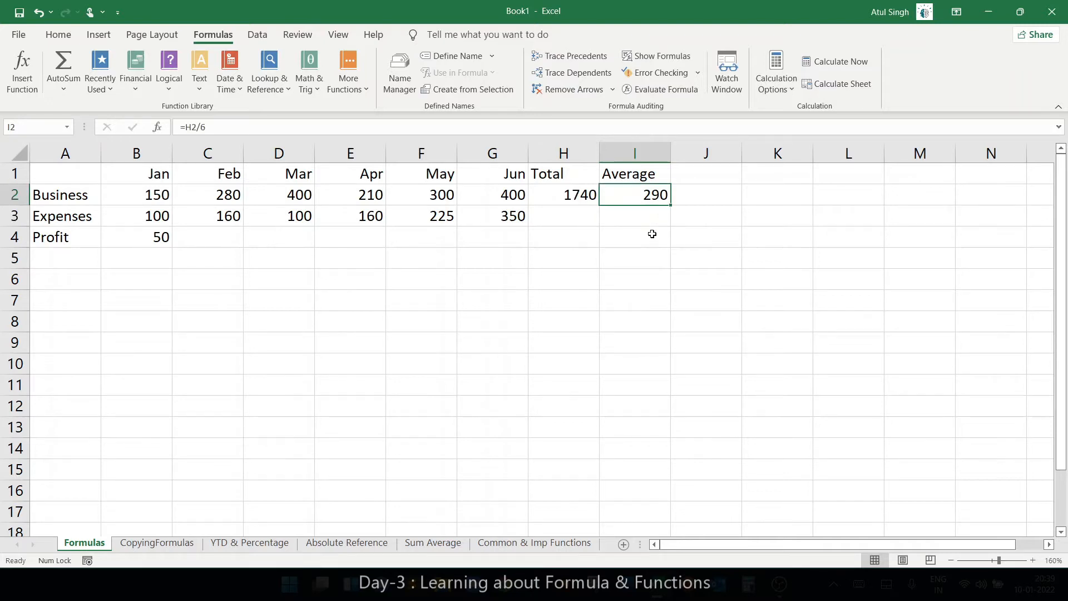
pyautogui.click(569, 196)
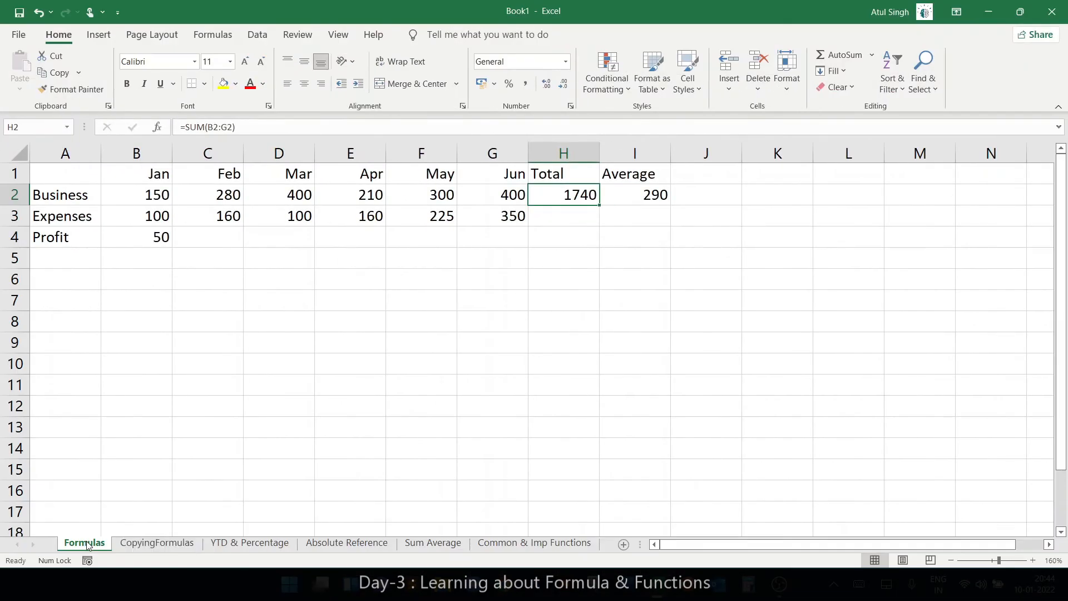
# Step: Set the tab color of the Formulas sheet to the dark blue-grey theme color
pyautogui.rightClick(87, 544)
pyautogui.moveTo(133, 467)
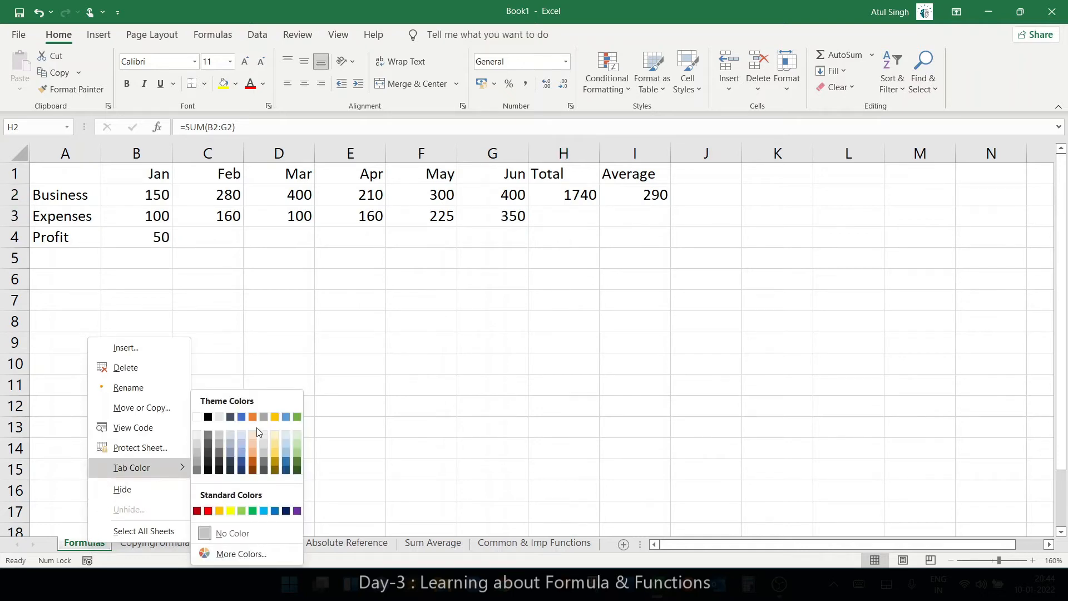
pyautogui.click(230, 418)
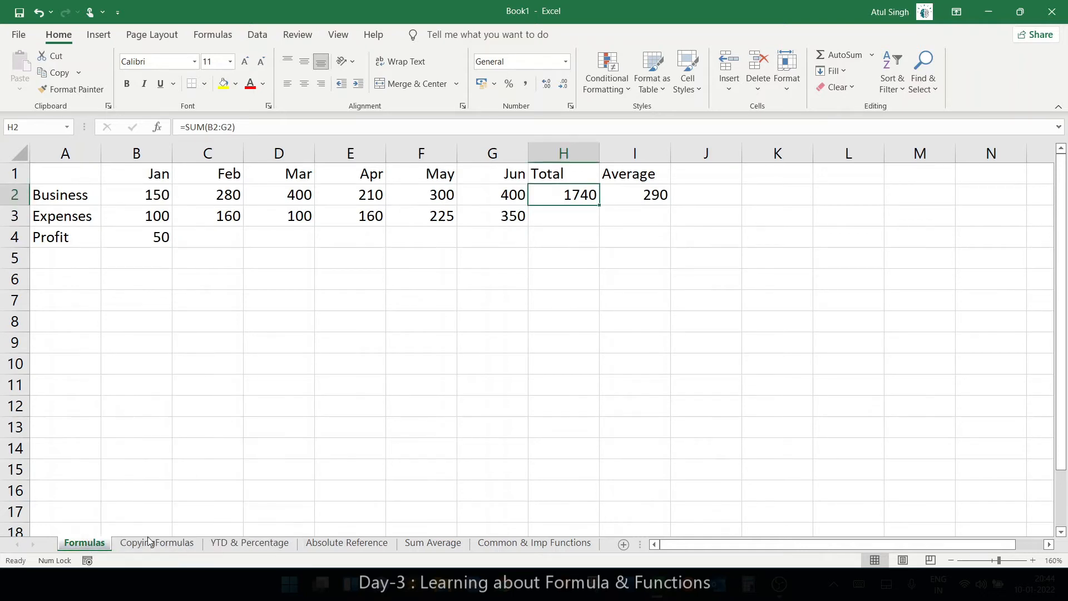
pyautogui.click(151, 543)
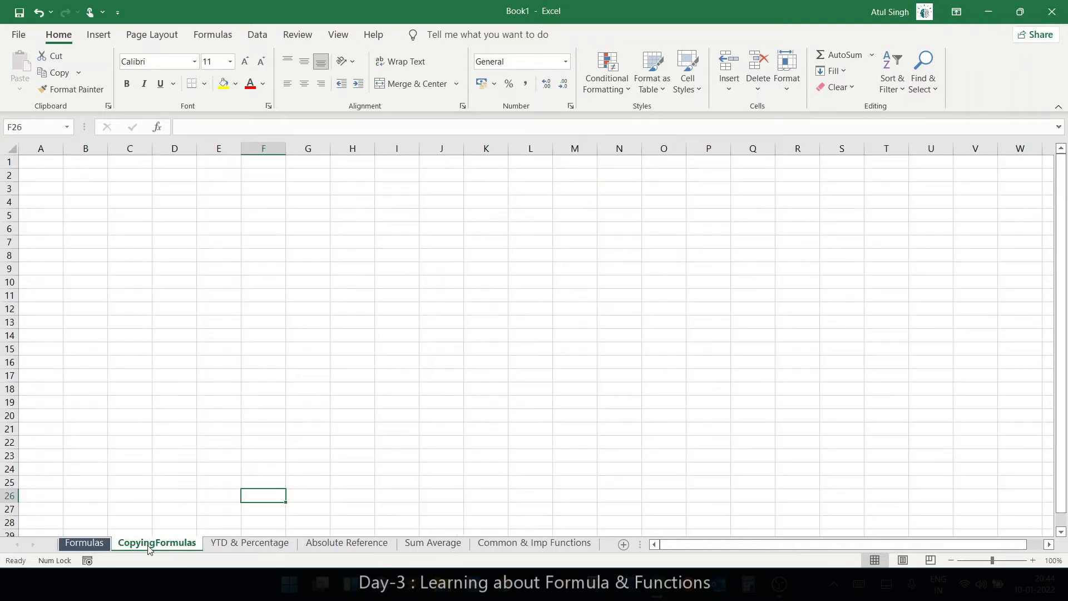
# Step: Copy the table A1:I4 from the Formulas sheet and paste it at A1 of the CopyingFormulas sheet
pyautogui.click(92, 547)
pyautogui.moveTo(49, 169); pyautogui.dragTo(631, 239)
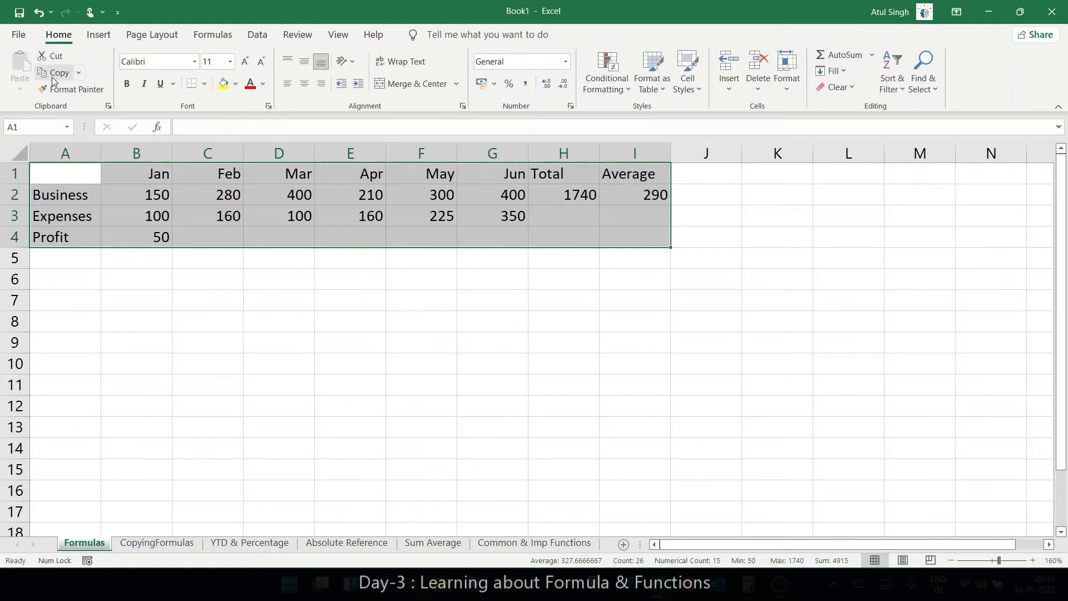
pyautogui.hotkey('ctrl', 'c')
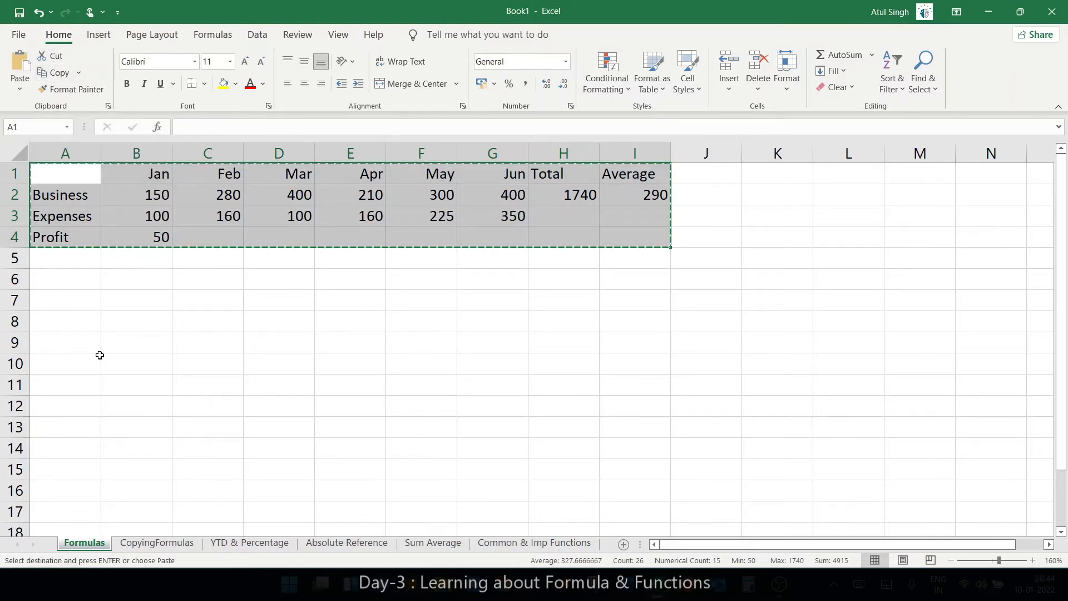
pyautogui.click(160, 544)
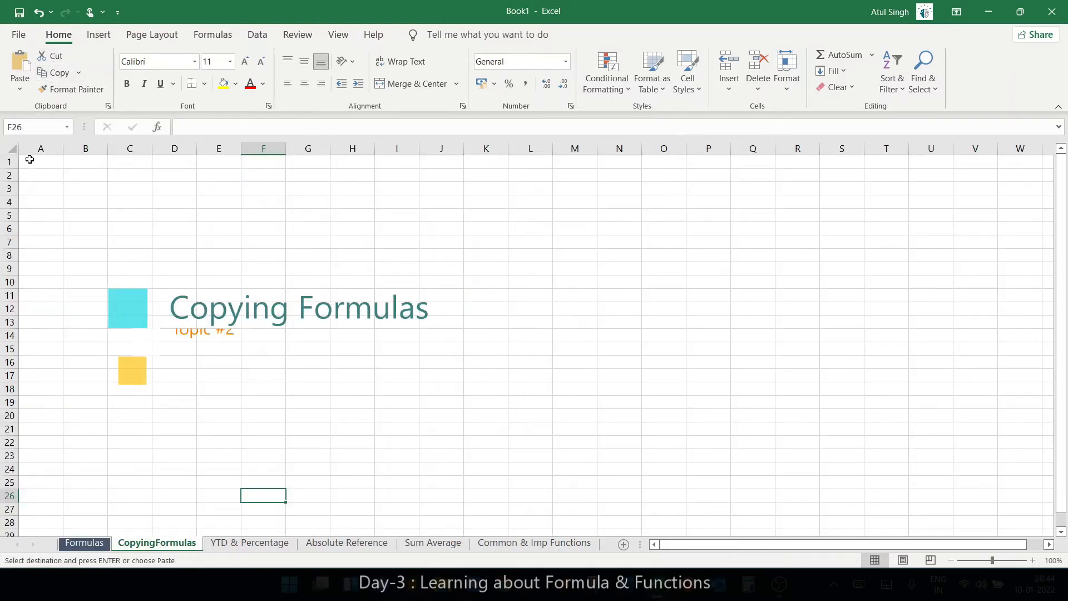
pyautogui.hotkey('ctrl', 'v')
# Step: Set a custom zoom of 175% for the CopyingFormulas sheet
pyautogui.hotkey('alt', 'w')
pyautogui.press('q')
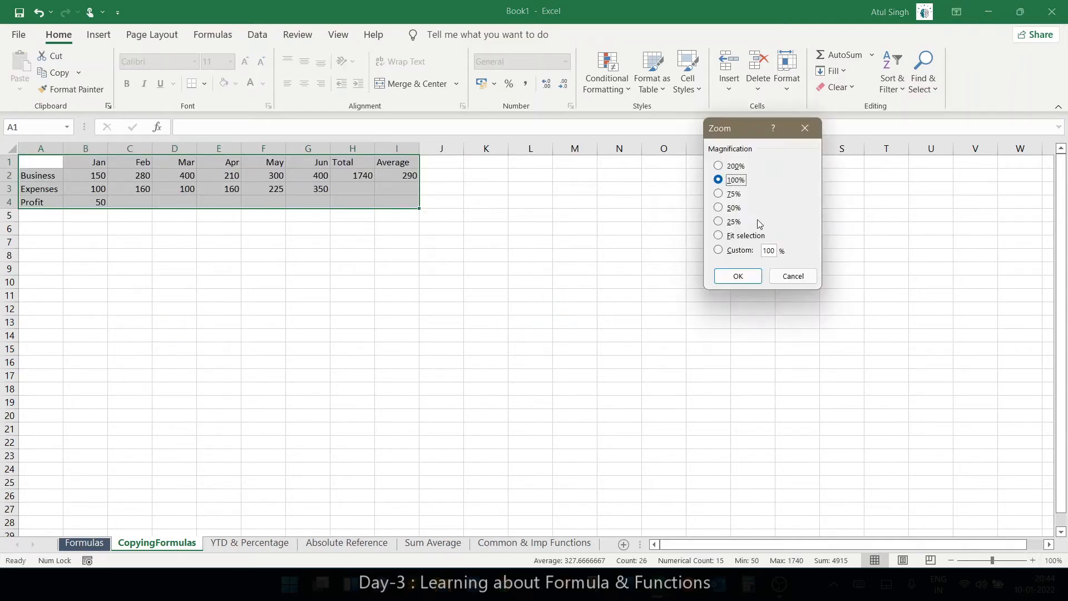
pyautogui.click(777, 250)
pyautogui.doubleClick(769, 251)
pyautogui.write('100')
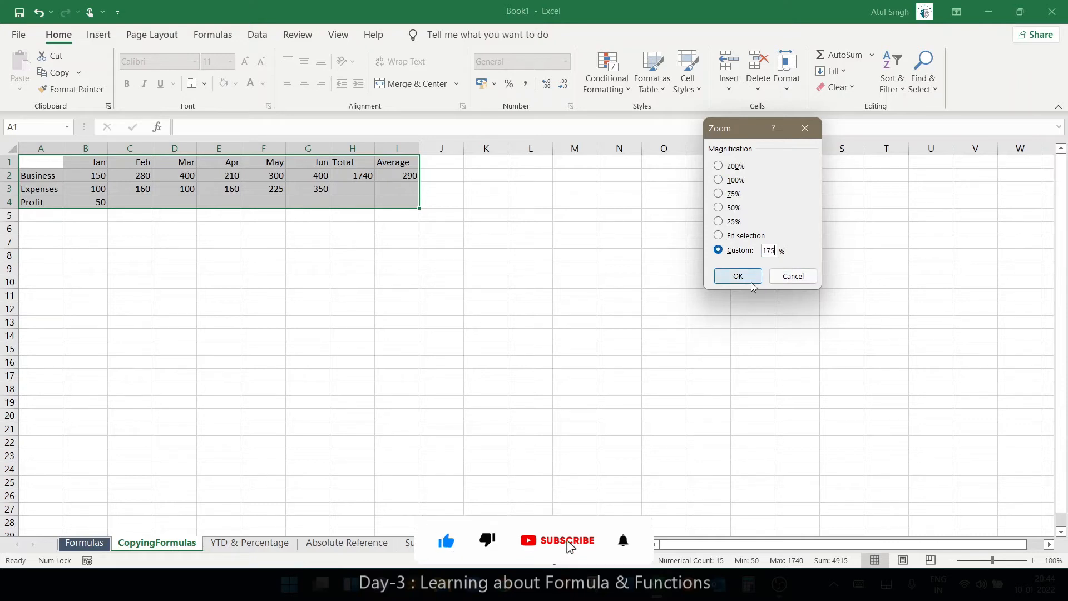
pyautogui.click(746, 281)
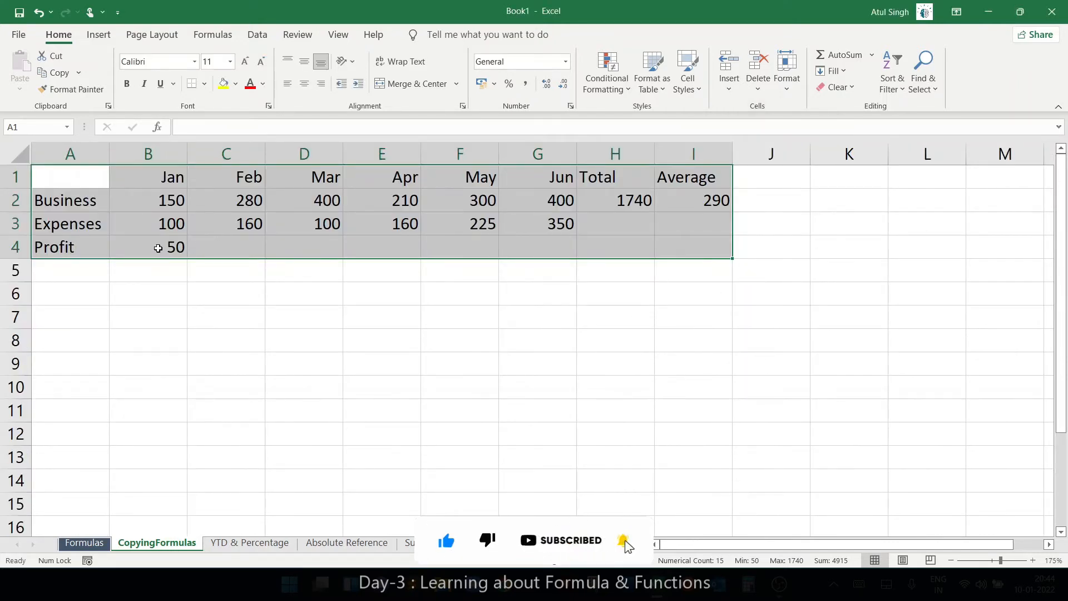
# Step: Review the January profit formula in B4 and fill it across the row through June in G4
pyautogui.click(158, 248)
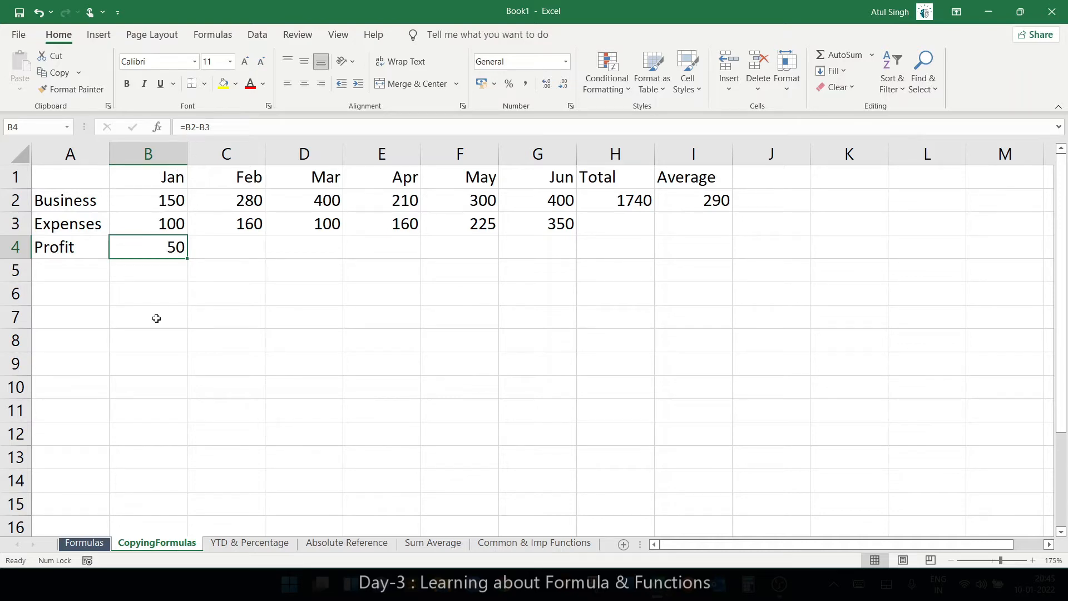
pyautogui.doubleClick(164, 249)
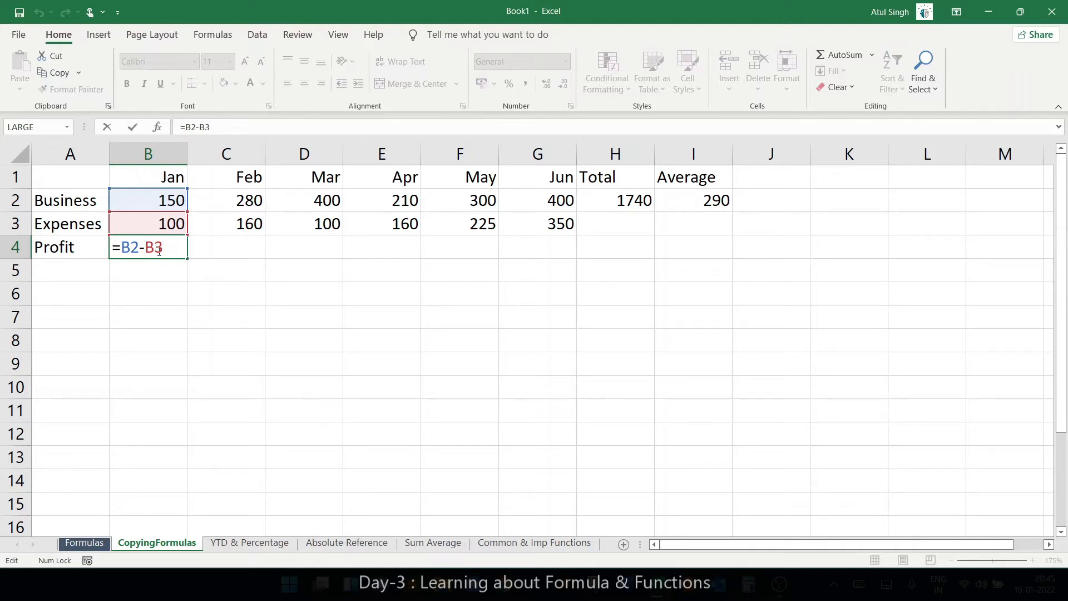
pyautogui.press('Return')
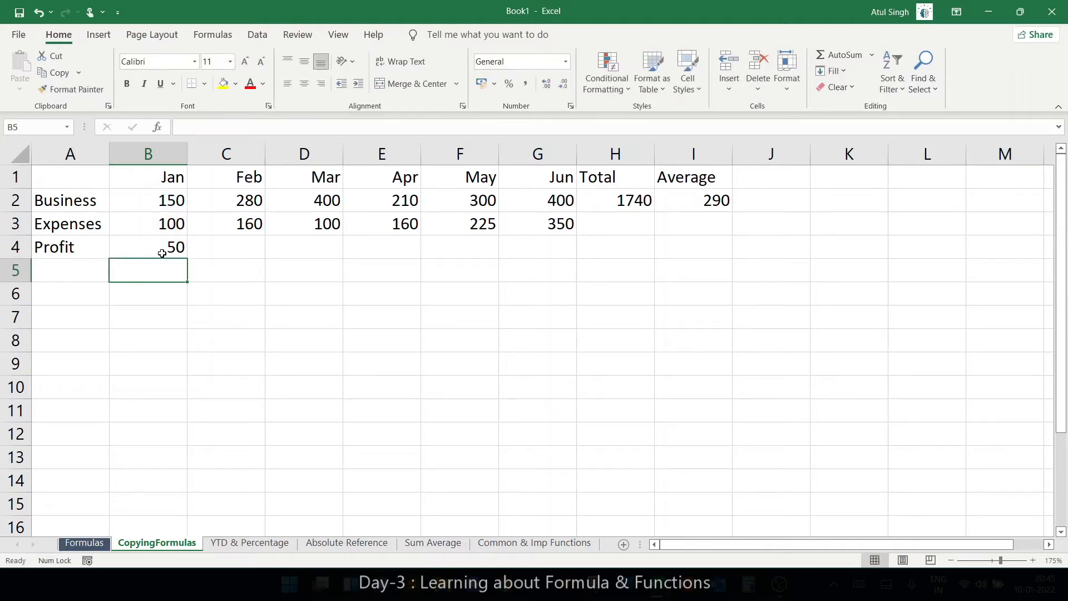
pyautogui.click(163, 252)
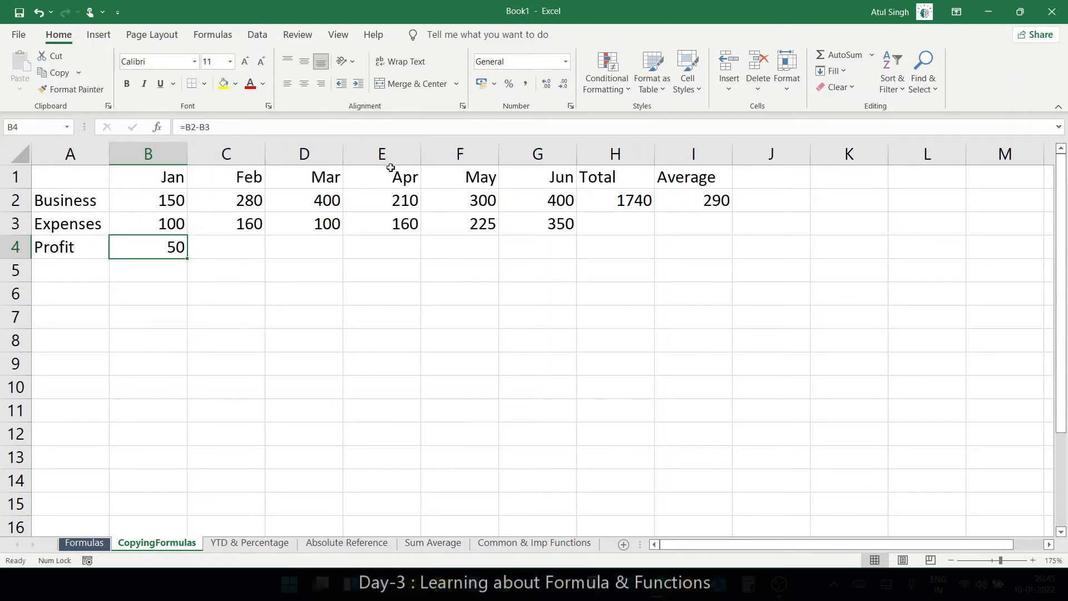
pyautogui.click(219, 246)
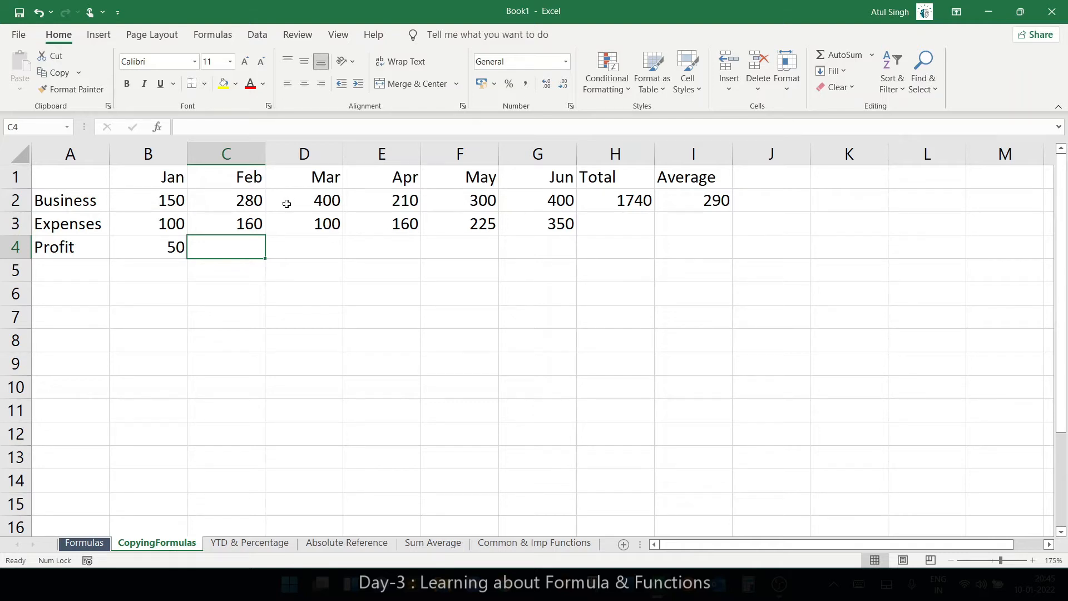
pyautogui.click(160, 241)
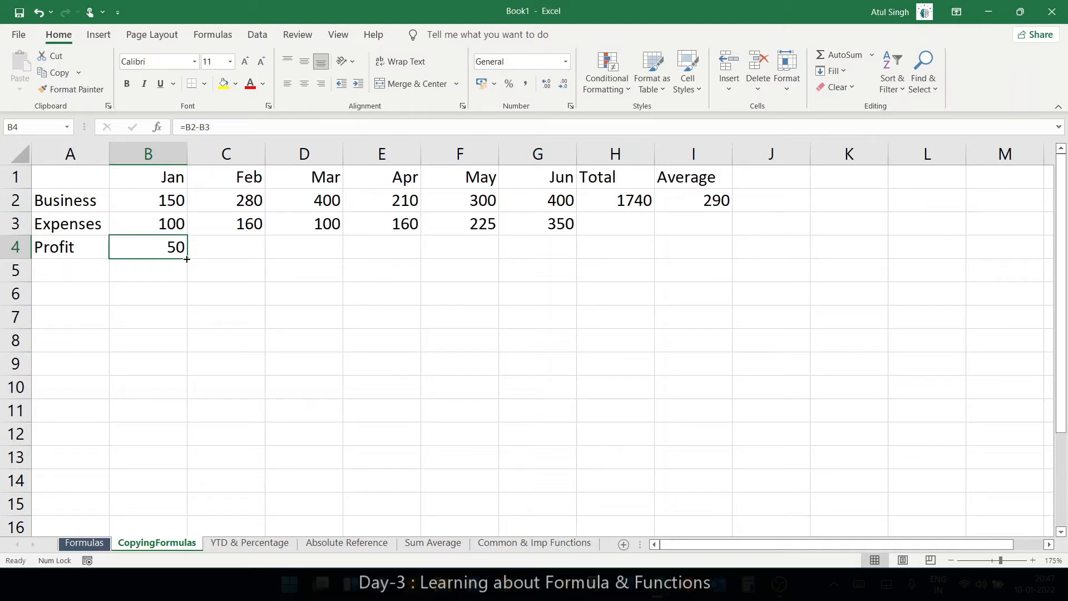
pyautogui.moveTo(187, 258); pyautogui.dragTo(565, 260)
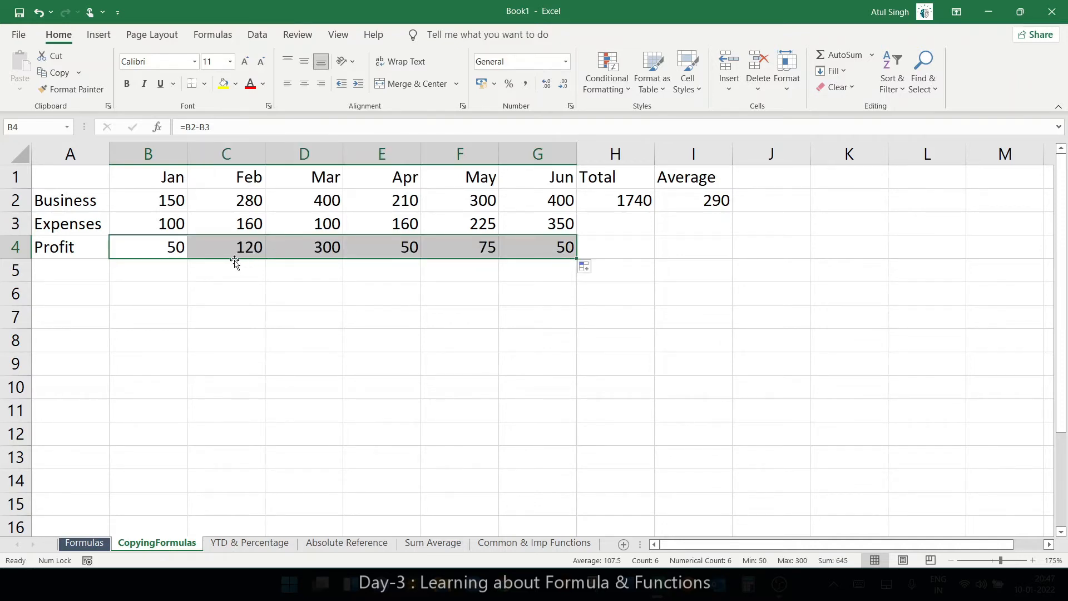
# Step: Examine how the cell references change in the copied profit formulas across row 4, and check the total formula in H2
pyautogui.click(170, 249)
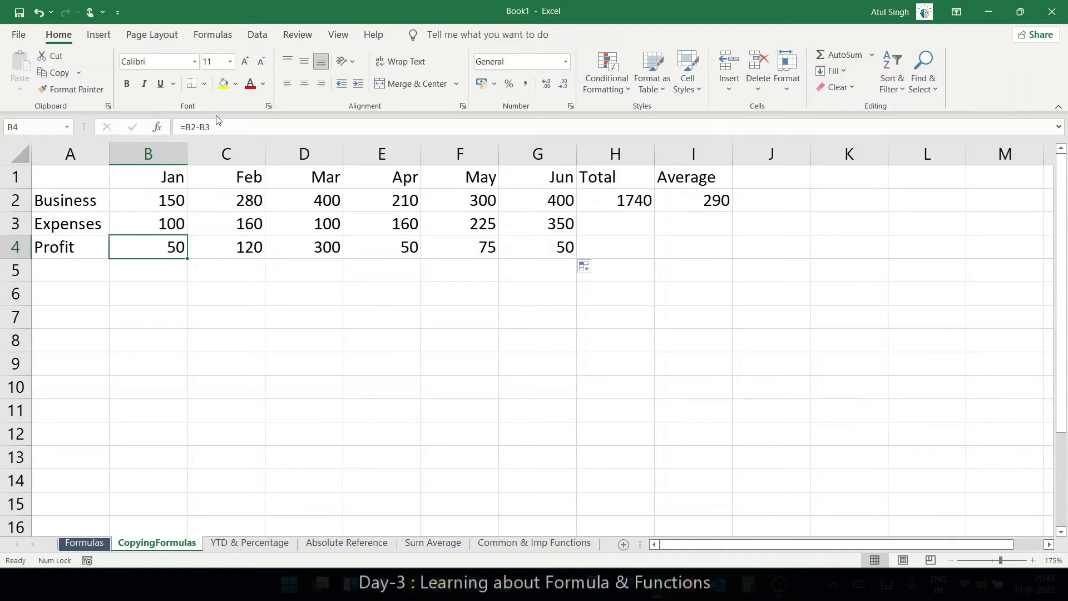
pyautogui.click(229, 248)
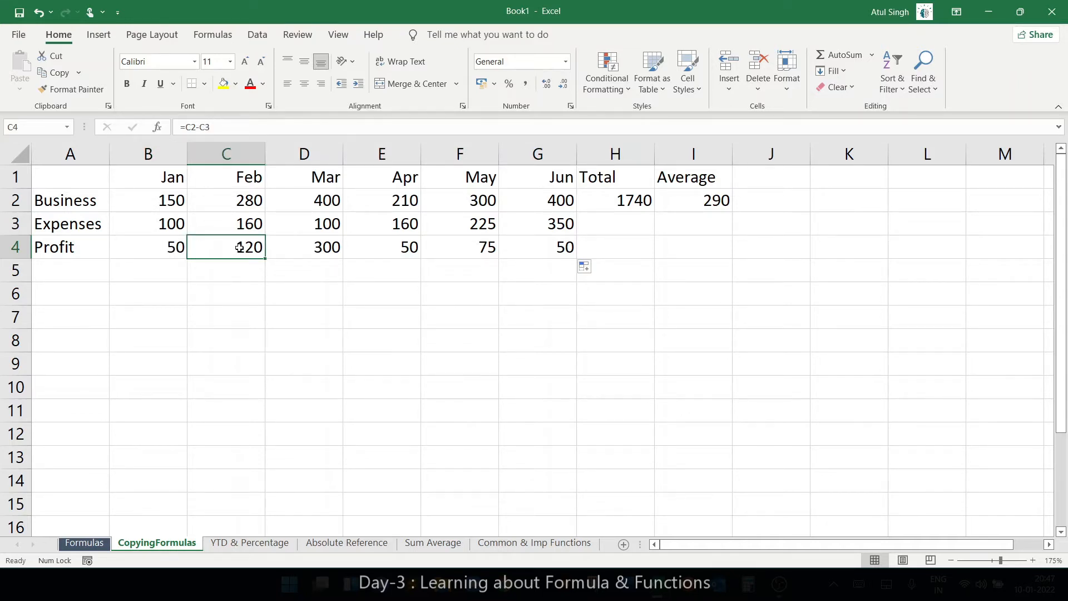
pyautogui.click(303, 242)
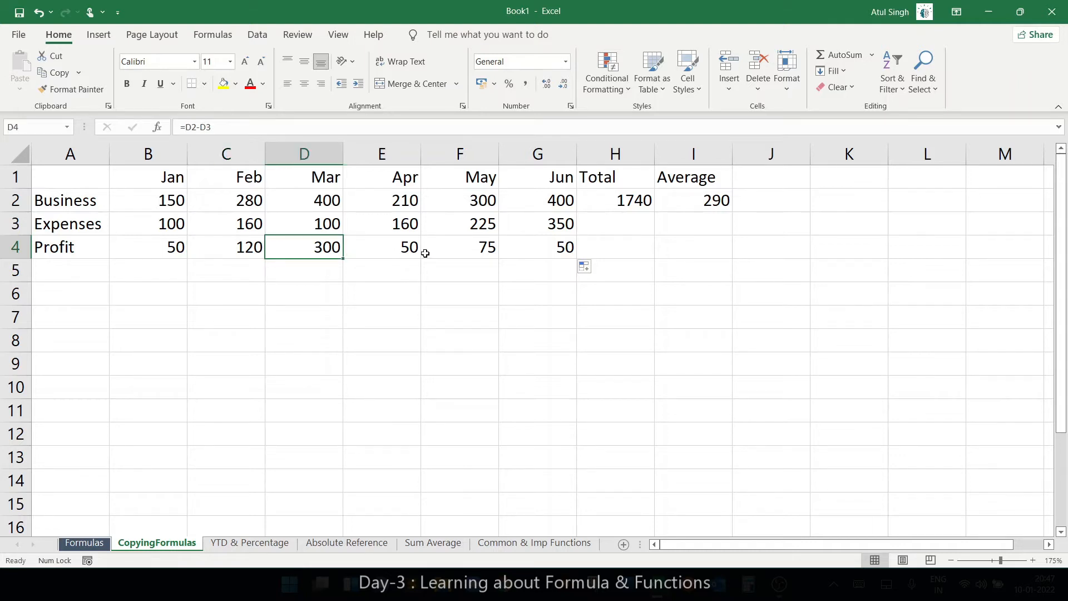
pyautogui.doubleClick(449, 249)
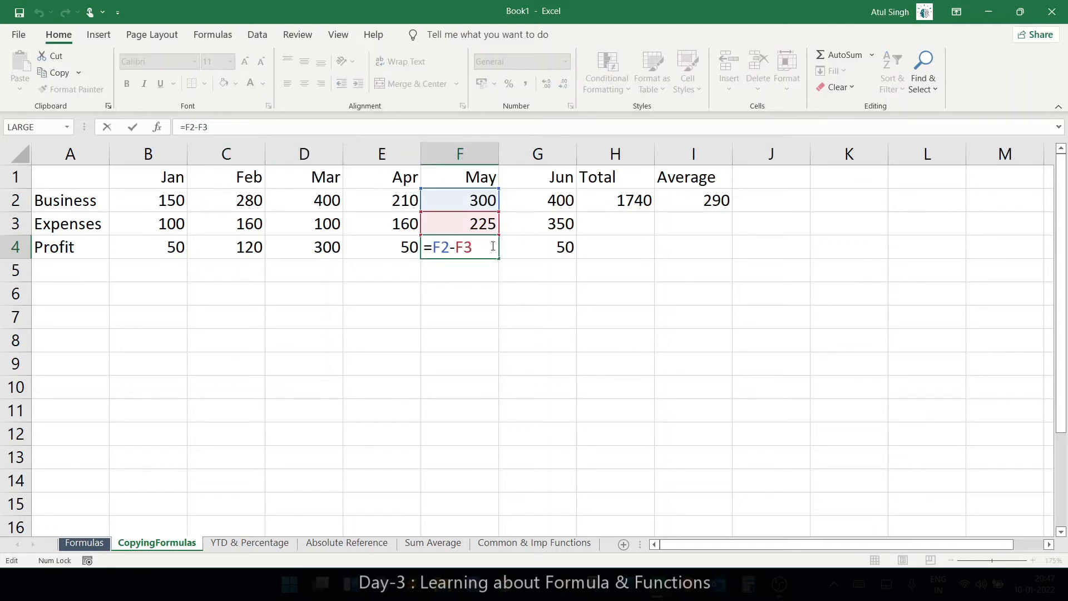
pyautogui.doubleClick(338, 243)
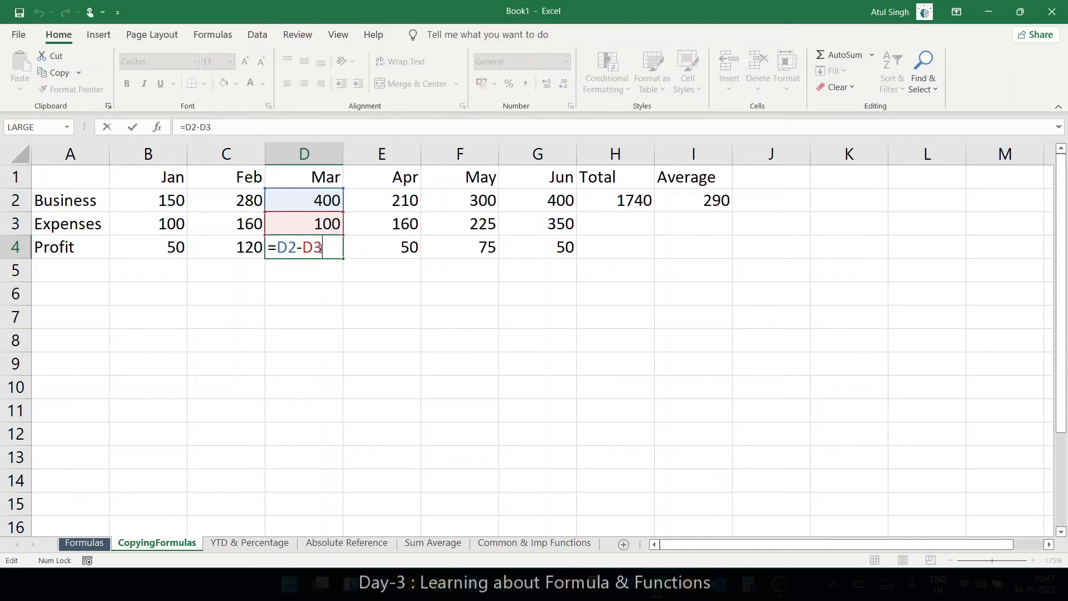
pyautogui.click(402, 242)
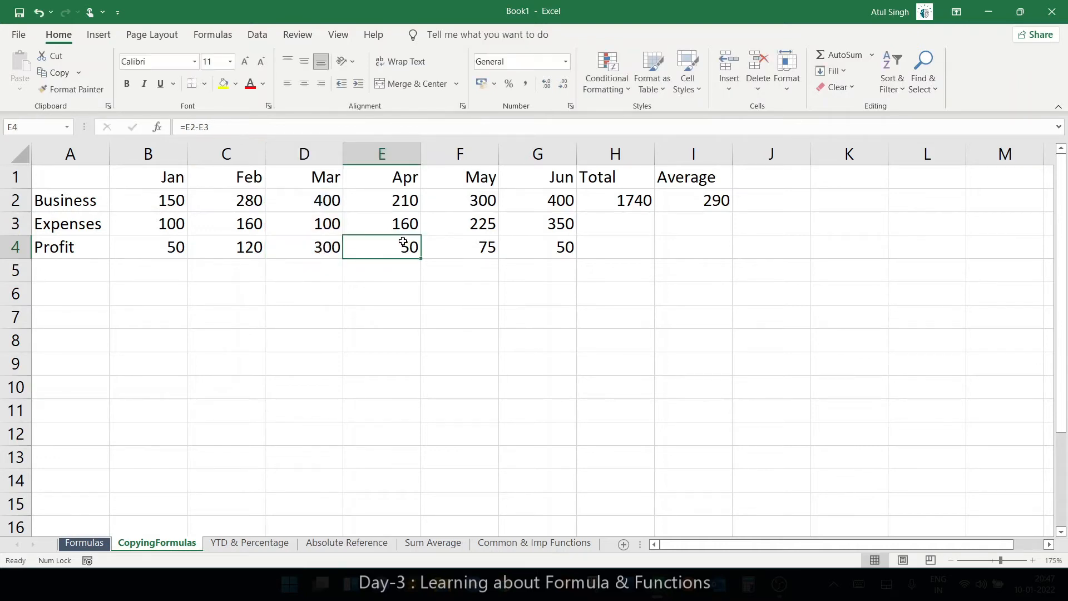
pyautogui.click(173, 246)
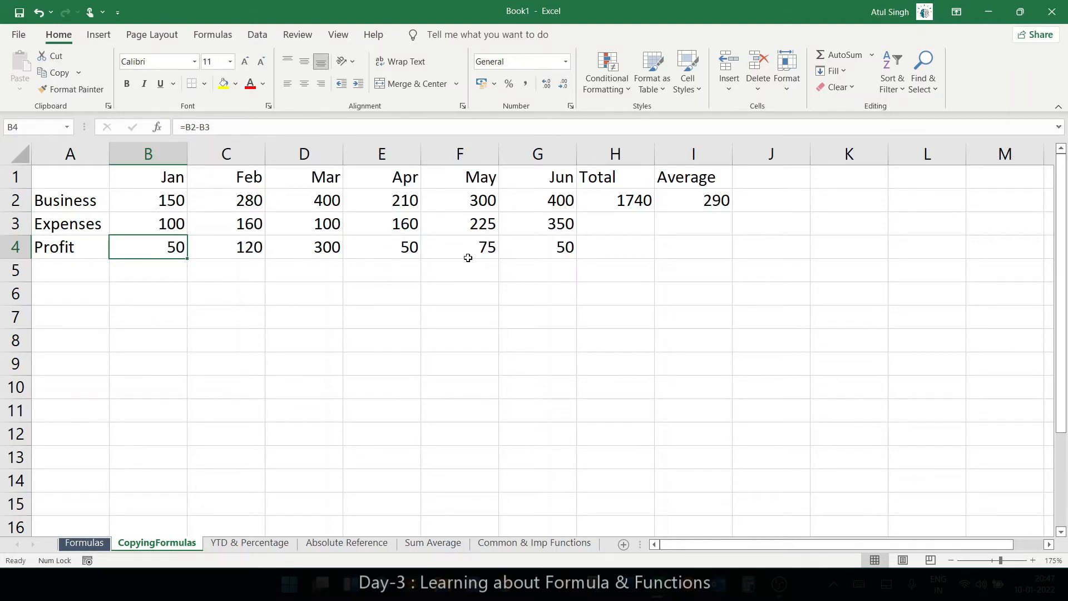
pyautogui.click(553, 247)
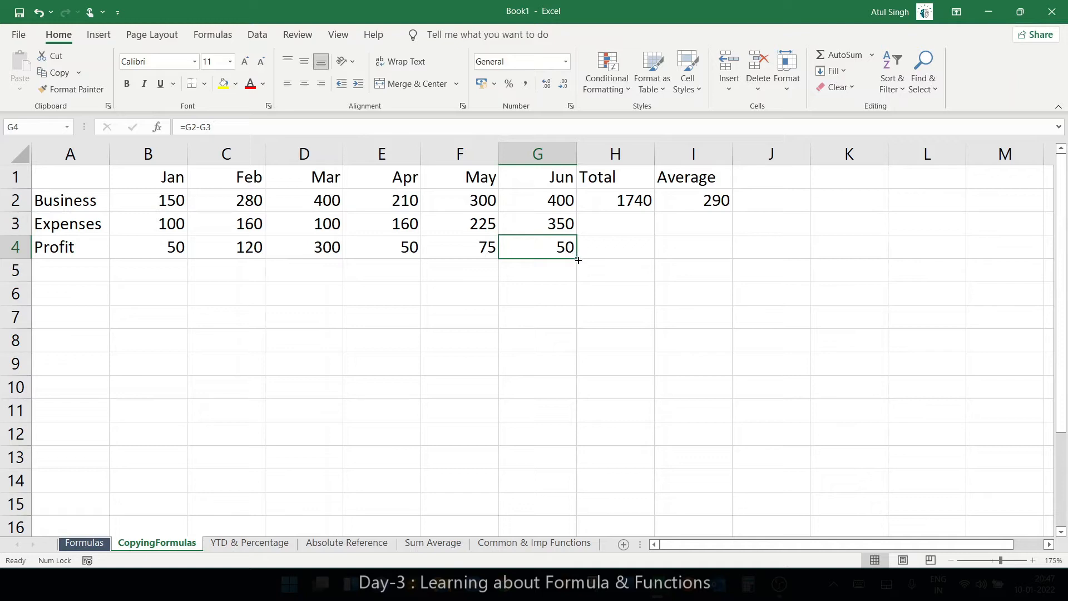
pyautogui.click(622, 198)
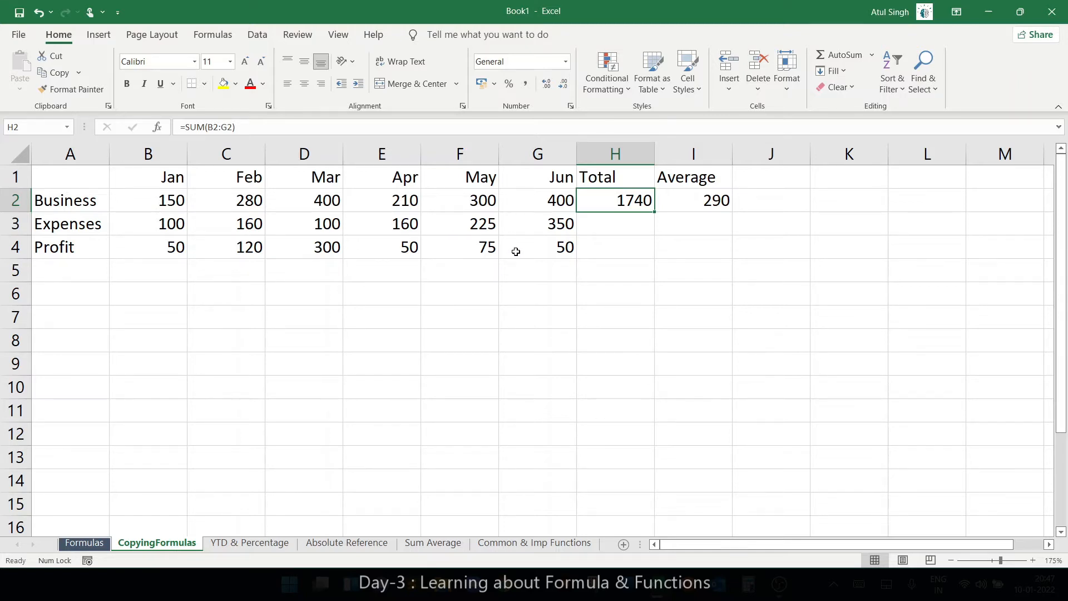
# Step: Clear the January to May profits in B4:F4 and refill them backwards from the June formula in G4
pyautogui.click(548, 243)
pyautogui.moveTo(573, 260); pyautogui.dragTo(482, 238)
pyautogui.click(146, 251)
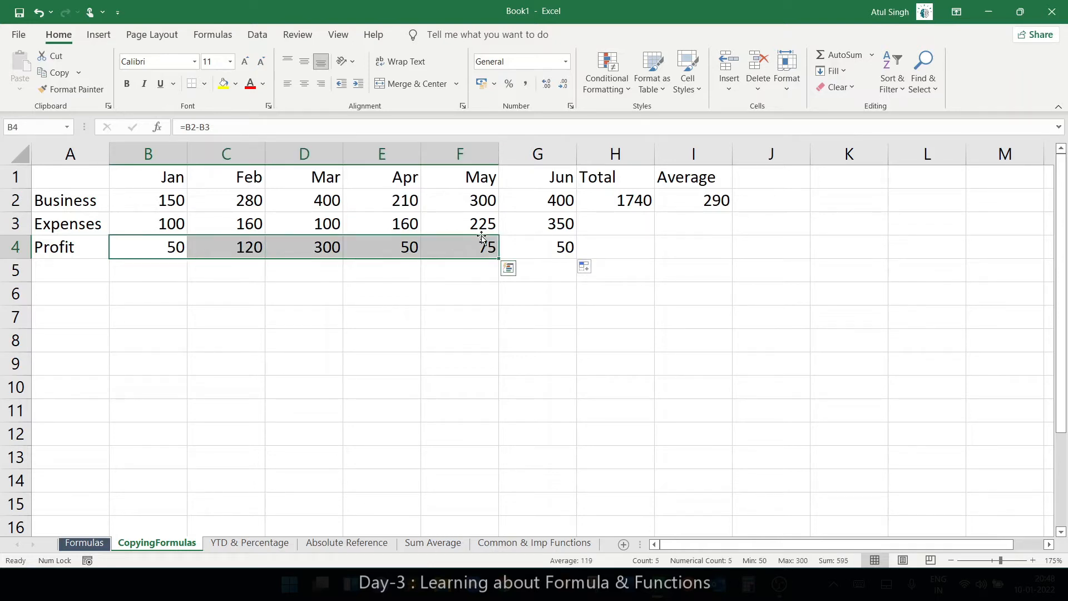
pyautogui.press('Delete')
pyautogui.click(545, 241)
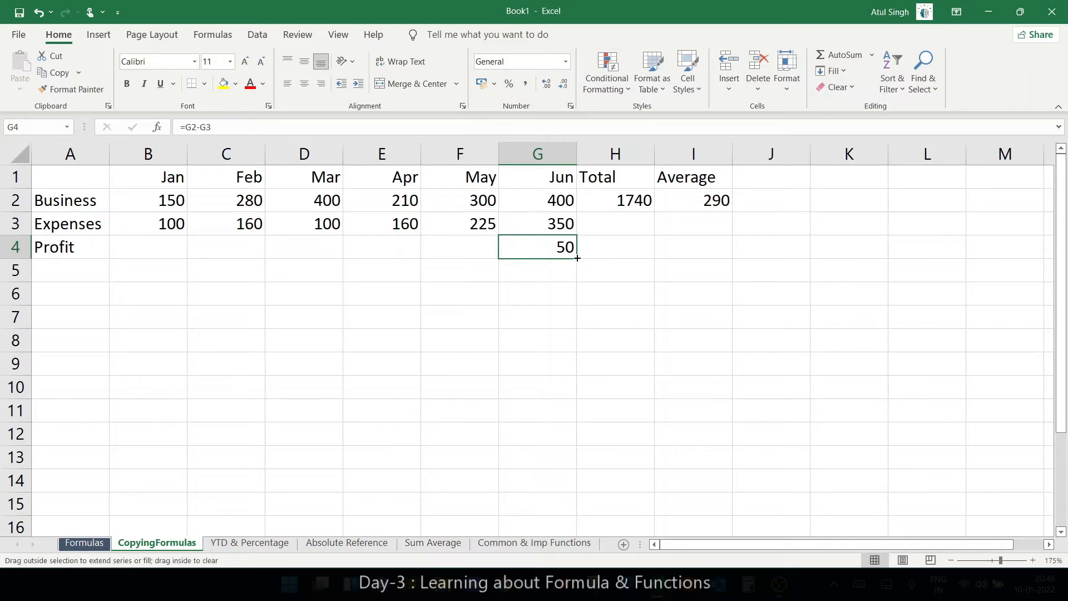
pyautogui.moveTo(577, 258); pyautogui.dragTo(147, 255)
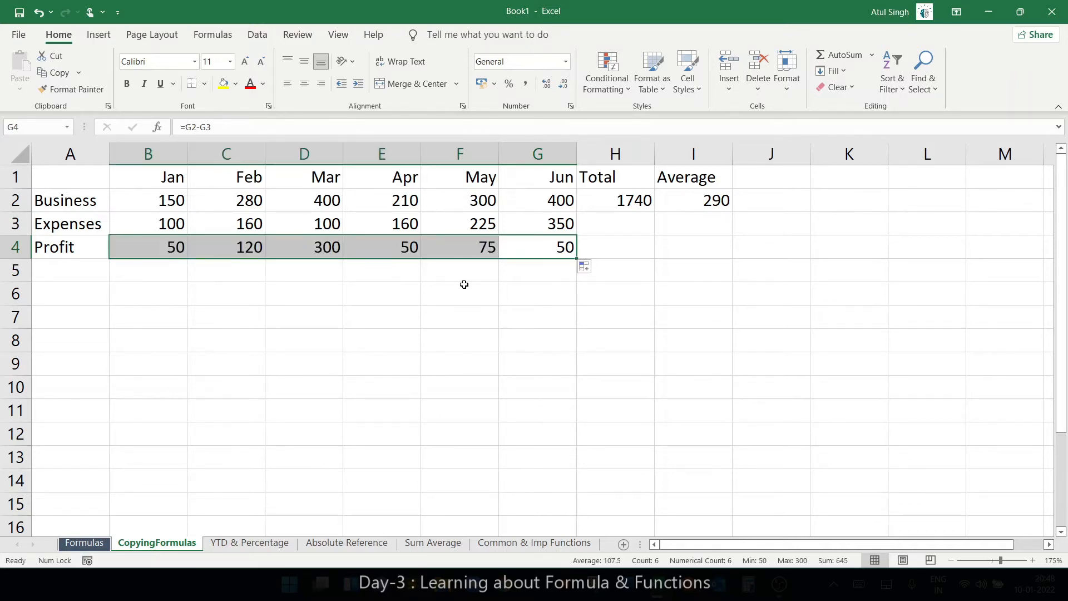
# Step: Check the cell references in the refilled January and March profit formulas in B4 and D4
pyautogui.doubleClick(159, 252)
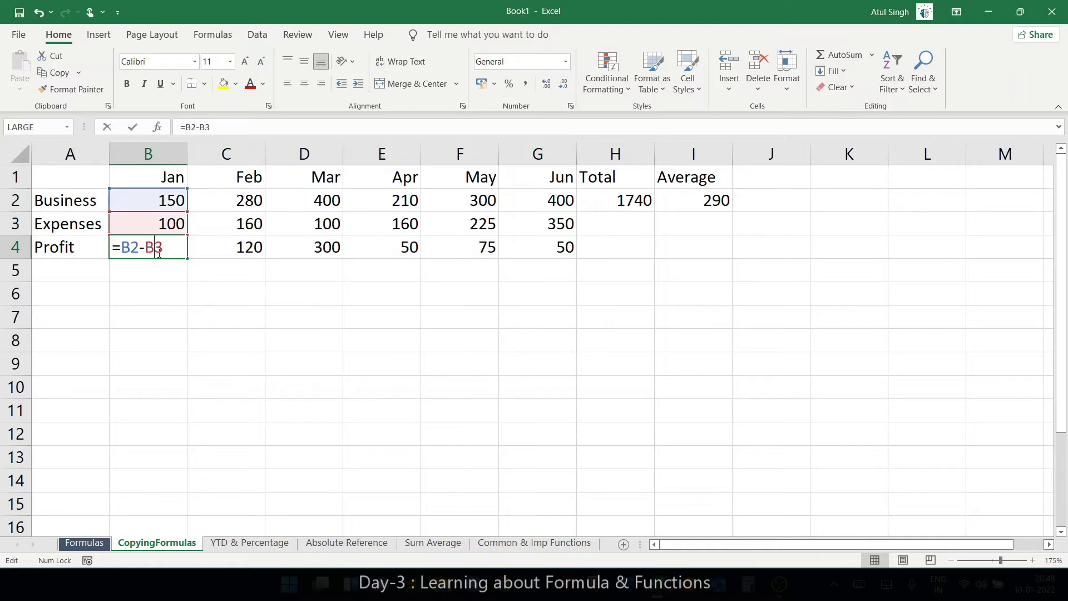
pyautogui.click(328, 245)
pyautogui.doubleClick(339, 251)
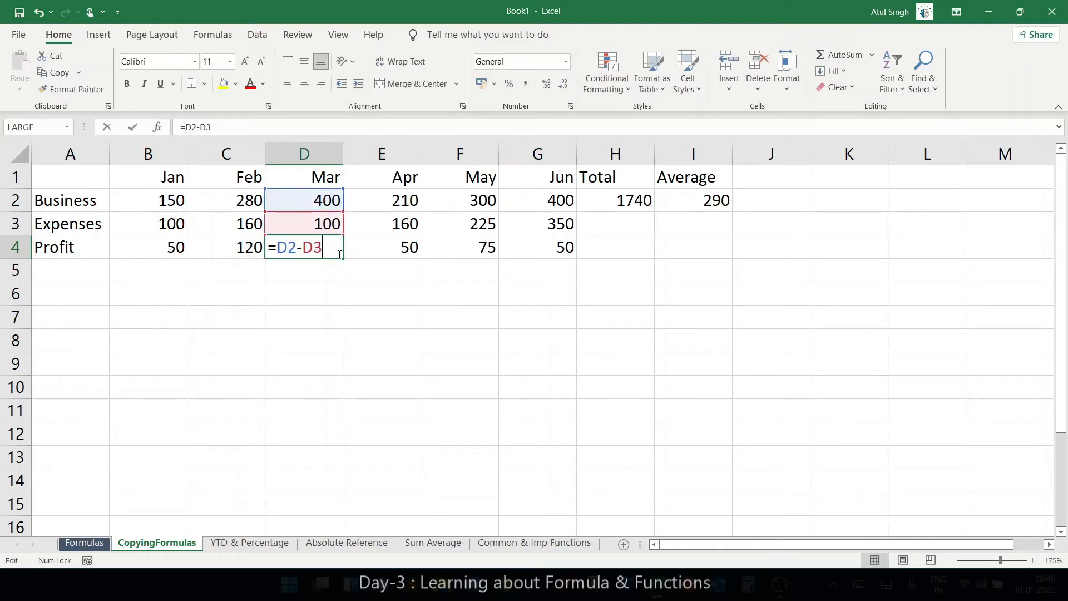
pyautogui.click(458, 252)
# Step: Fill the Business total formula from H2 down to H4 and check the summed range in each row
pyautogui.click(609, 204)
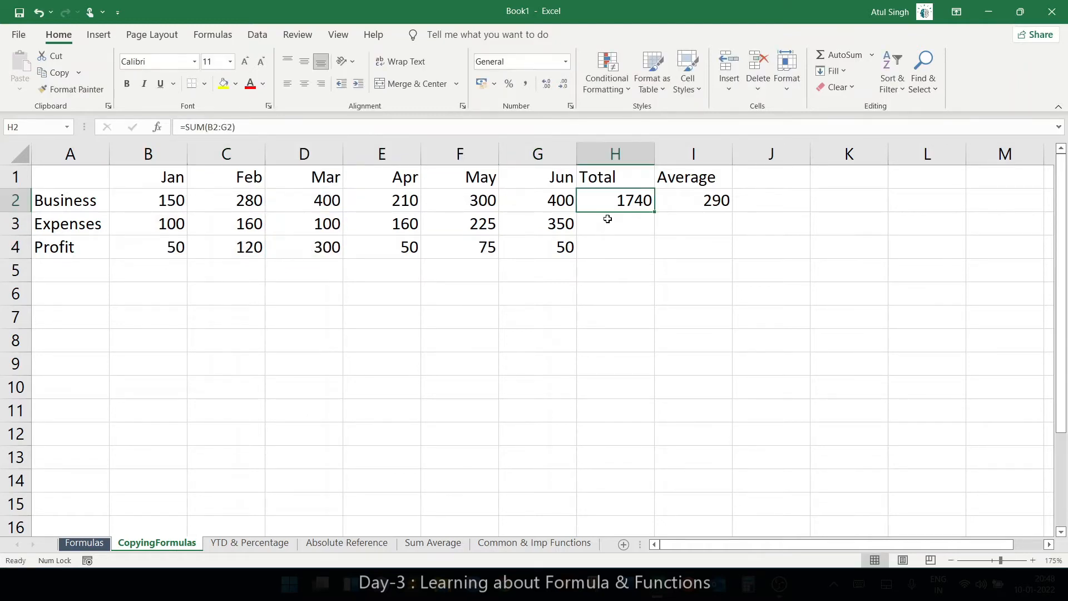
pyautogui.moveTo(652, 212); pyautogui.dragTo(643, 253)
pyautogui.doubleClick(631, 198)
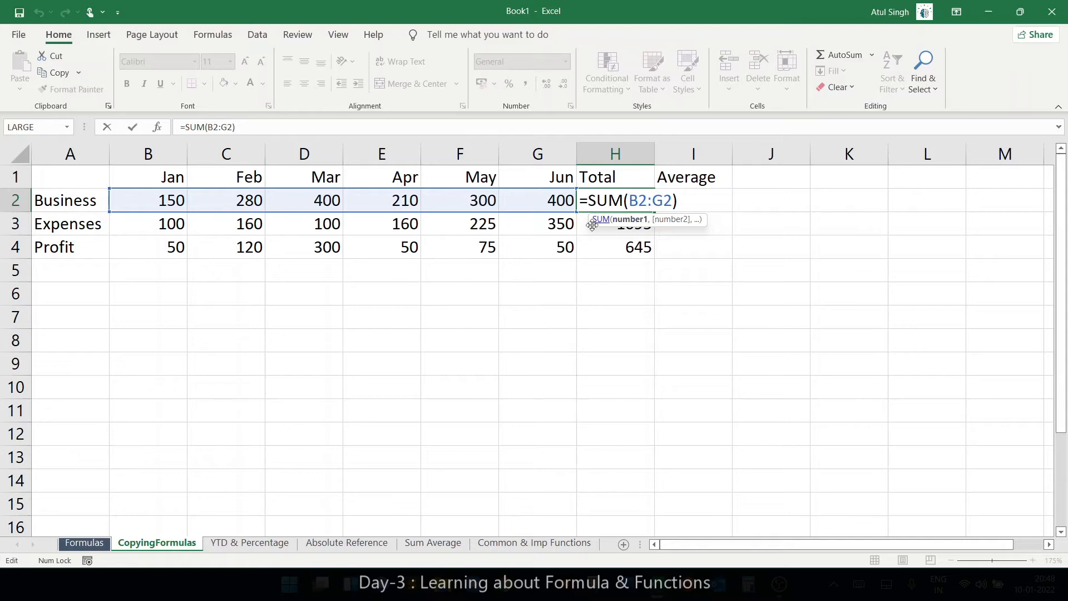
pyautogui.press('Escape')
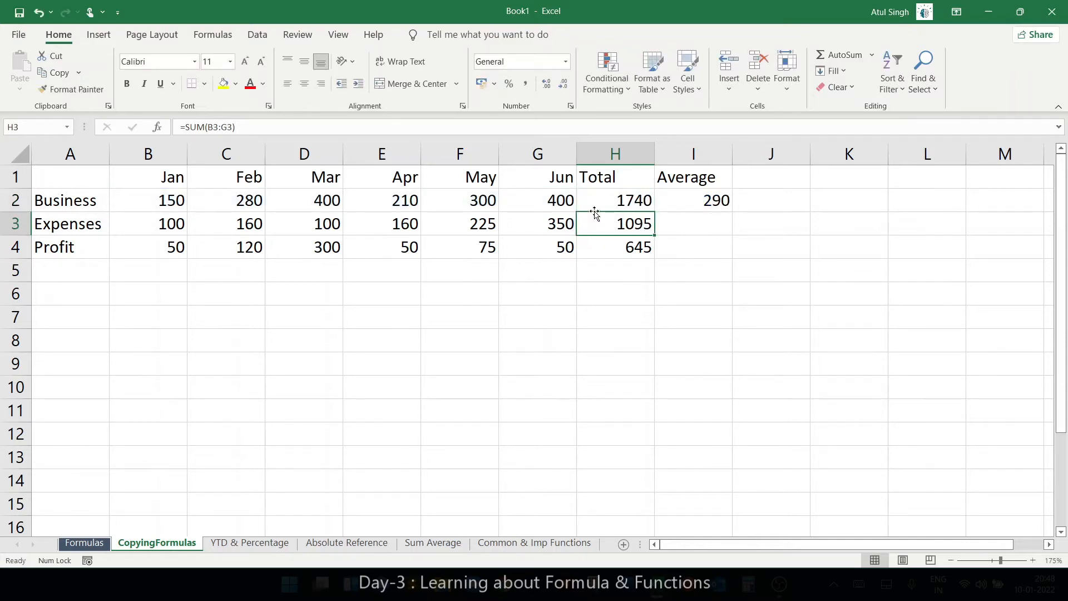
pyautogui.doubleClick(611, 222)
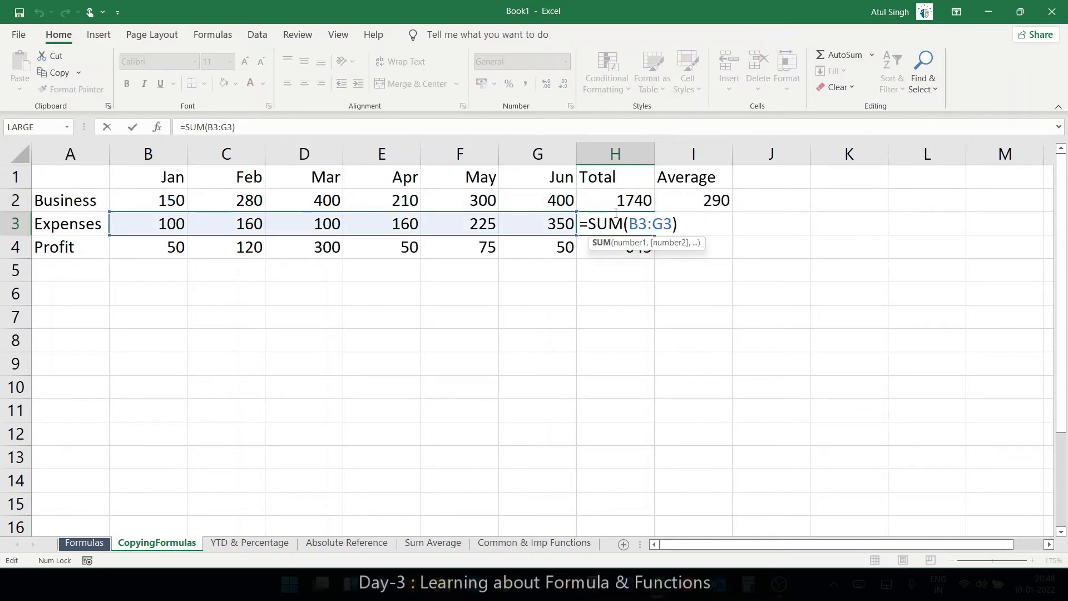
pyautogui.doubleClick(587, 248)
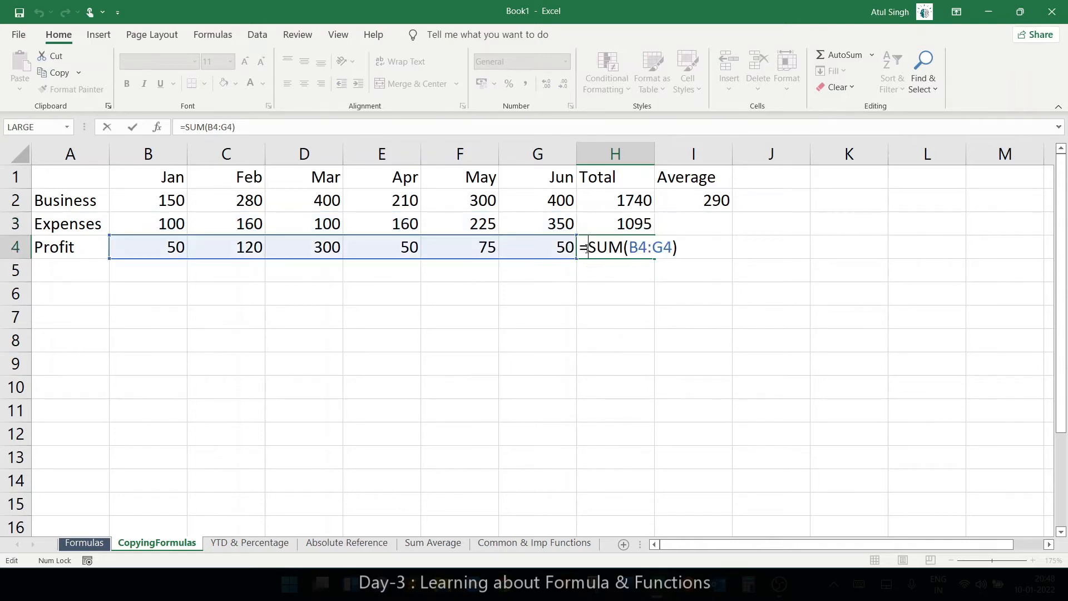
pyautogui.press('Return')
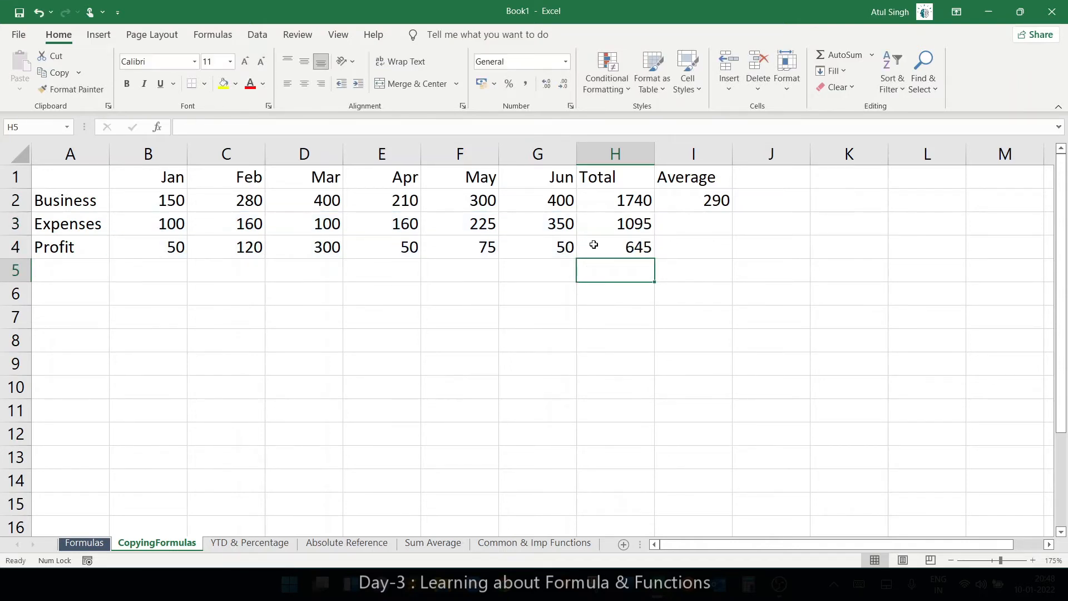
# Step: Fill the Business average formula from I2 down to I4 and check the copied Profit average formula
pyautogui.click(634, 201)
pyautogui.click(723, 204)
pyautogui.moveTo(733, 212); pyautogui.dragTo(729, 255)
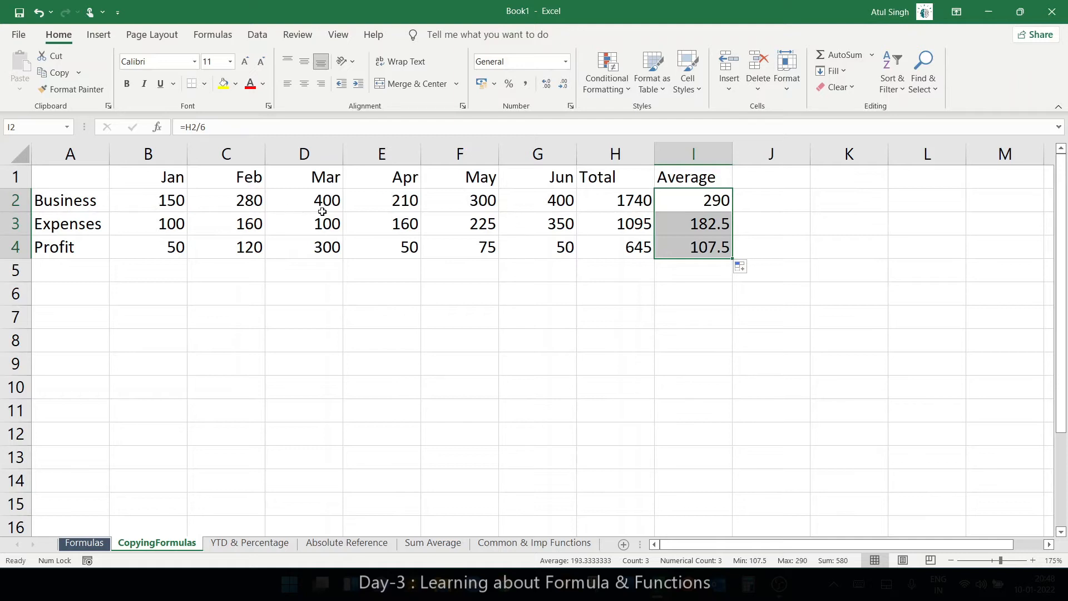
pyautogui.click(702, 245)
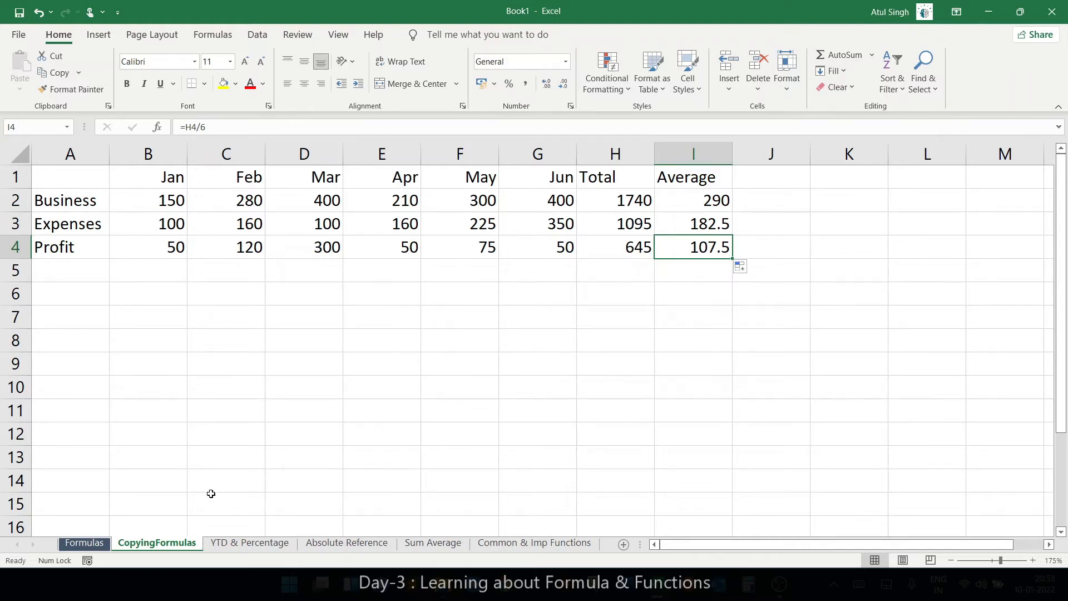
# Step: Set the CopyingFormulas sheet's tab color to blue
pyautogui.rightClick(175, 543)
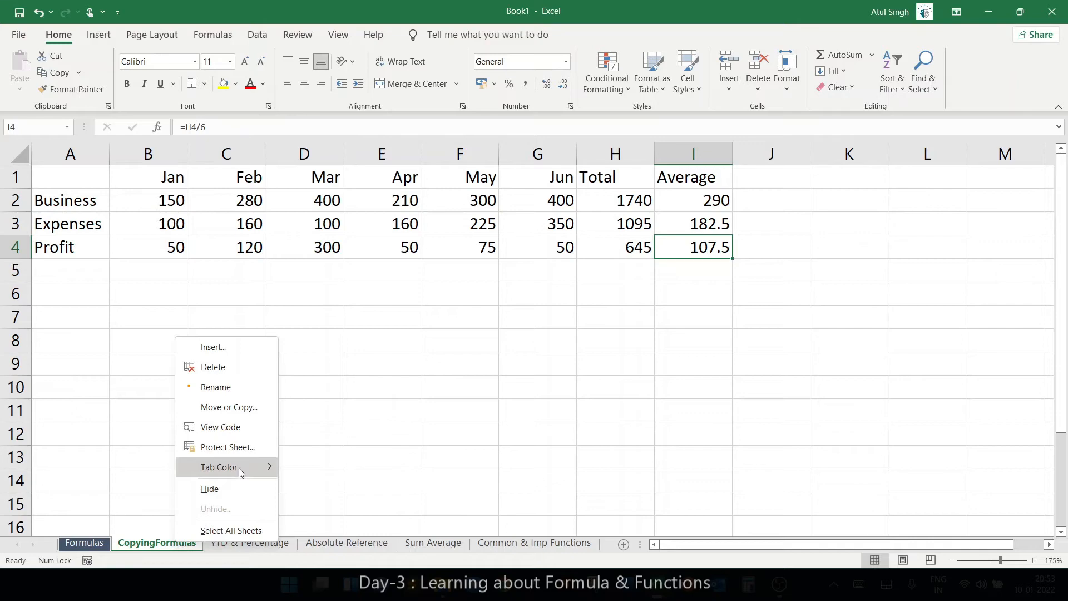
pyautogui.moveTo(238, 468)
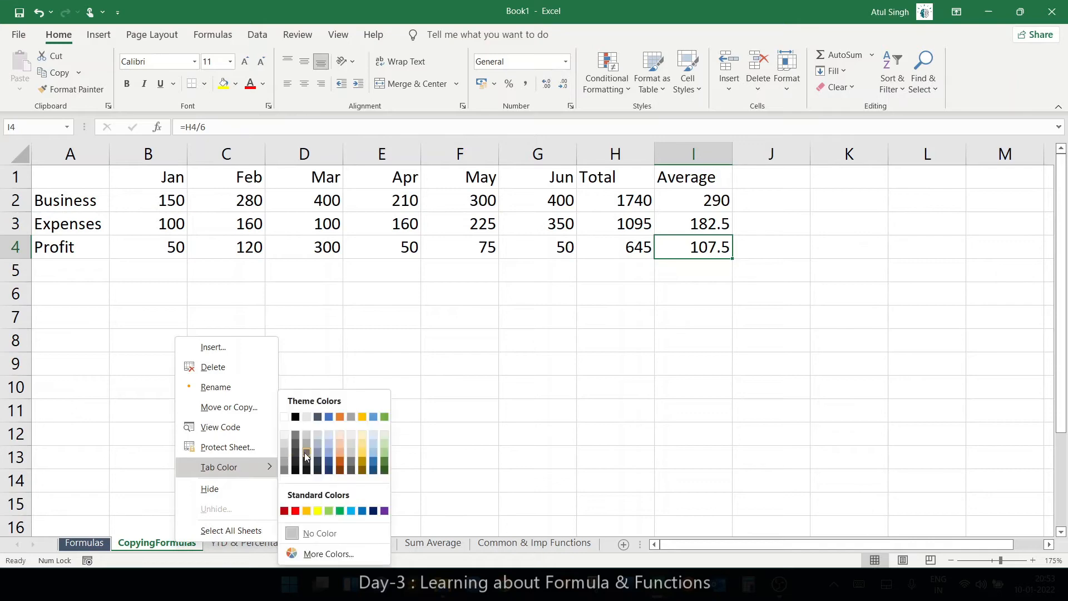
pyautogui.click(329, 417)
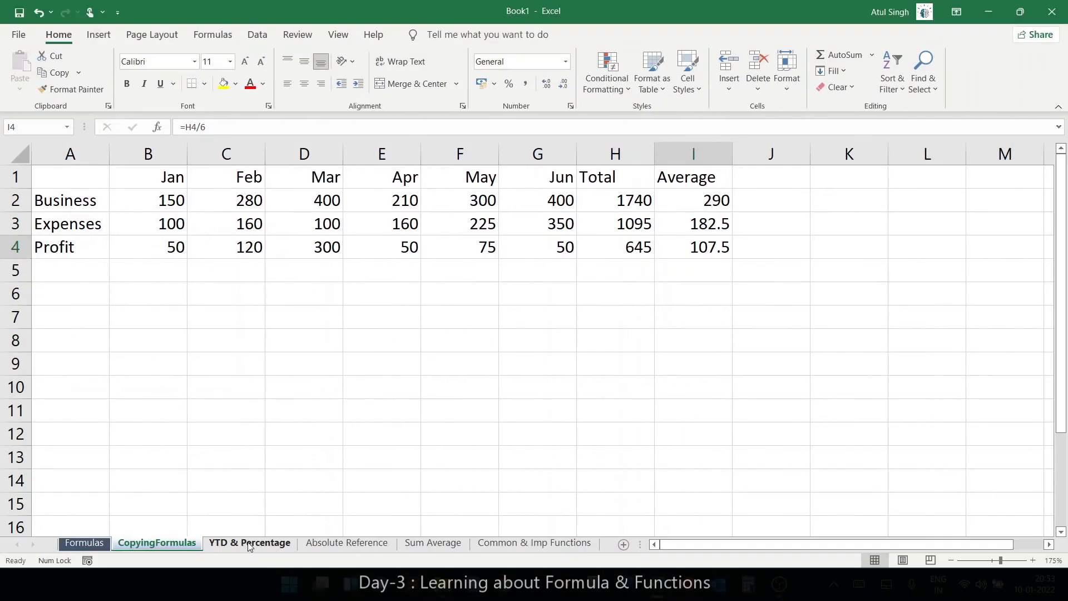
# Step: Copy the table A1:I4 from the CopyingFormulas sheet into the YTD & Percentage sheet at A1
pyautogui.click(231, 544)
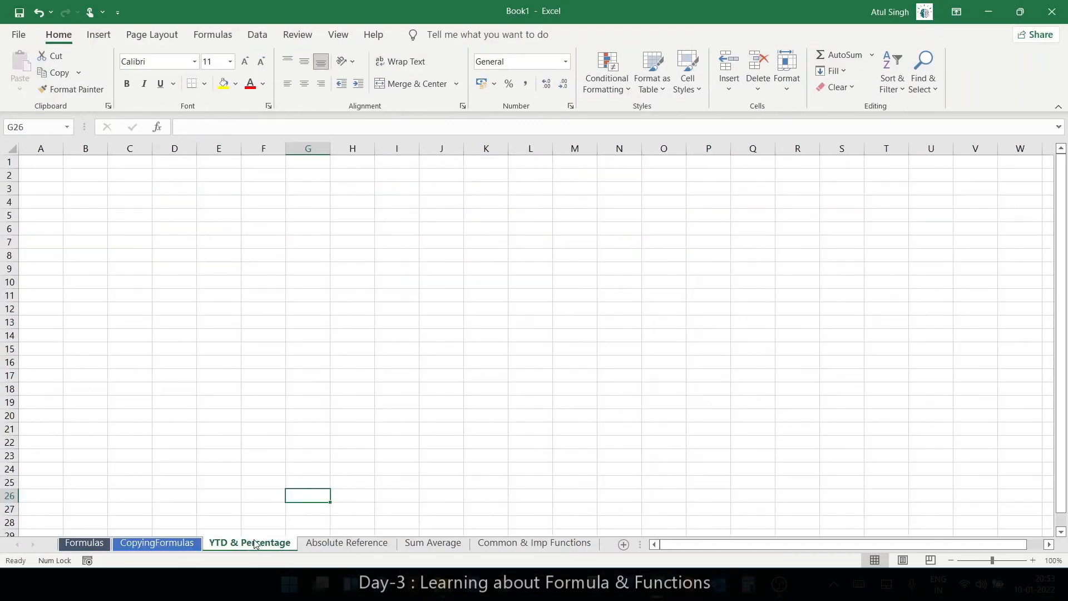
pyautogui.click(187, 544)
pyautogui.moveTo(71, 175); pyautogui.dragTo(679, 251)
pyautogui.hotkey('ctrl', 'c')
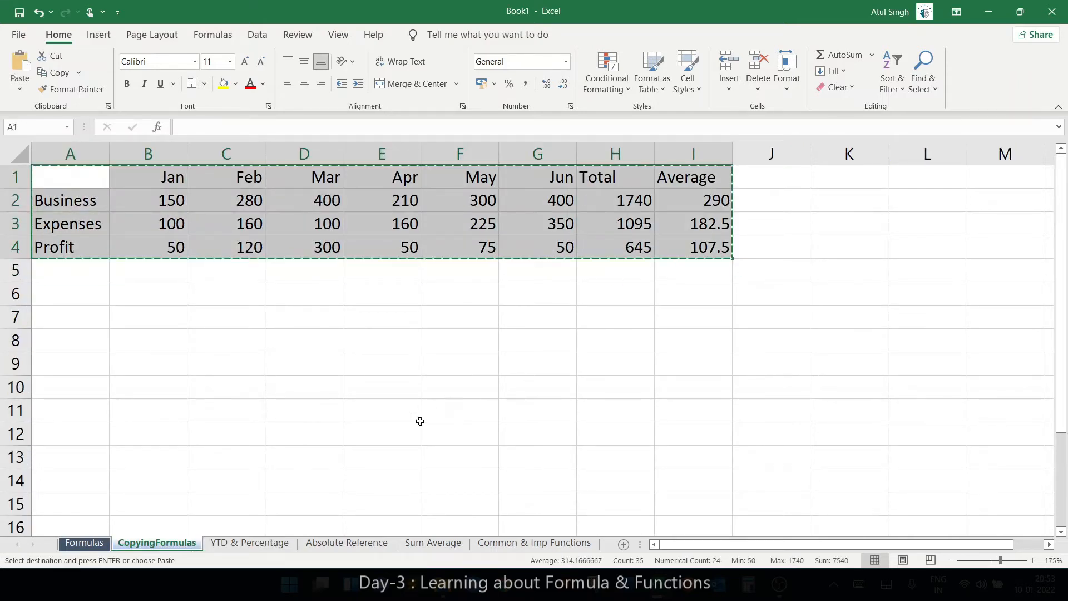
pyautogui.click(248, 542)
pyautogui.click(44, 160)
pyautogui.hotkey('ctrl', 'v')
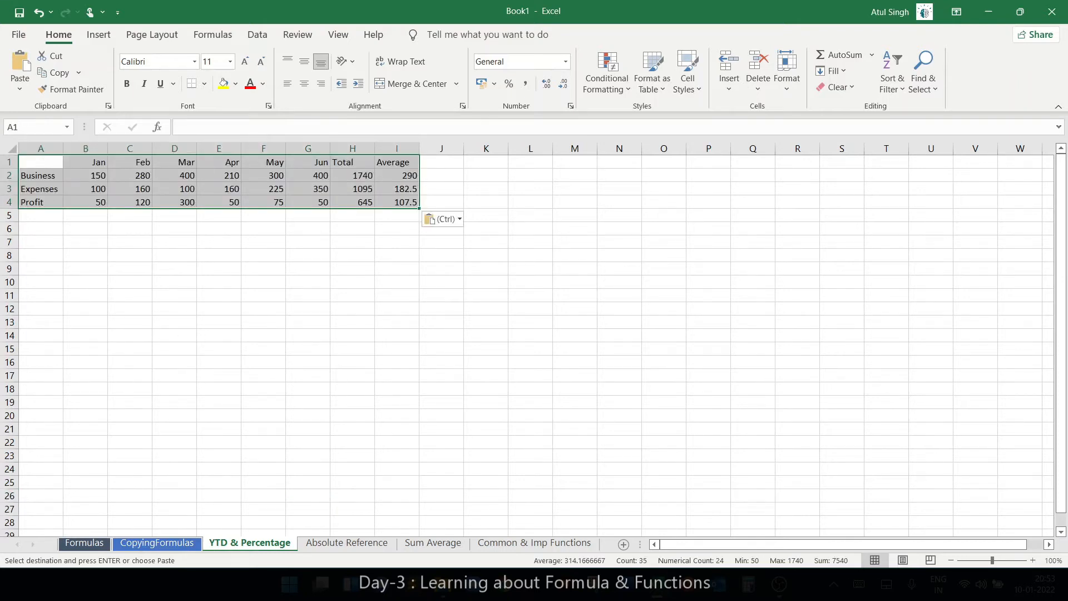
# Step: Set a custom zoom of 175% for the YTD & Percentage sheet
pyautogui.click(1053, 561)
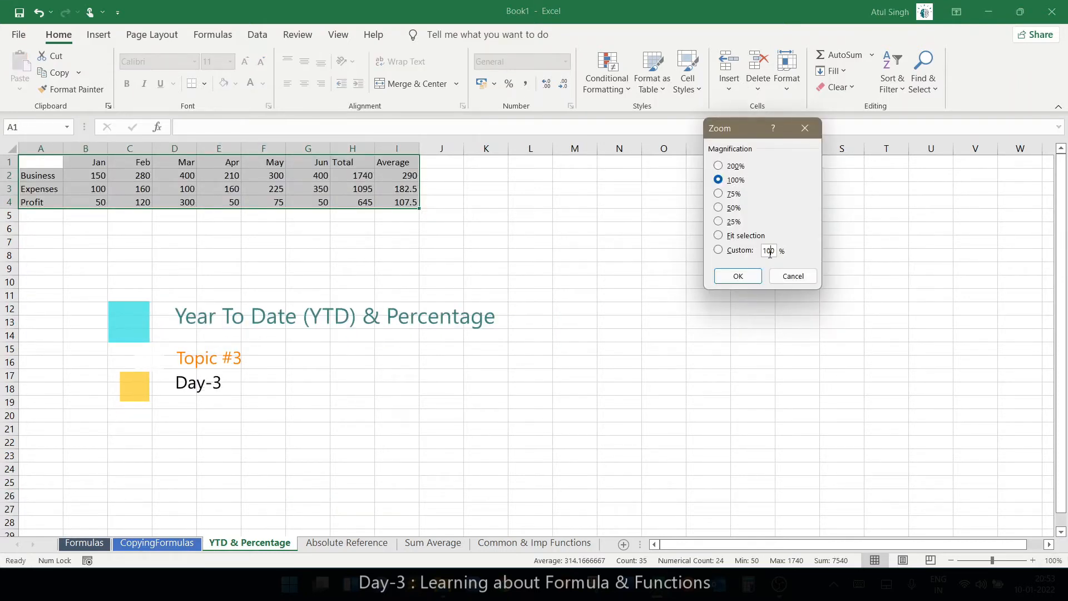
pyautogui.press('BackSpace')
pyautogui.write('175')
pyautogui.click(739, 277)
# Step: Add the row labels "YTD Profit" in A5 and "% Change" in A6, and widen column A
pyautogui.click(90, 269)
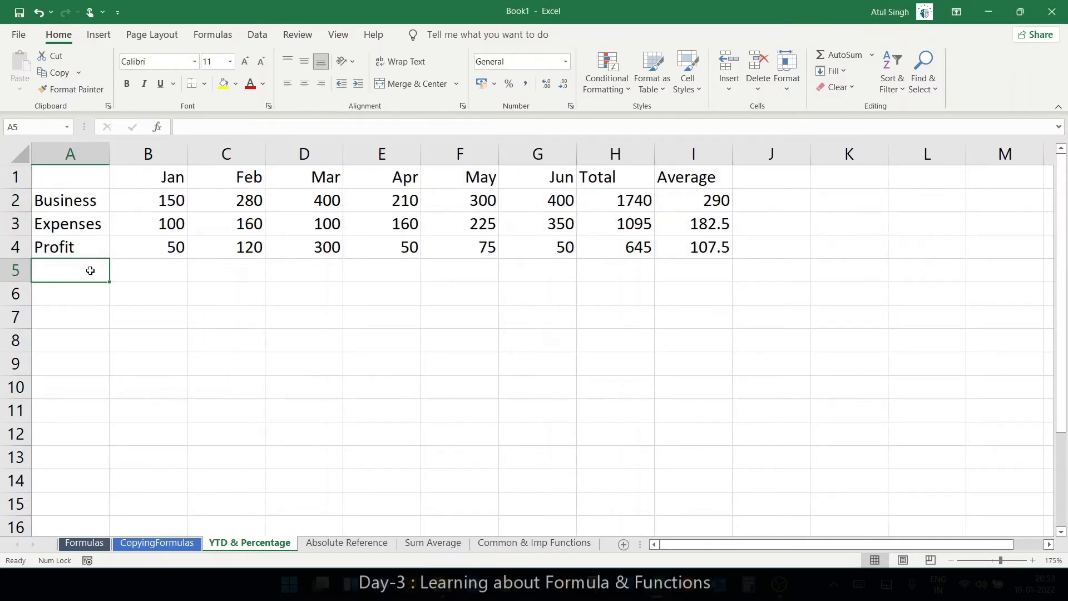
pyautogui.write('YTD PRo')
pyautogui.press('BackSpace')
pyautogui.press('BackSpace')
pyautogui.write('rofit')
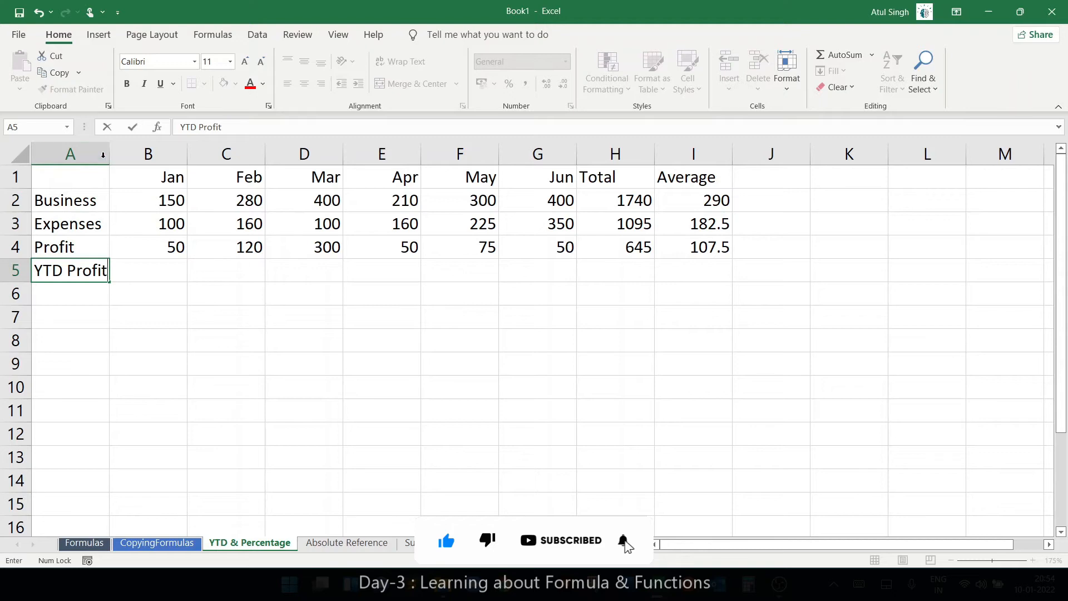
pyautogui.click(89, 299)
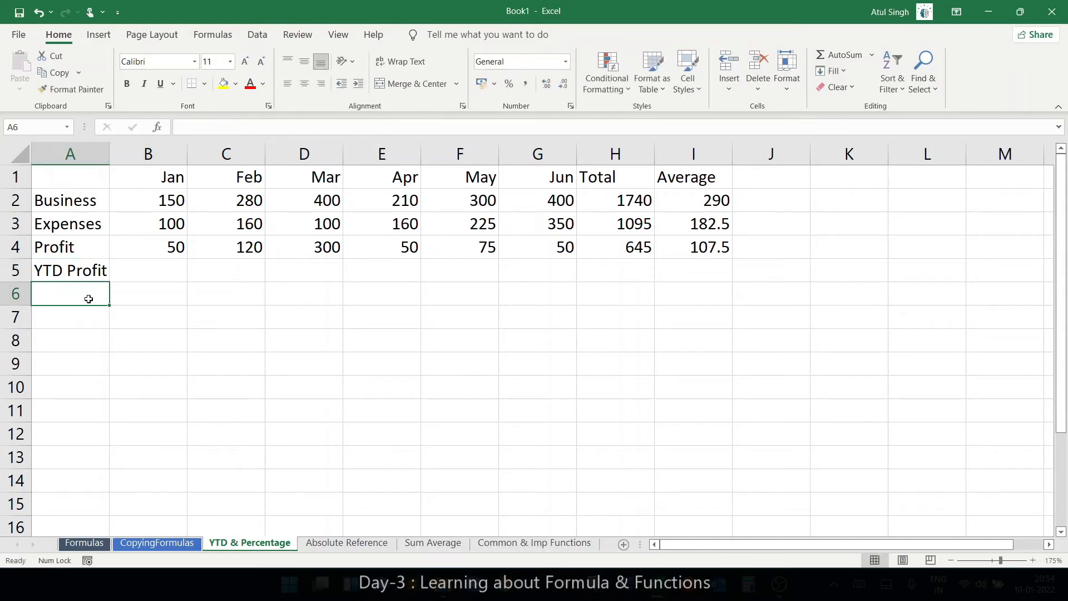
pyautogui.write('% Change')
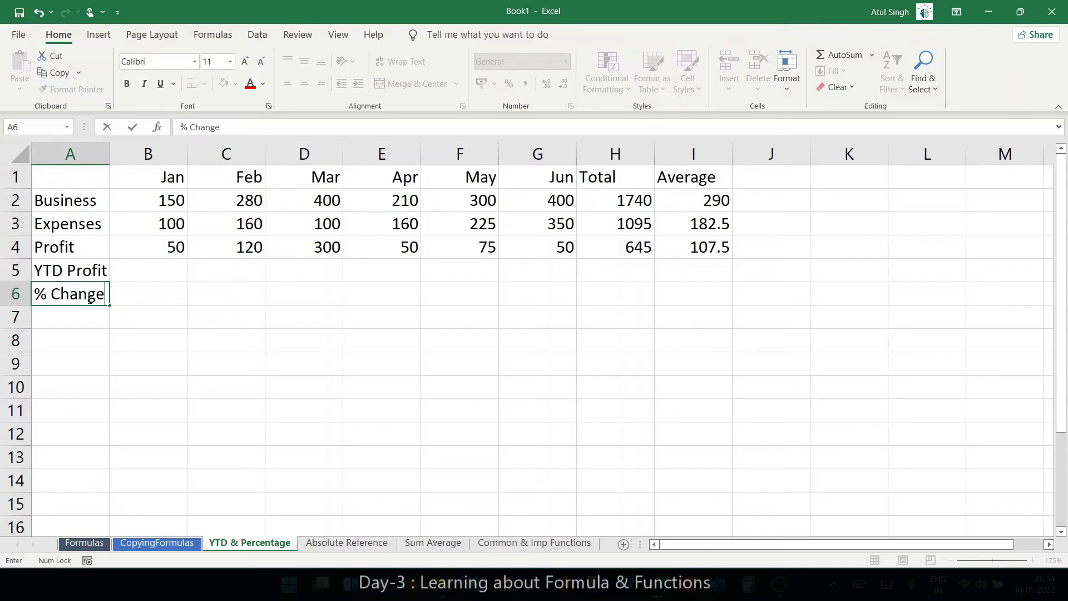
pyautogui.press('Return')
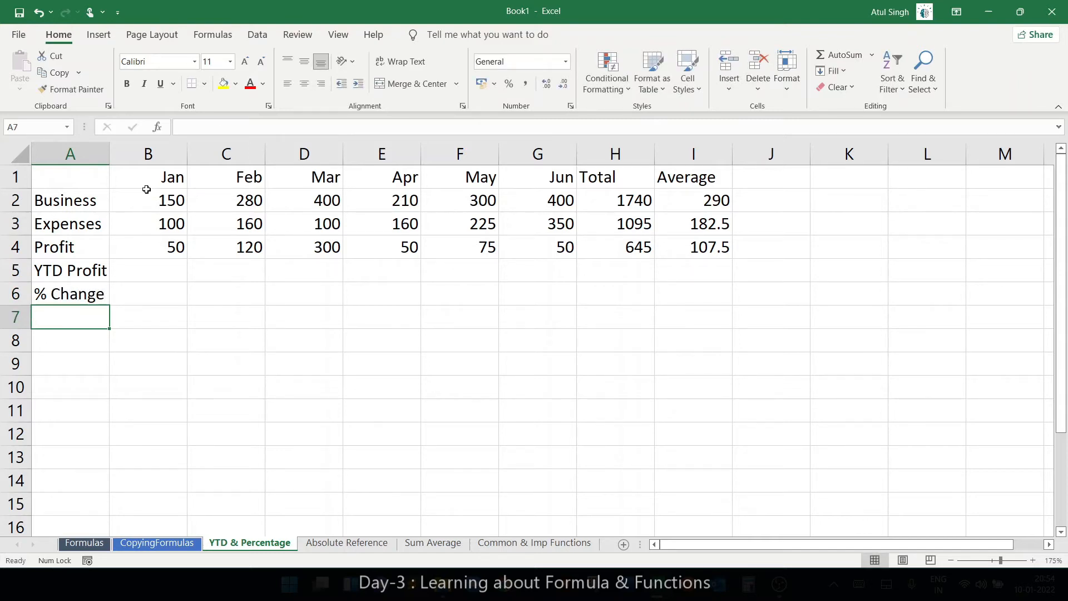
pyautogui.moveTo(110, 157); pyautogui.dragTo(145, 161)
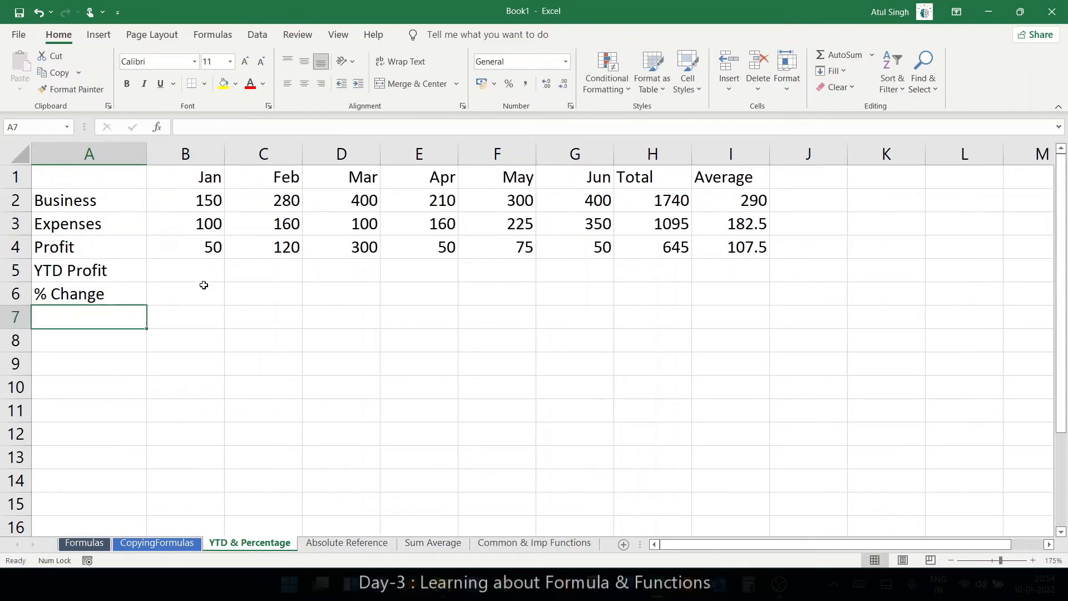
# Step: Enter the January YTD profit in B5 as the fixed value 50
pyautogui.click(209, 270)
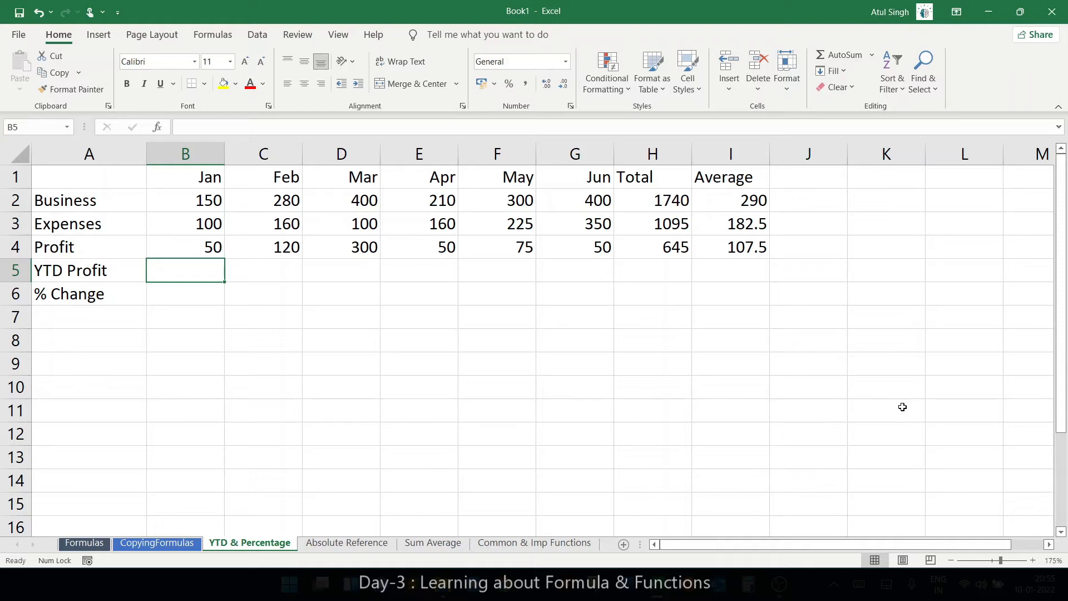
pyautogui.write('50')
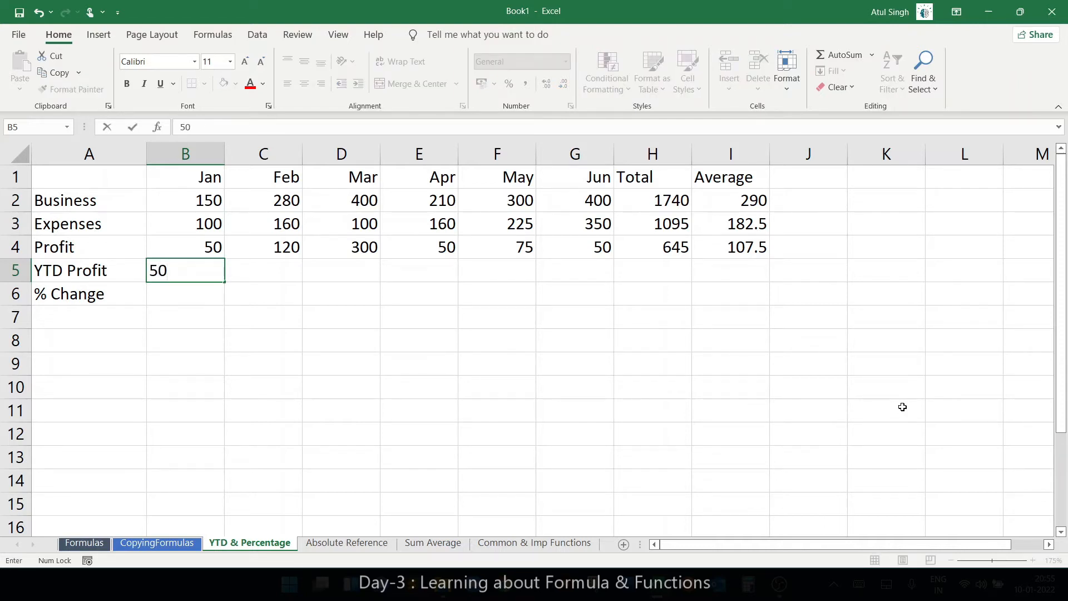
pyautogui.press('Return')
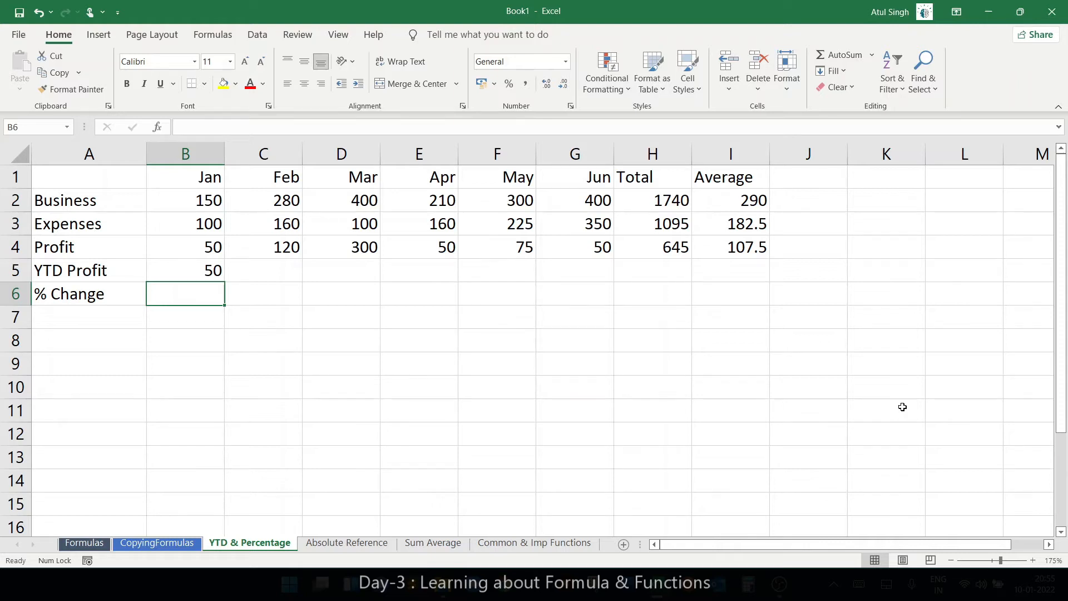
pyautogui.press('Up')
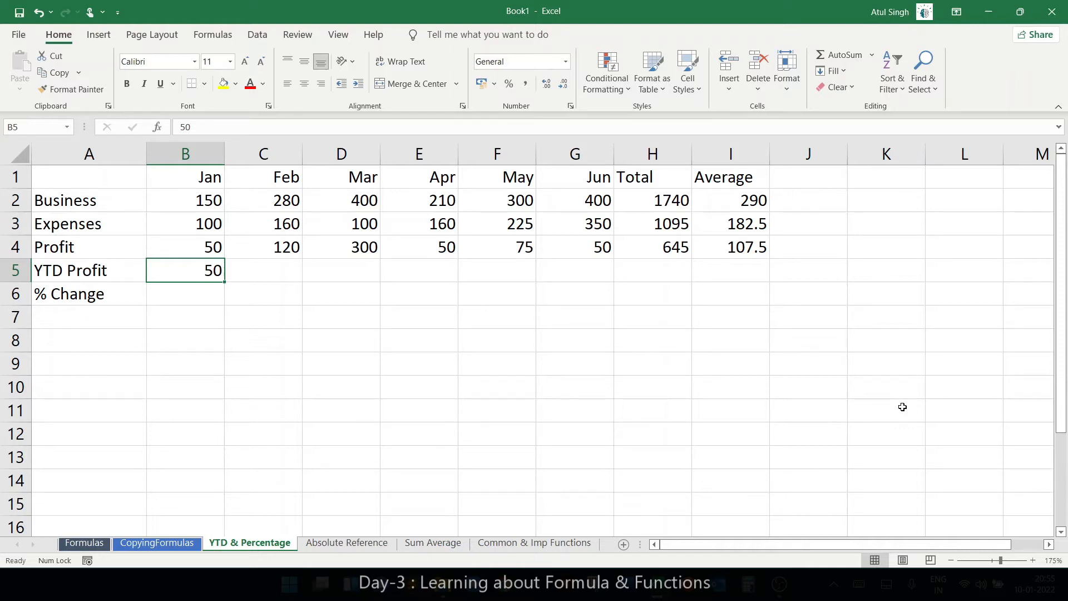
# Step: Try a January expense of 200 in B3 to test the fixed YTD profit, and undo the change
pyautogui.click(169, 227)
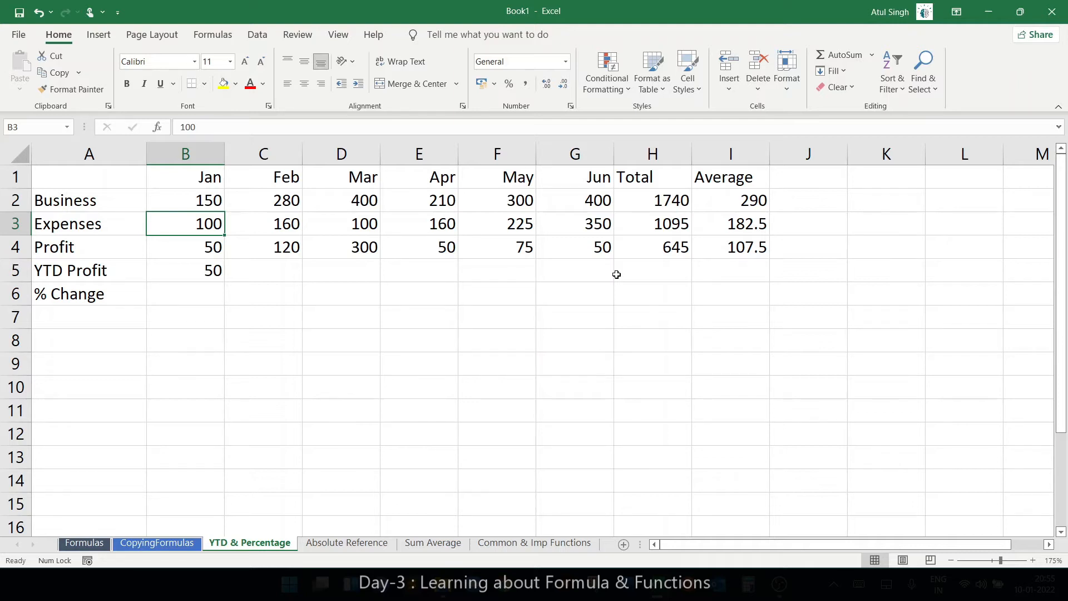
pyautogui.write('200')
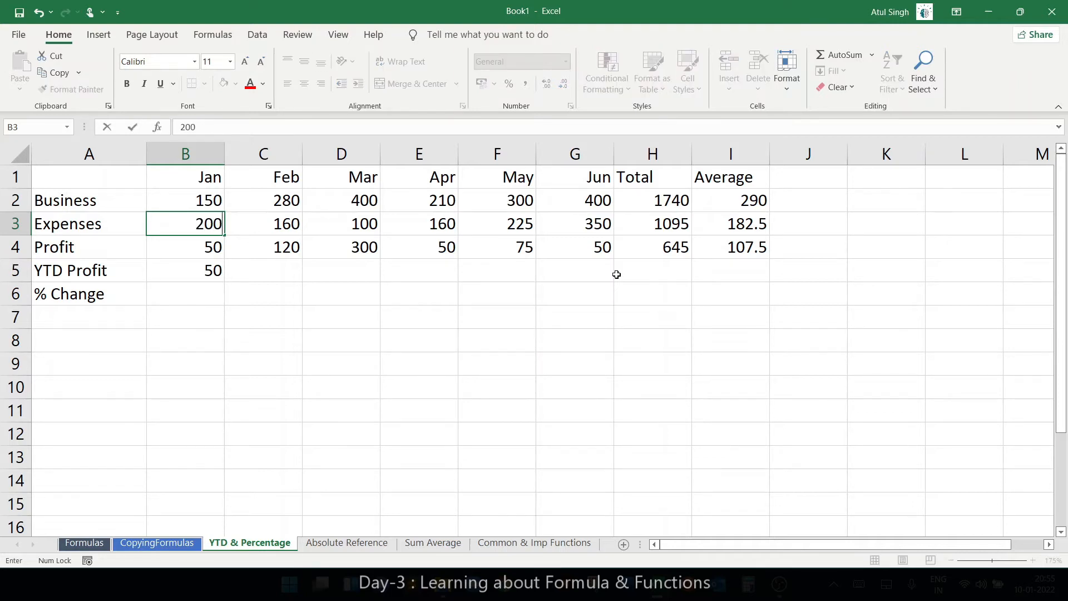
pyautogui.press('Return')
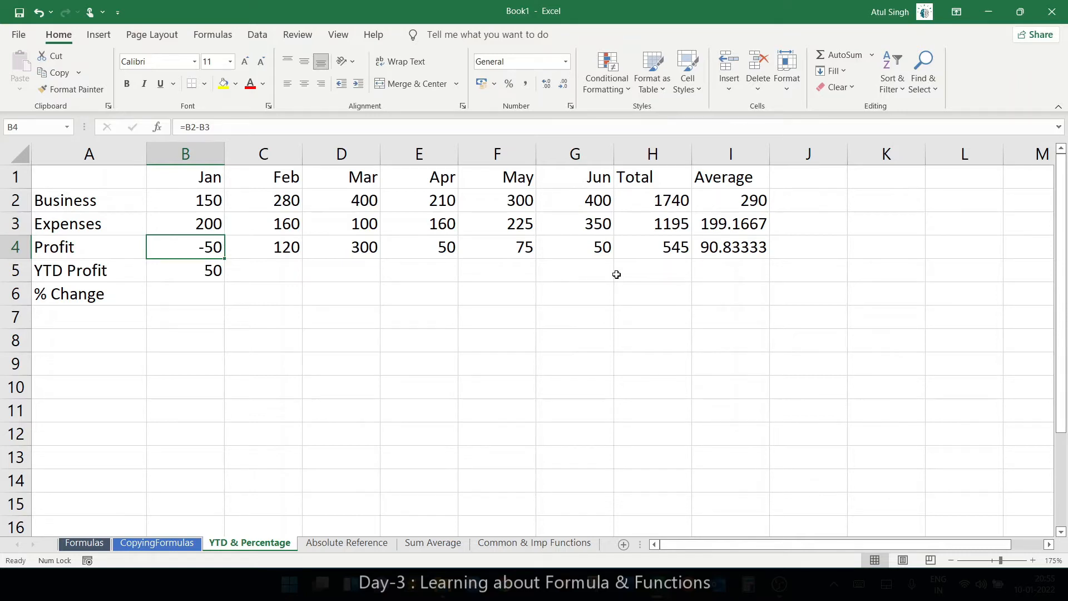
pyautogui.press('Down')
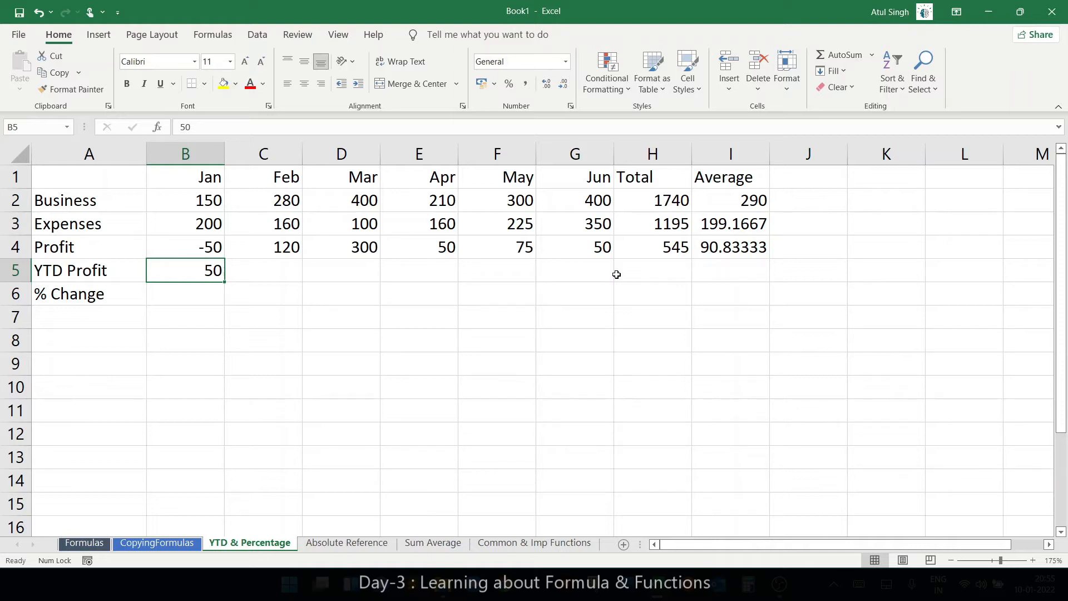
pyautogui.click(38, 12)
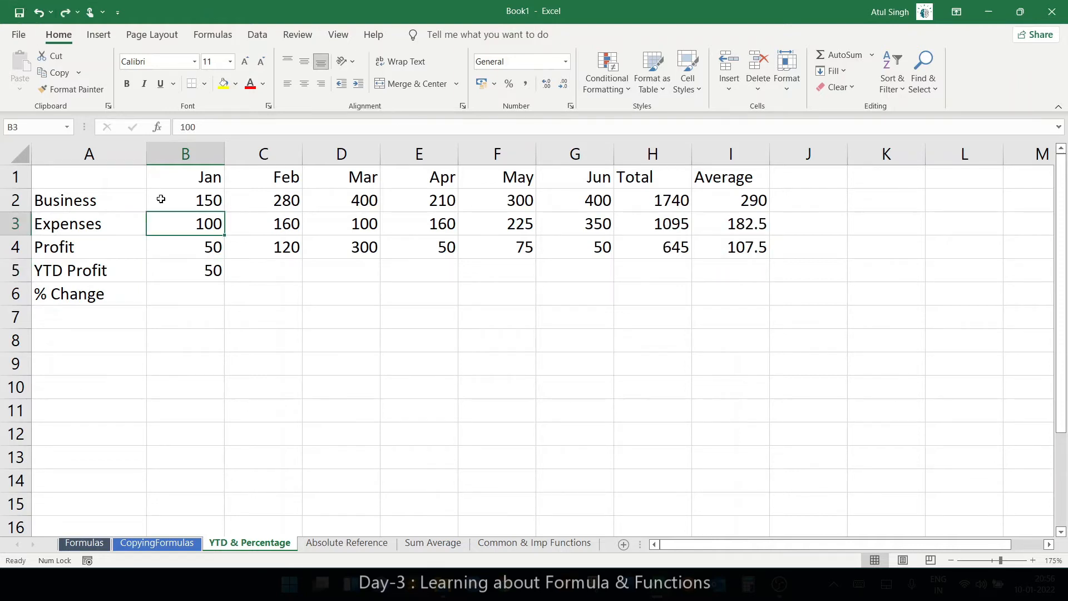
# Step: Replace the fixed January YTD profit in B5 with the formula =B4
pyautogui.click(195, 271)
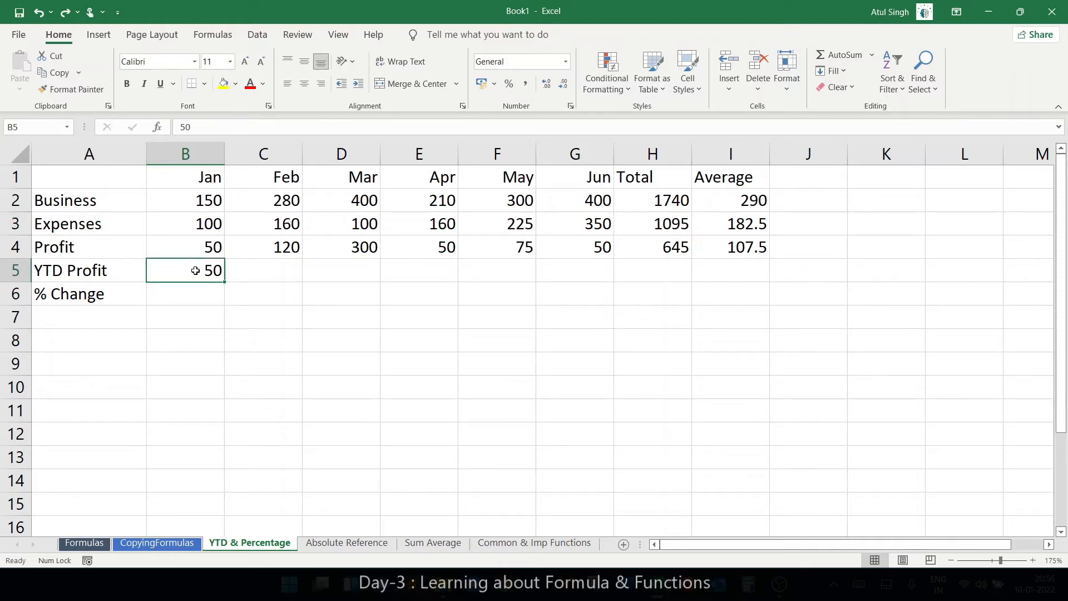
pyautogui.write('=')
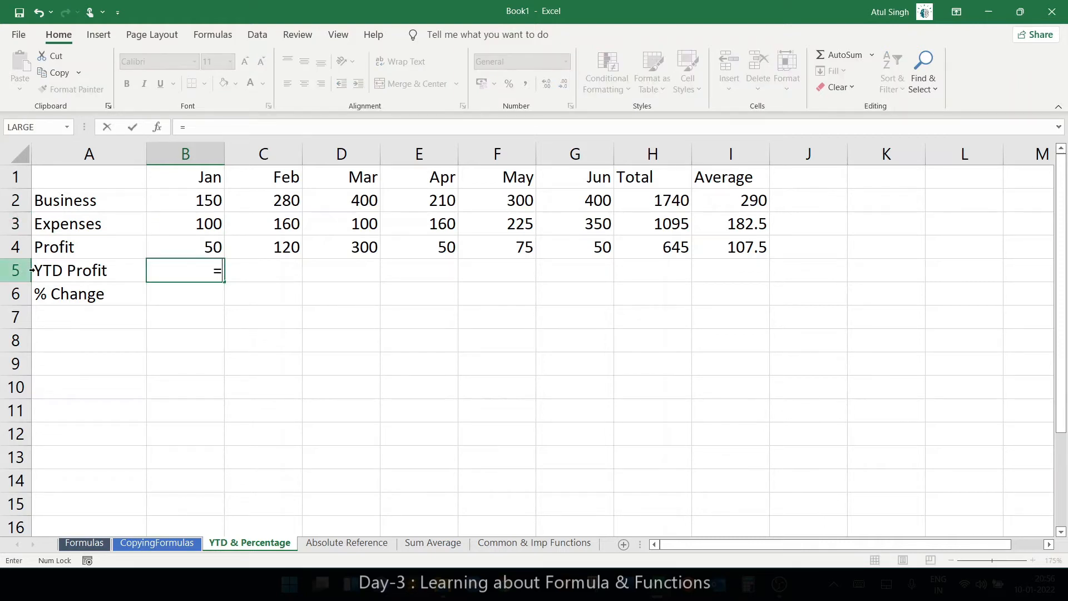
pyautogui.click(177, 245)
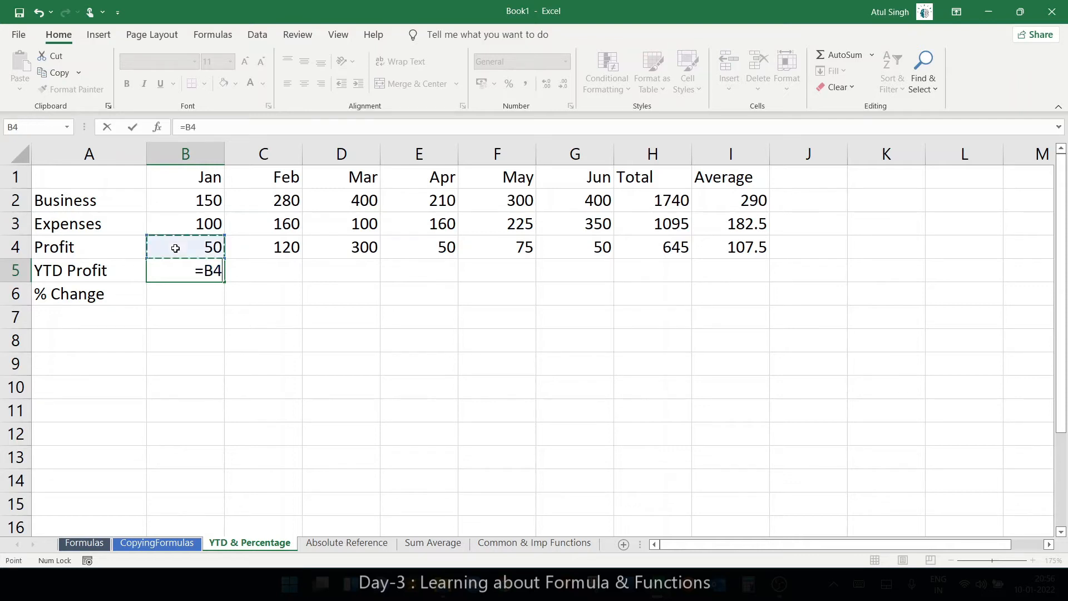
pyautogui.press('Return')
# Step: Set January expenses in B3 to 200 and January business in B2 to 300 to test the linked YTD profit
pyautogui.click(208, 222)
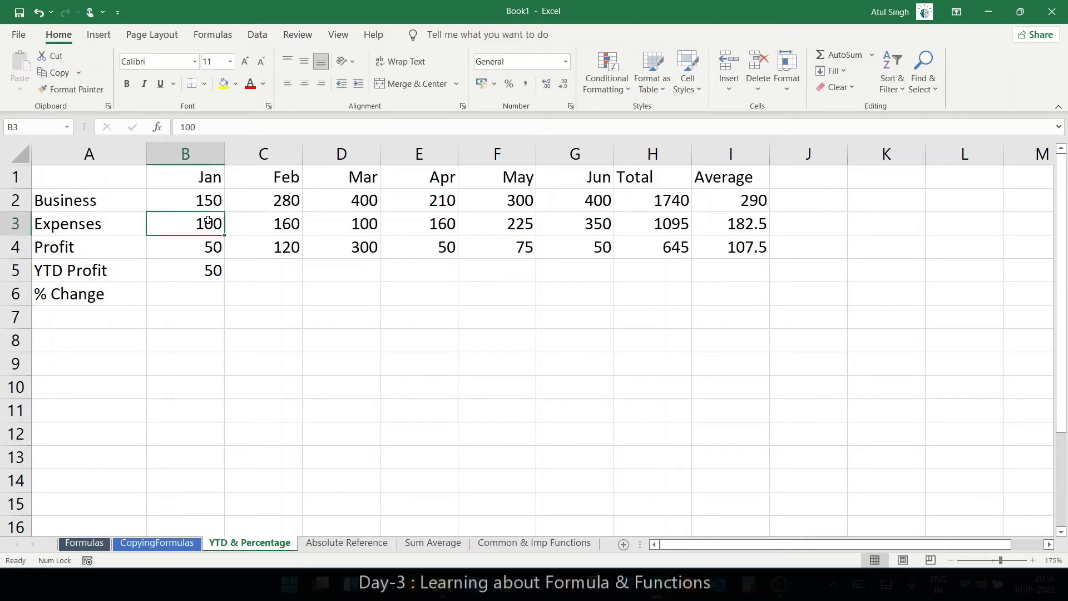
pyautogui.write('200')
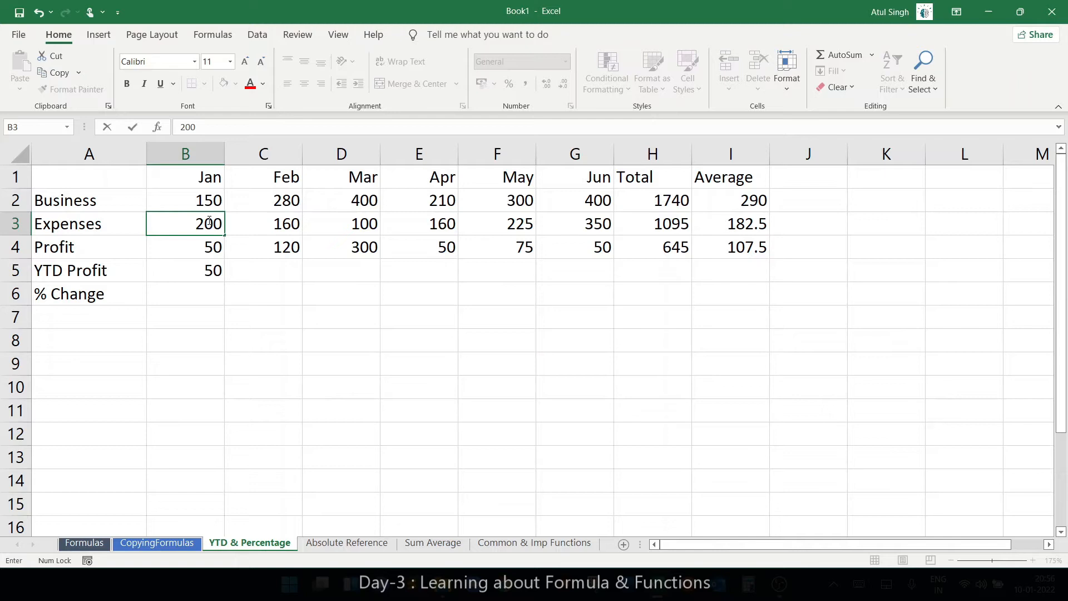
pyautogui.press('Return')
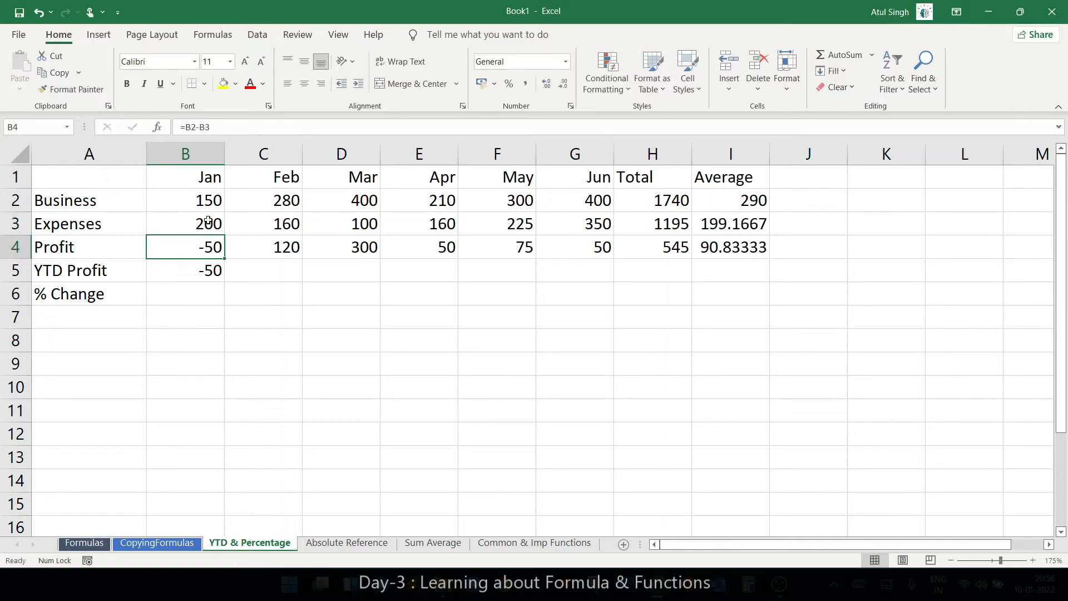
pyautogui.click(200, 204)
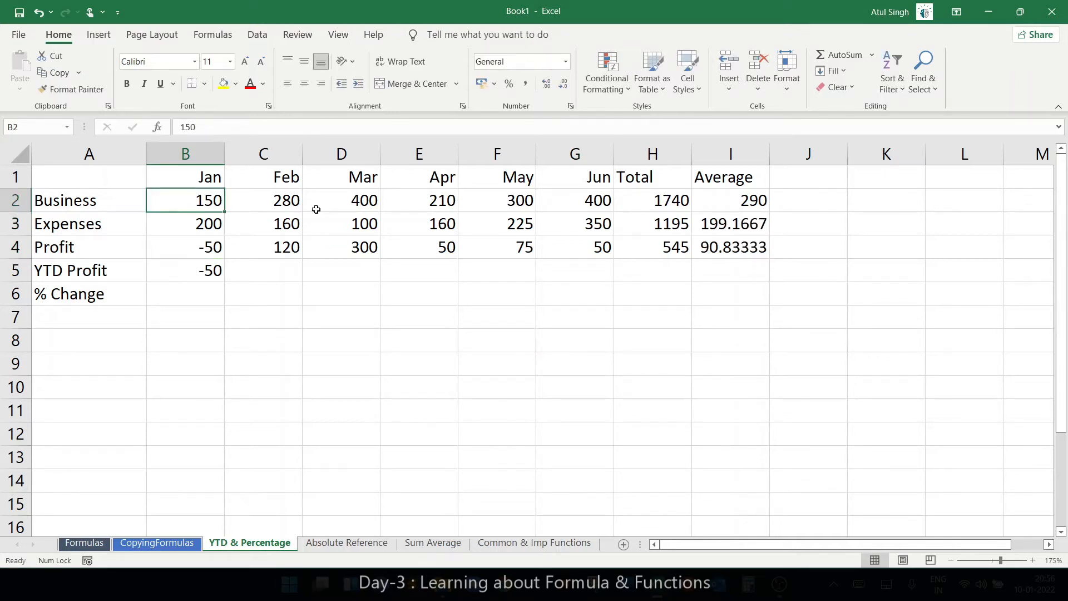
pyautogui.write('300')
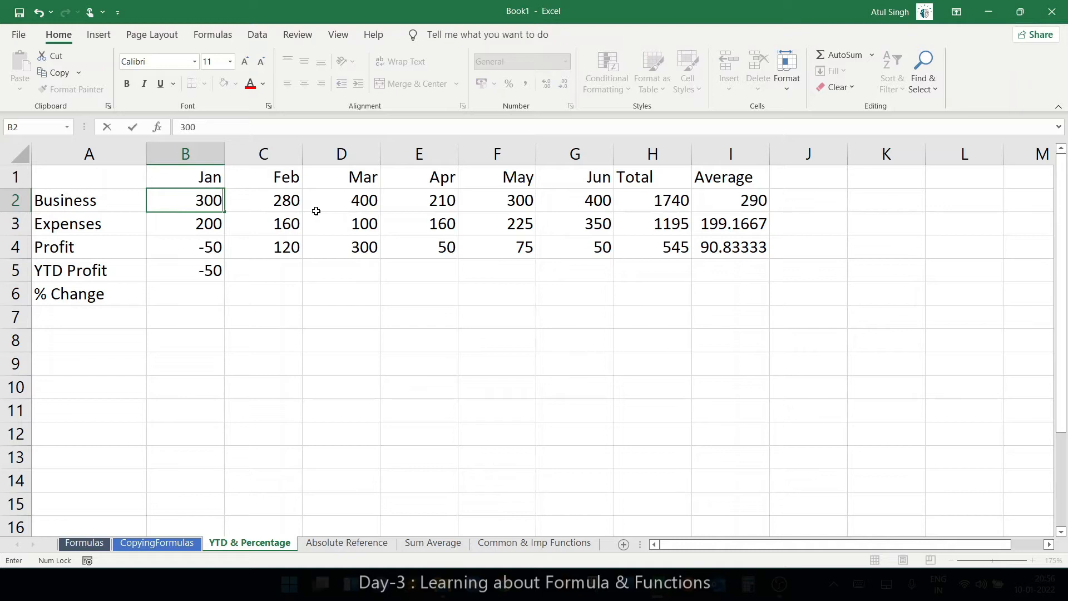
pyautogui.press('Return')
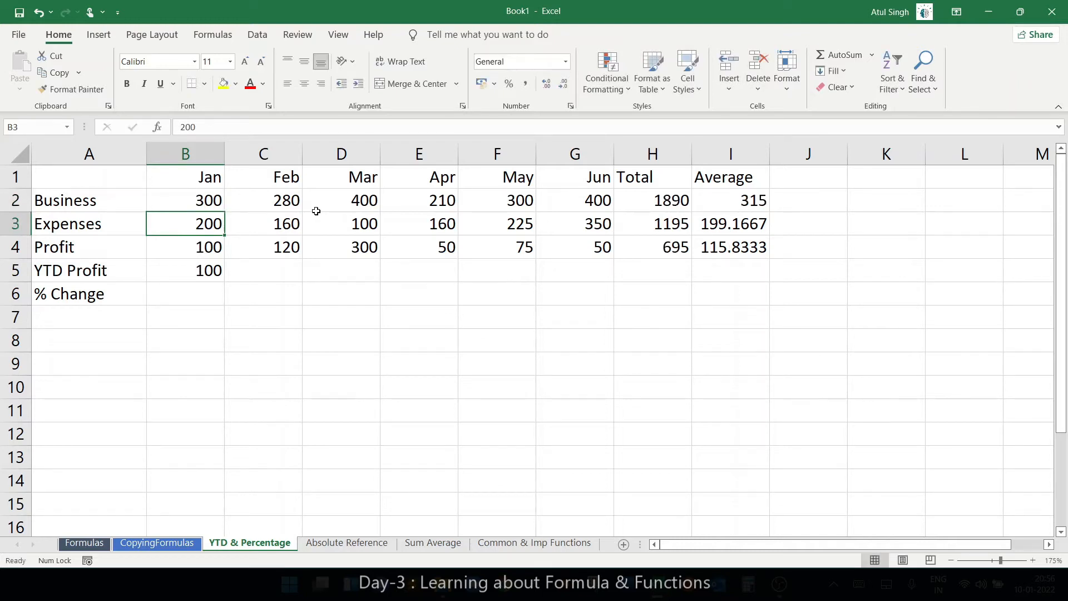
# Step: Examine the monthly profits in row 4 alongside the YTD Profit cells in row 5 to work out how the running total accumulates
pyautogui.click(179, 289)
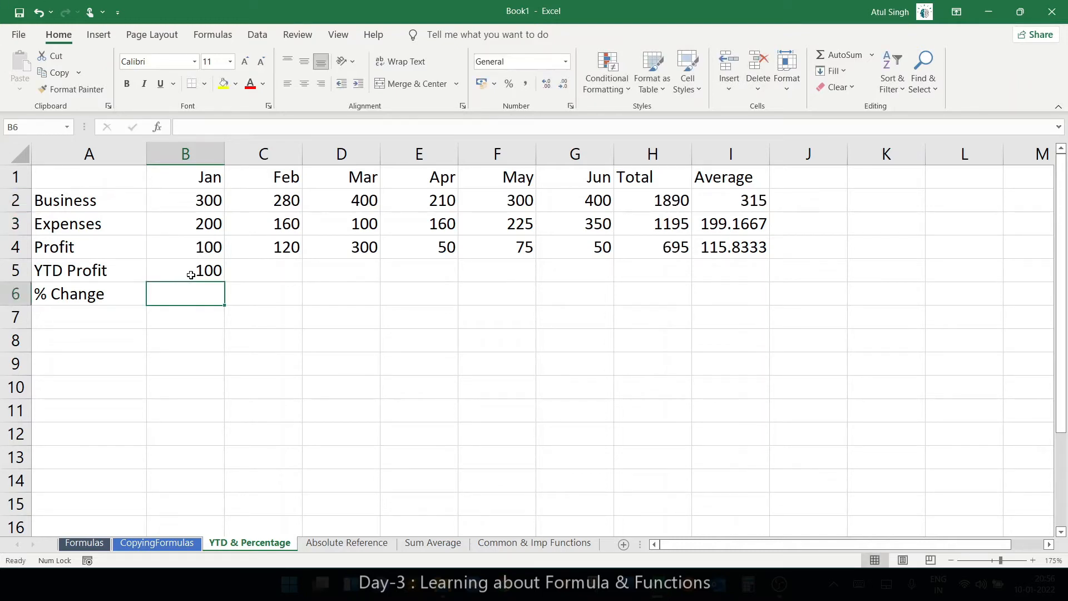
pyautogui.click(220, 263)
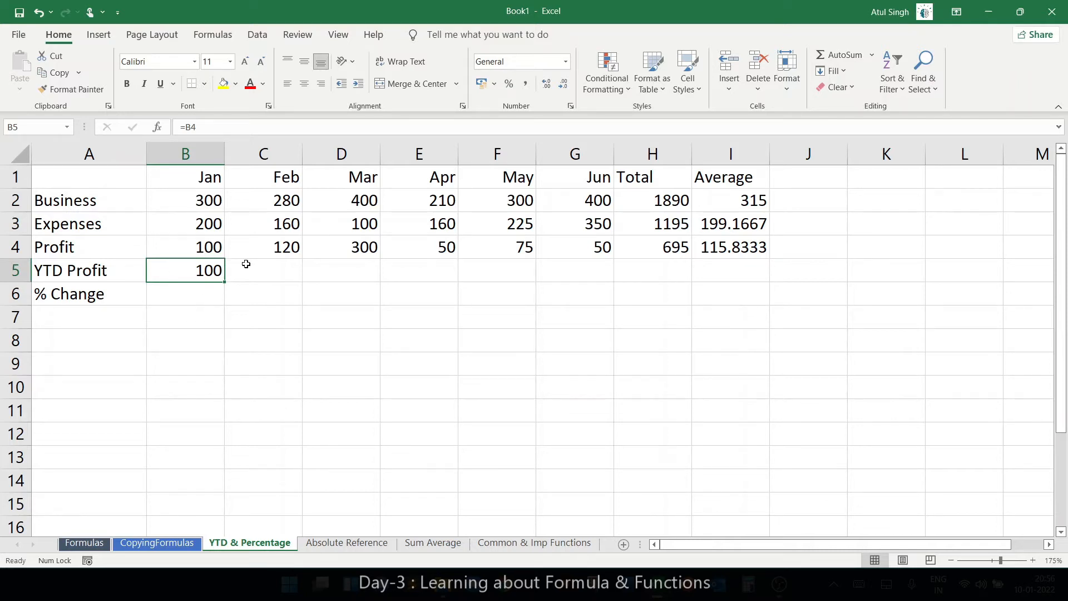
pyautogui.click(244, 265)
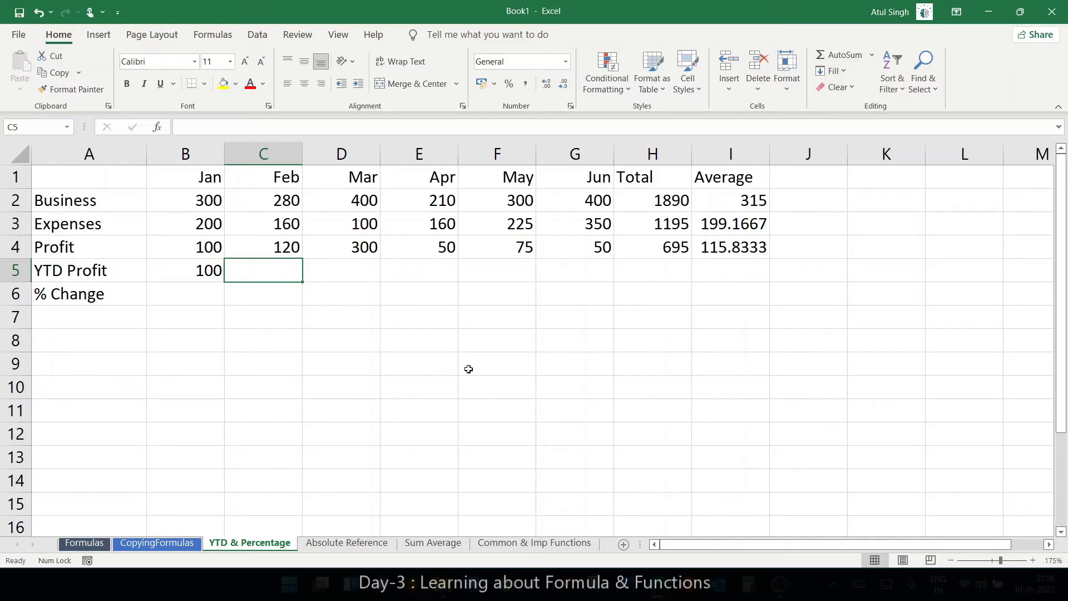
pyautogui.moveTo(198, 247); pyautogui.dragTo(249, 248)
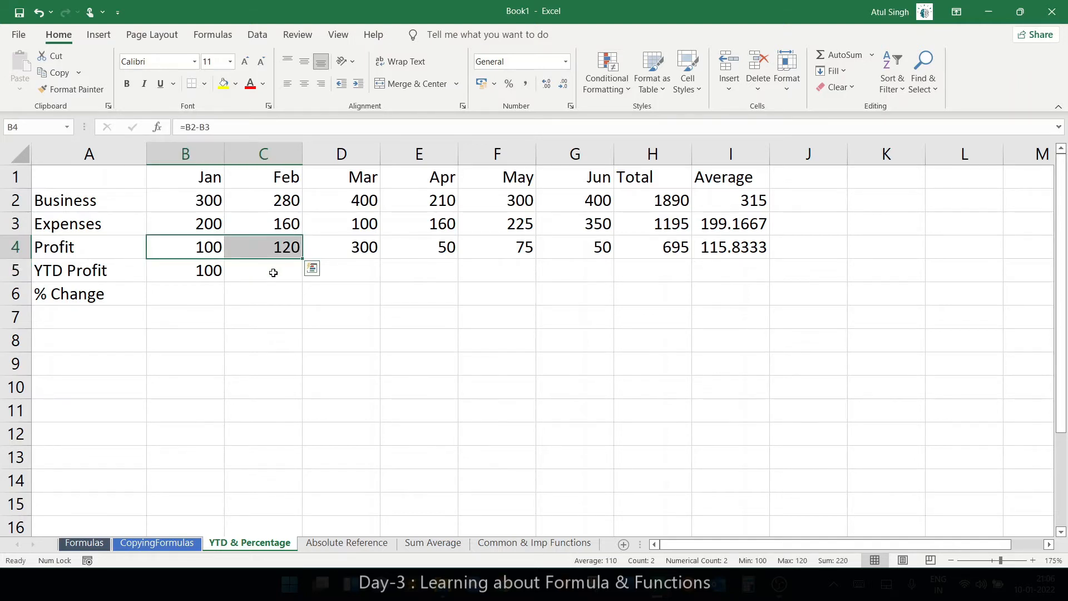
pyautogui.click(274, 272)
pyautogui.click(332, 264)
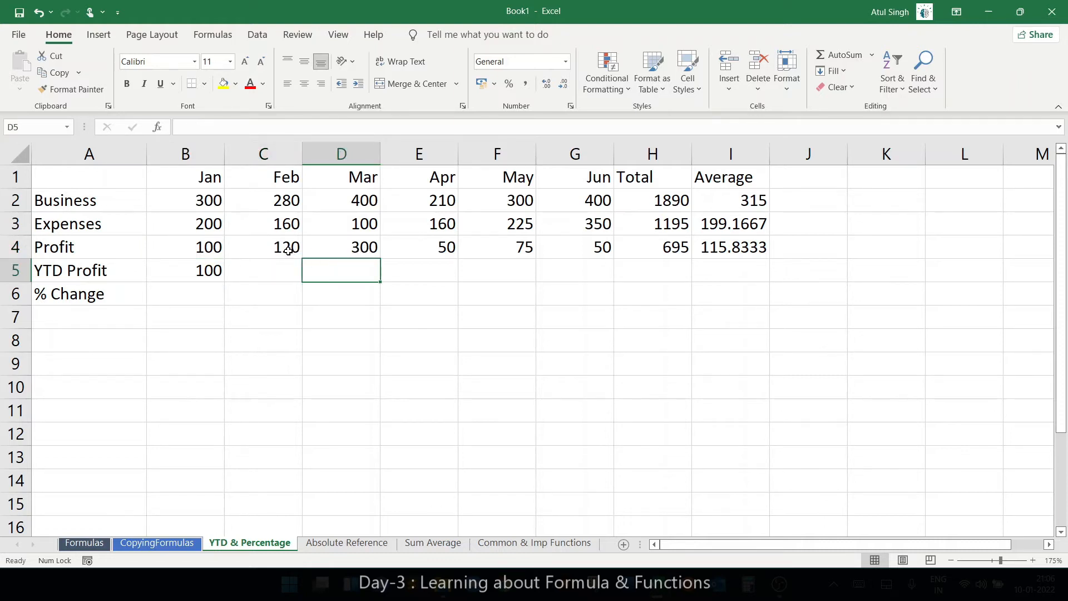
pyautogui.moveTo(286, 246); pyautogui.dragTo(330, 248)
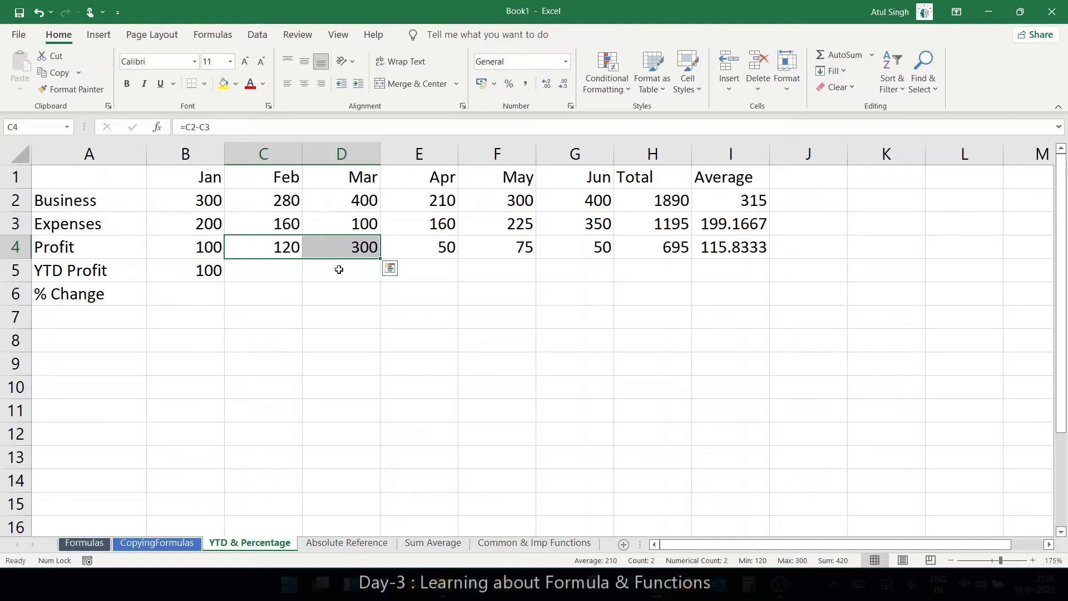
pyautogui.click(345, 266)
pyautogui.click(433, 265)
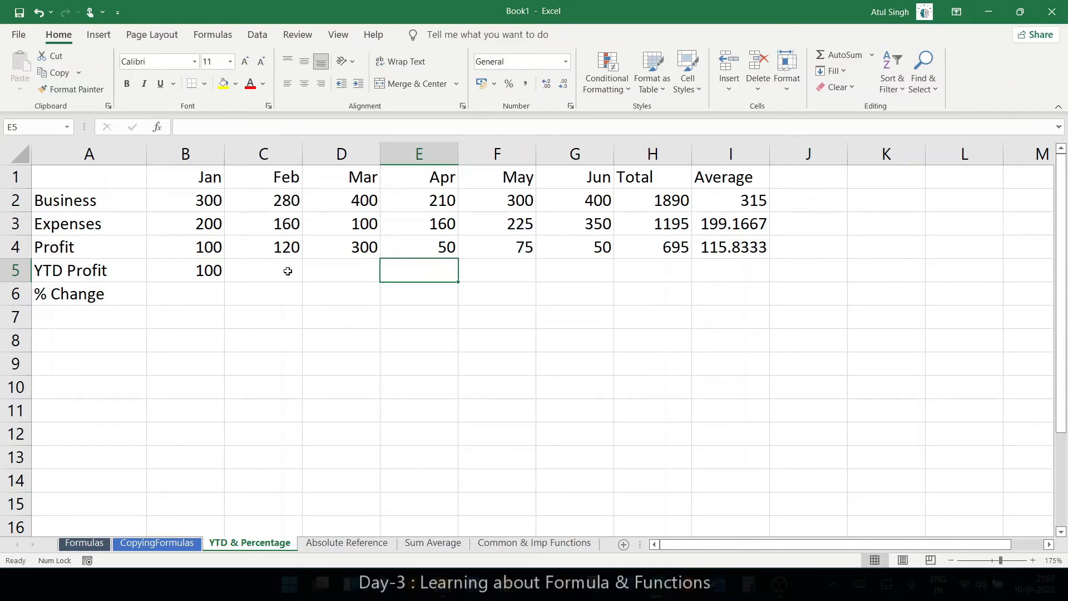
pyautogui.moveTo(348, 248); pyautogui.dragTo(296, 247)
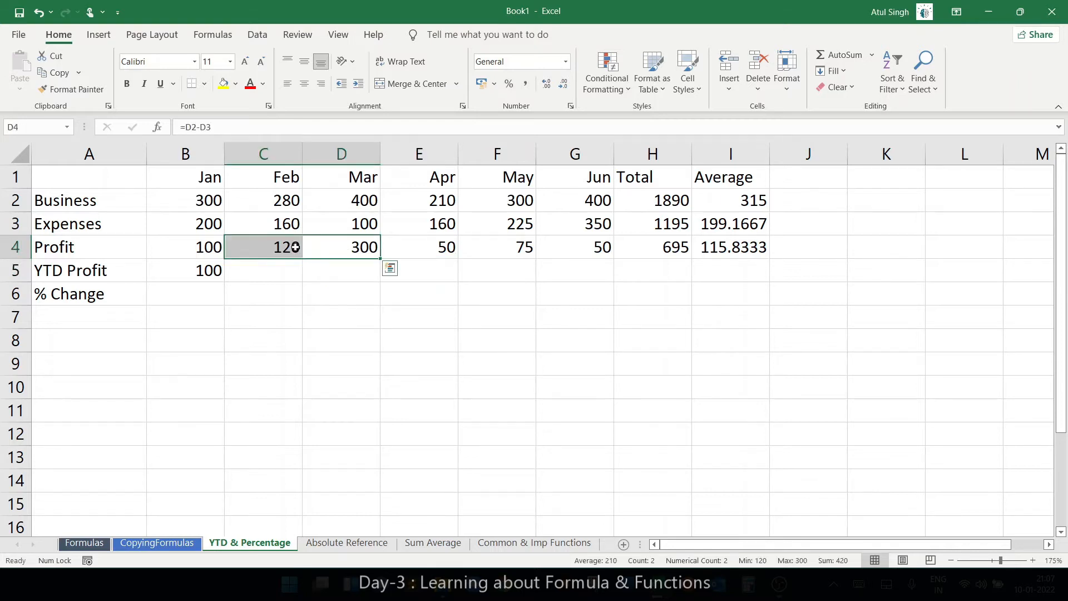
pyautogui.click(434, 251)
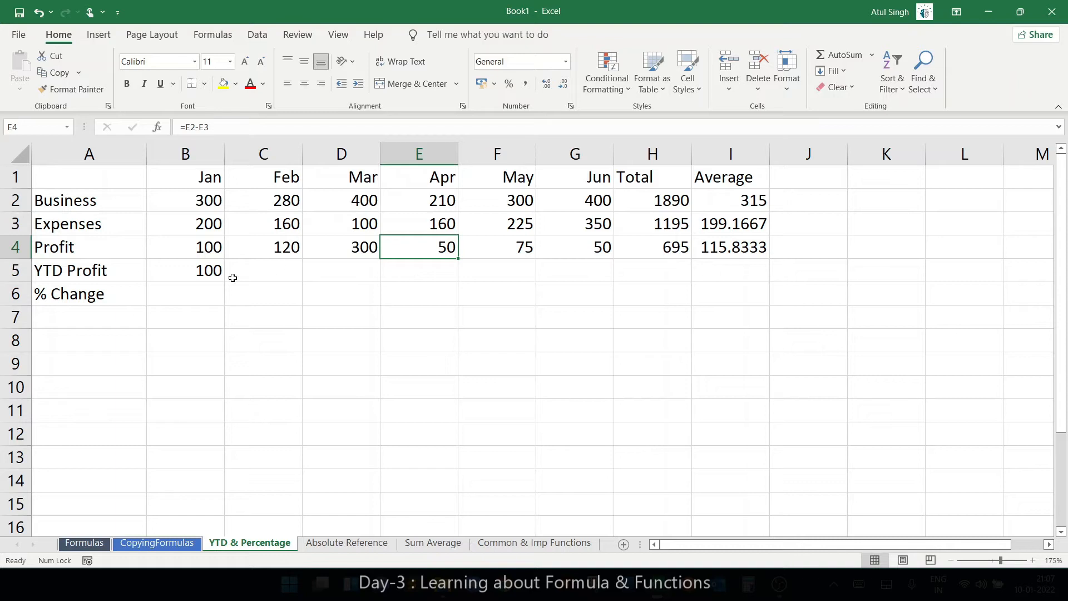
pyautogui.click(212, 271)
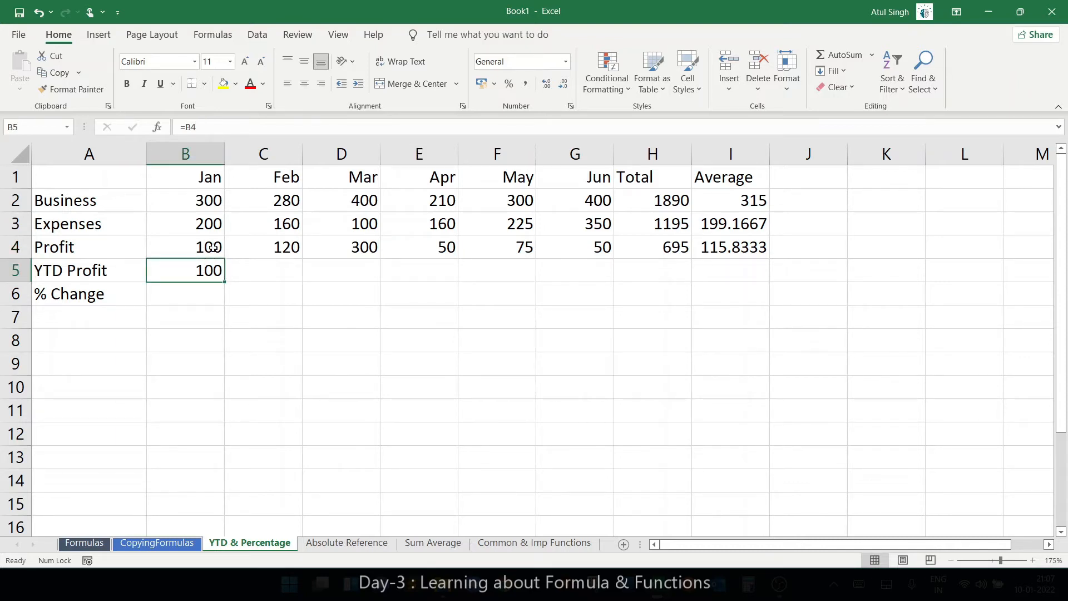
pyautogui.click(253, 270)
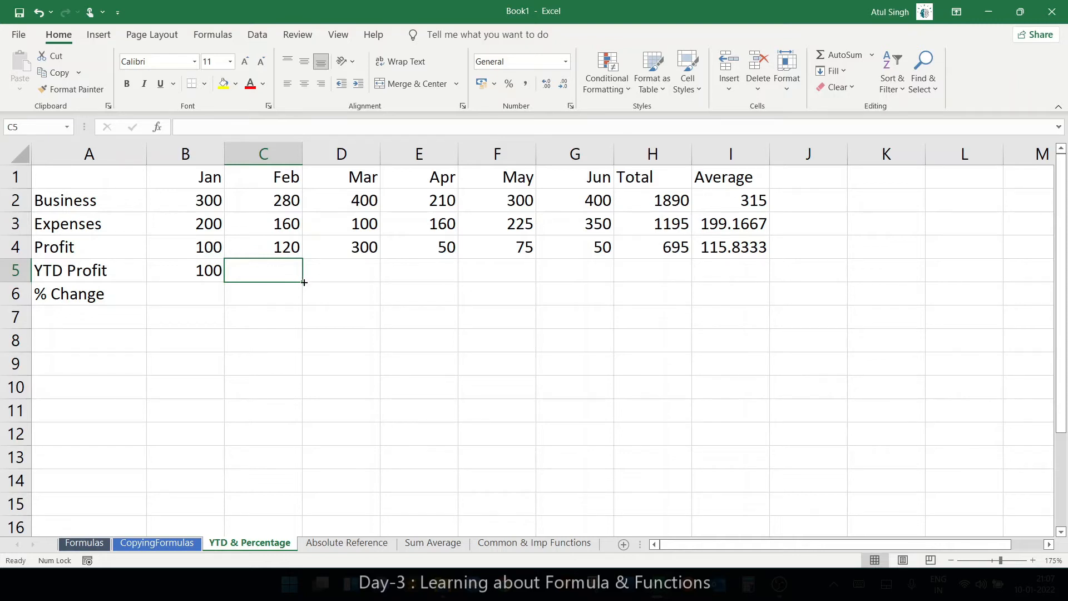
pyautogui.click(337, 248)
pyautogui.moveTo(322, 248); pyautogui.dragTo(289, 273)
pyautogui.moveTo(440, 247); pyautogui.dragTo(376, 245)
pyautogui.moveTo(489, 236); pyautogui.dragTo(532, 246)
pyautogui.click(543, 246)
pyautogui.click(279, 272)
pyautogui.click(203, 271)
pyautogui.click(245, 271)
pyautogui.click(198, 271)
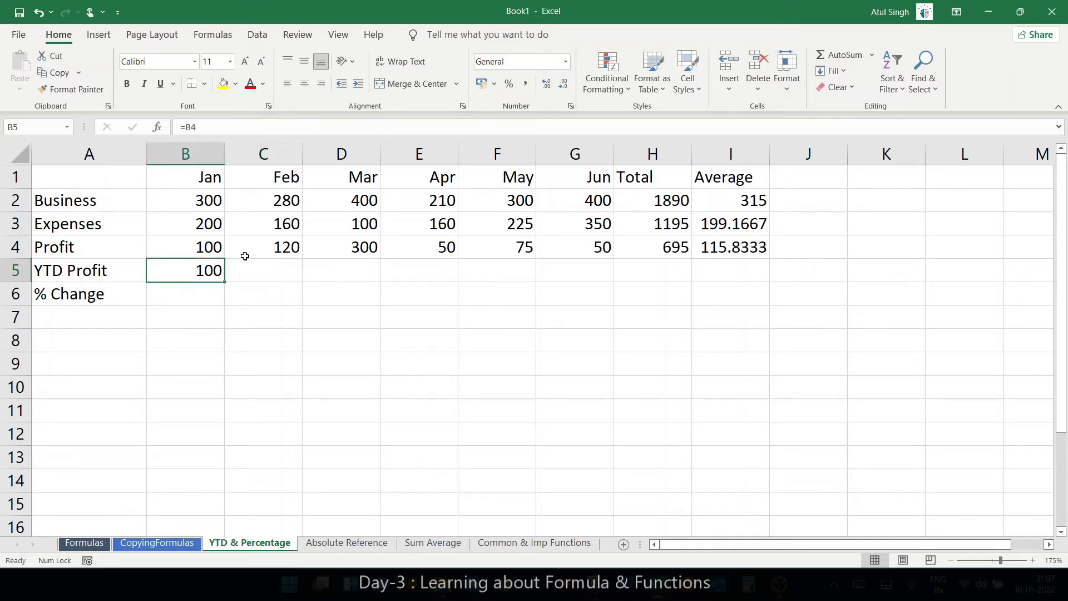
pyautogui.click(254, 267)
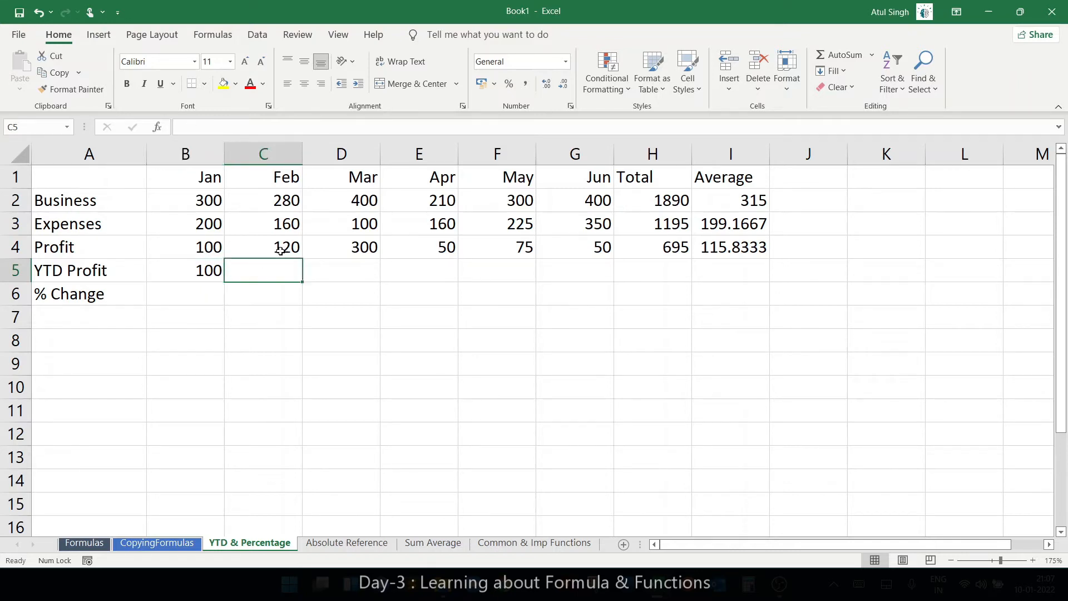
pyautogui.click(349, 272)
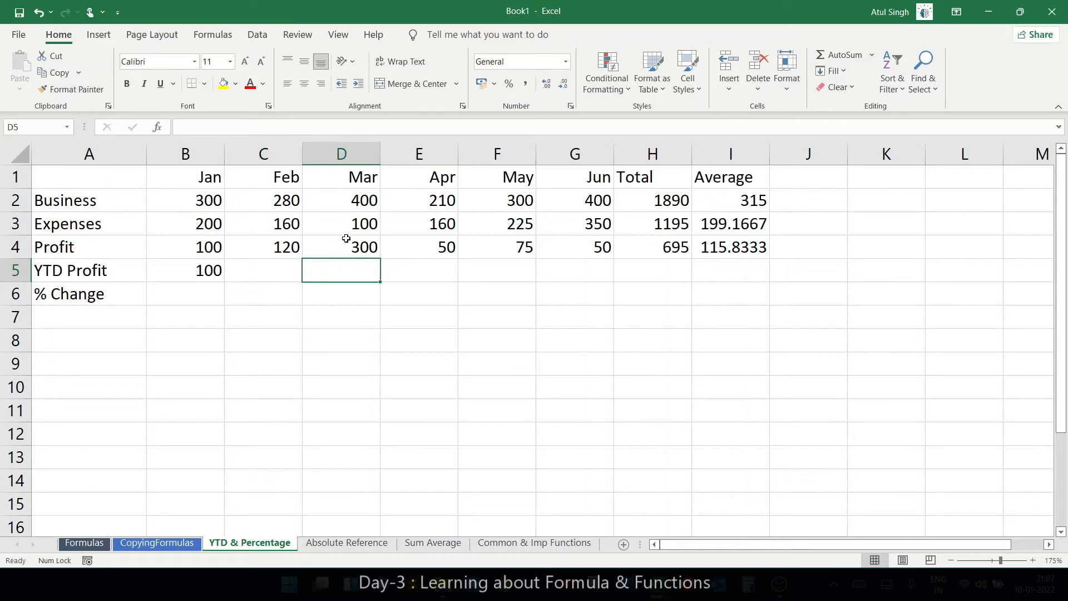
pyautogui.click(262, 272)
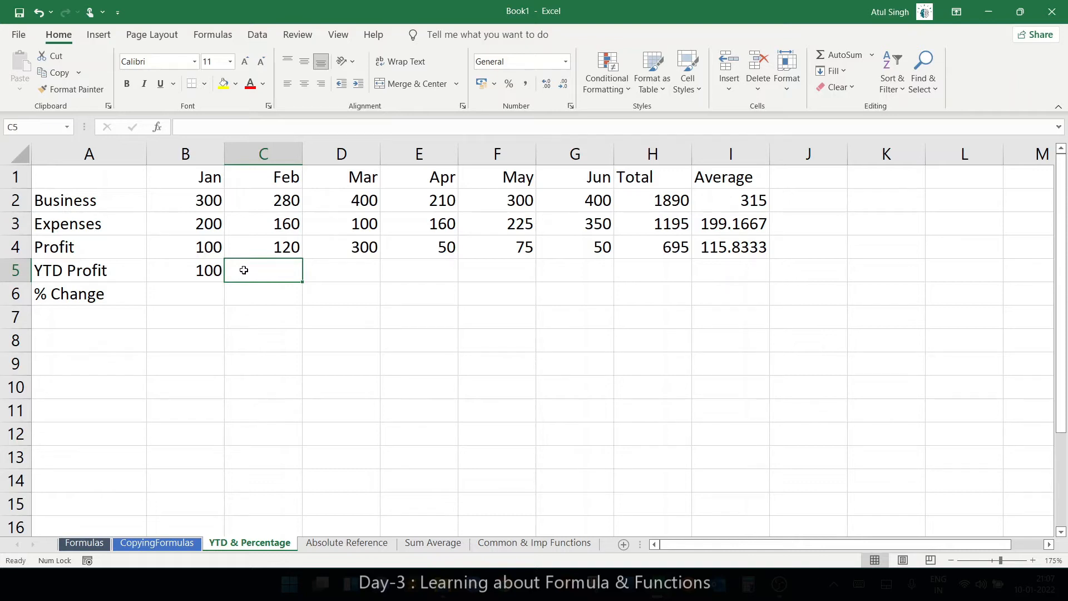
pyautogui.click(207, 273)
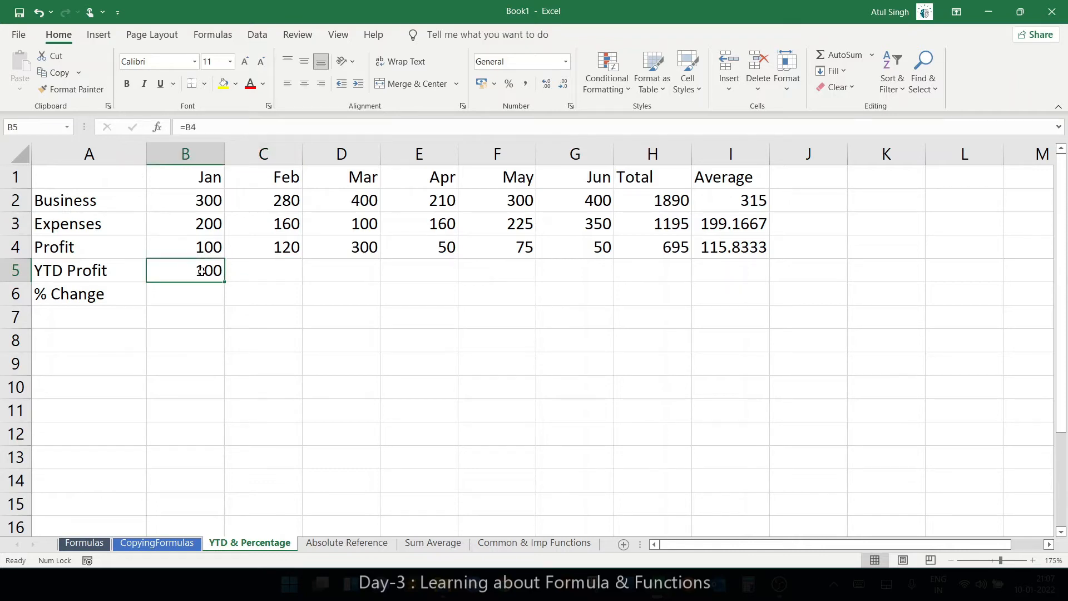
# Step: Enter the February YTD profit in C5 with the formula =B5+C4
pyautogui.click(232, 271)
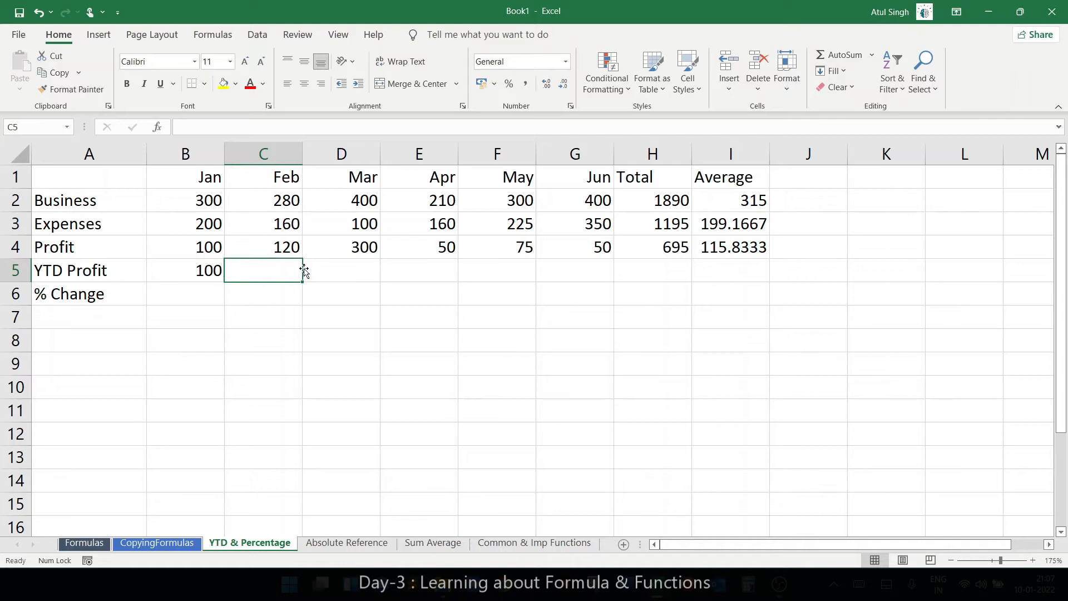
pyautogui.write('=')
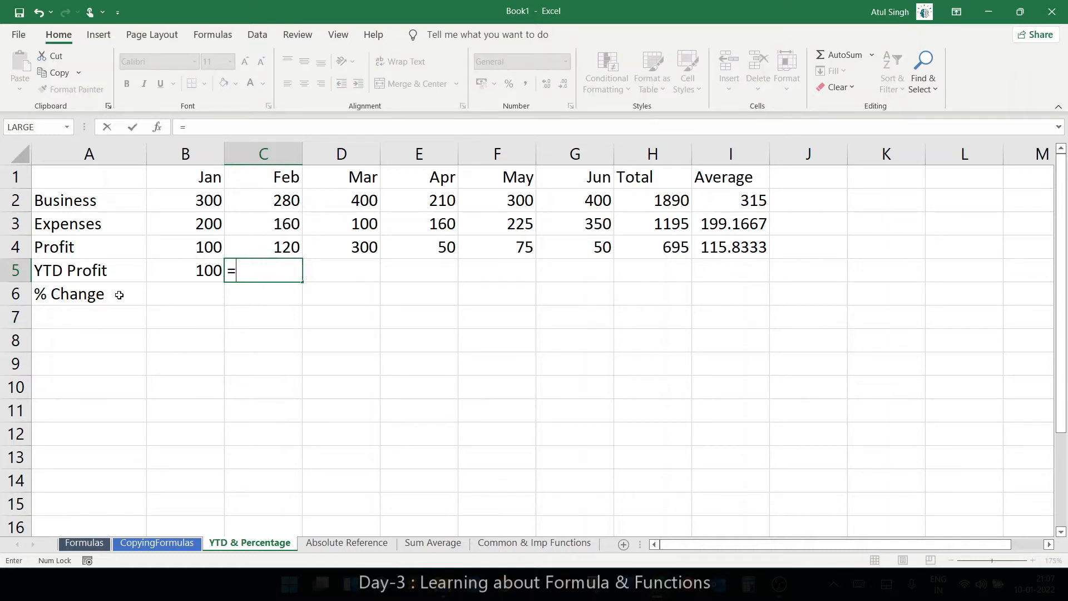
pyautogui.click(191, 269)
pyautogui.write('+')
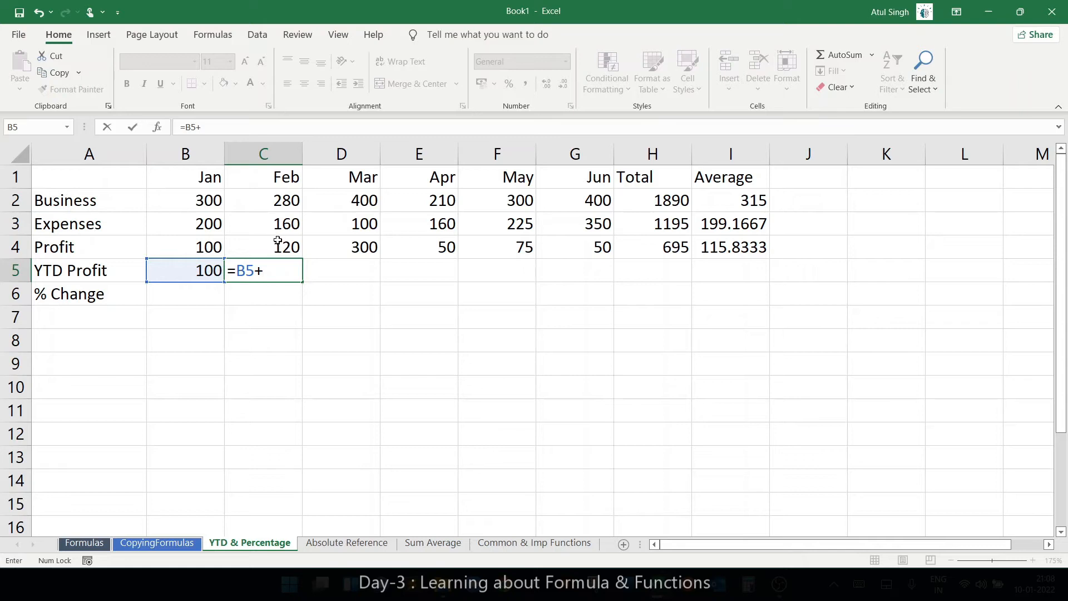
pyautogui.click(280, 241)
pyautogui.press('Return')
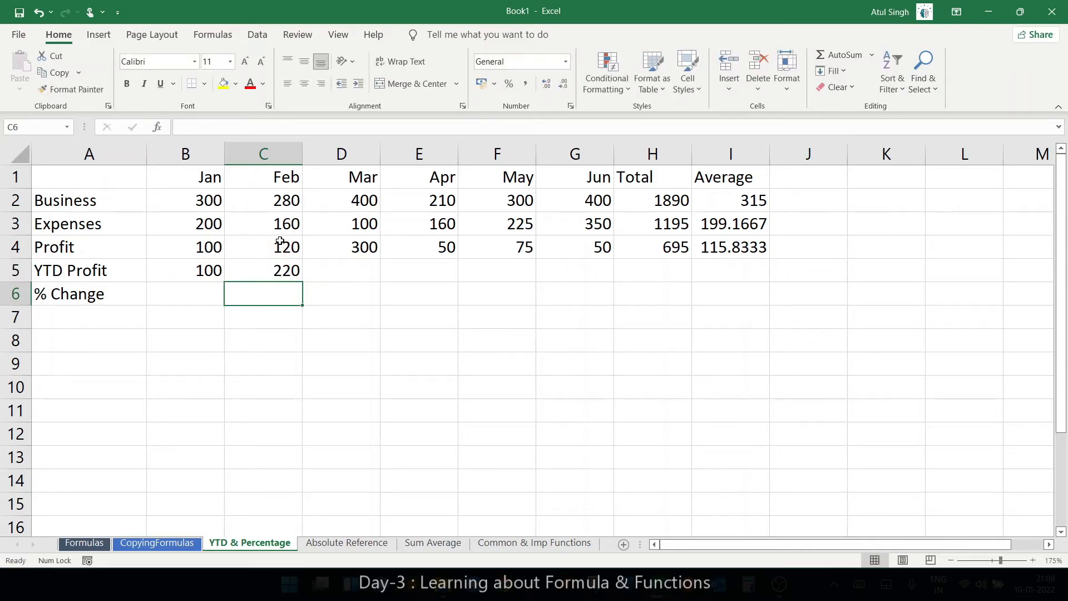
# Step: Fill the February YTD formula across row 5 through June in G5, and inspect the copied April and May formulas
pyautogui.click(293, 270)
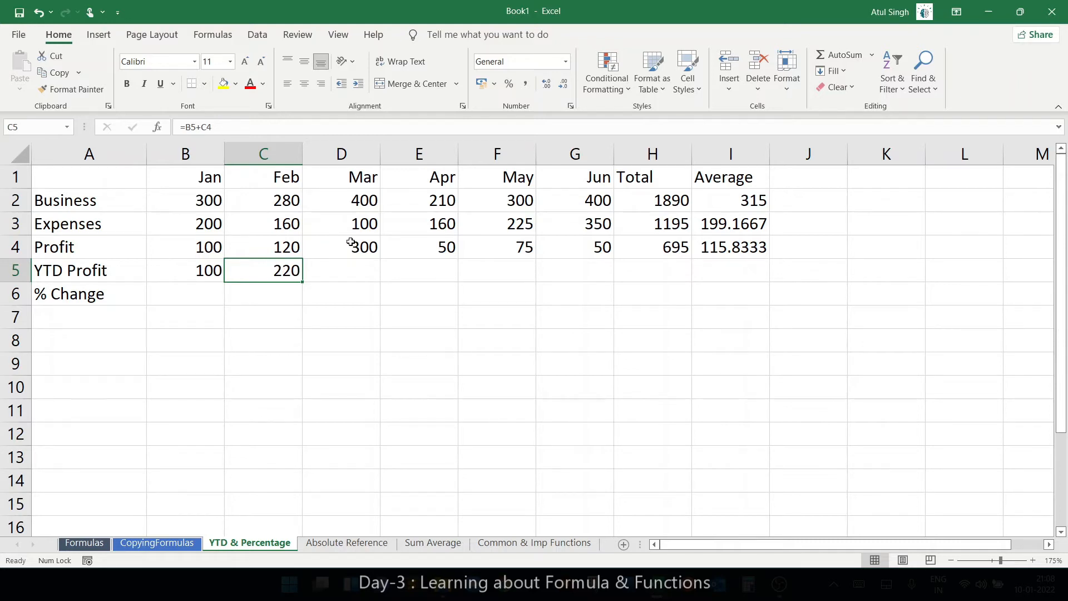
pyautogui.moveTo(303, 281); pyautogui.dragTo(593, 278)
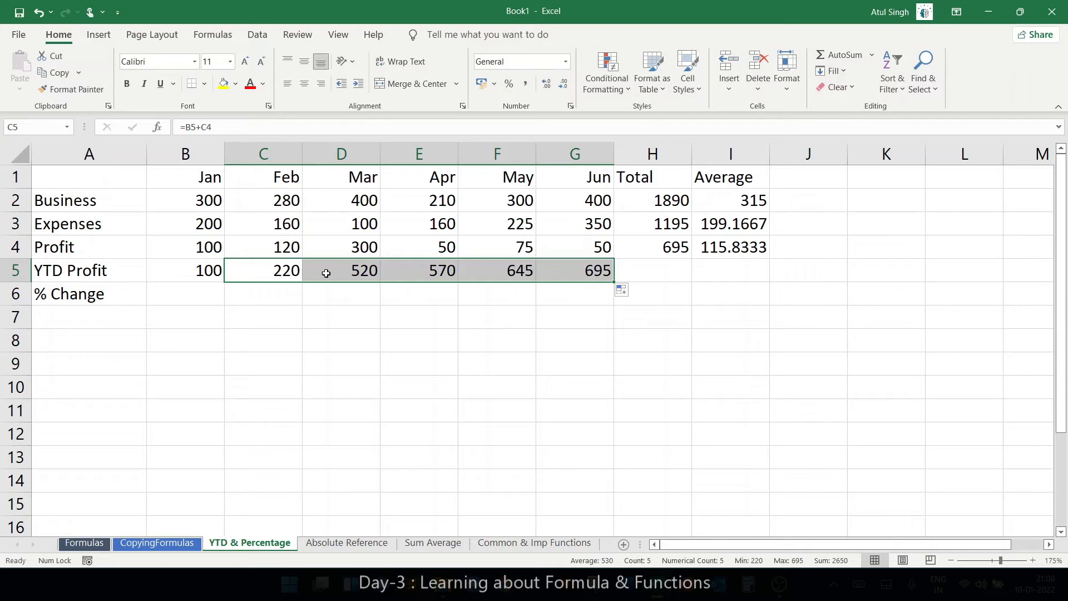
pyautogui.click(421, 276)
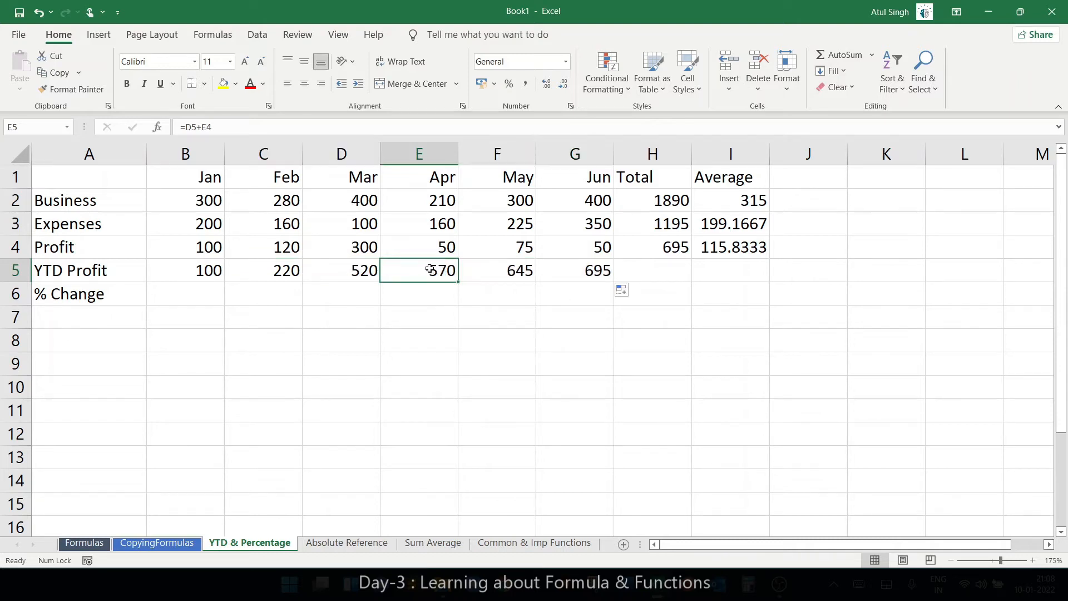
pyautogui.doubleClick(430, 270)
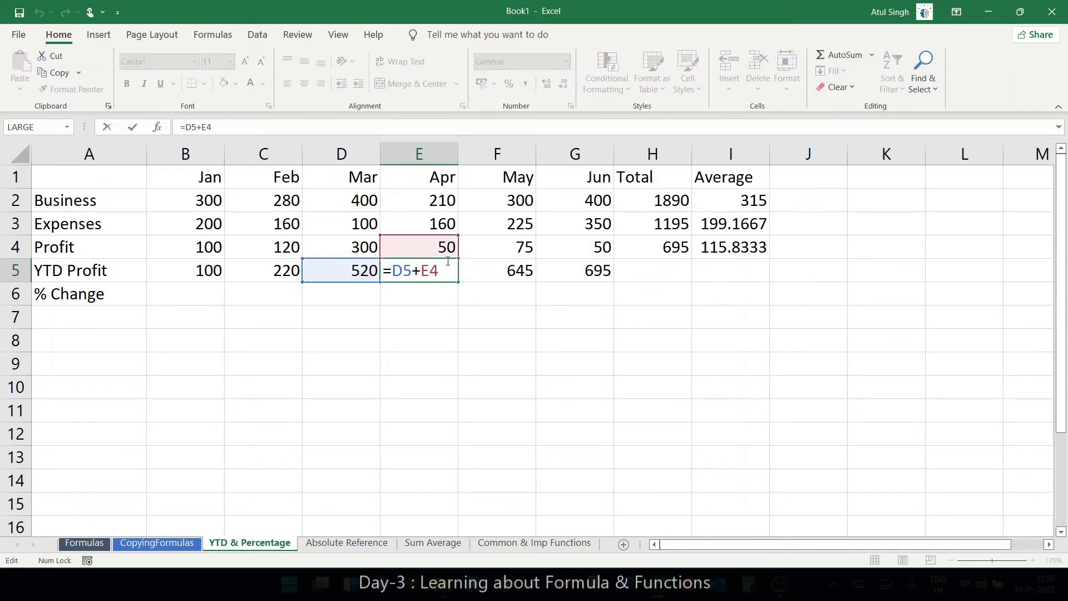
pyautogui.click(495, 276)
pyautogui.doubleClick(494, 275)
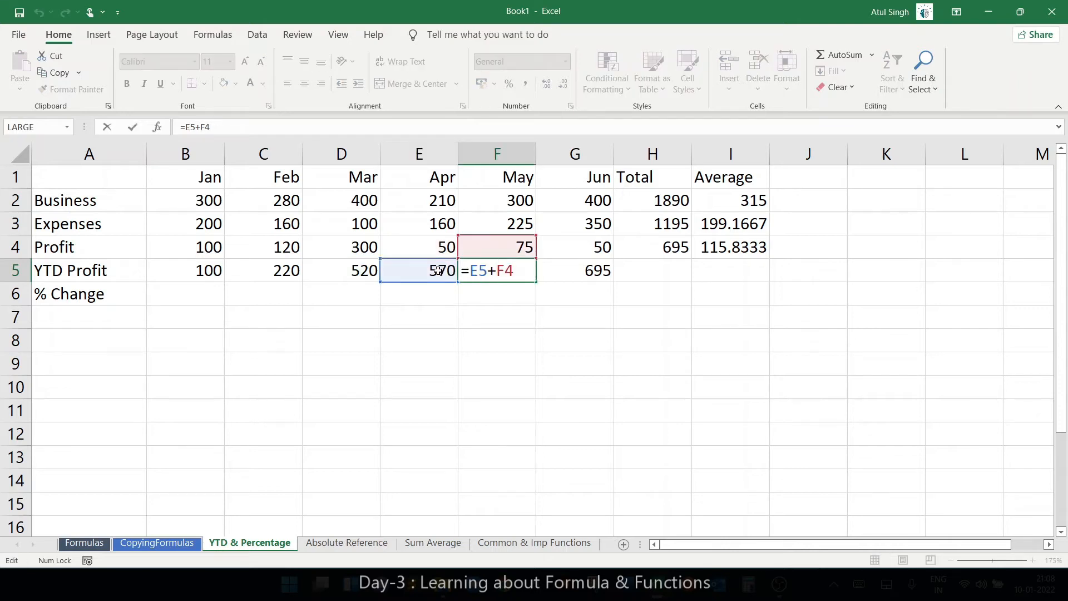
pyautogui.click(575, 269)
pyautogui.press('Escape')
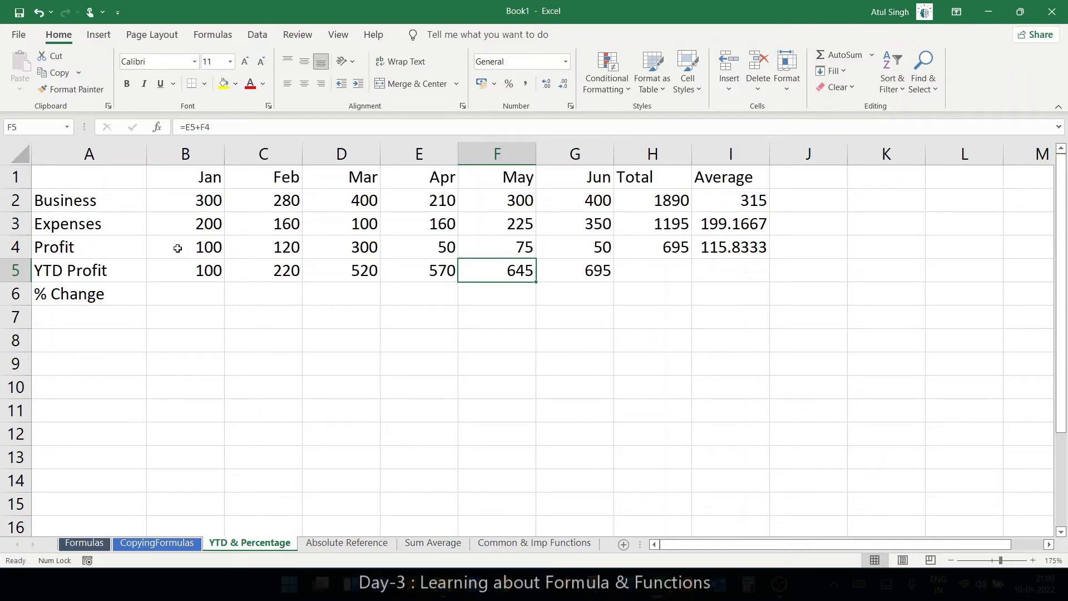
# Step: Compare the June YTD profit in G5 with the total profit in H4, checking the formula behind each
pyautogui.click(586, 265)
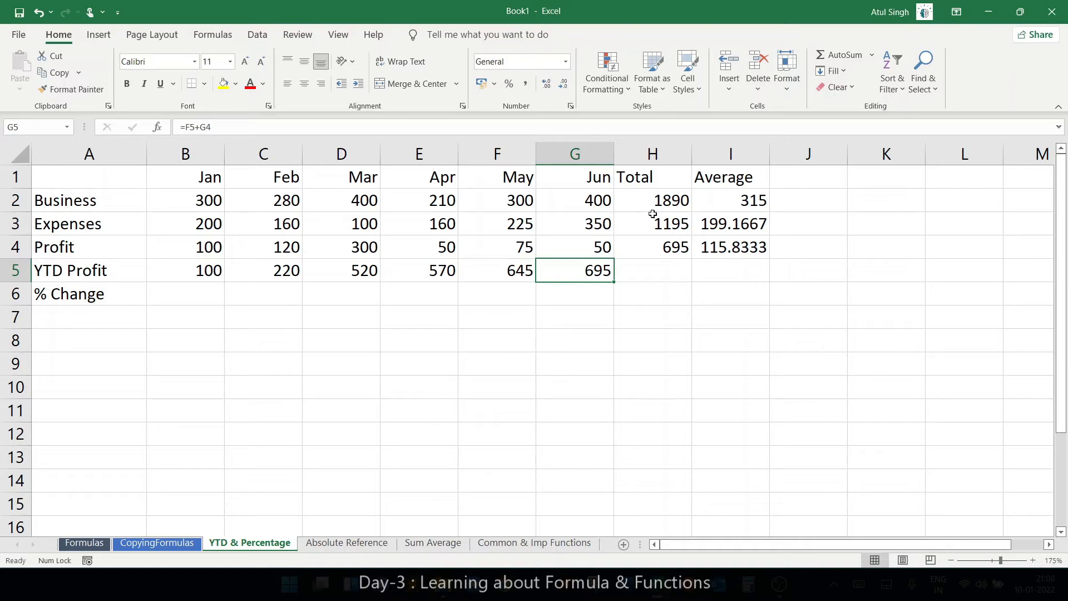
pyautogui.click(665, 245)
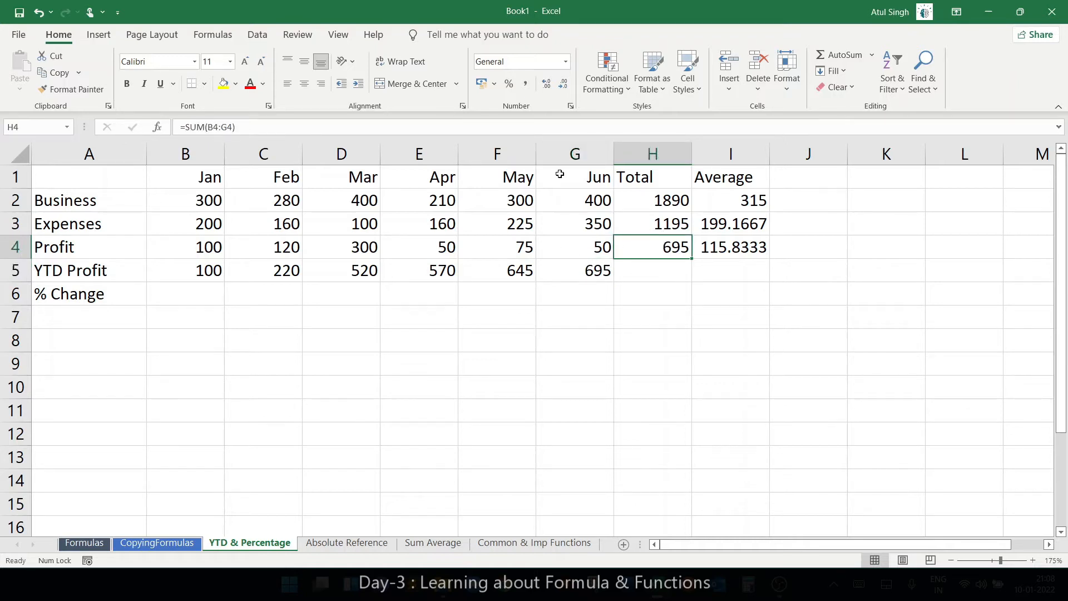
pyautogui.click(580, 268)
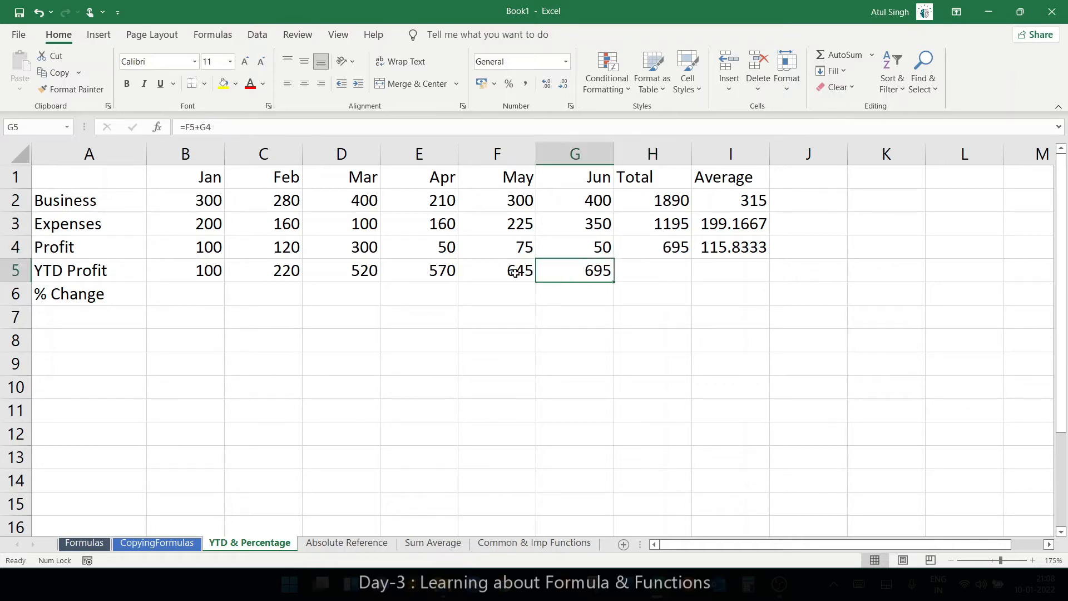
pyautogui.click(654, 248)
pyautogui.click(563, 280)
pyautogui.click(642, 245)
pyautogui.click(606, 267)
pyautogui.click(648, 246)
pyautogui.click(579, 278)
# Step: Reduce the font size of the January to June YTD Profit values in B5:G5 to 6
pyautogui.click(206, 286)
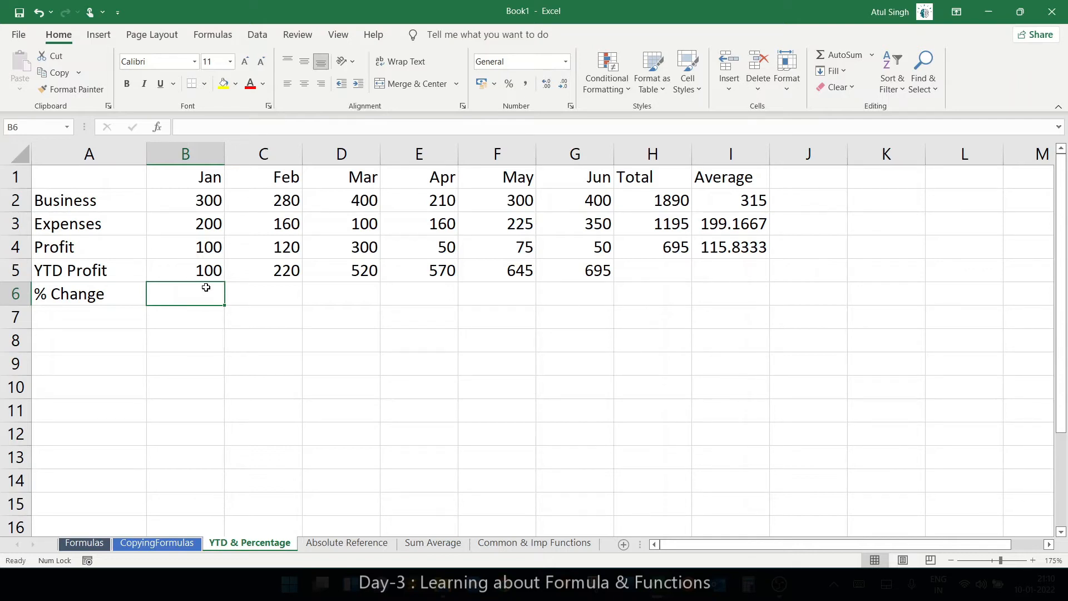
pyautogui.press('Right')
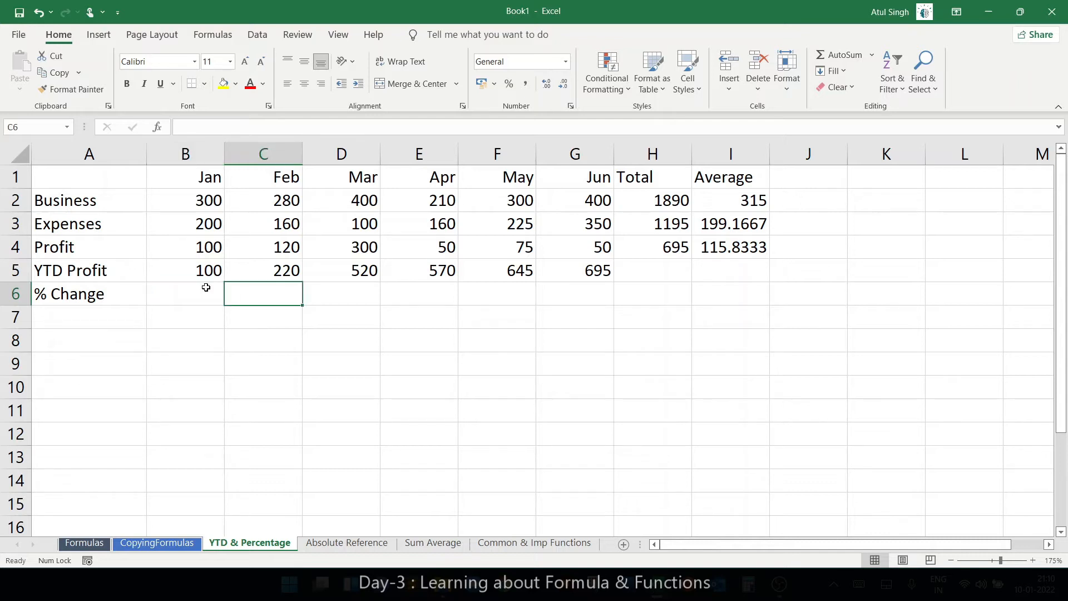
pyautogui.moveTo(205, 272); pyautogui.dragTo(568, 272)
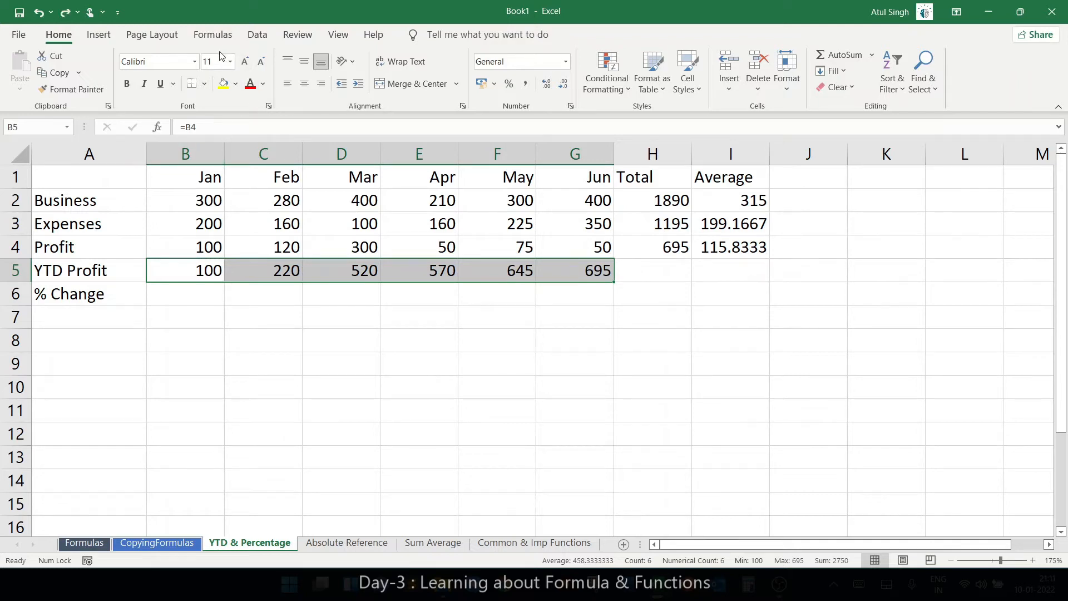
pyautogui.click(215, 61)
pyautogui.write('6')
pyautogui.press('Return')
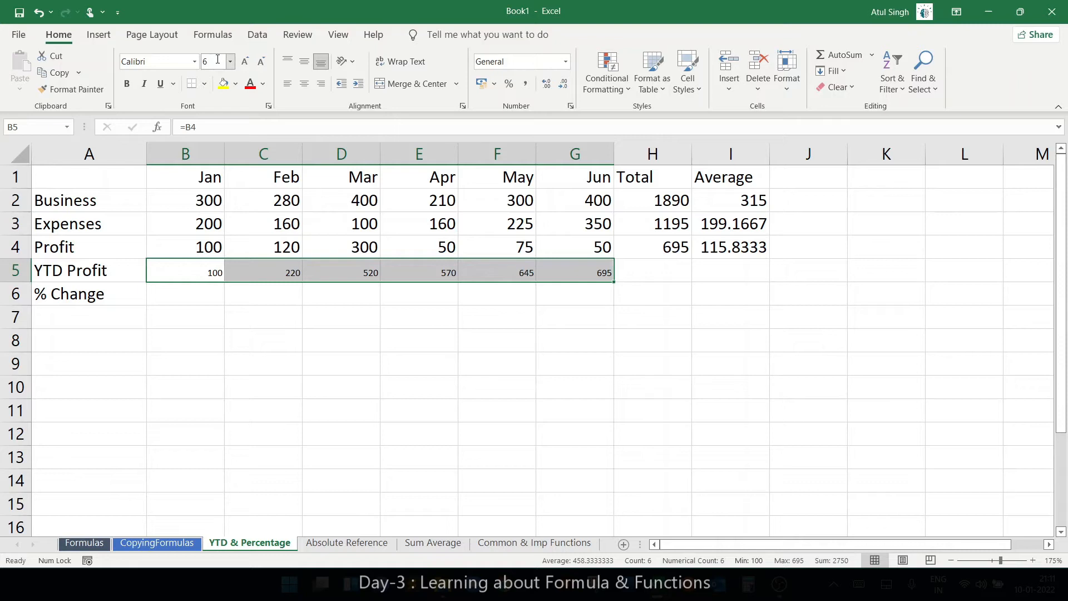
pyautogui.click(194, 309)
pyautogui.click(206, 288)
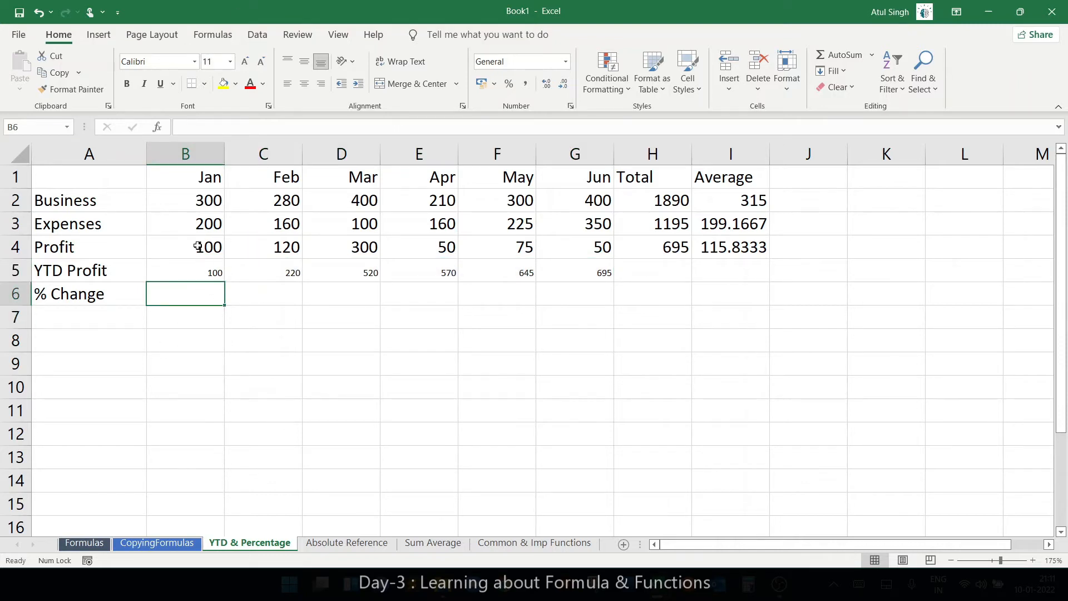
# Step: Select the February % Change cell C6, launch Windows Calculator with the run command calc, and move its window over the middle of the worksheet
pyautogui.click(249, 294)
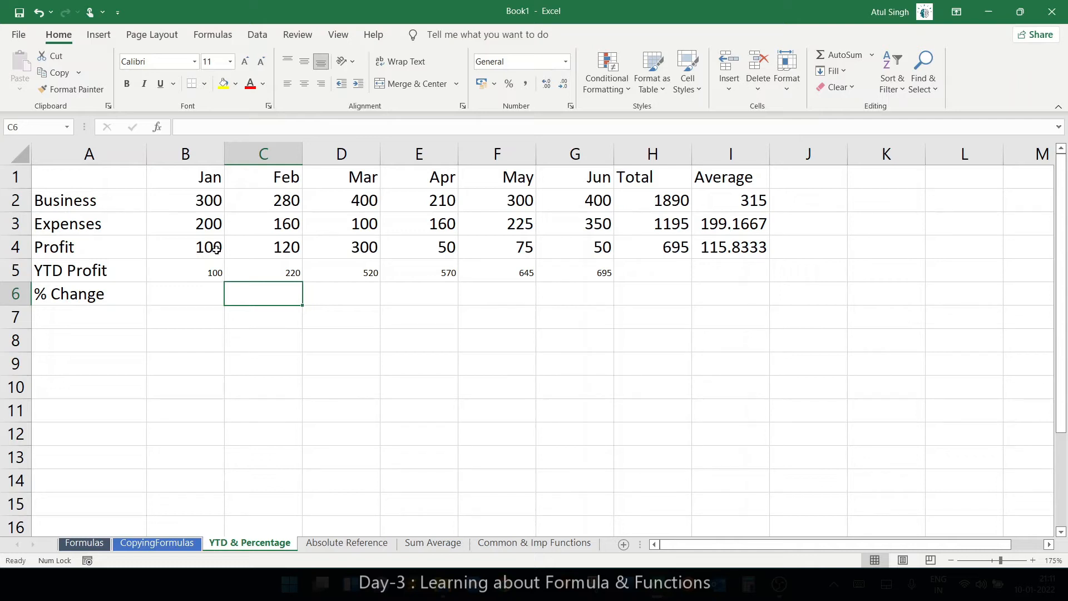
pyautogui.press('super+r')
pyautogui.write('cal')
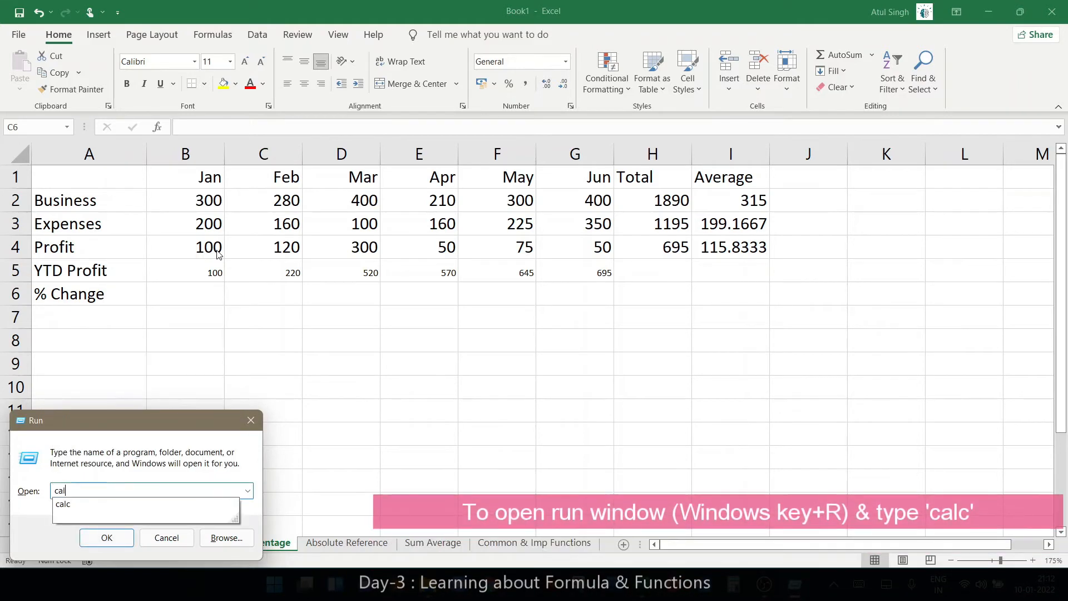
pyautogui.write('c')
pyautogui.press('Return')
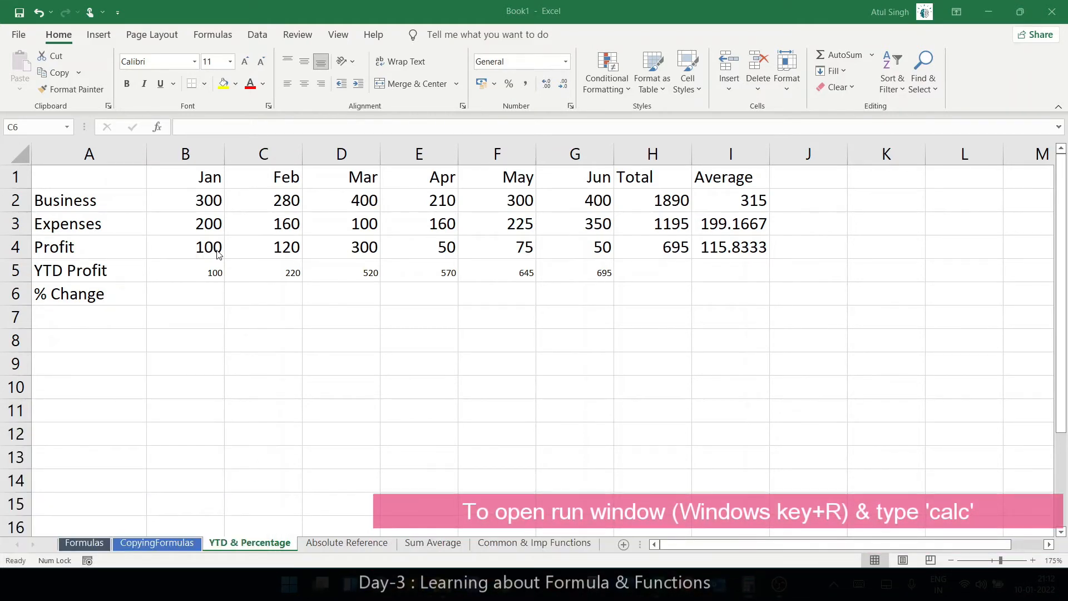
pyautogui.moveTo(133, 145); pyautogui.dragTo(465, 148)
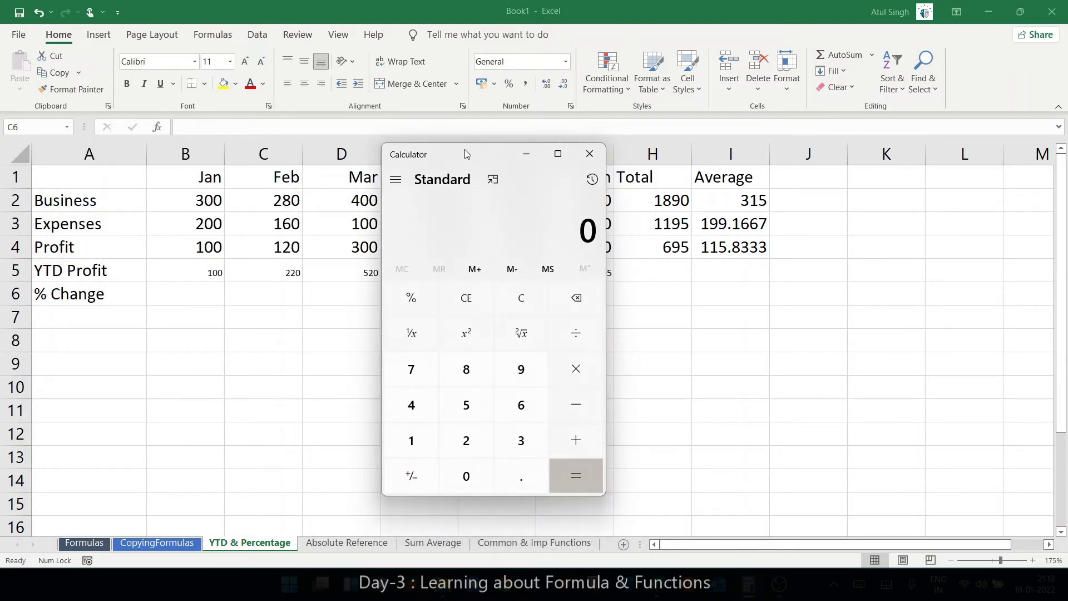
# Step: Calculate the January-to-February profit change in Calculator: subtract 100 from 120, divide by 100 and multiply by 100
pyautogui.write('120 - ')
pyautogui.write('100')
pyautogui.press('Return')
pyautogui.write('/100')
pyautogui.press('Return')
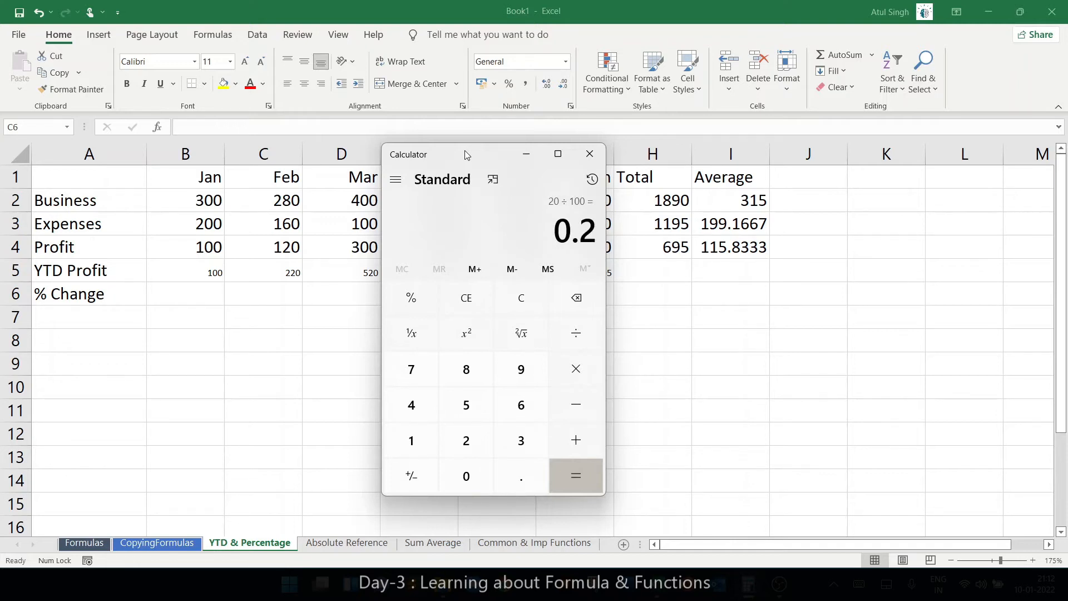
pyautogui.write('*10')
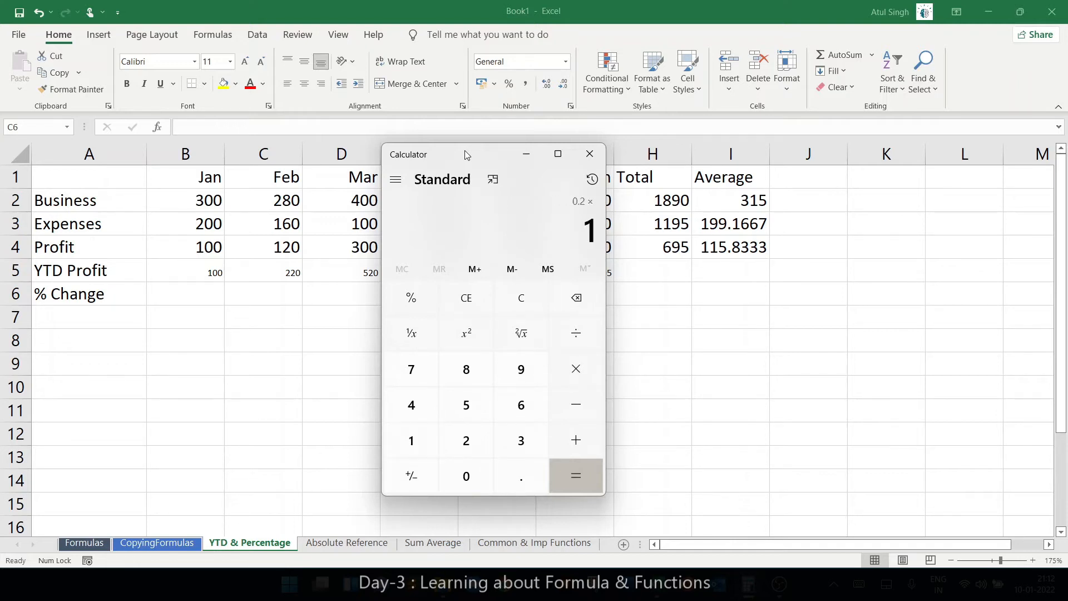
pyautogui.write('00')
pyautogui.press('Return')
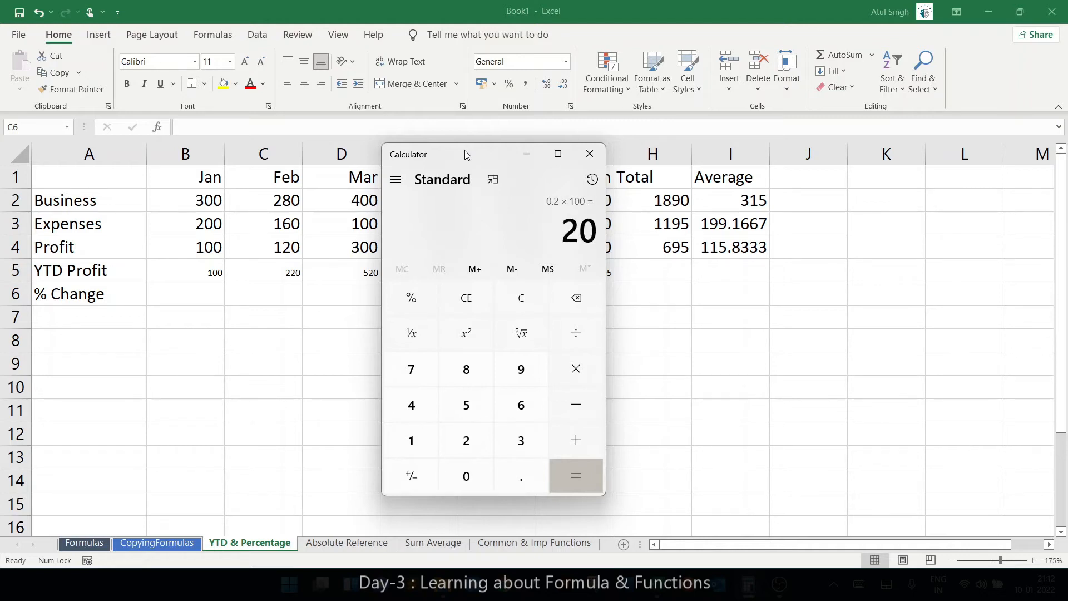
# Step: Return to the Excel worksheet and enter the February % Change in C6 with the formula =C4-B4/B4
pyautogui.click(258, 295)
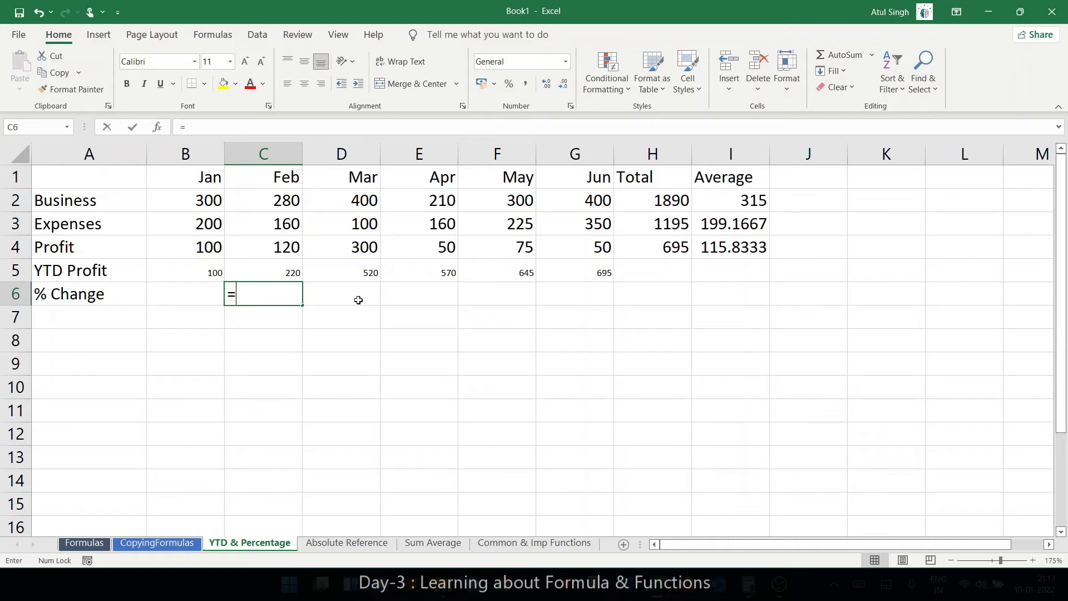
pyautogui.write('=')
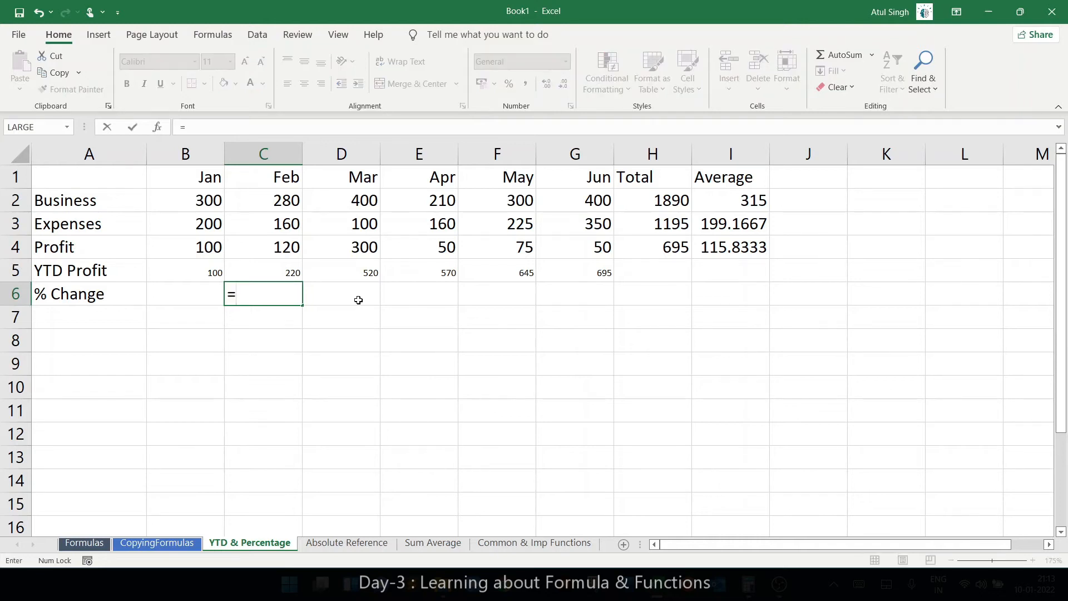
pyautogui.click(267, 247)
pyautogui.write('-')
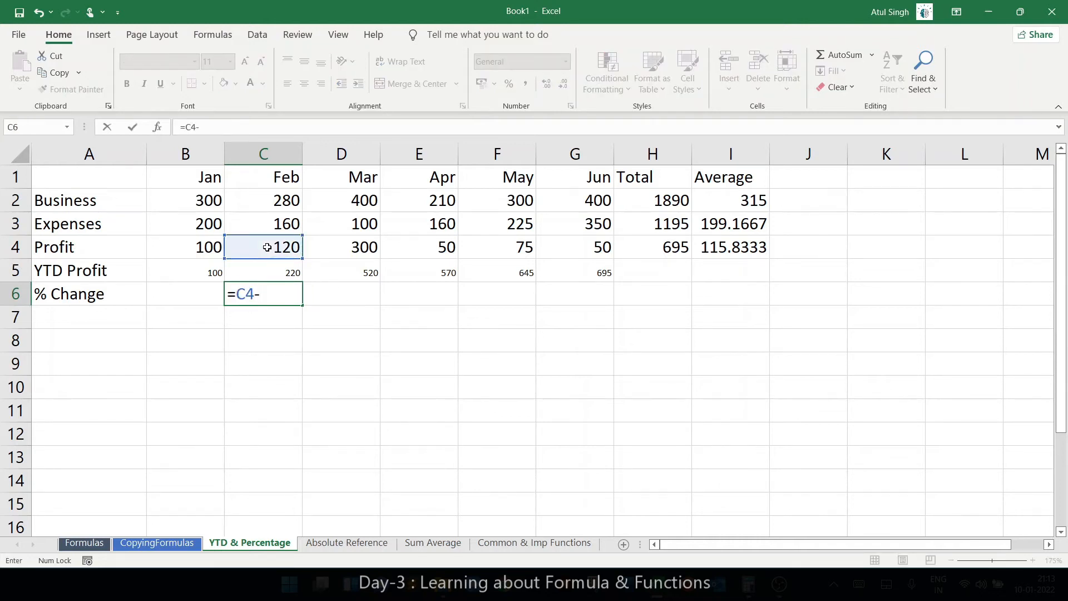
pyautogui.click(192, 245)
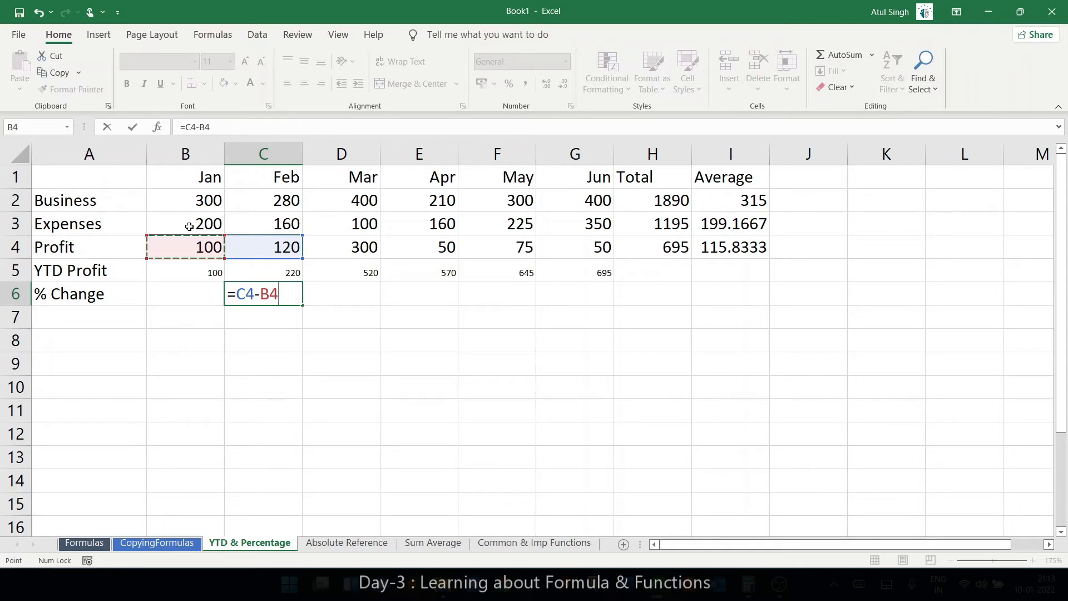
pyautogui.write('/')
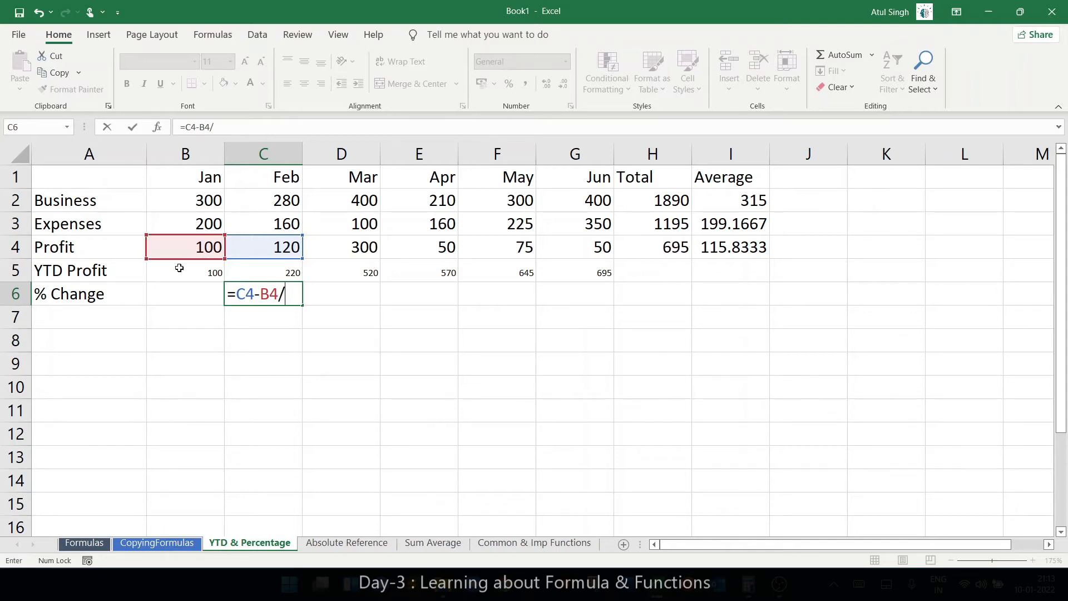
pyautogui.click(194, 246)
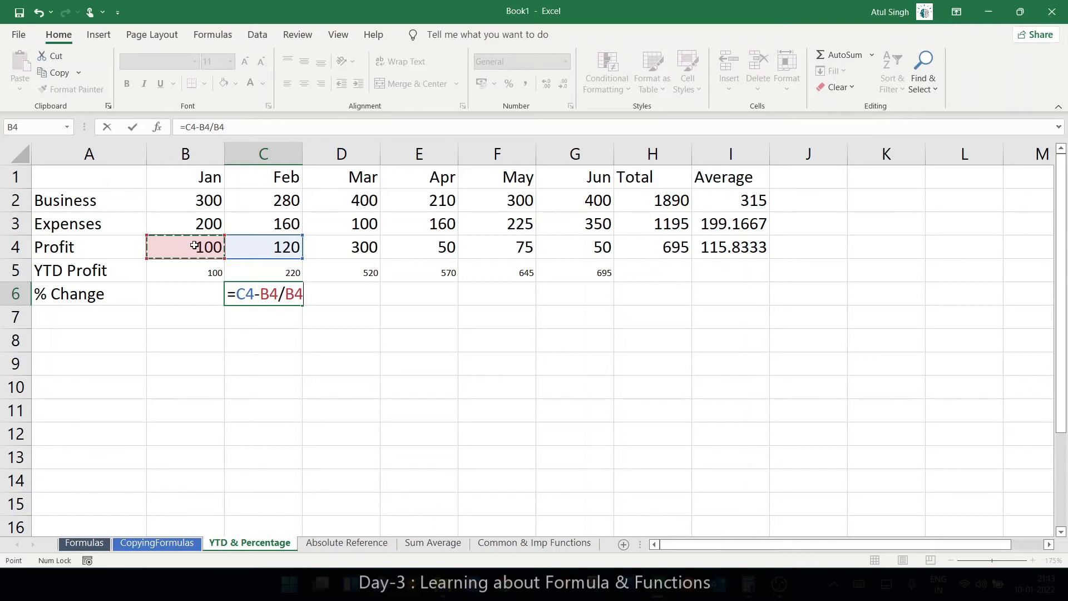
pyautogui.press('Return')
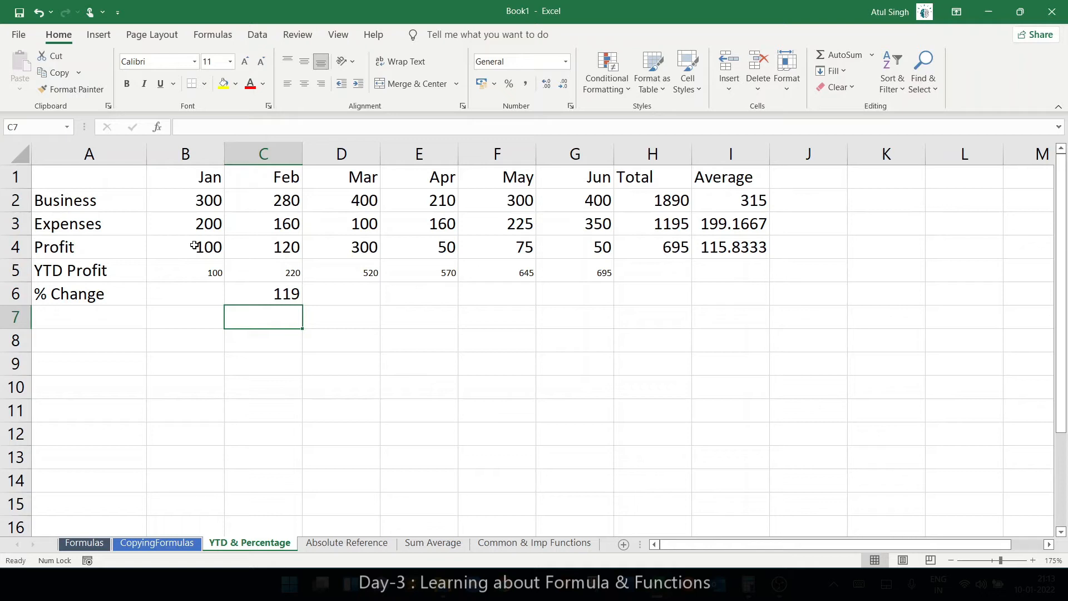
pyautogui.press('Up')
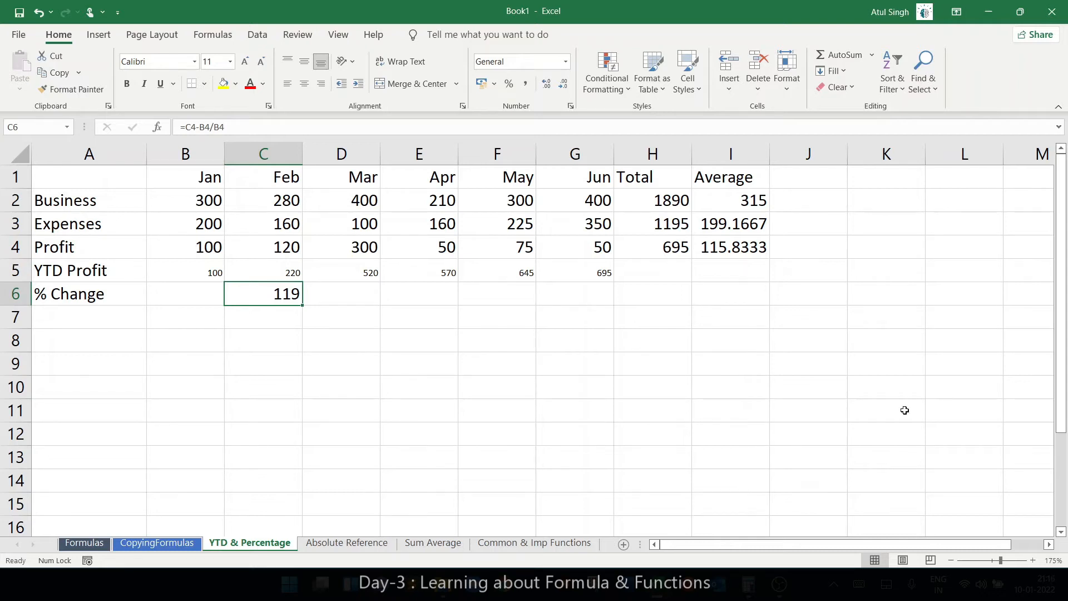
# Step: List the operator precedence below the table: () in A9, */ in A10 and + - in A11
pyautogui.press('Down')
pyautogui.press('Down')
pyautogui.press('Down')
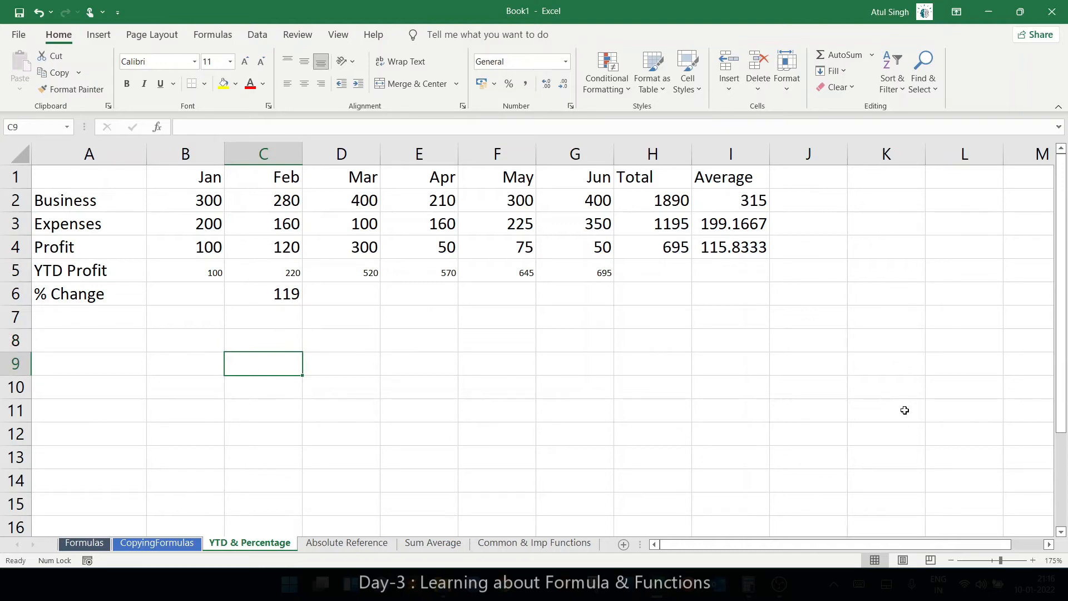
pyautogui.press('Home')
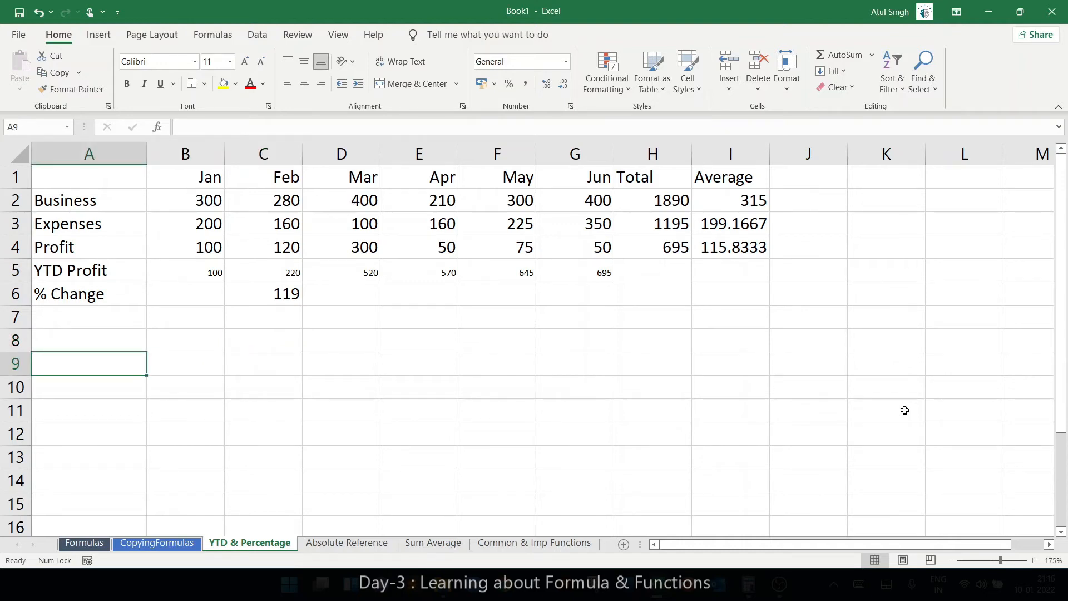
pyautogui.write('()')
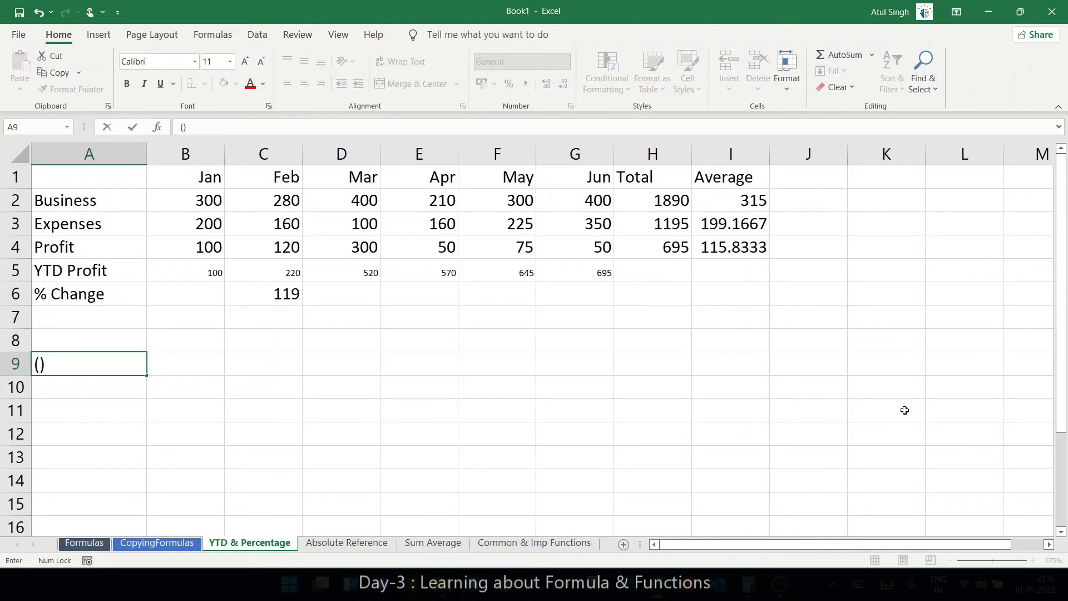
pyautogui.press('Return')
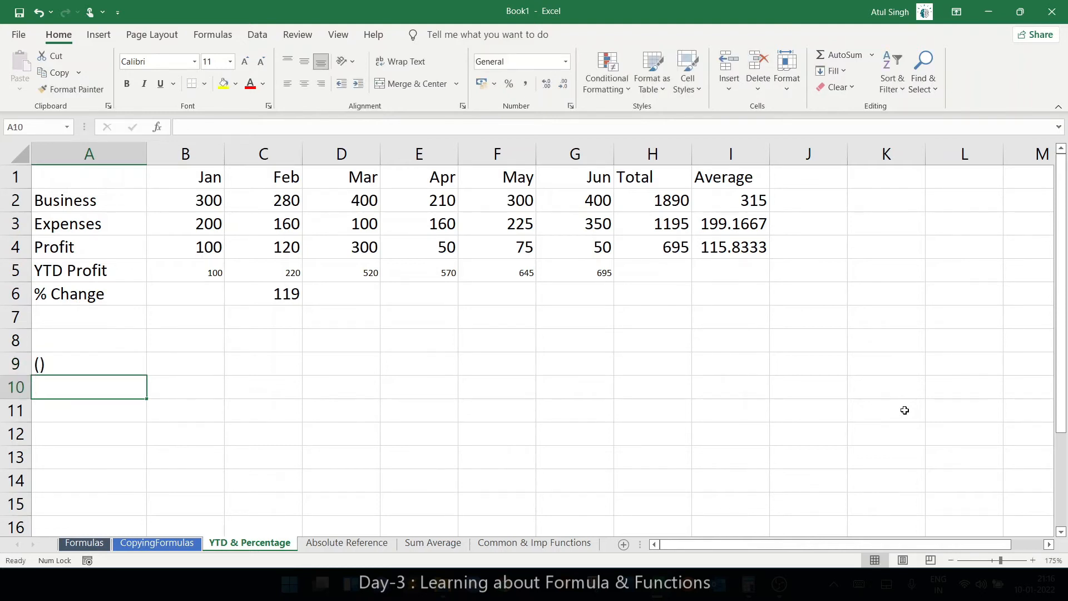
pyautogui.write('*')
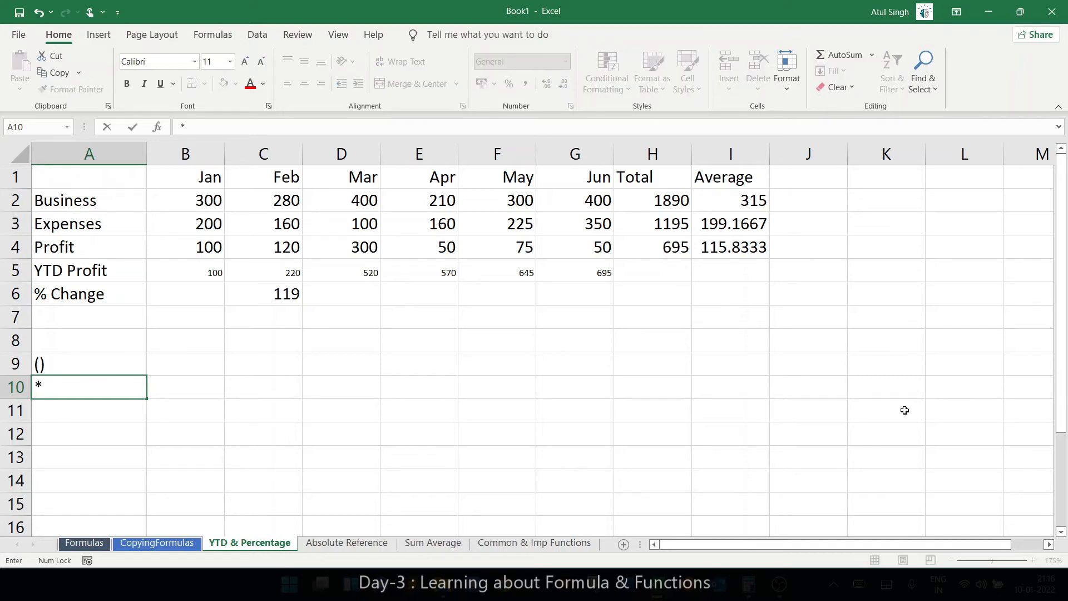
pyautogui.write('/')
pyautogui.press('Return')
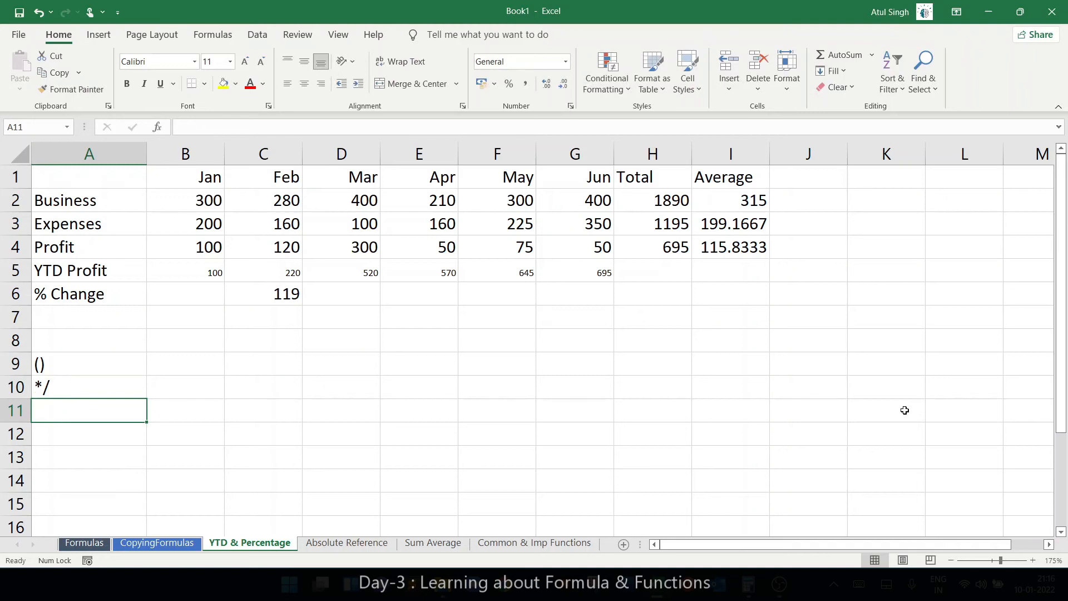
pyautogui.write('+')
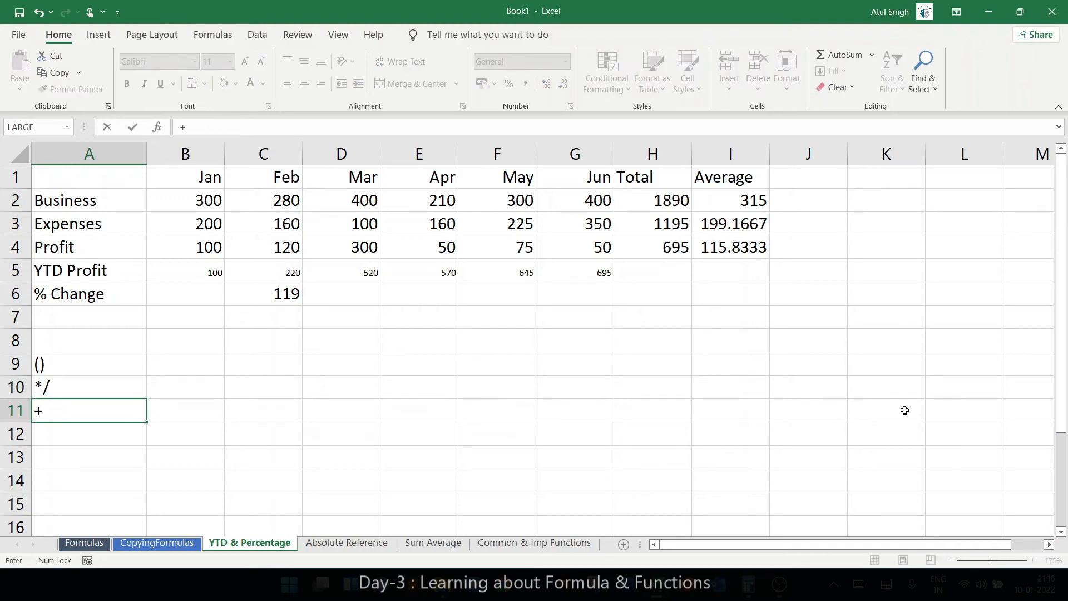
pyautogui.write(' -')
pyautogui.press('Return')
# Step: Examine the C6 formula against the operator precedence list in A9:A11, highlighting its B4/B4 part
pyautogui.press('Up')
pyautogui.press('Up')
pyautogui.press('Up')
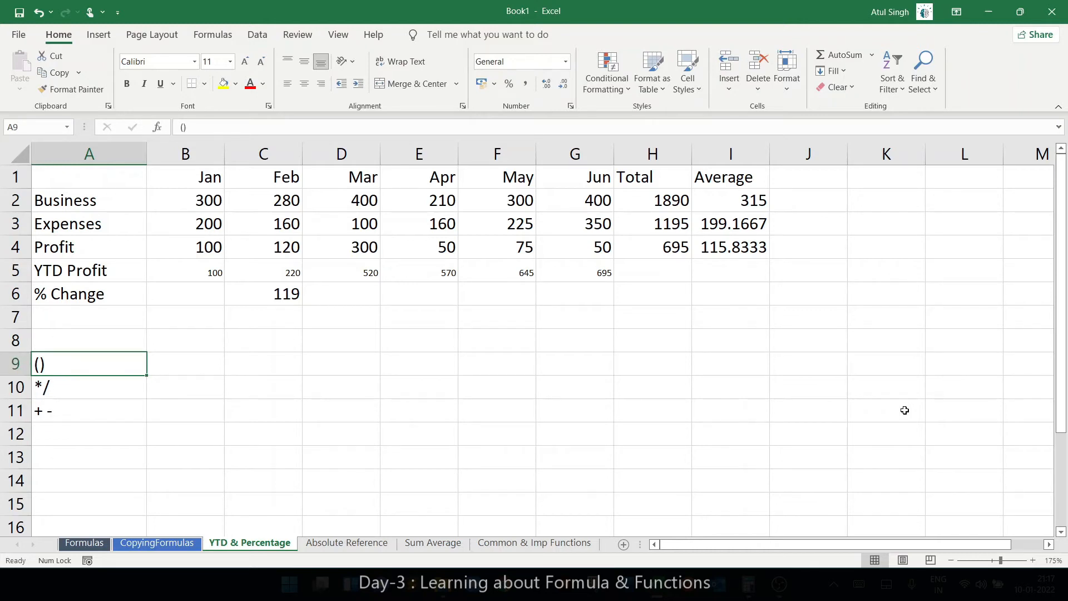
pyautogui.click(256, 294)
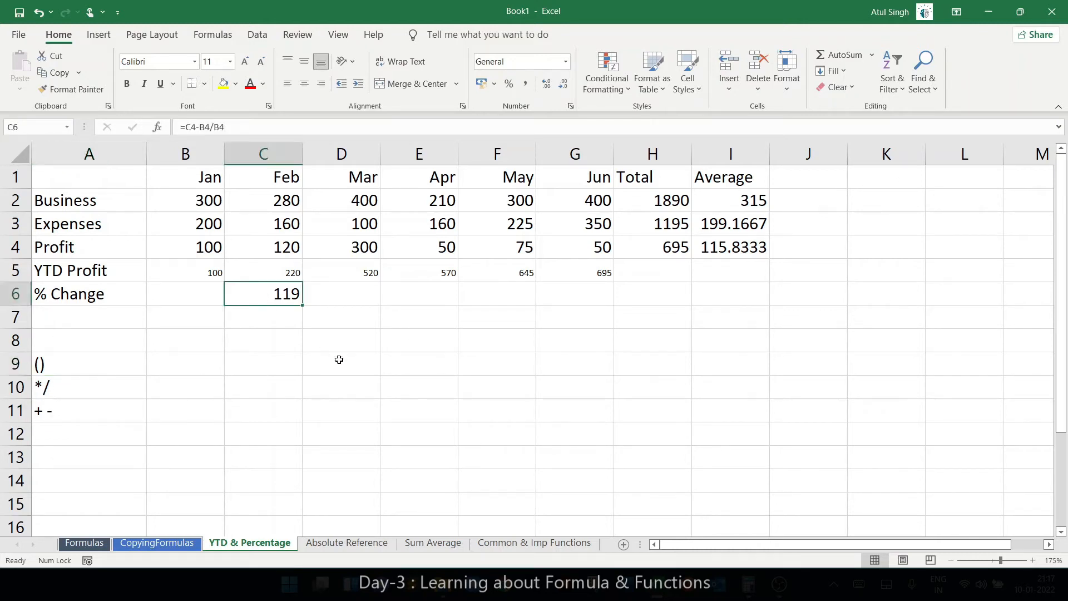
pyautogui.click(59, 361)
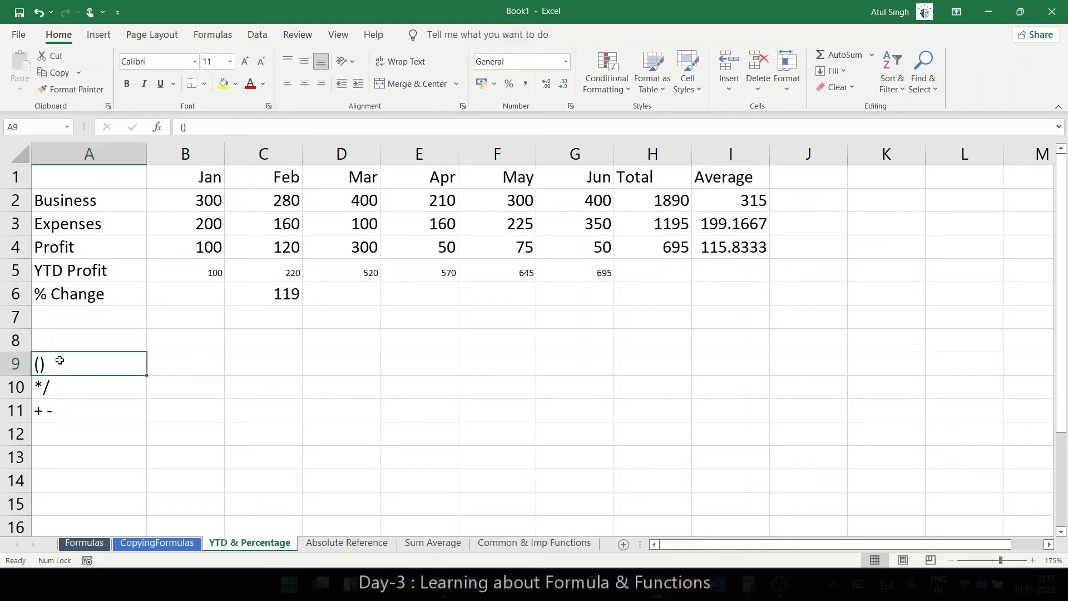
pyautogui.moveTo(57, 366); pyautogui.dragTo(59, 408)
pyautogui.click(71, 368)
pyautogui.click(278, 293)
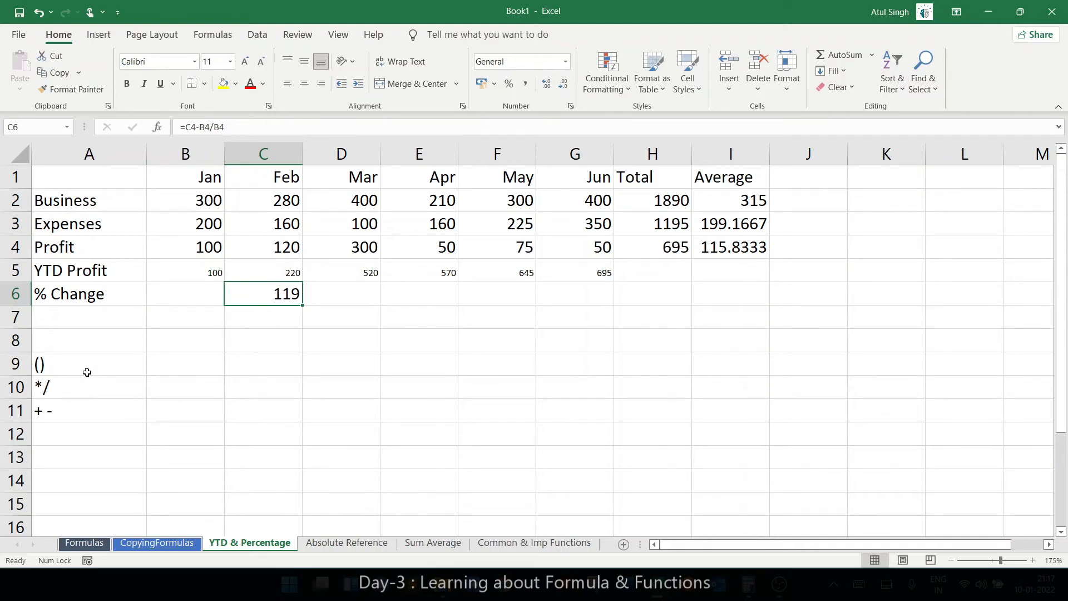
pyautogui.moveTo(200, 127); pyautogui.dragTo(228, 127)
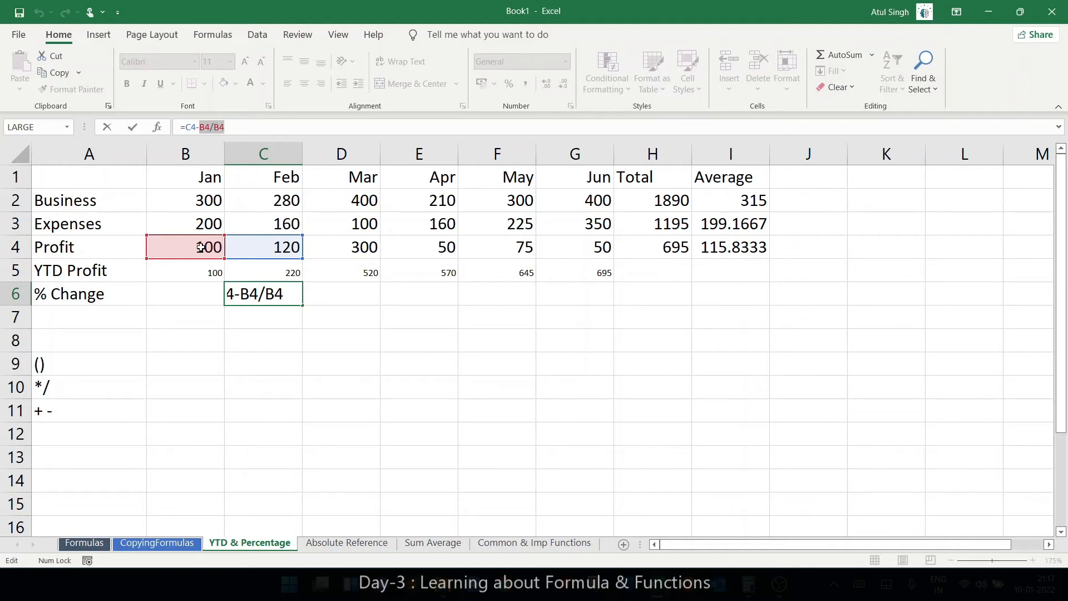
# Step: Commit the C6 formula, and correct it with parentheses to read =(C4-B4)/B4
pyautogui.click(196, 121)
pyautogui.press('Return')
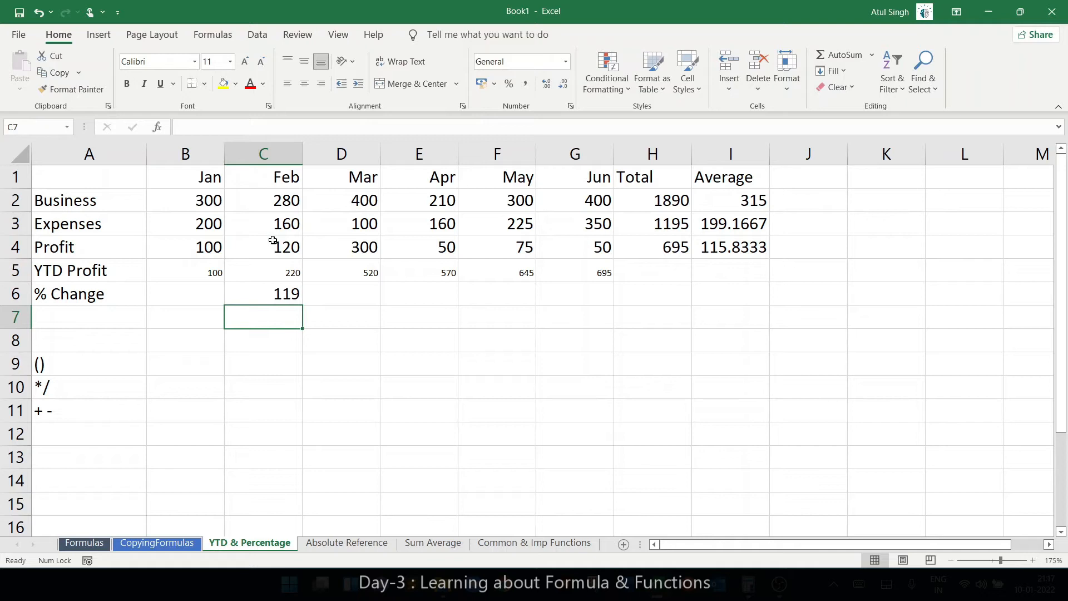
pyautogui.press('Up')
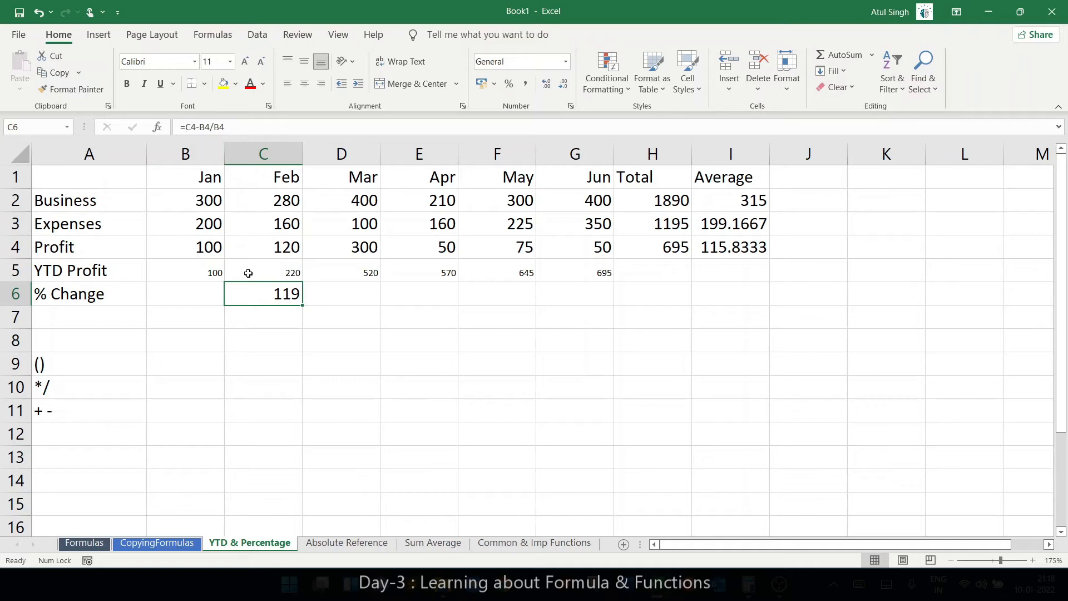
pyautogui.doubleClick(282, 294)
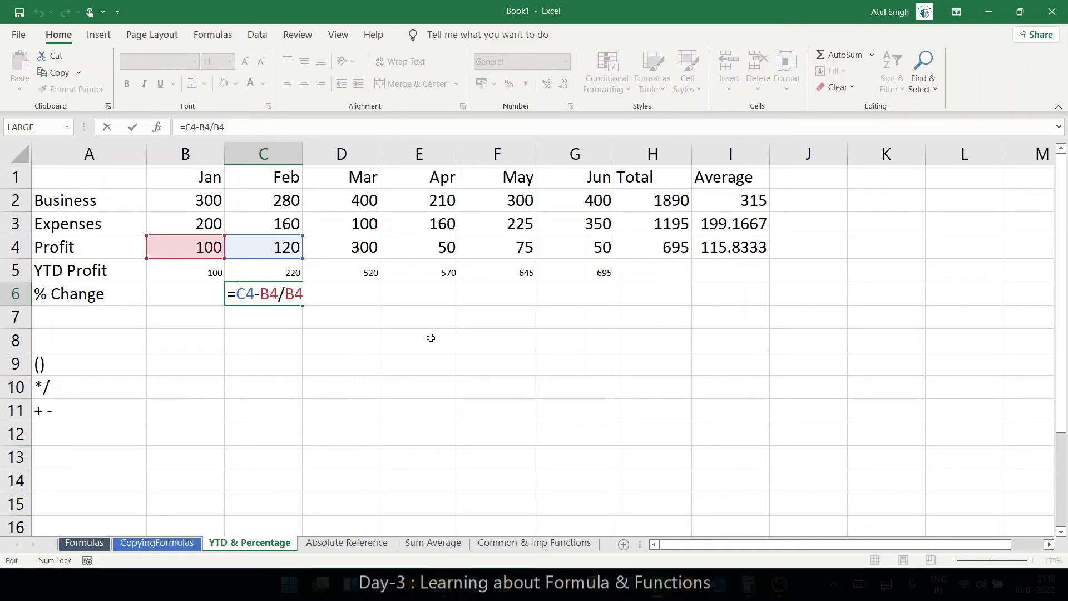
pyautogui.write('(')
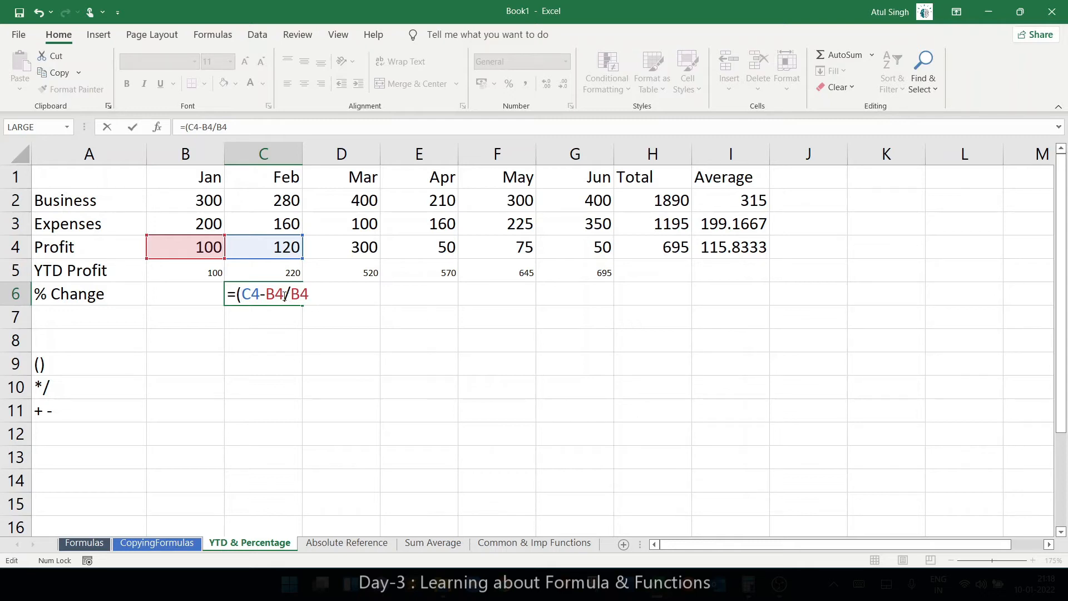
pyautogui.write(')')
pyautogui.press('Return')
pyautogui.press('Up')
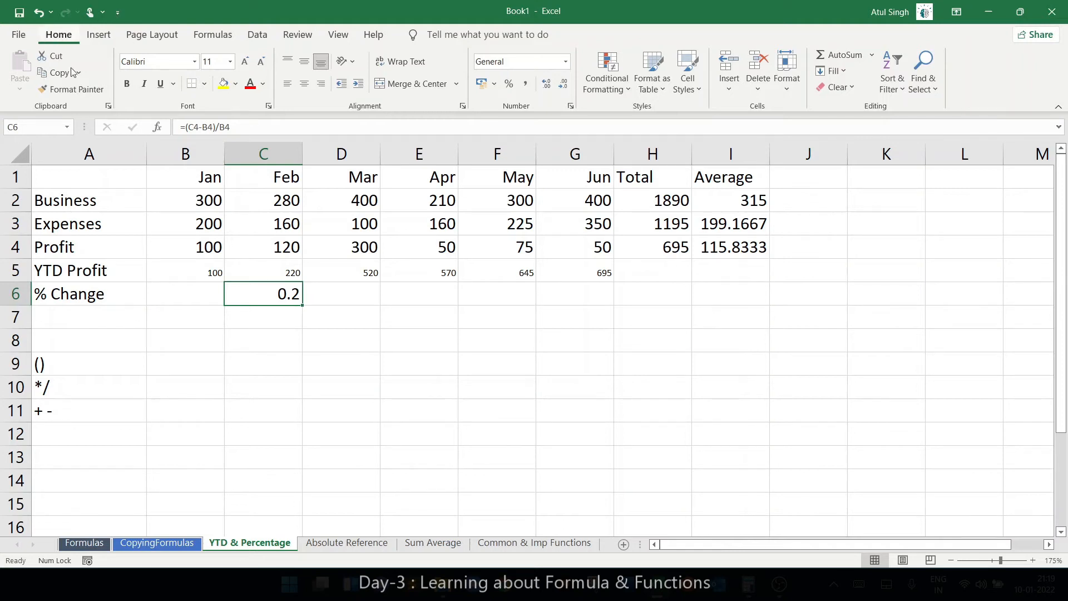
# Step: Format the February % Change in C6 as a percentage with one decimal place and review its formula
pyautogui.click(509, 84)
pyautogui.click(548, 86)
pyautogui.click(547, 86)
pyautogui.click(564, 87)
pyautogui.doubleClick(275, 292)
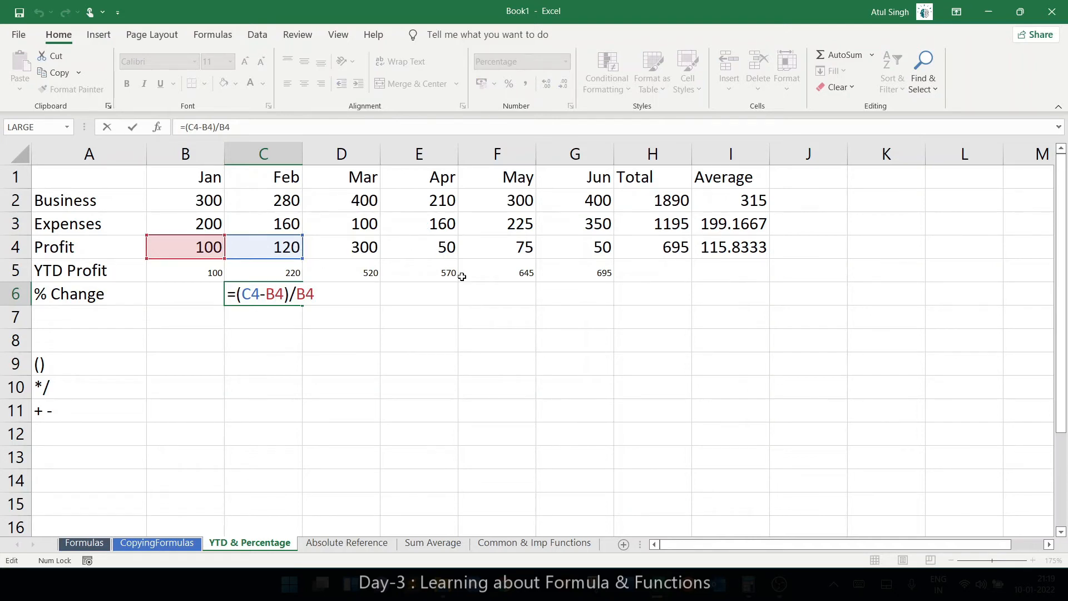
pyautogui.press('Return')
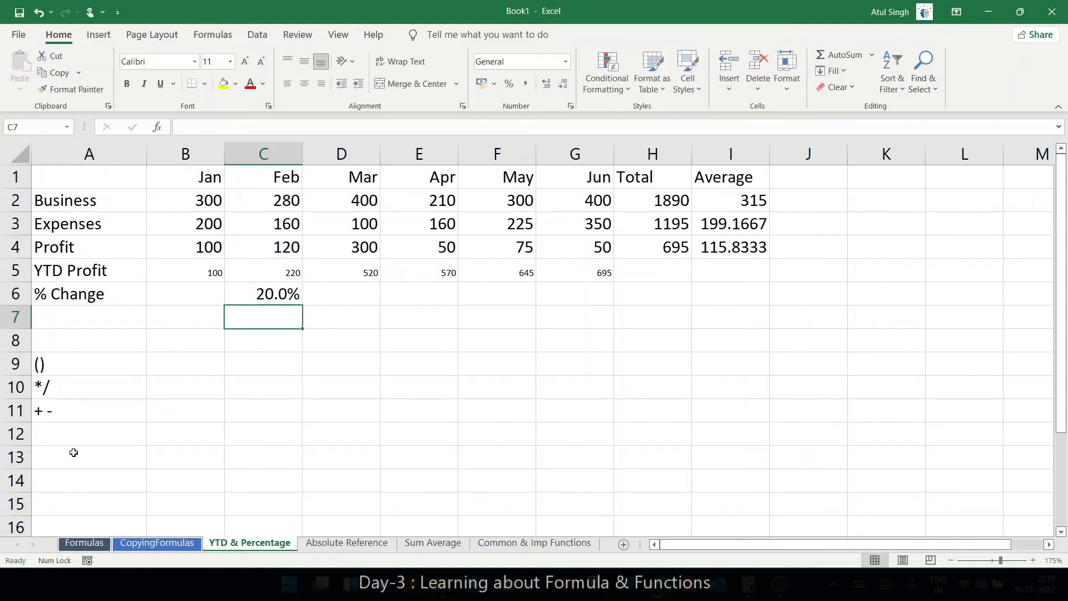
# Step: Fill the February % Change formula from C6 across to June in G6 and check the April and June formulas
pyautogui.click(267, 295)
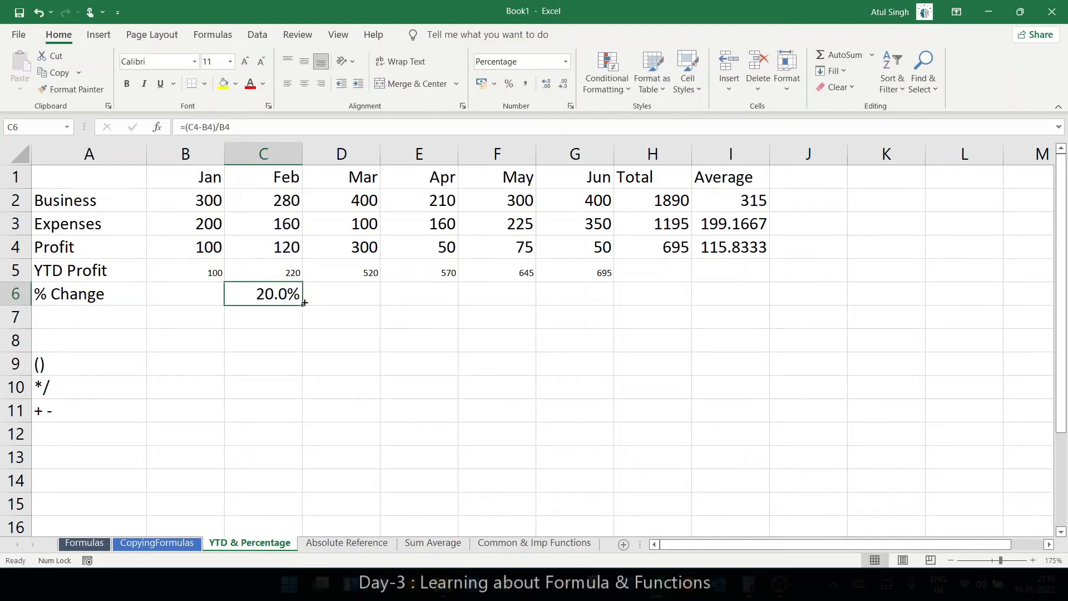
pyautogui.moveTo(302, 305); pyautogui.dragTo(599, 307)
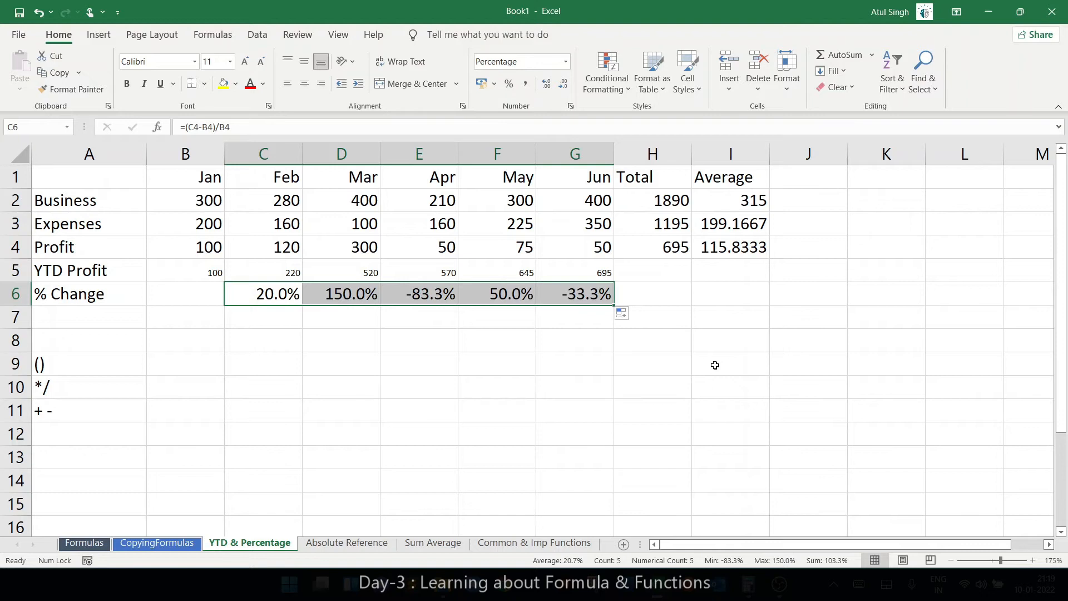
pyautogui.click(430, 290)
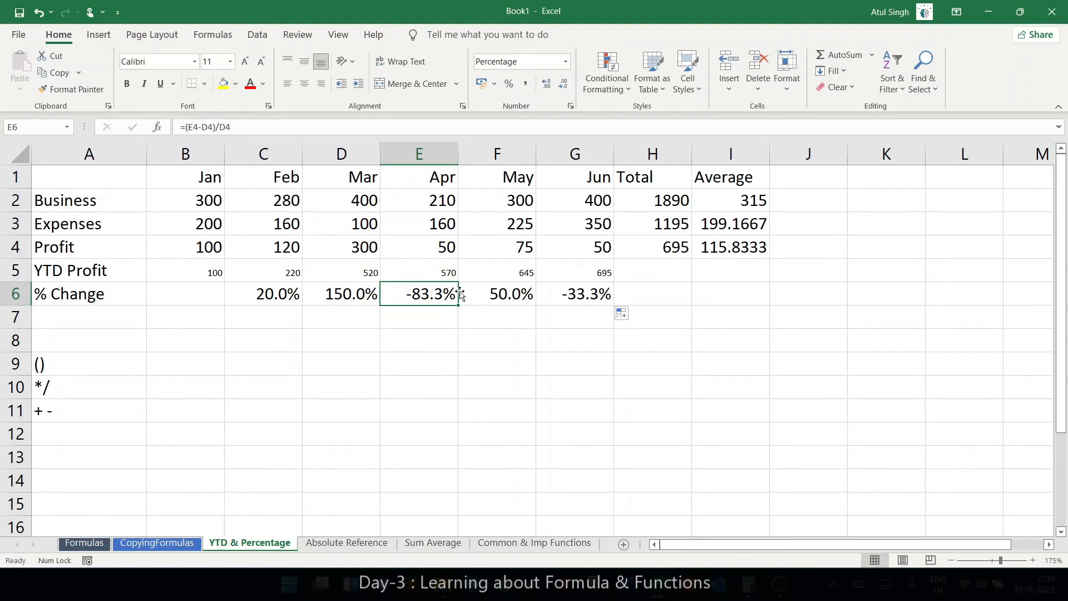
pyautogui.click(582, 288)
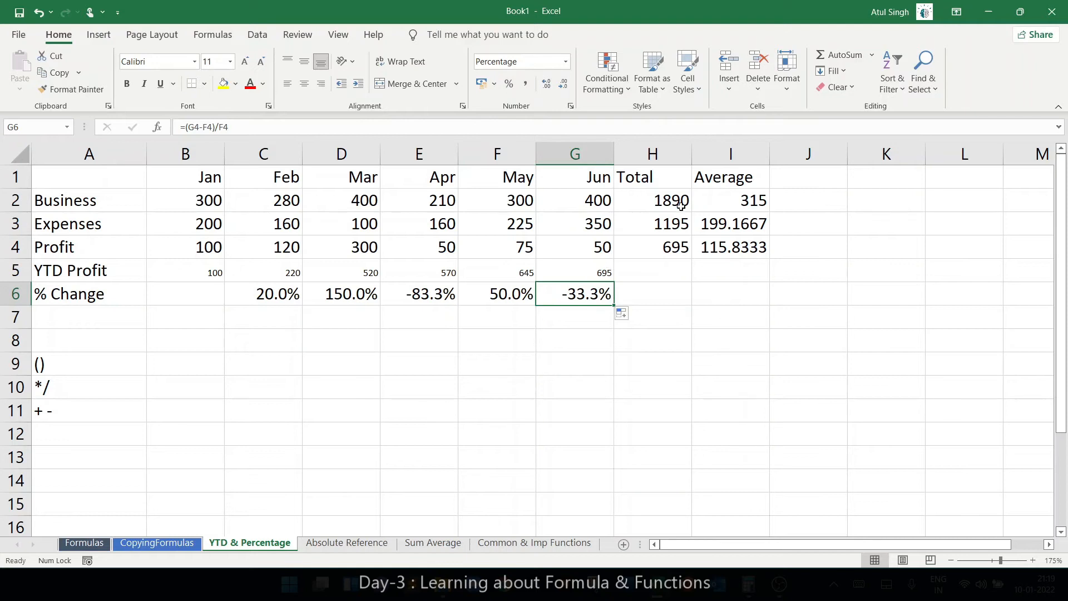
pyautogui.click(280, 296)
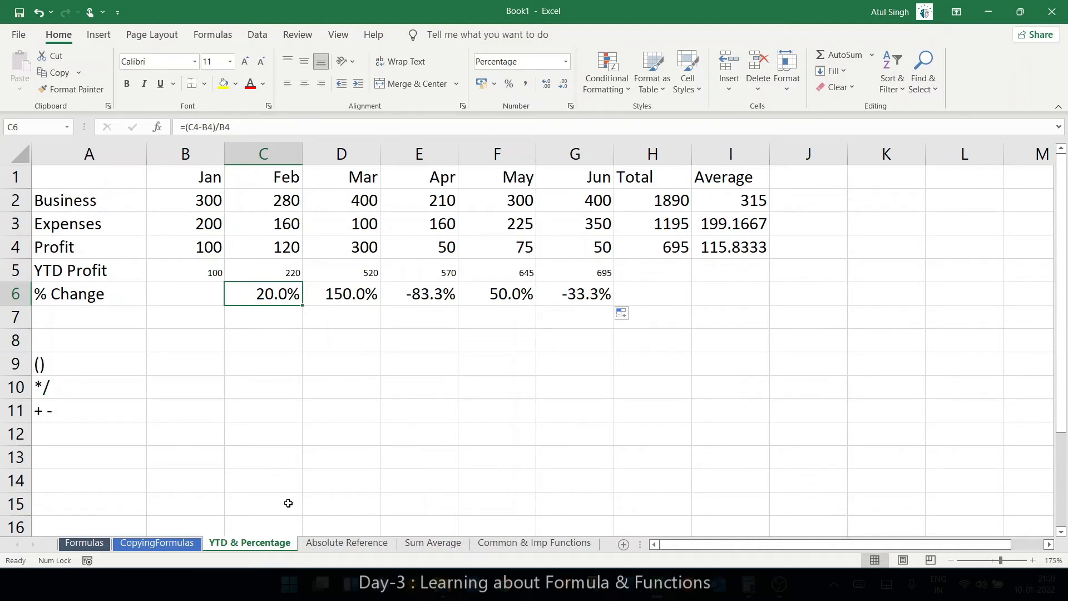
# Step: Color the YTD & Percentage sheet tab orange
pyautogui.rightClick(277, 543)
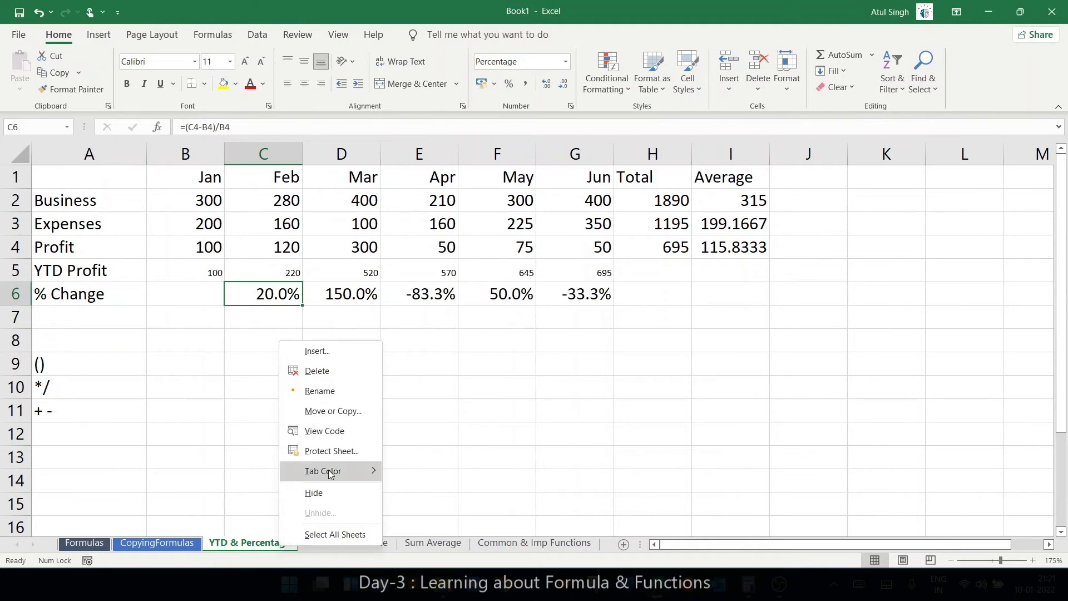
pyautogui.moveTo(328, 471)
pyautogui.click(444, 416)
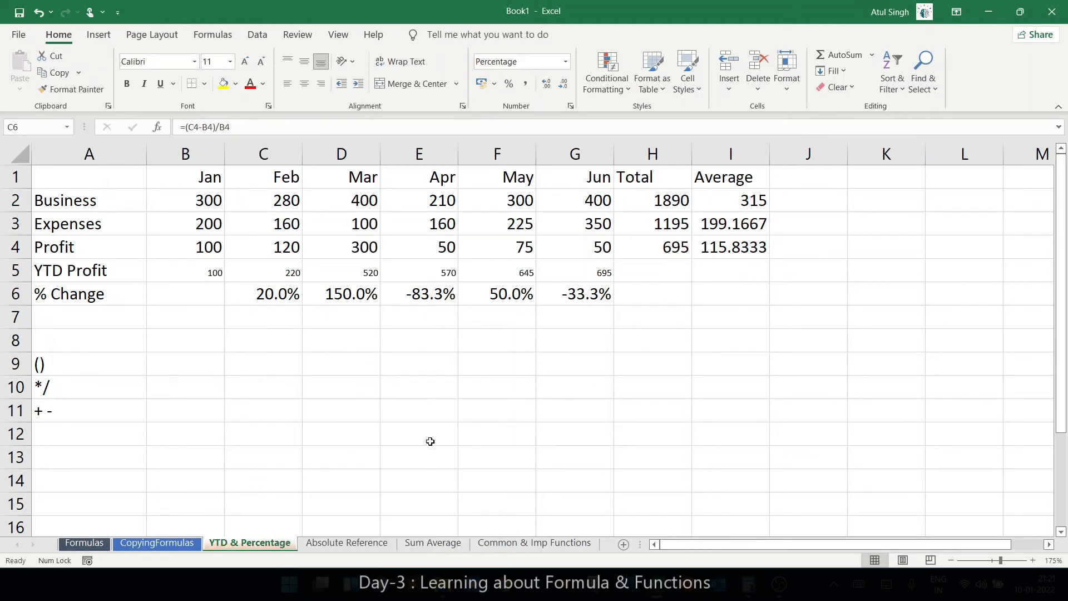
# Step: On the Absolute Reference sheet, enter the row 11 headers Employee Name, Department, Current Income, Growth and New Income
pyautogui.click(361, 544)
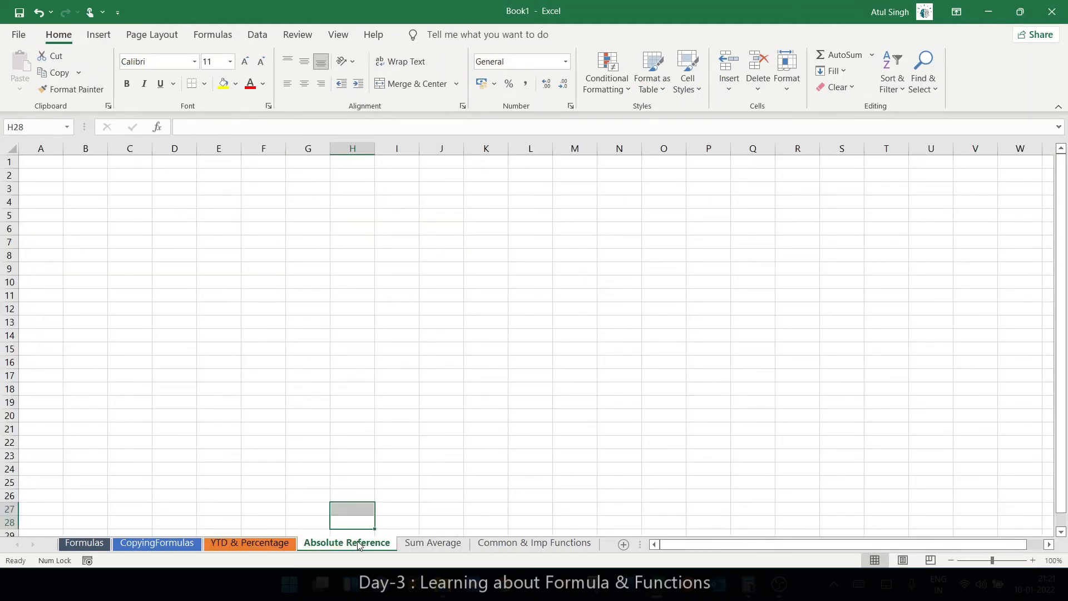
pyautogui.click(356, 482)
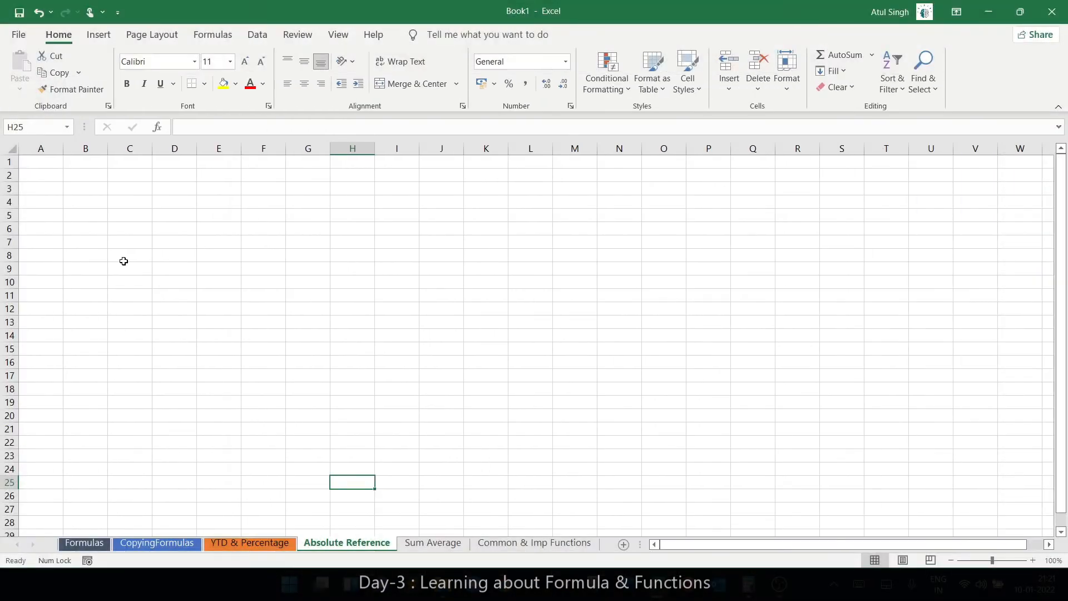
pyautogui.hotkey('alt', 'w')
pyautogui.press('q')
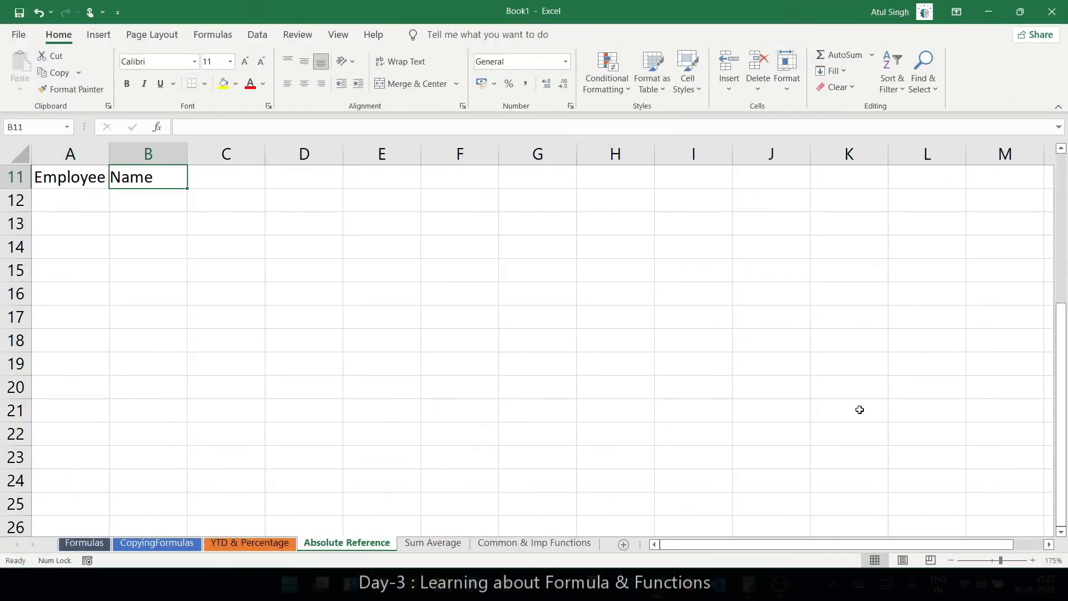
pyautogui.write('Department')
pyautogui.press('Tab')
pyautogui.write('Currecnt Income')
pyautogui.press('Tab')
pyautogui.write('New')
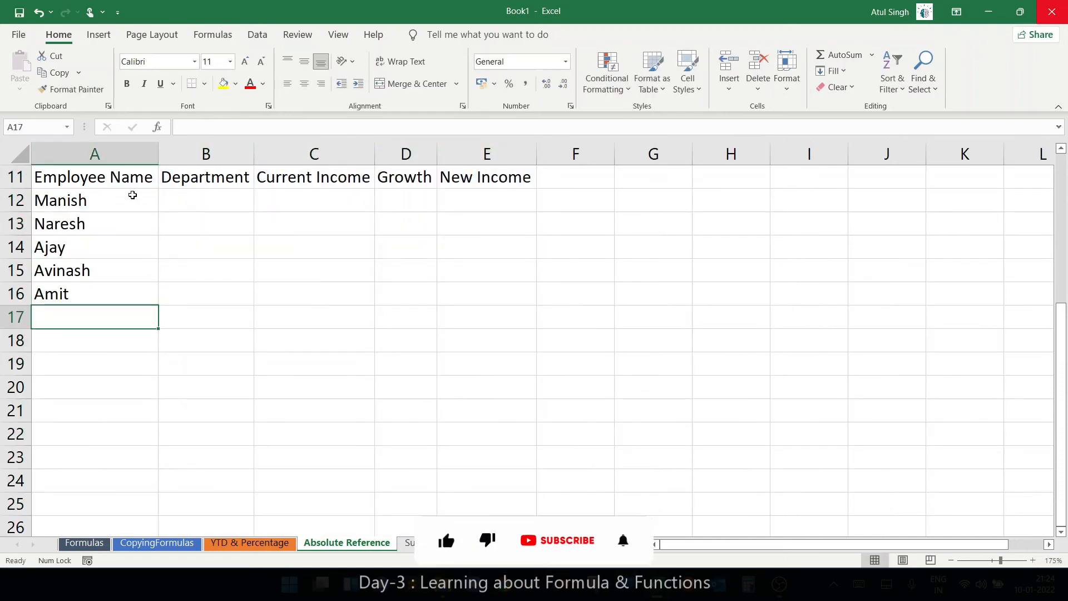
# Step: Complete the employee names in A17:A23 and enter departments in B12:B23: Purchase, Training, HR, Production, Sales, Account, Store, Distpatch, Production, Cordinator, Account, IT
pyautogui.write('Aniruddh Shreyash Tejsh Shubhash Hemant Rajesh Dinesh')
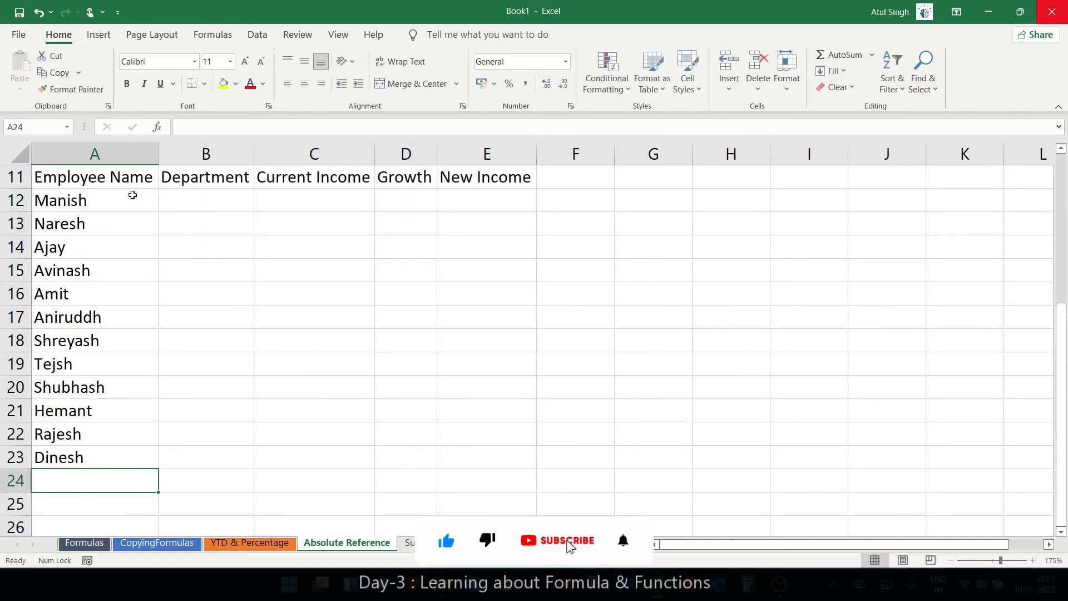
pyautogui.click(193, 202)
pyautogui.write('Purchase Training HR PRoduction Sales Account Store Distpatch Production ')
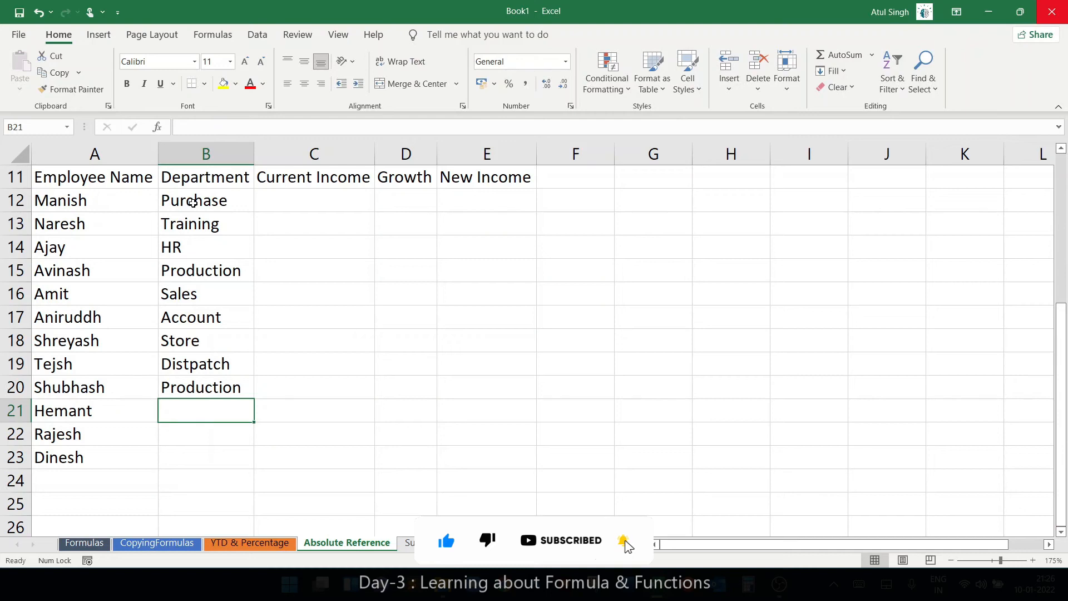
pyautogui.write('Cordinator Account IT')
# Step: Enter the current incomes in C12:C23: 20000, 50000, 30000, 24500, 73293, 12000, 39846, 36000, 22000, 19450, 36634 and 33450
pyautogui.click(319, 202)
pyautogui.write('20000 50000 30000 24500 732938')
pyautogui.press('Up')
pyautogui.write('73293 120000 39846 ')
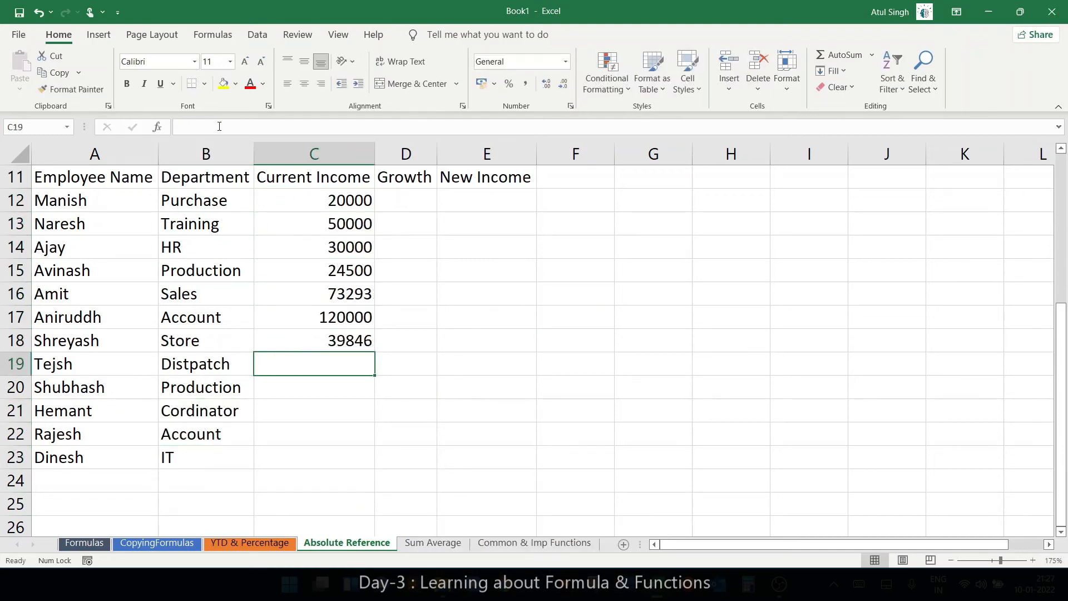
pyautogui.write('36000')
pyautogui.press('Up')
pyautogui.press('Up')
pyautogui.press('Up')
pyautogui.write('12000')
pyautogui.press('Down')
pyautogui.press('Down')
pyautogui.write('22000 19450 36634 33450')
# Step: Put ? placeholders in D12 and E12, and add a % header in G11 with 2.10% below it in G12
pyautogui.click(406, 200)
pyautogui.write('?\t?')
pyautogui.click(631, 178)
pyautogui.write('%')
pyautogui.press('Return')
pyautogui.write('2.10%')
pyautogui.press('Left')
pyautogui.press('Left')
pyautogui.press('Left')
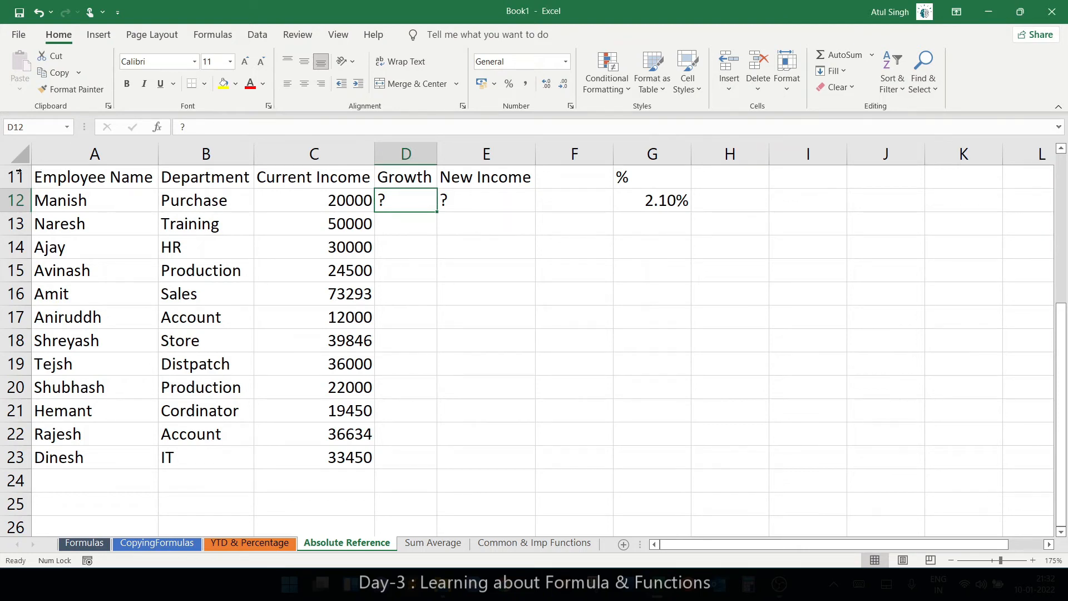
# Step: Fill the employee table's header cells A11:E11 with light green
pyautogui.moveTo(71, 184); pyautogui.dragTo(458, 177)
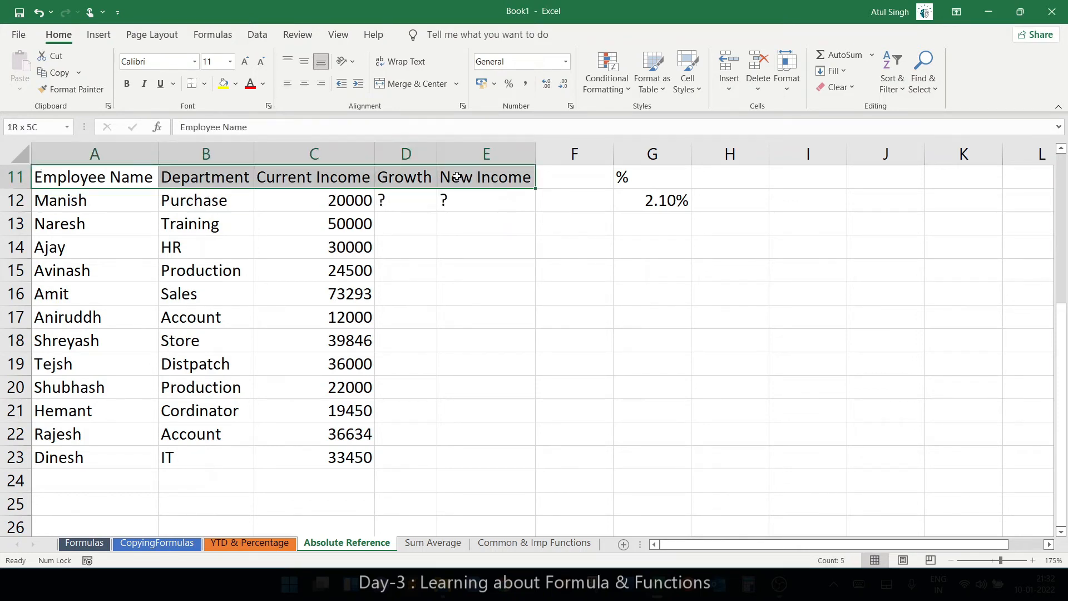
pyautogui.click(234, 85)
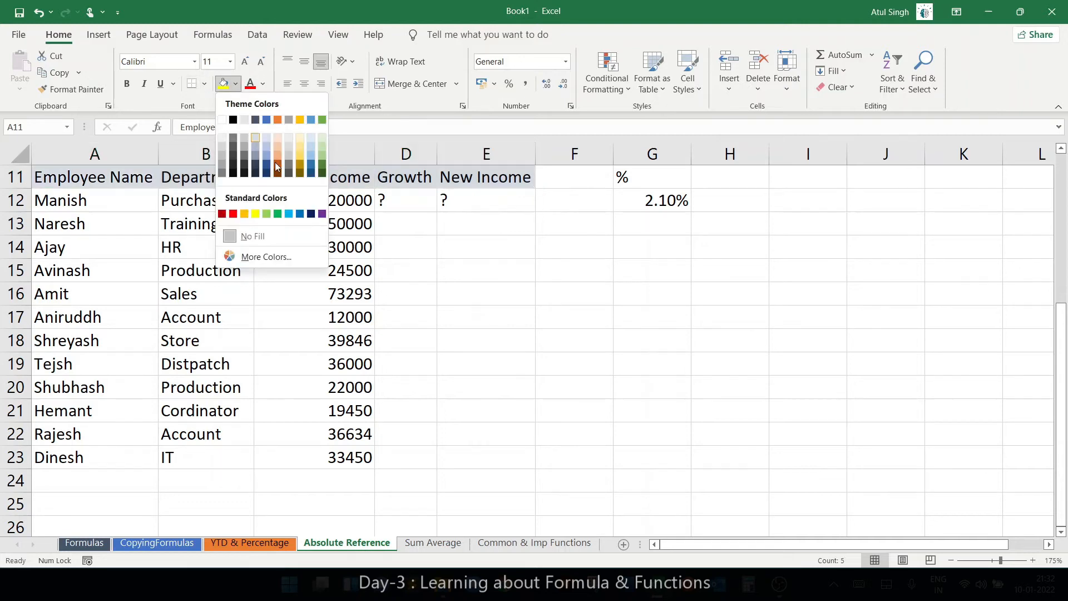
pyautogui.click(266, 213)
# Step: Hide the Growth column D
pyautogui.click(409, 202)
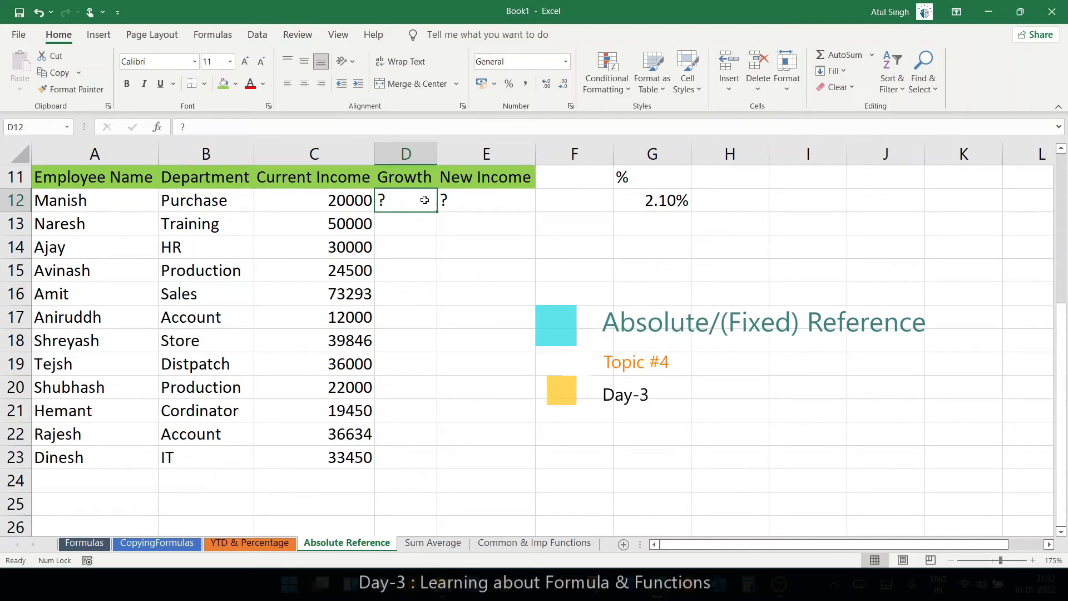
pyautogui.click(405, 154)
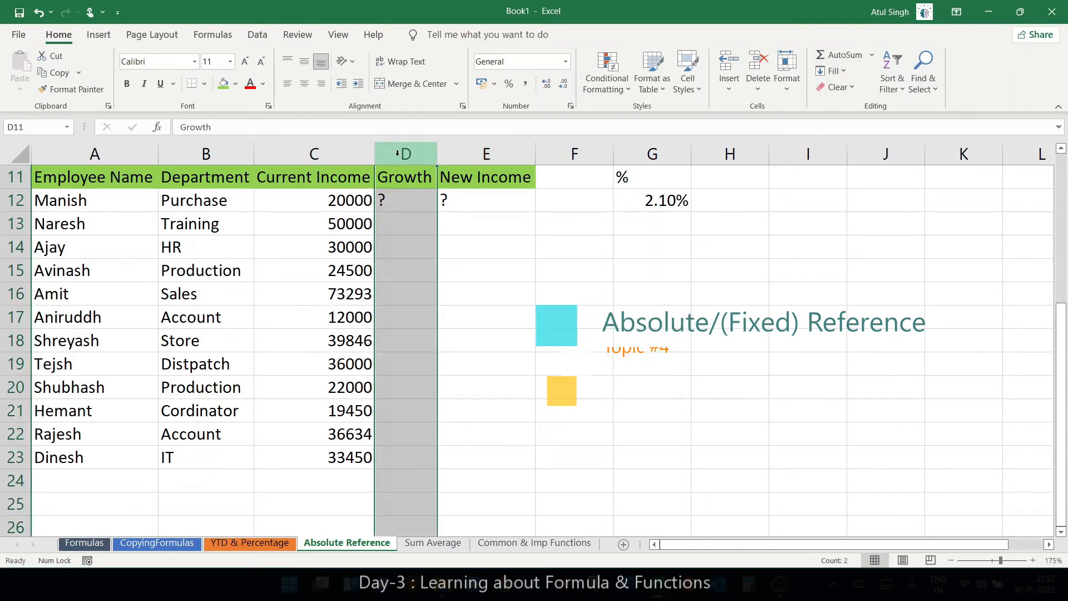
pyautogui.press('Down')
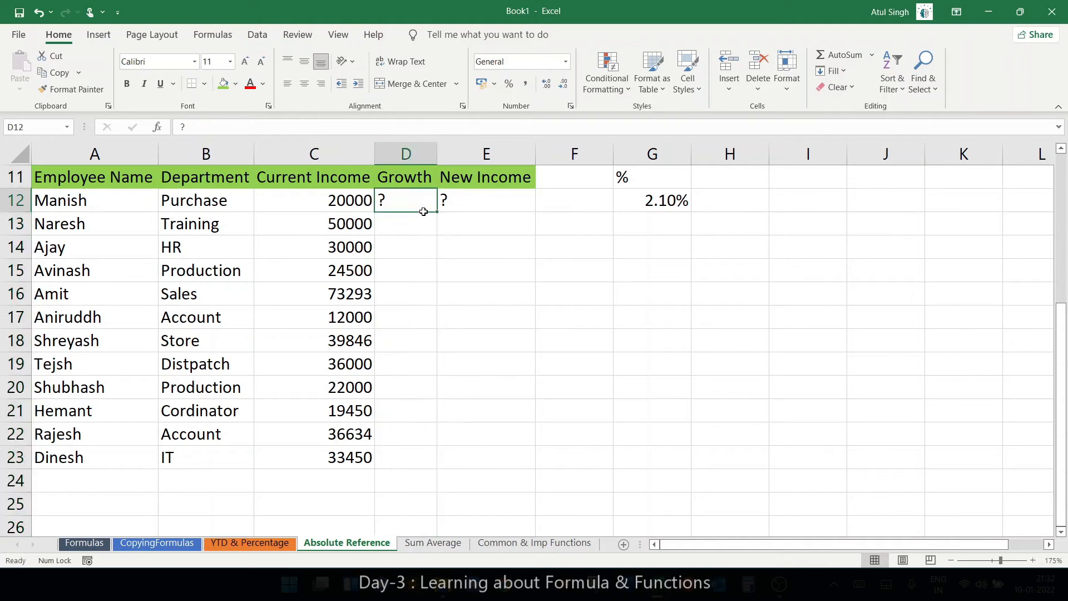
pyautogui.click(397, 157)
pyautogui.rightClick(397, 156)
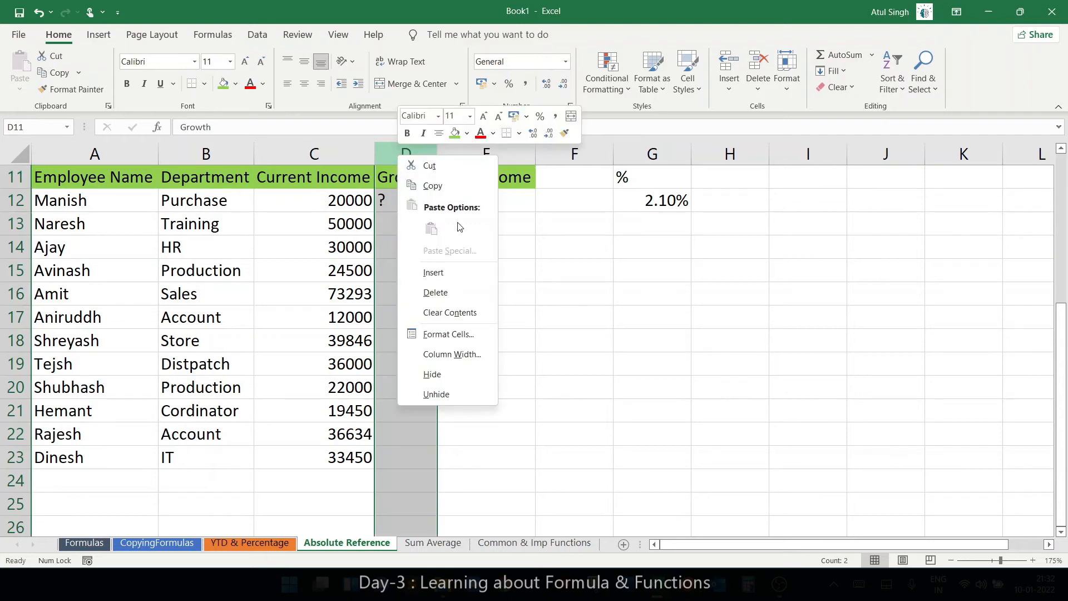
pyautogui.click(448, 377)
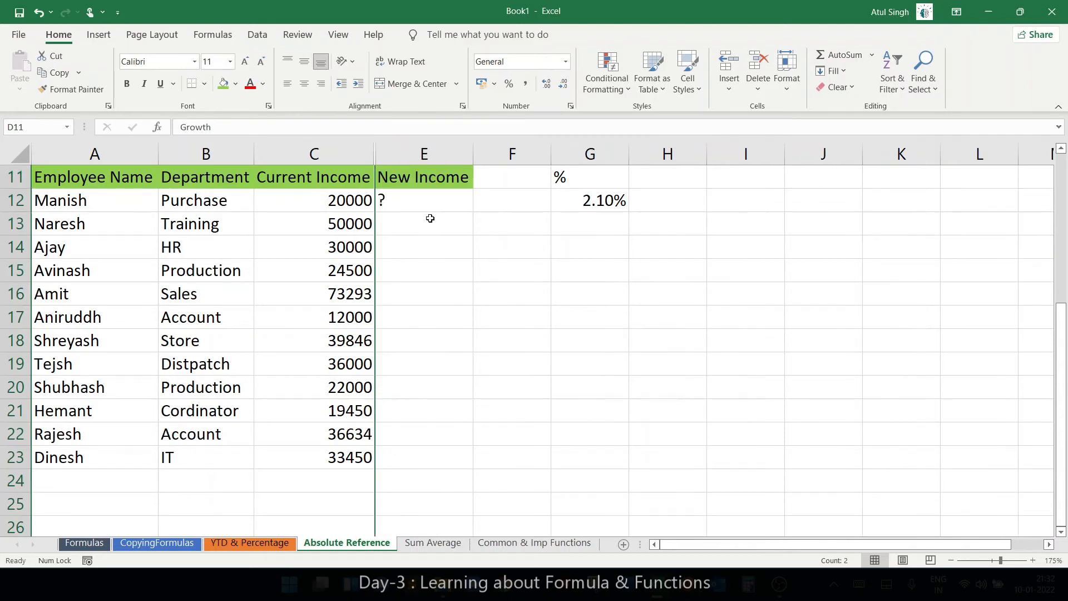
# Step: Replace the New Income placeholder in E12 with the formula =C12+2000
pyautogui.click(431, 205)
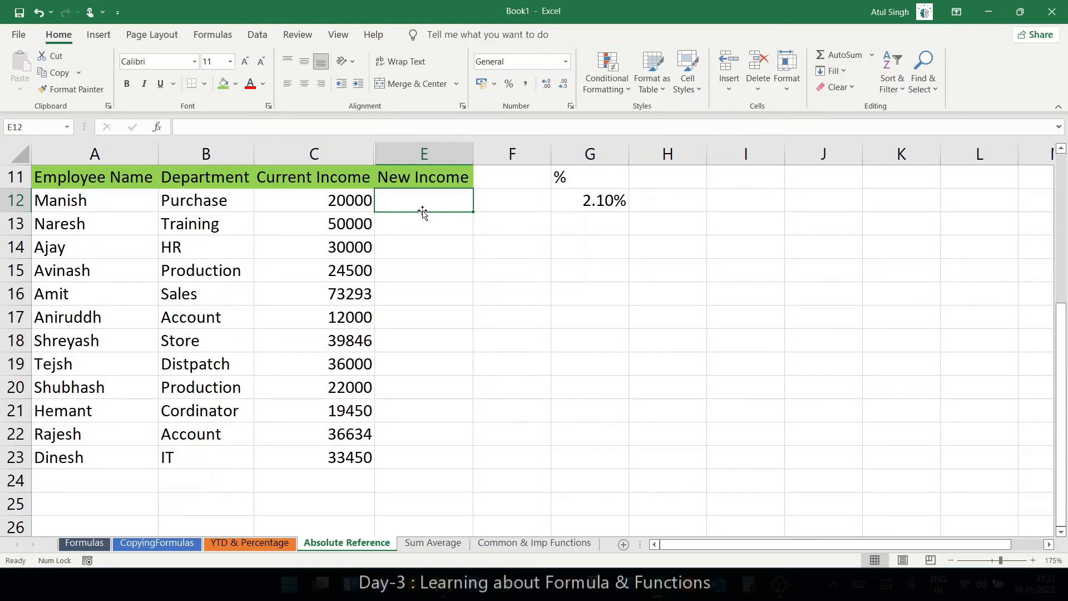
pyautogui.write('=')
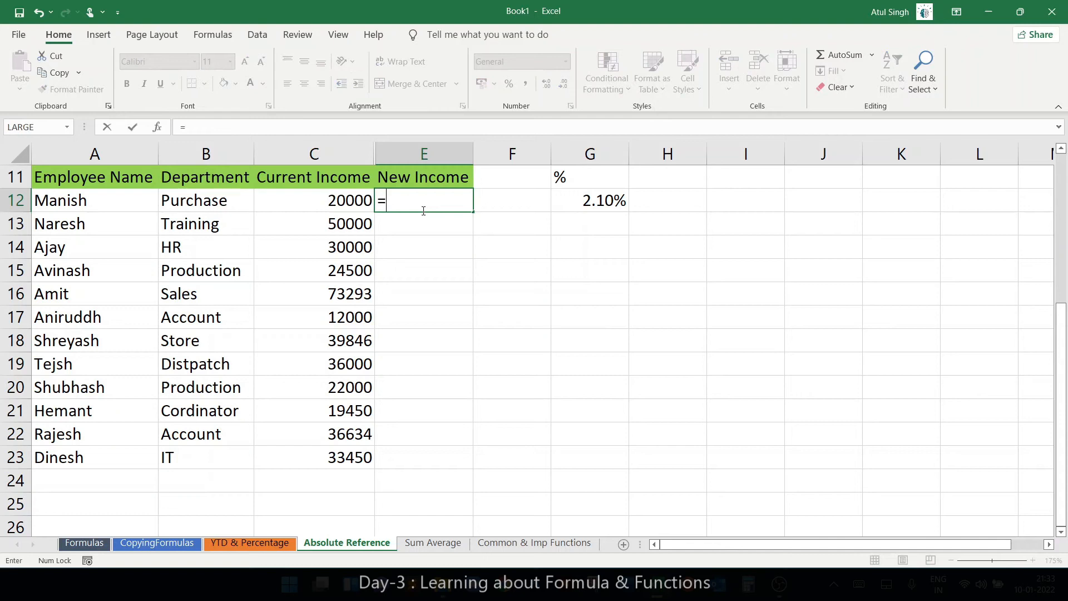
pyautogui.click(305, 206)
pyautogui.write('+2')
pyautogui.write('000')
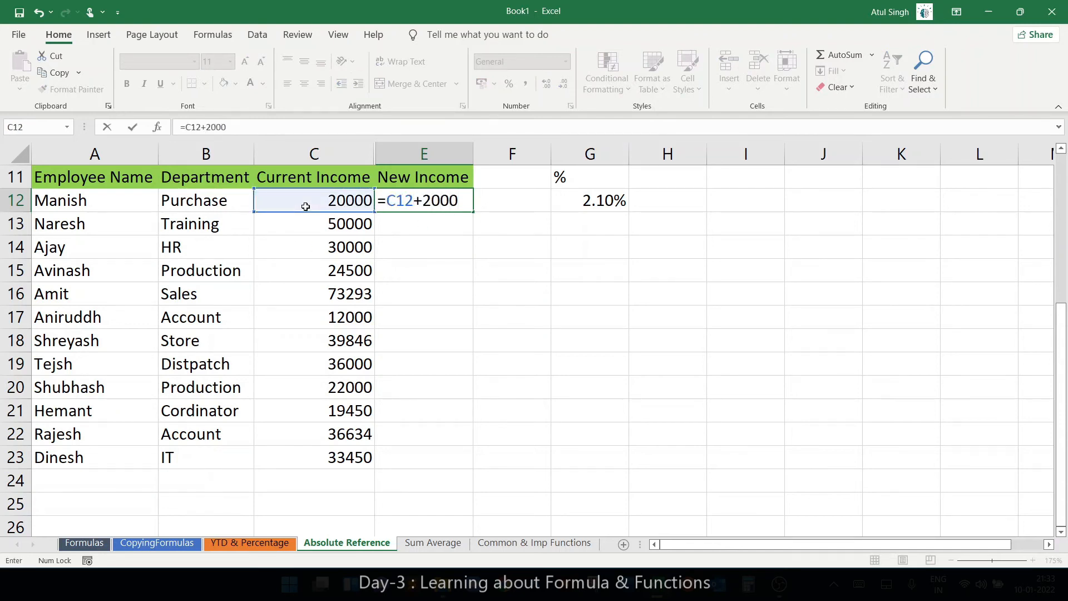
pyautogui.press('Return')
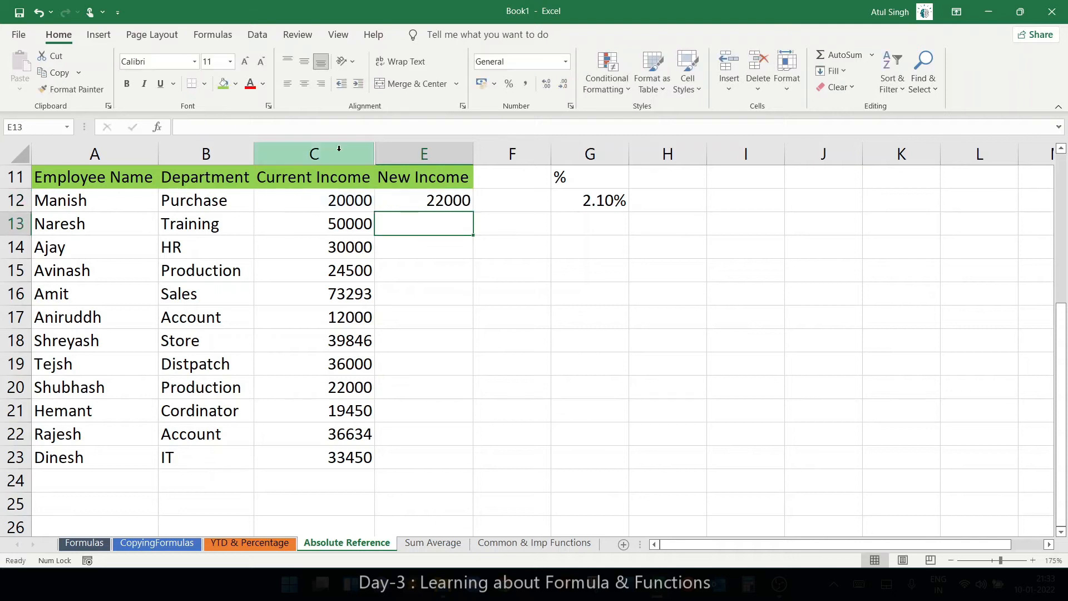
# Step: Copy the New Income formula from E12 down to E23 and review the filled formulas against the % header in G11
pyautogui.click(455, 194)
pyautogui.moveTo(475, 212); pyautogui.dragTo(439, 460)
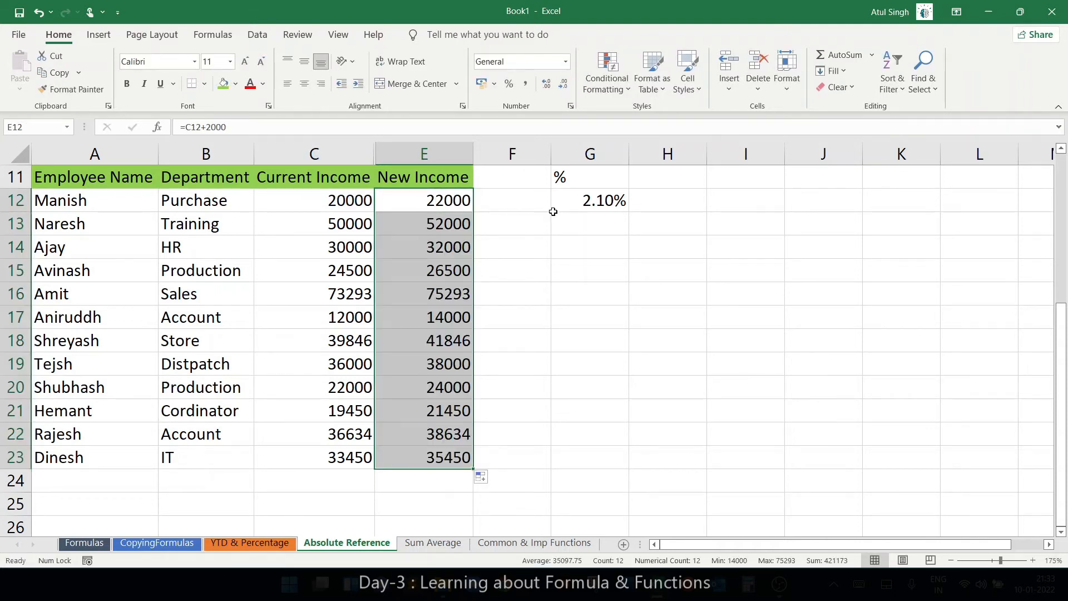
pyautogui.click(442, 358)
pyautogui.click(456, 199)
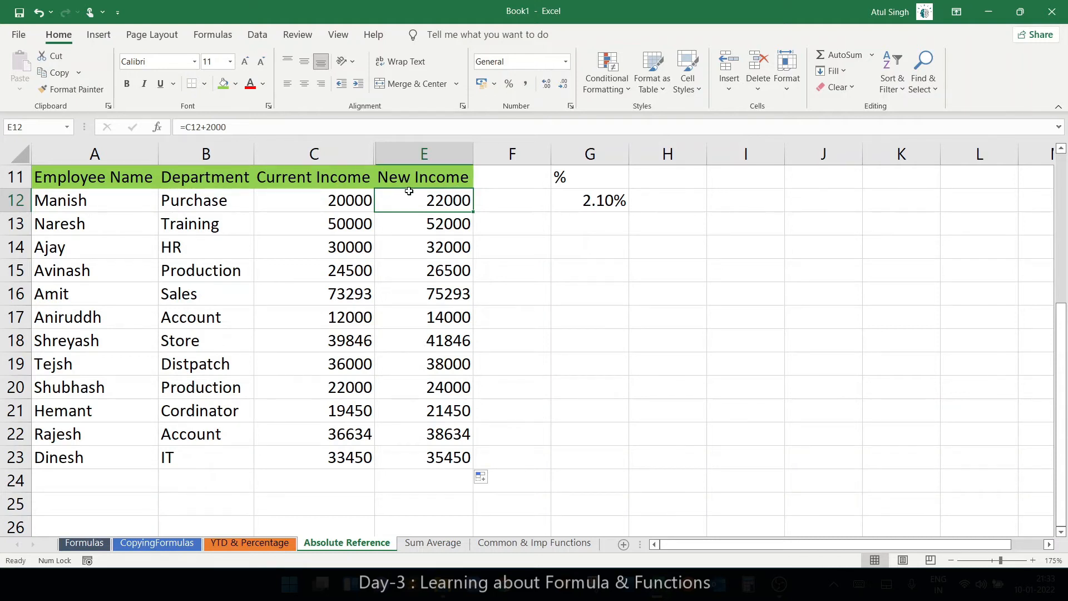
pyautogui.click(573, 178)
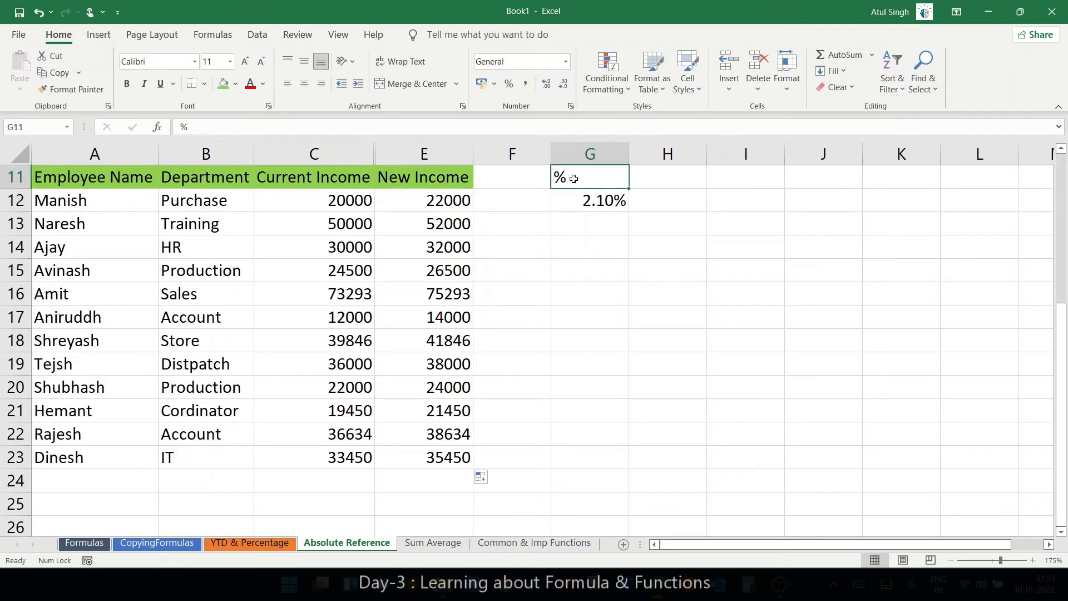
# Step: Fill the % header cell G11 with light blue and set the rate in G12 to 2.50%
pyautogui.click(235, 83)
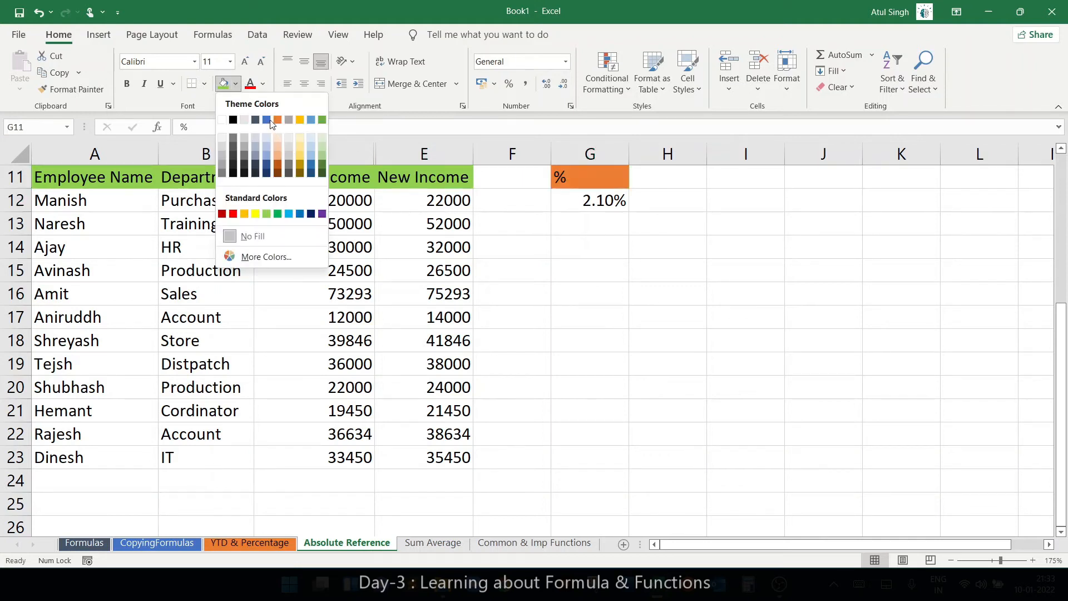
pyautogui.click(288, 213)
pyautogui.click(449, 201)
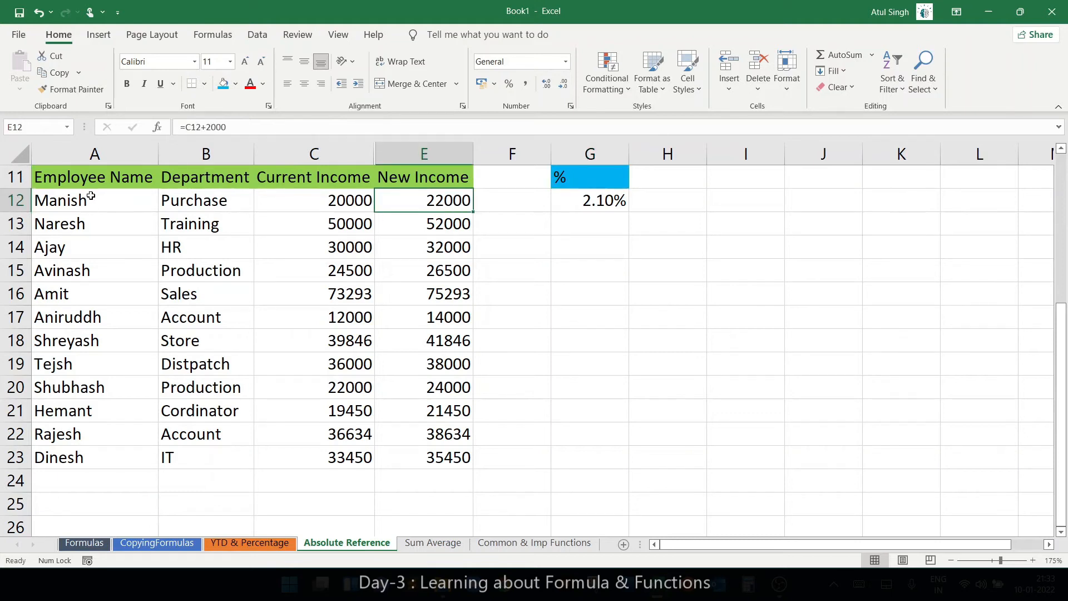
pyautogui.click(589, 205)
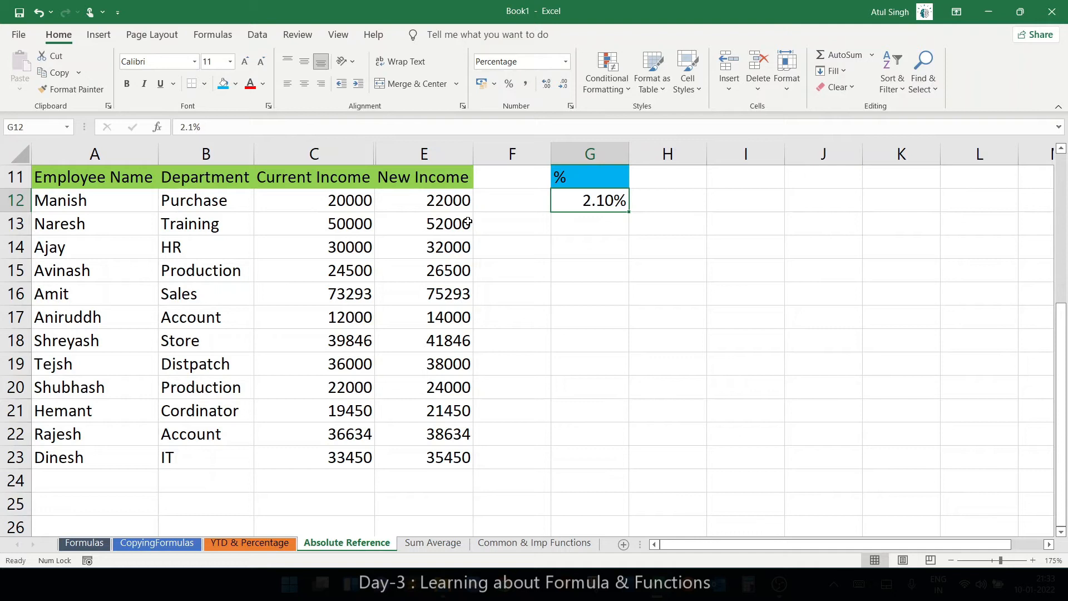
pyautogui.write('2')
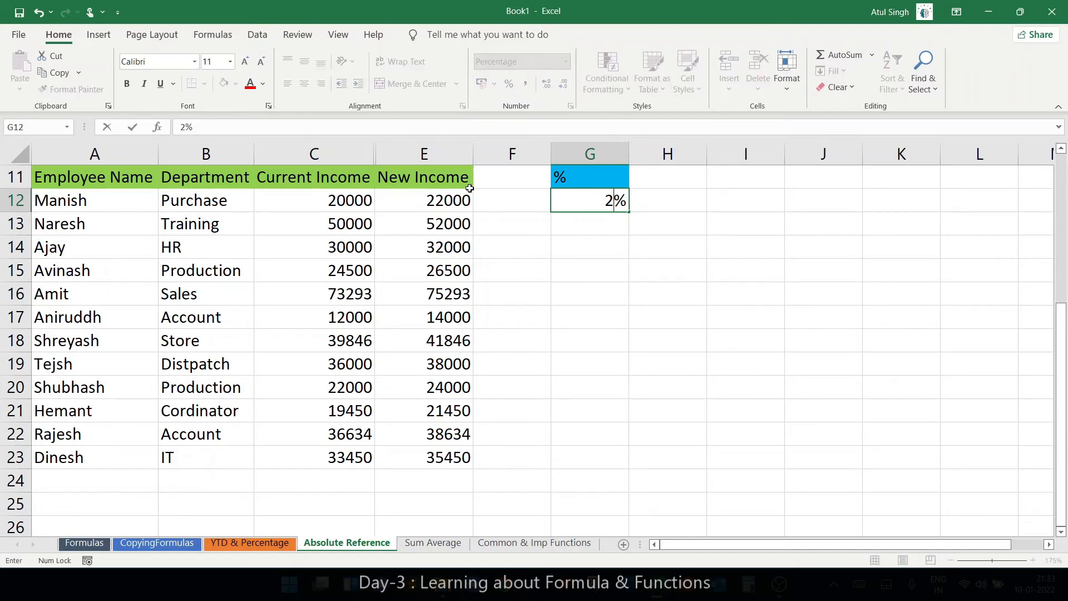
pyautogui.write('.50')
pyautogui.press('Return')
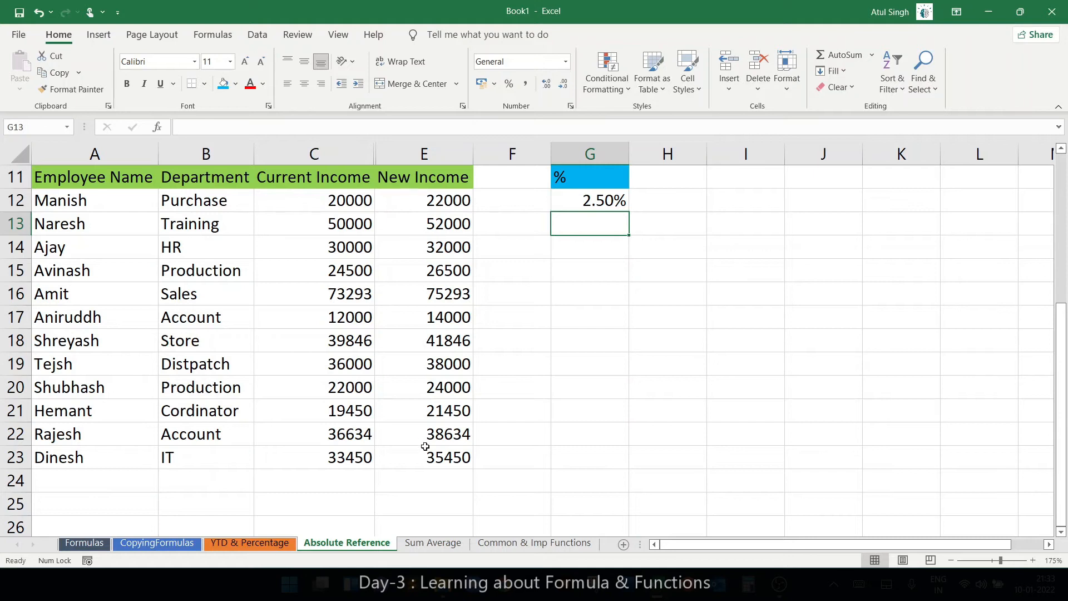
# Step: Replace the first New Income formula in E12 with =C12*G12
pyautogui.click(449, 200)
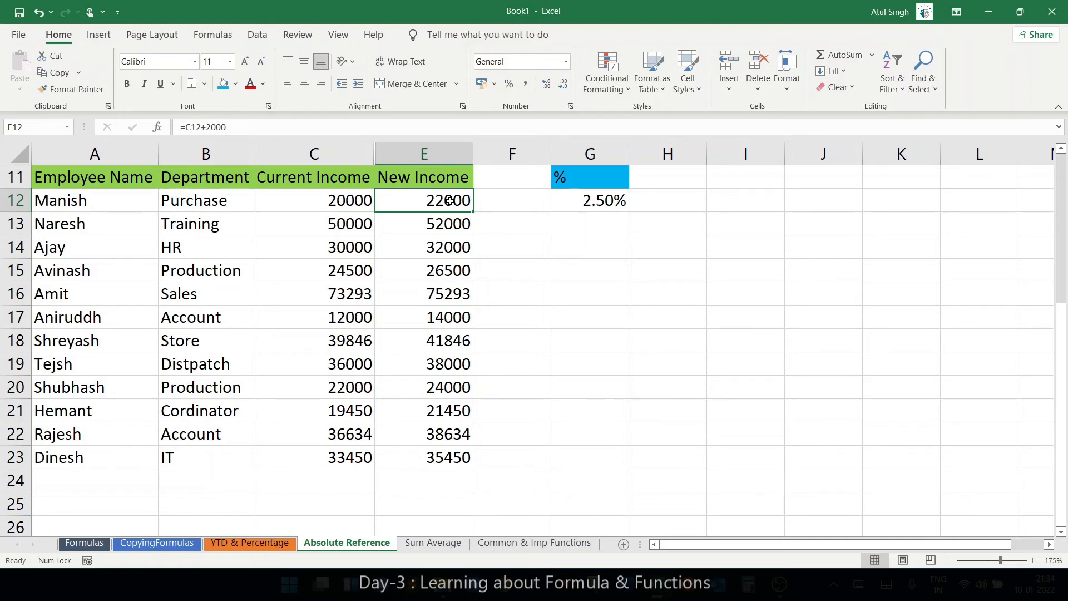
pyautogui.write('=')
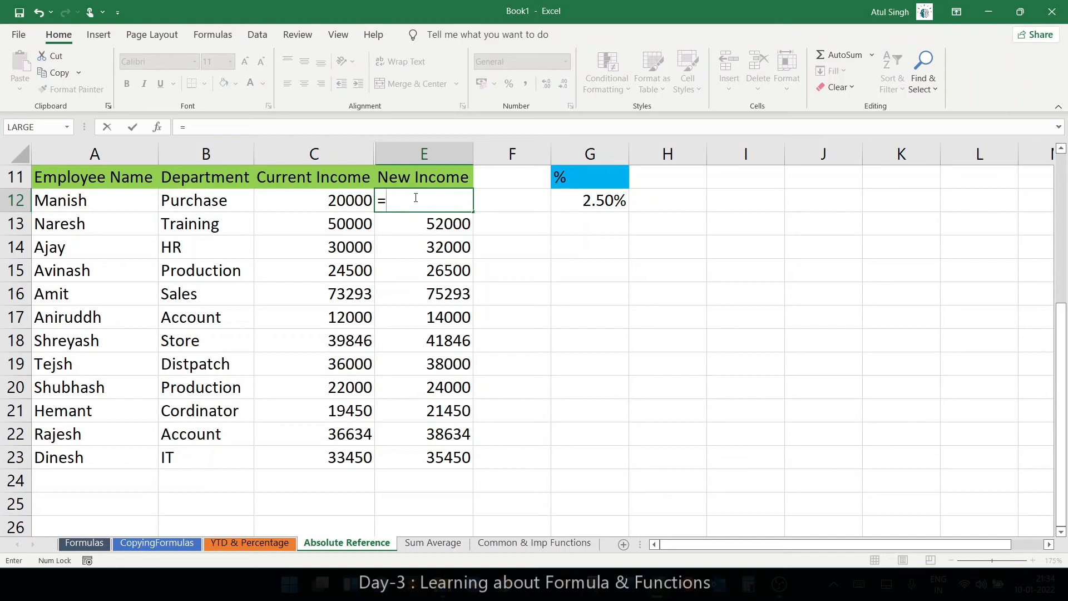
pyautogui.click(343, 196)
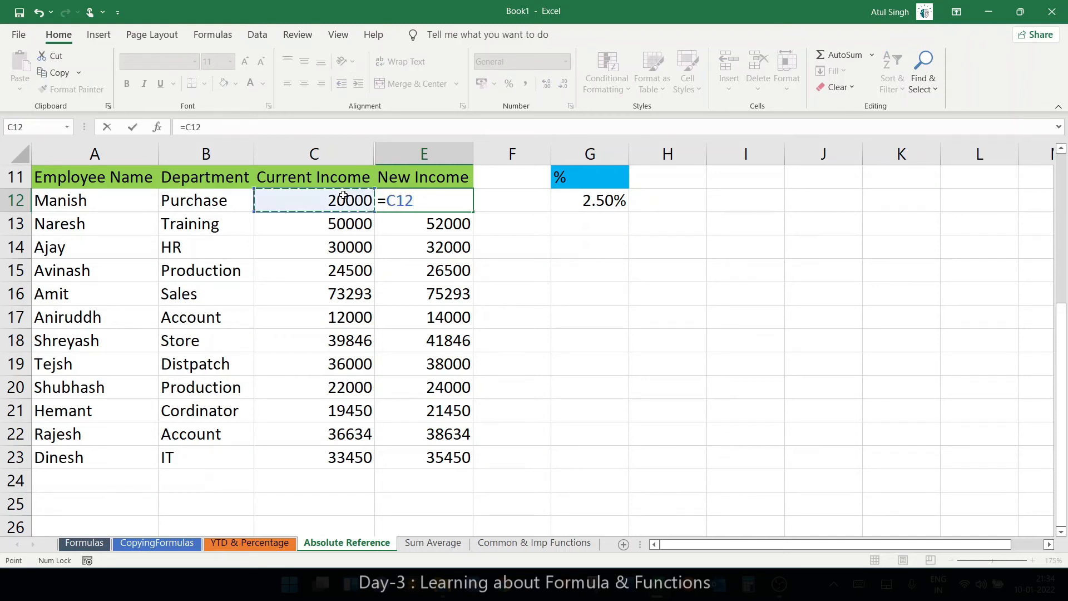
pyautogui.write('*')
pyautogui.click(592, 202)
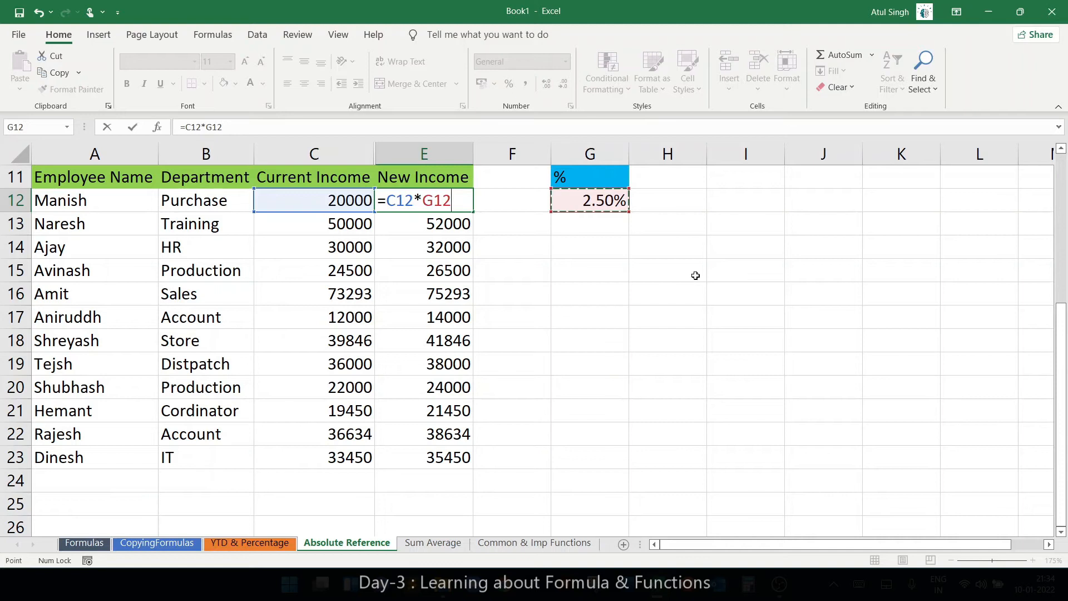
pyautogui.press('Return')
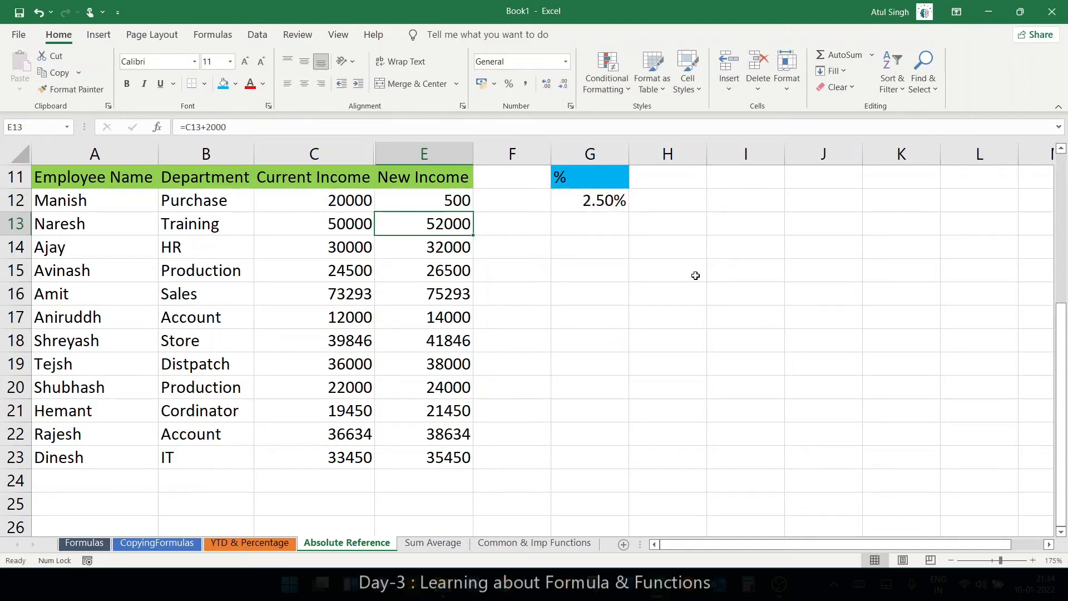
# Step: Extend the formula in E12 to add the current income, making it =C12*G12+C12
pyautogui.press('Up')
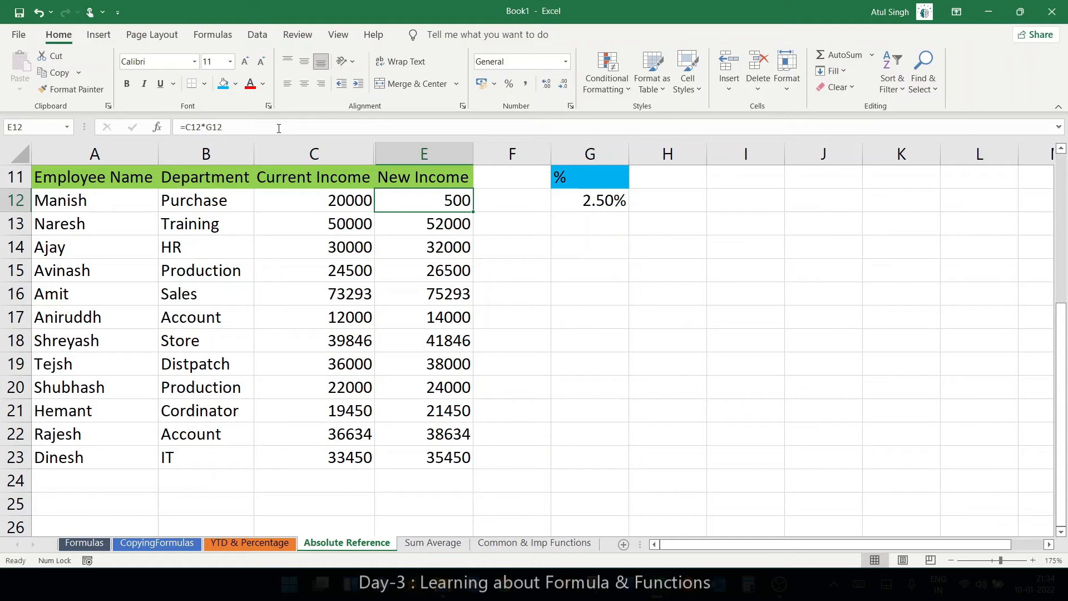
pyautogui.doubleClick(443, 201)
pyautogui.write('+')
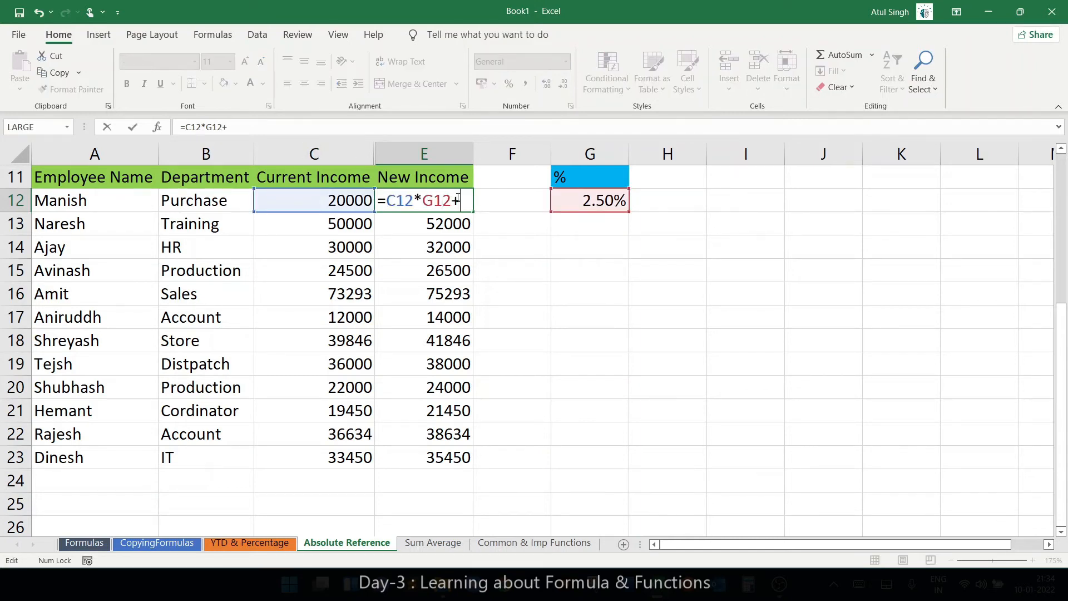
pyautogui.click(322, 203)
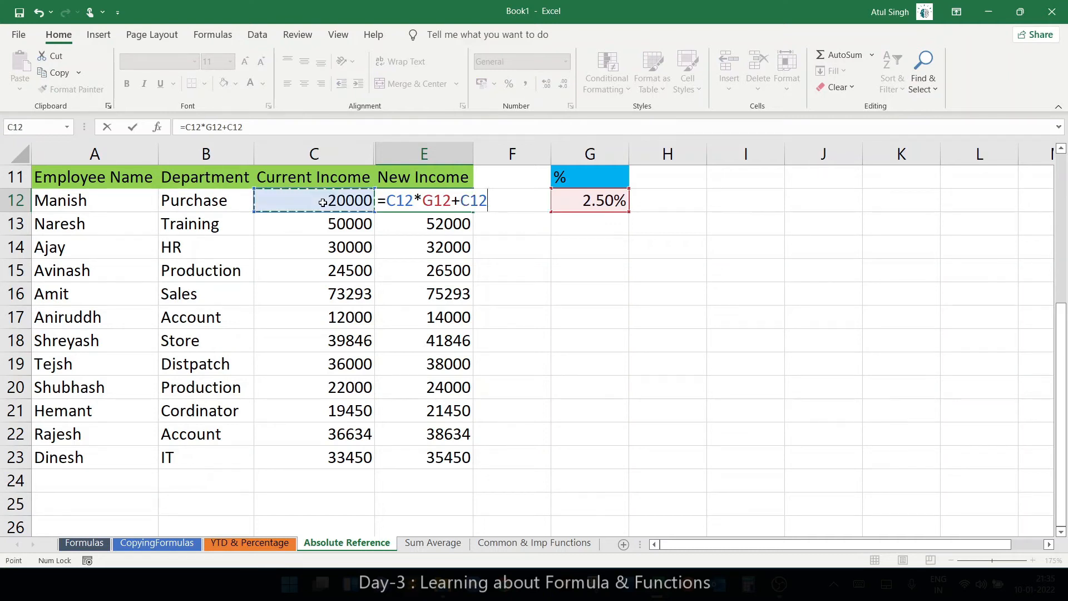
pyautogui.press('Return')
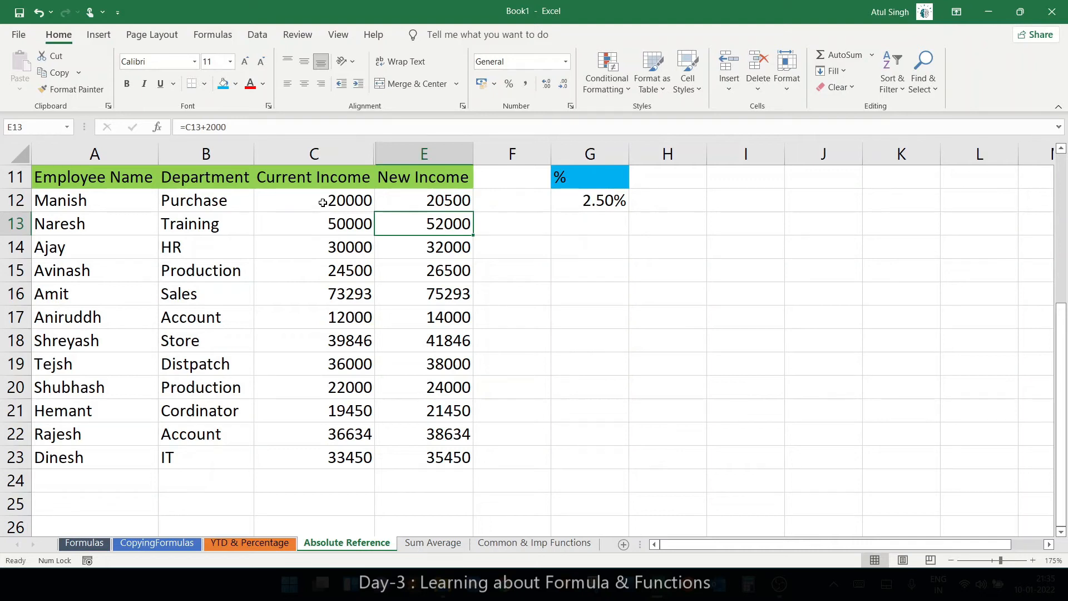
# Step: Copy the E12 formula down the New Income column through E23
pyautogui.click(443, 201)
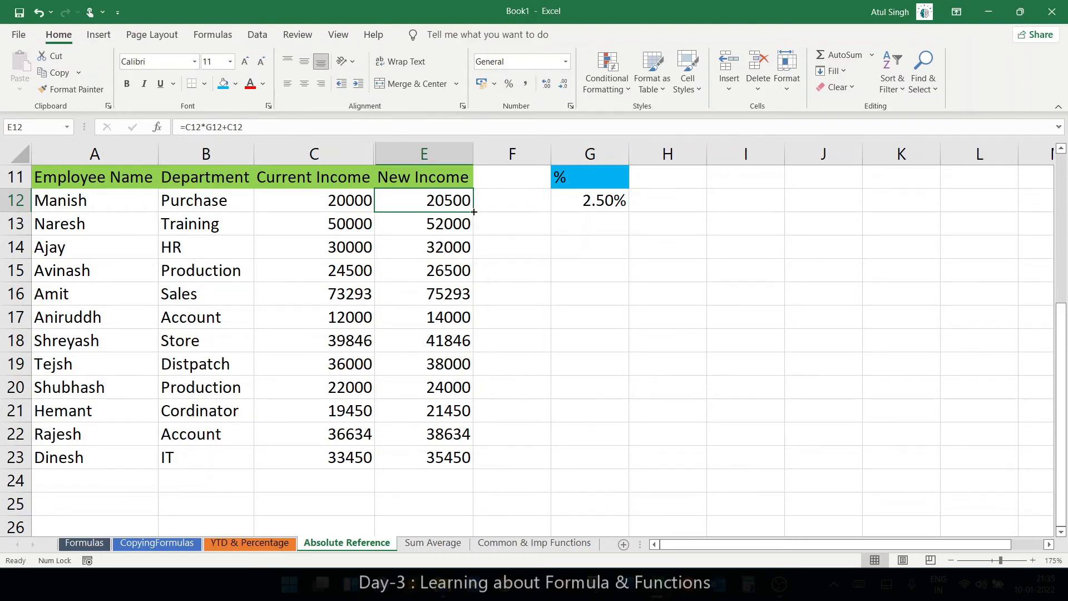
pyautogui.moveTo(474, 212); pyautogui.dragTo(452, 459)
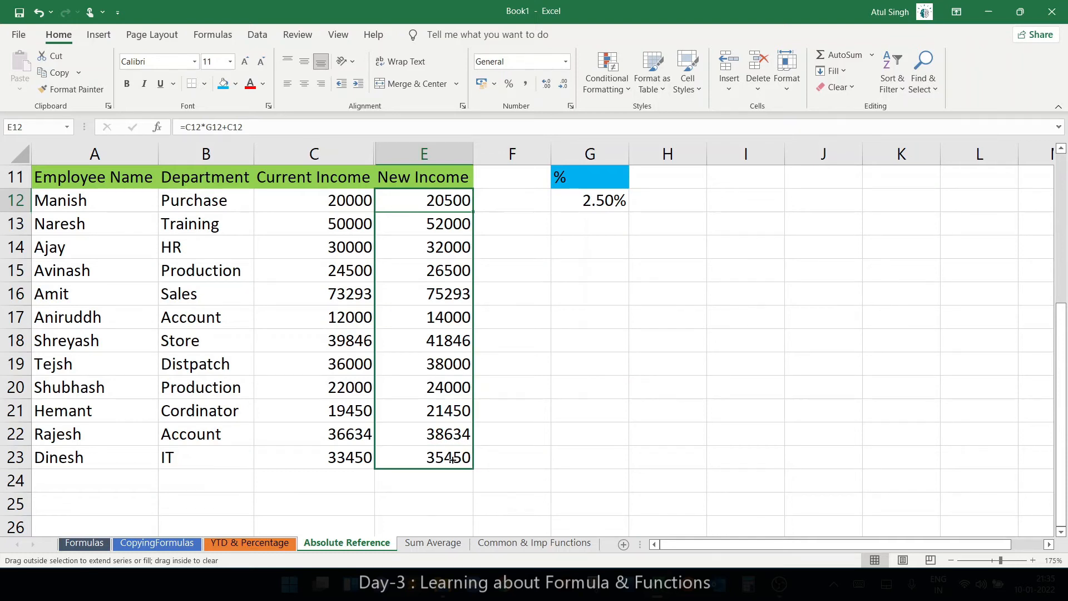
pyautogui.moveTo(452, 459); pyautogui.dragTo(452, 460)
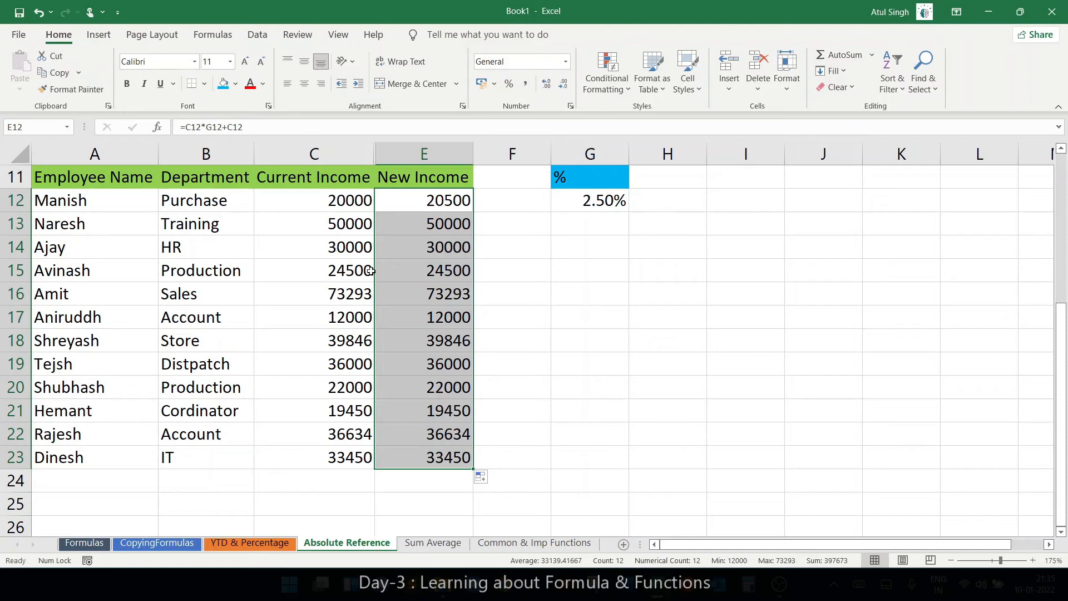
# Step: Compare the copied New Income formulas with E12 and examine which column G cells they reference
pyautogui.click(417, 343)
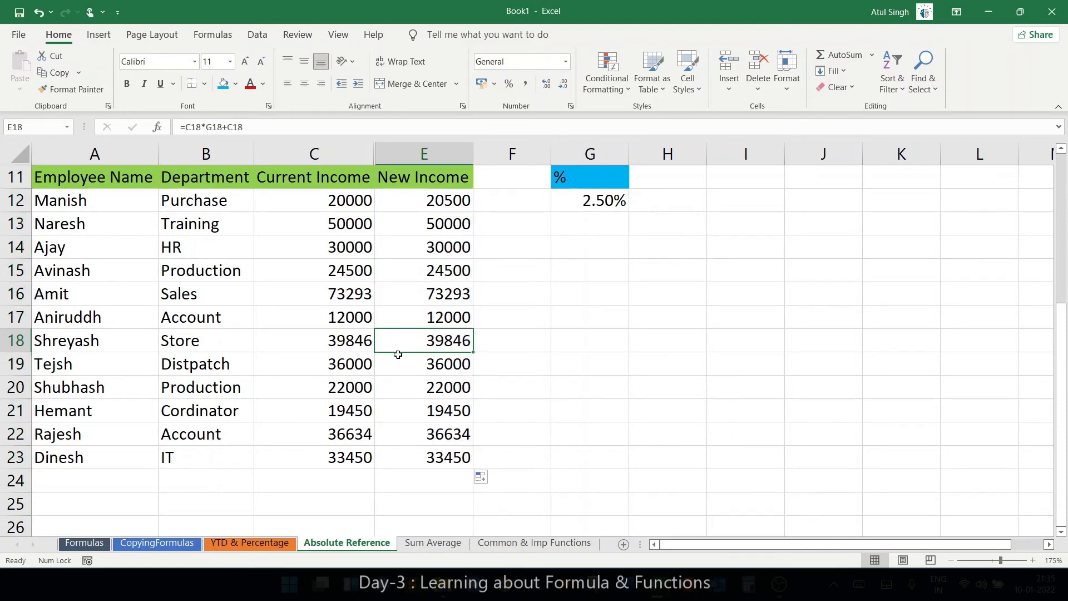
pyautogui.click(421, 364)
pyautogui.click(421, 388)
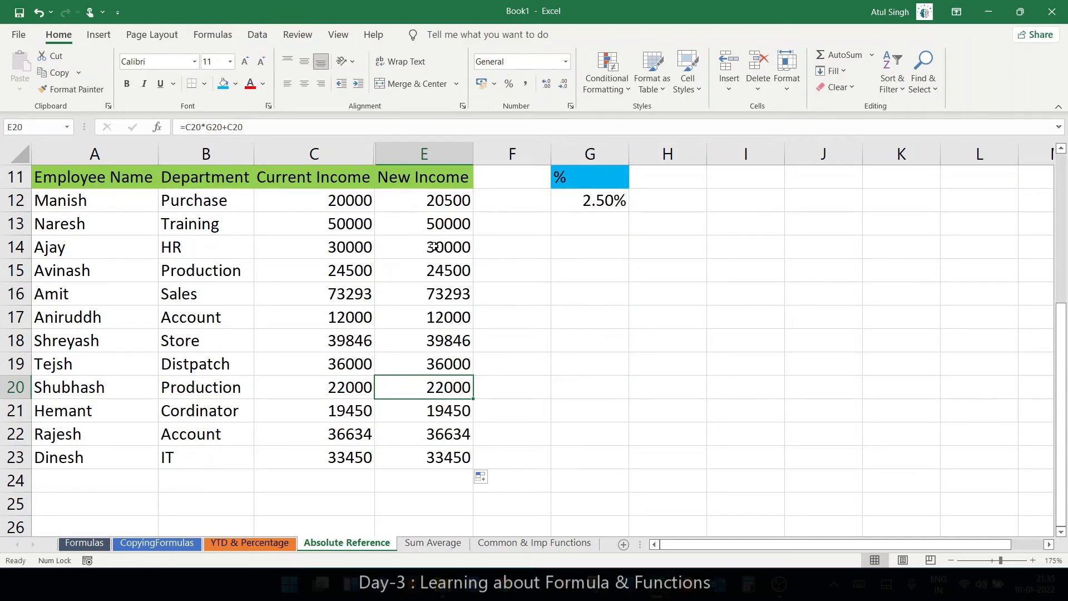
pyautogui.doubleClick(439, 318)
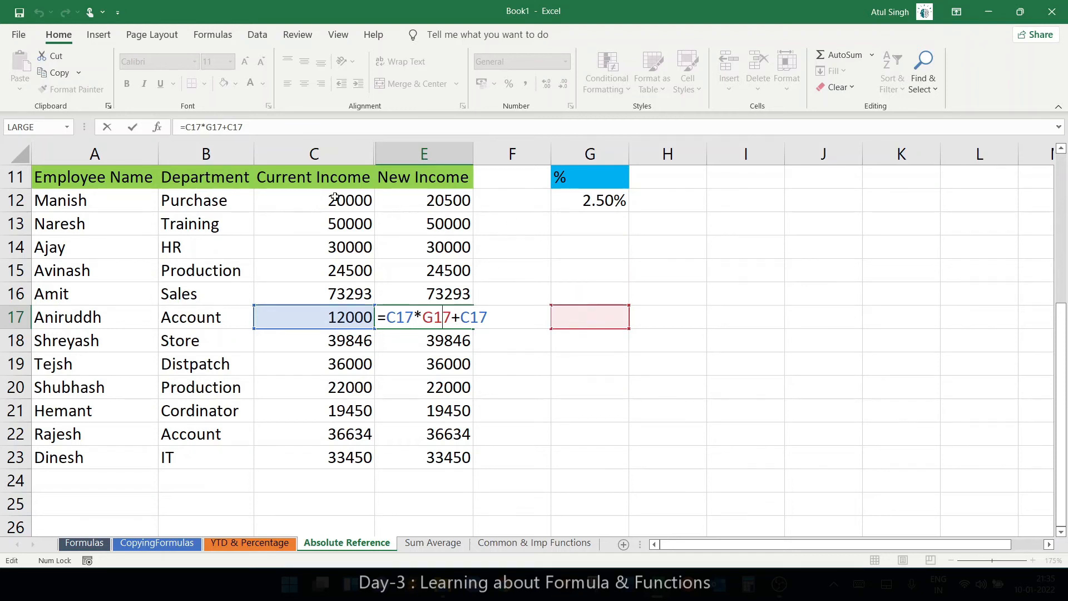
pyautogui.doubleClick(419, 201)
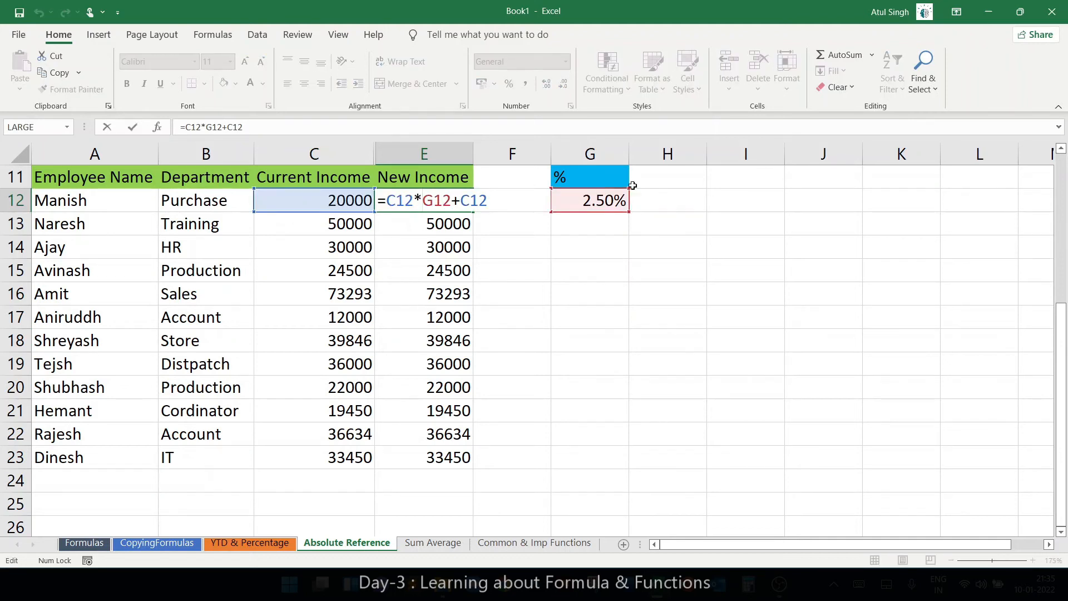
pyautogui.press('Return')
pyautogui.doubleClick(464, 295)
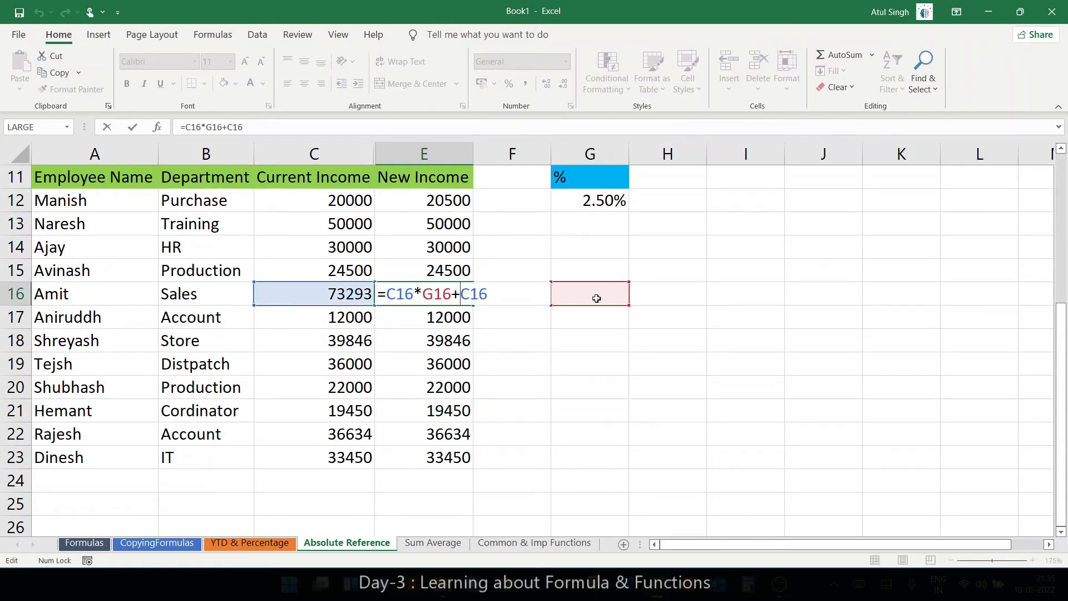
pyautogui.press('Return')
pyautogui.doubleClick(430, 437)
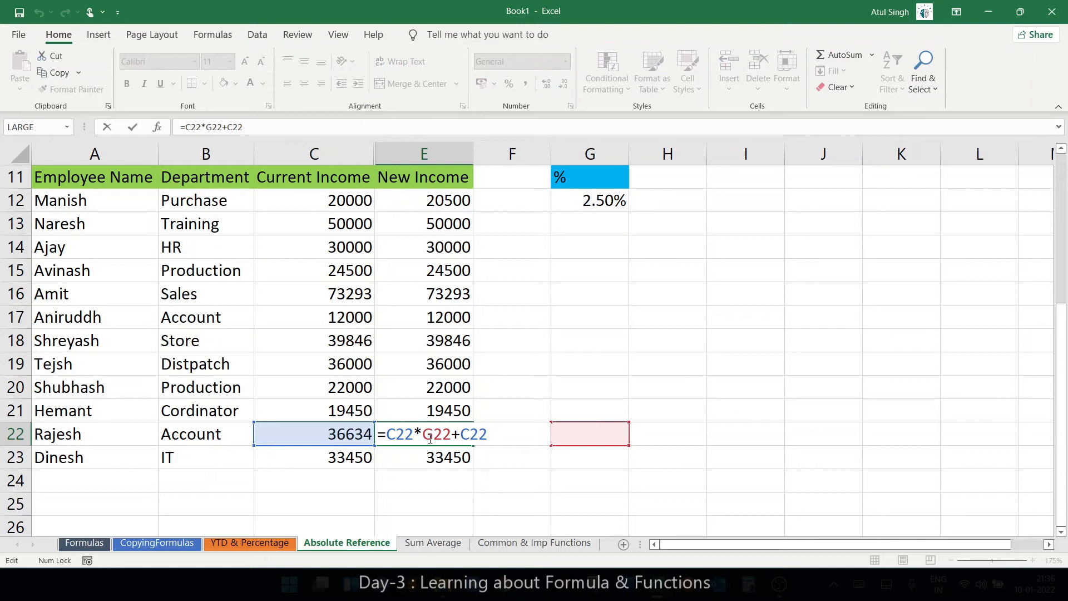
pyautogui.press('Escape')
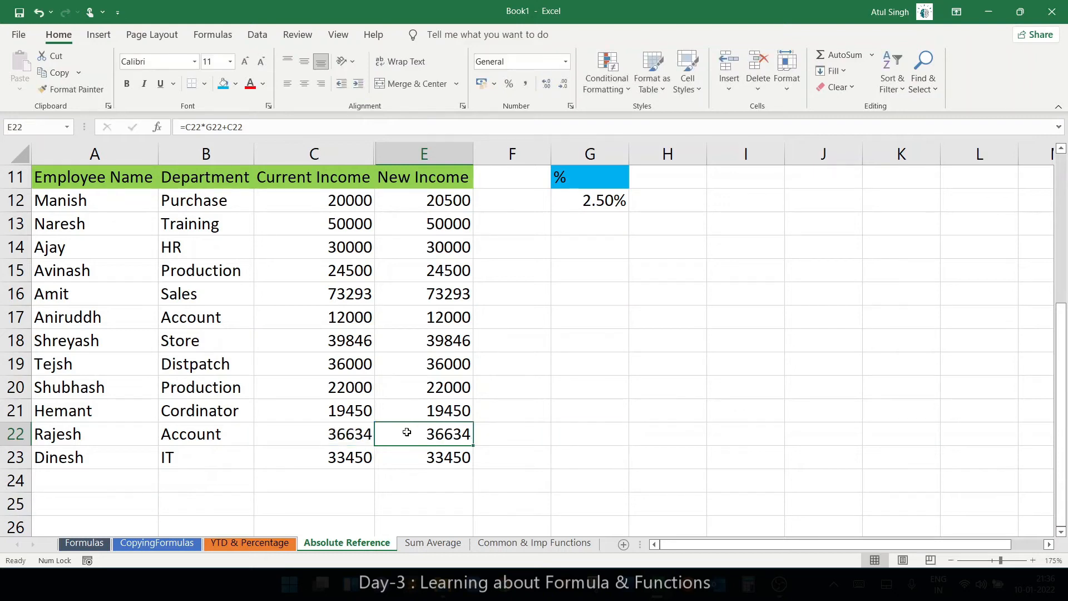
pyautogui.click(588, 199)
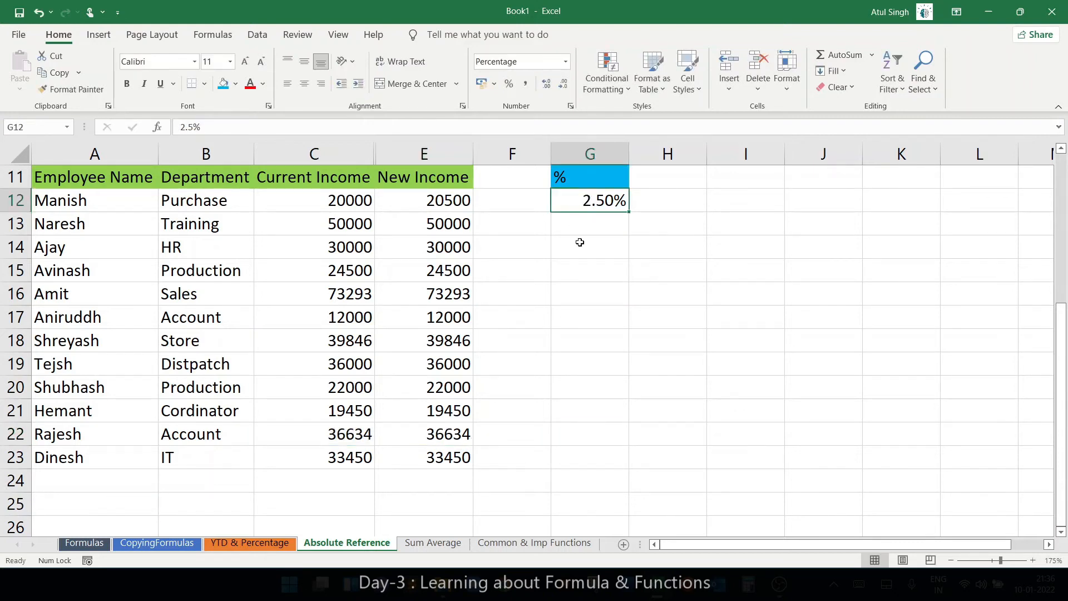
pyautogui.moveTo(587, 223); pyautogui.dragTo(579, 451)
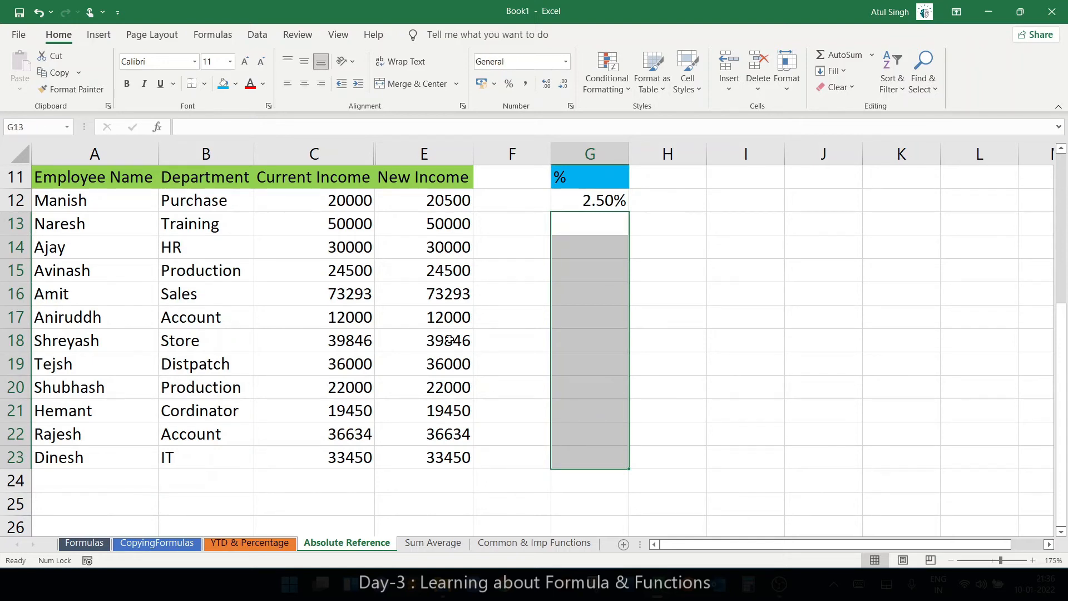
pyautogui.click(445, 202)
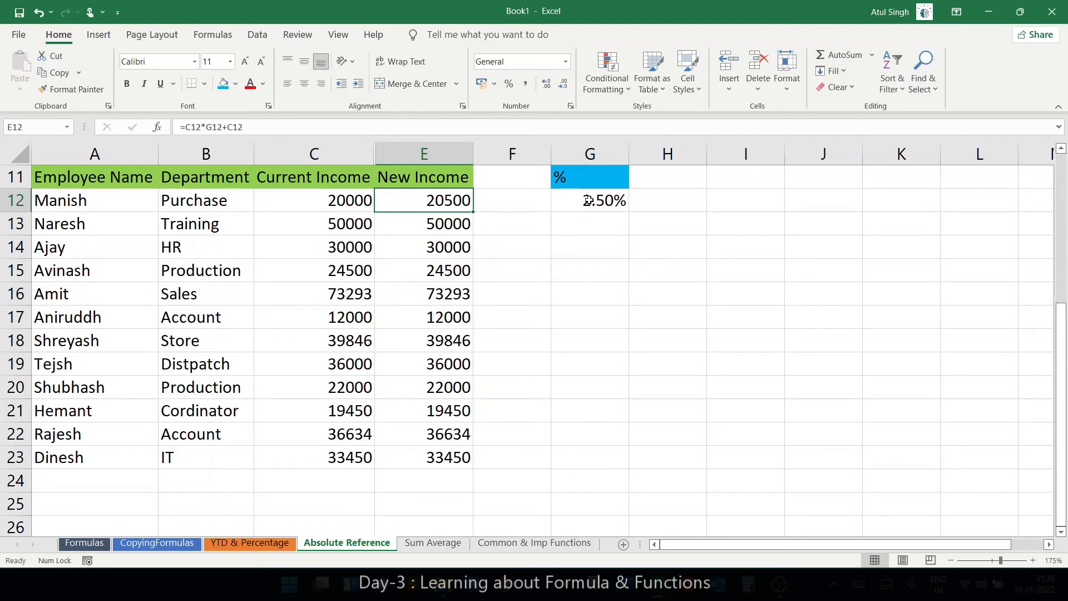
# Step: Examine the cell references in the % Change and YTD Profit formulas on the YTD & Percentage sheet
pyautogui.click(245, 542)
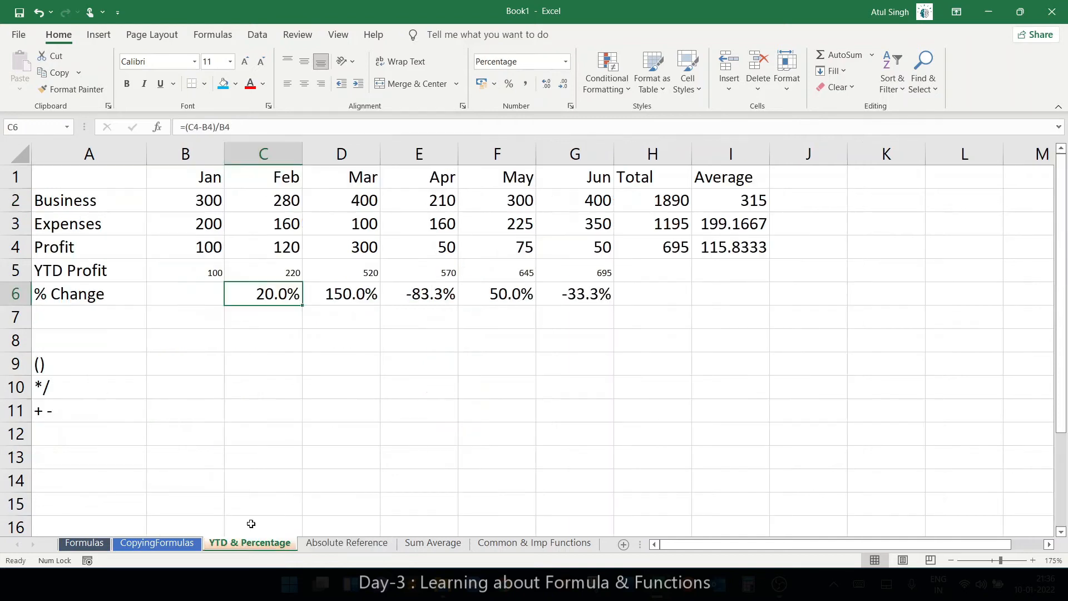
pyautogui.doubleClick(294, 294)
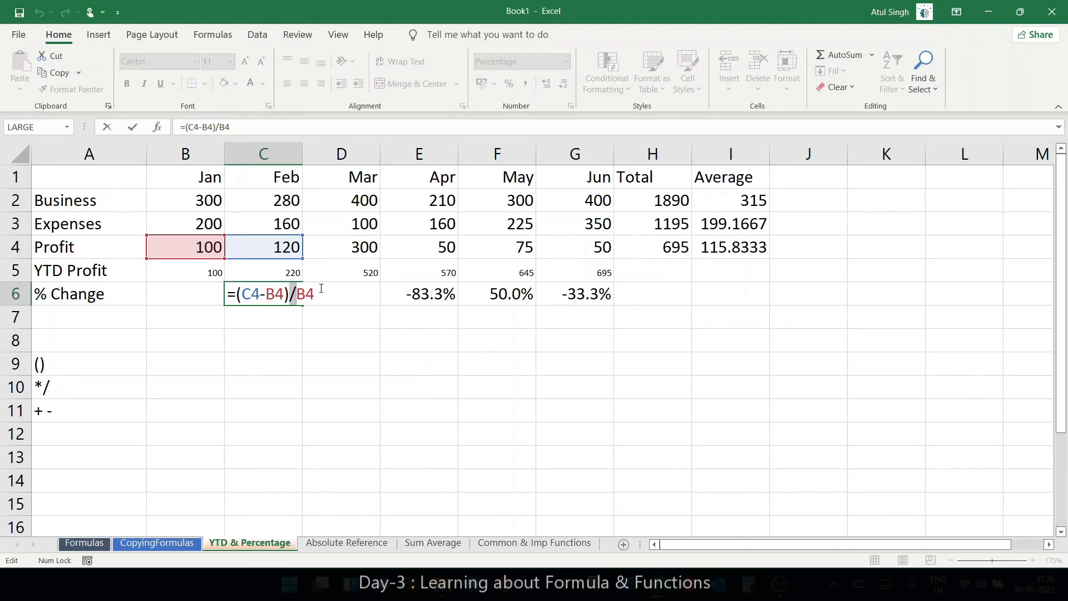
pyautogui.press('Escape')
pyautogui.doubleClick(358, 276)
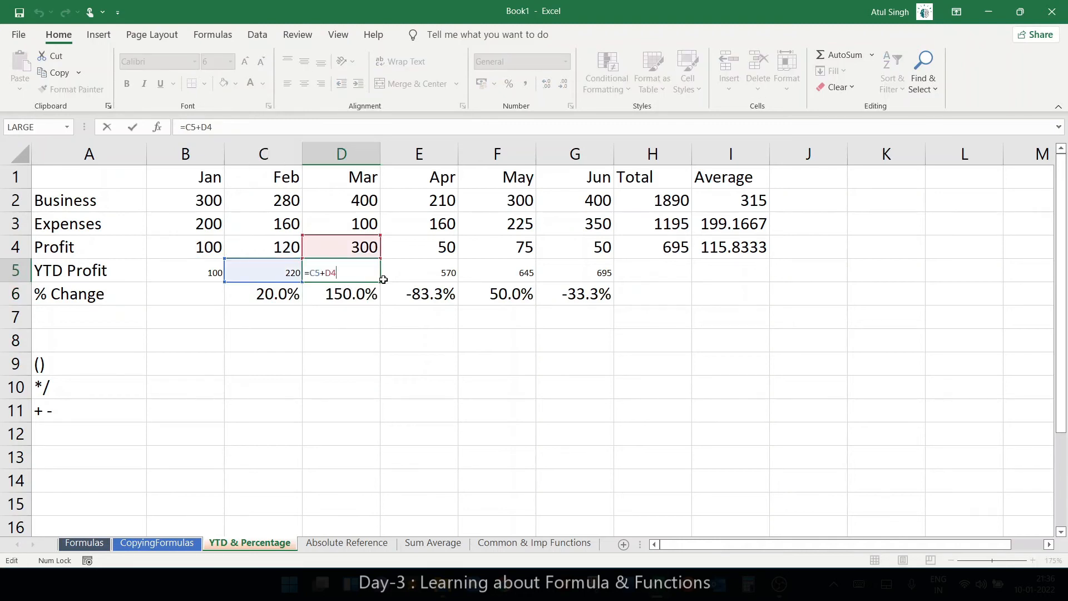
pyautogui.press('Escape')
pyautogui.doubleClick(281, 270)
pyautogui.click(361, 272)
pyautogui.doubleClick(378, 273)
pyautogui.doubleClick(426, 267)
pyautogui.press('Escape')
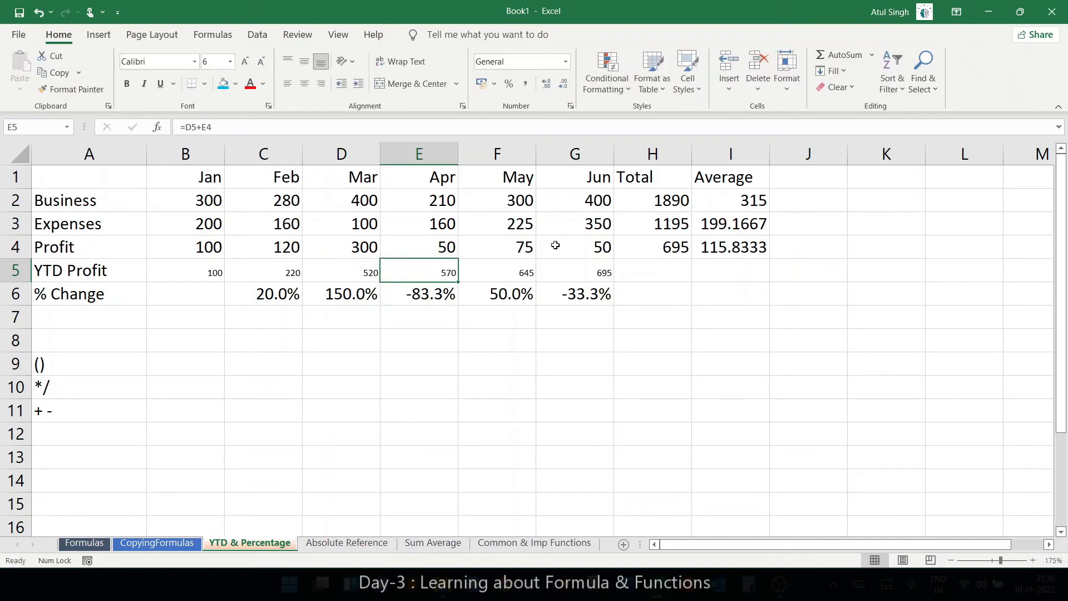
# Step: Return to the Absolute Reference sheet and examine the references in the New Income formulas of E12, E13 and E15
pyautogui.click(352, 541)
pyautogui.doubleClick(456, 225)
pyautogui.press('Escape')
pyautogui.click(460, 204)
pyautogui.doubleClick(460, 204)
pyautogui.press('Escape')
pyautogui.click(455, 278)
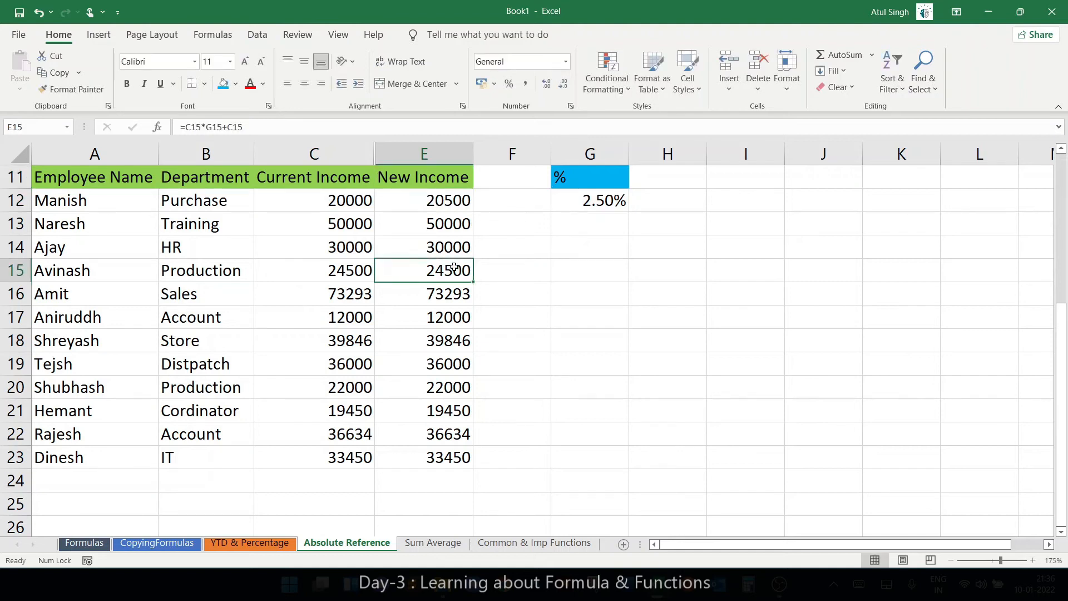
pyautogui.doubleClick(455, 278)
pyautogui.press('Escape')
# Step: Make the percentage reference in E12 absolute as =C12*$G$12+C12 and copy the formula down the New Income column through E23
pyautogui.click(451, 206)
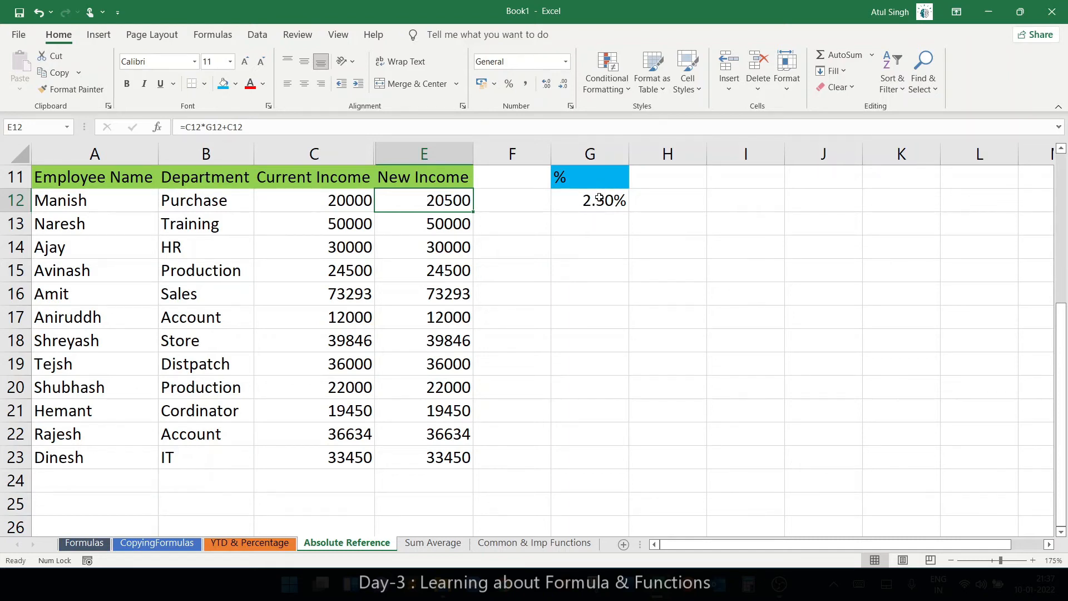
pyautogui.doubleClick(441, 200)
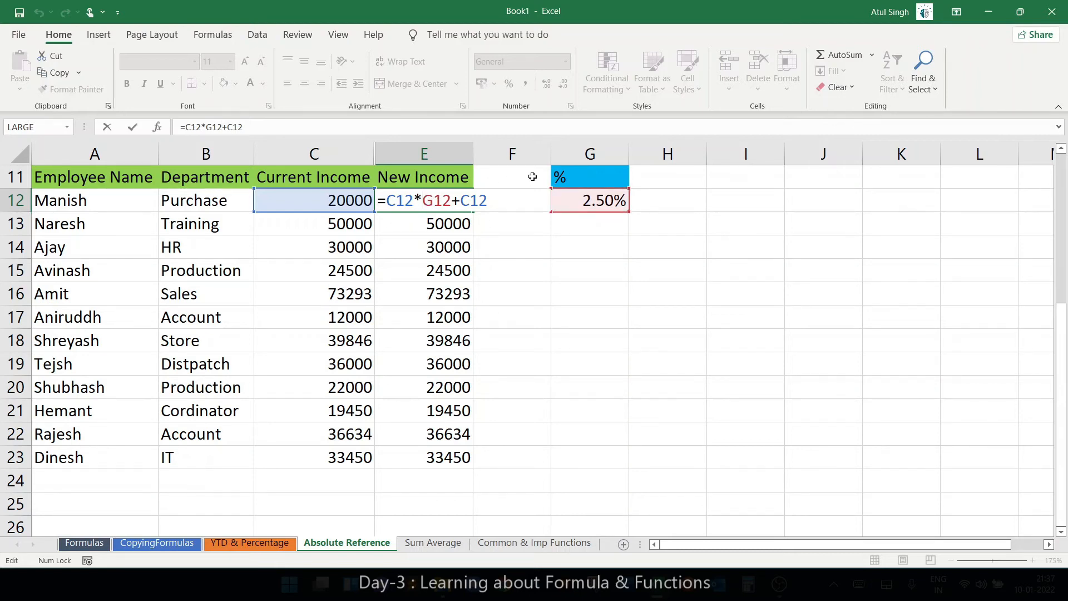
pyautogui.write('$')
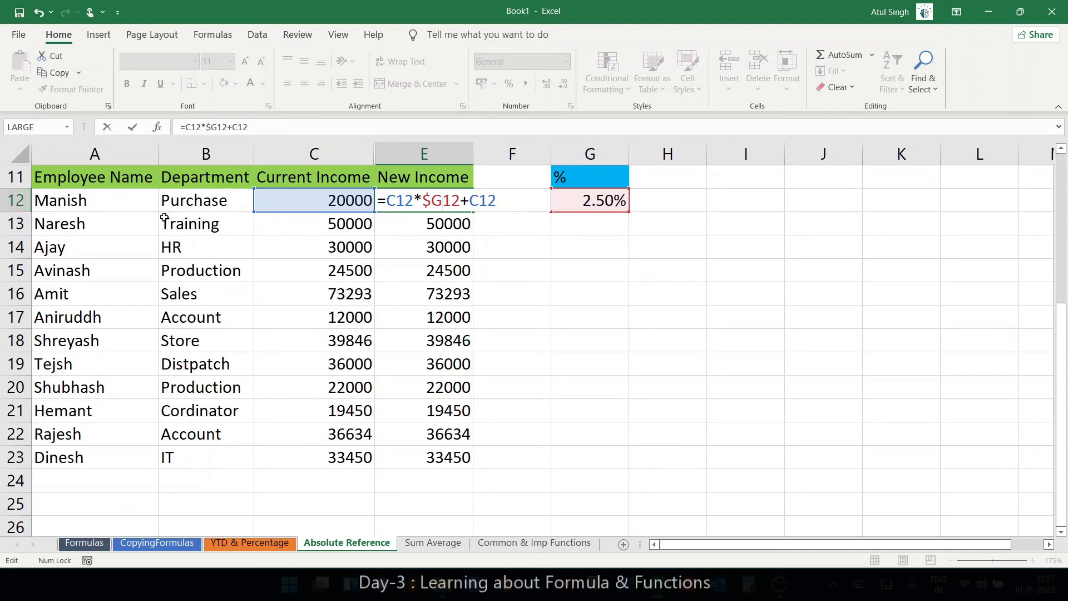
pyautogui.write('$')
pyautogui.press('Return')
pyautogui.click(426, 199)
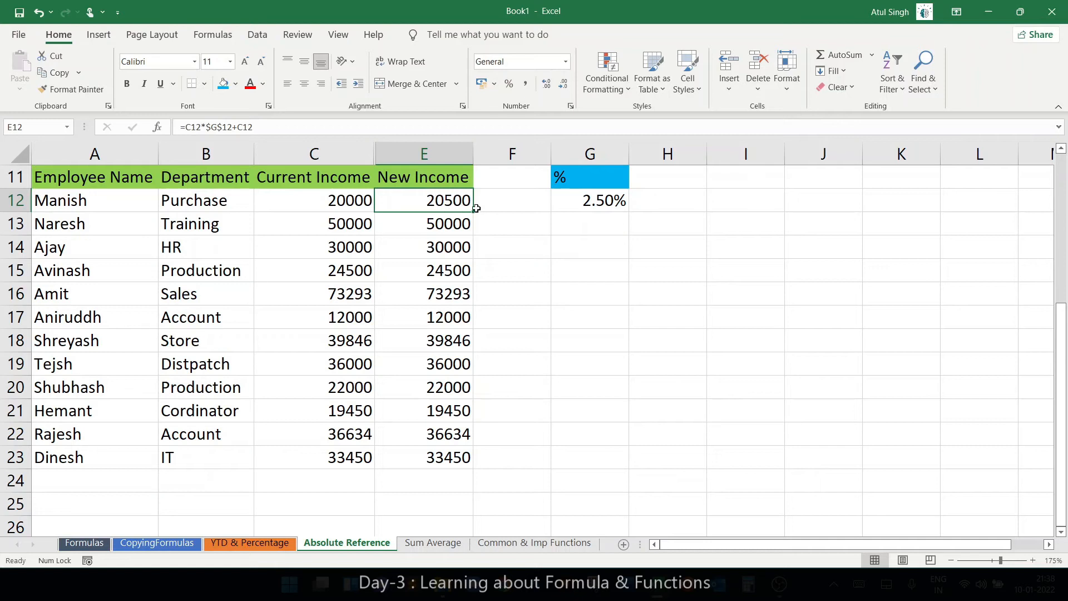
pyautogui.moveTo(477, 204); pyautogui.dragTo(445, 455)
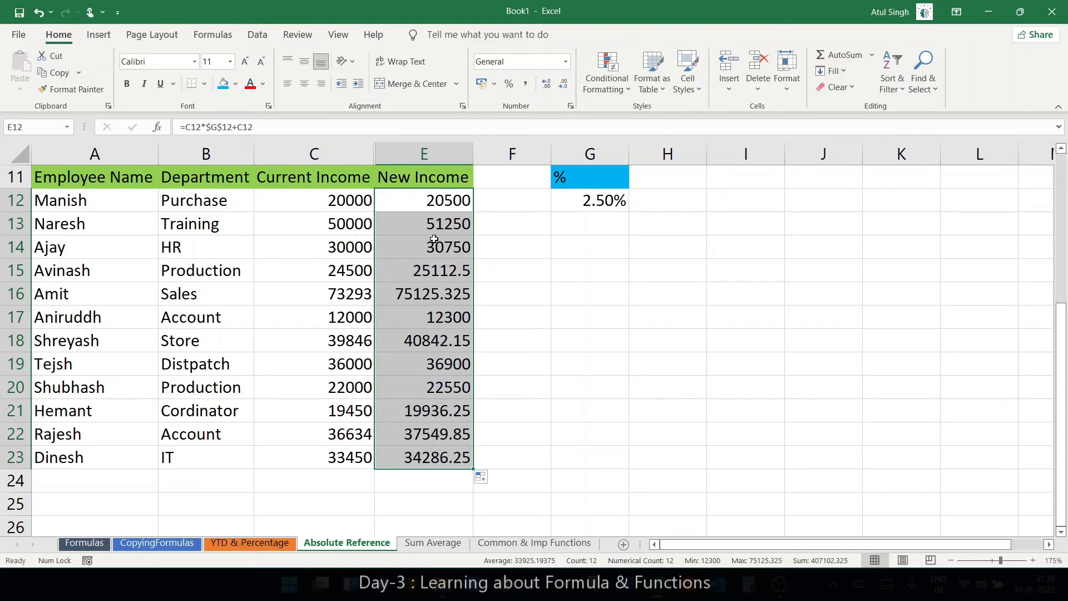
# Step: Try different raise percentages in G12 by setting it to 5%, 10% and finally 20%
pyautogui.click(583, 200)
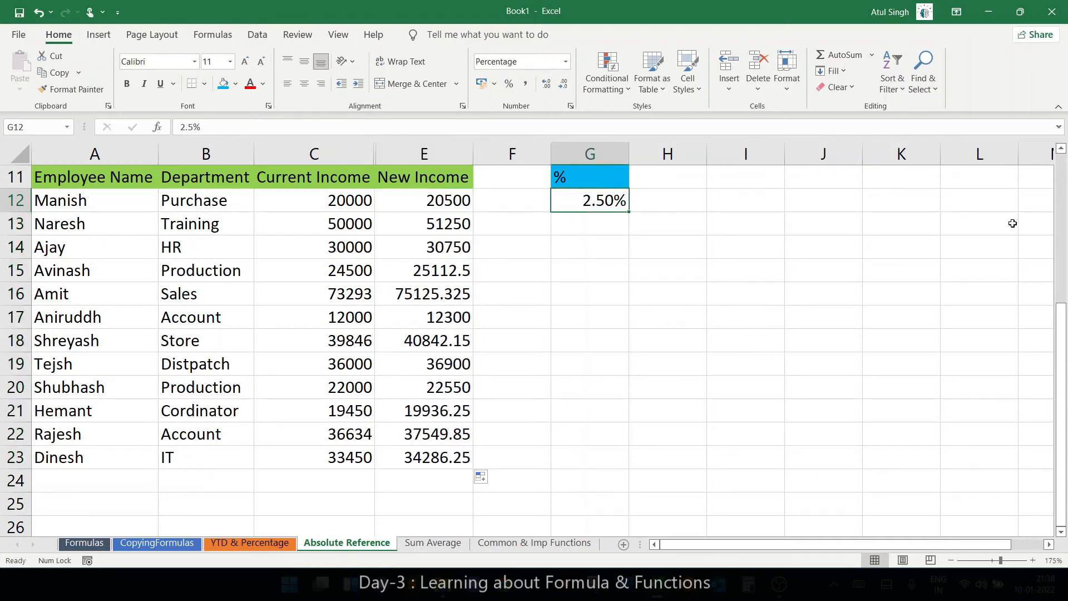
pyautogui.write('5')
pyautogui.press('Return')
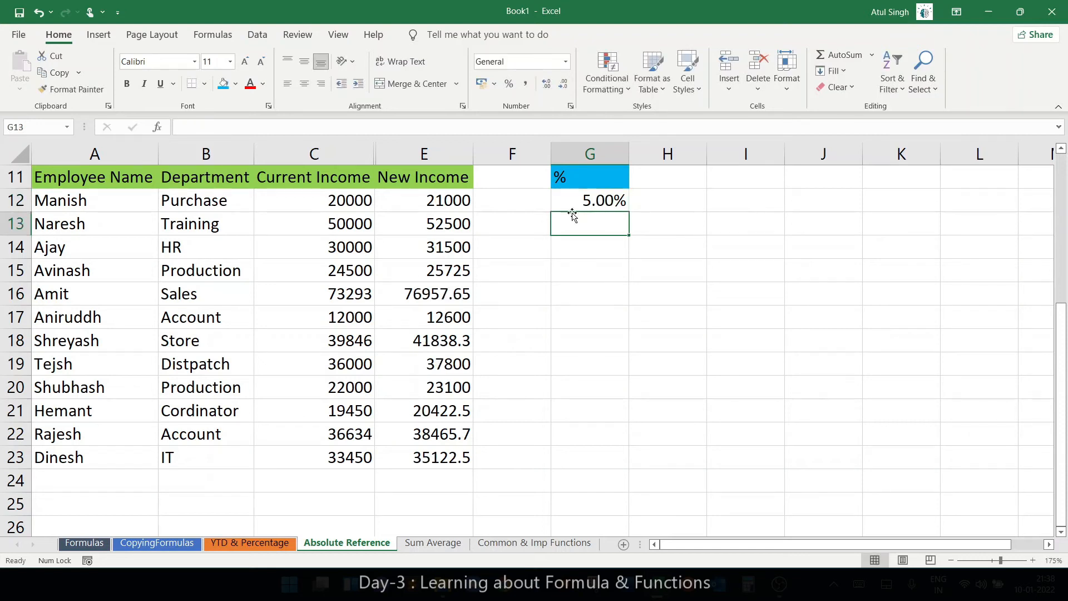
pyautogui.click(589, 201)
pyautogui.write('10')
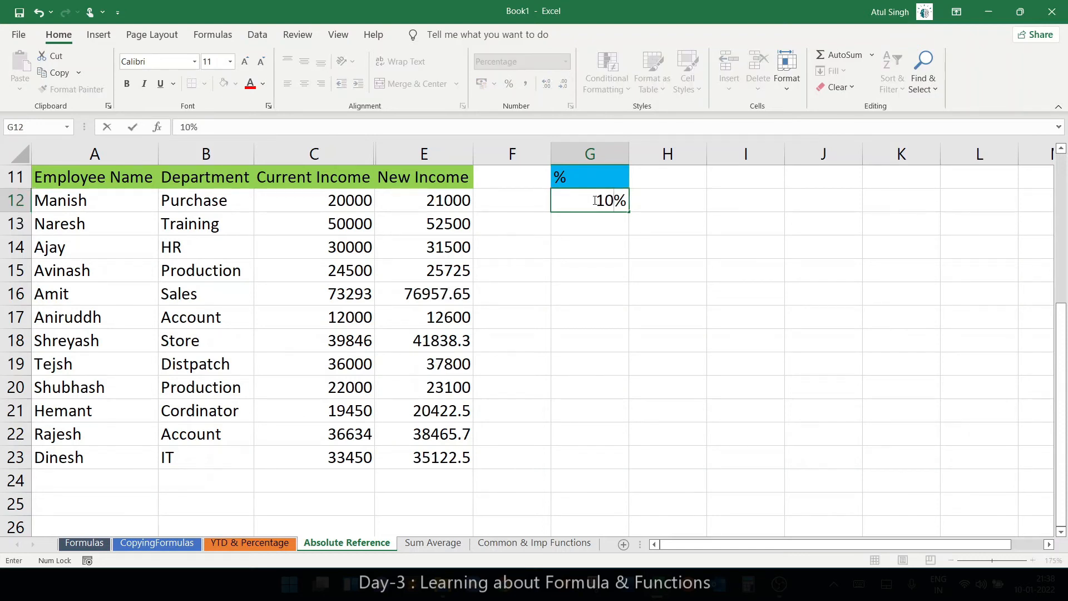
pyautogui.press('Return')
pyautogui.click(599, 207)
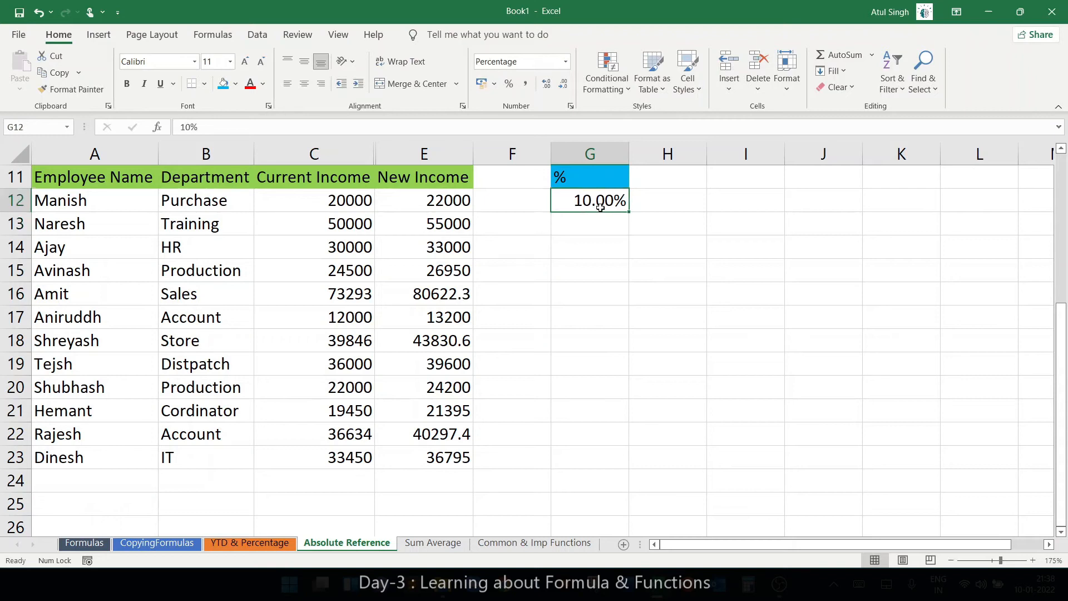
pyautogui.write('20')
pyautogui.press('Return')
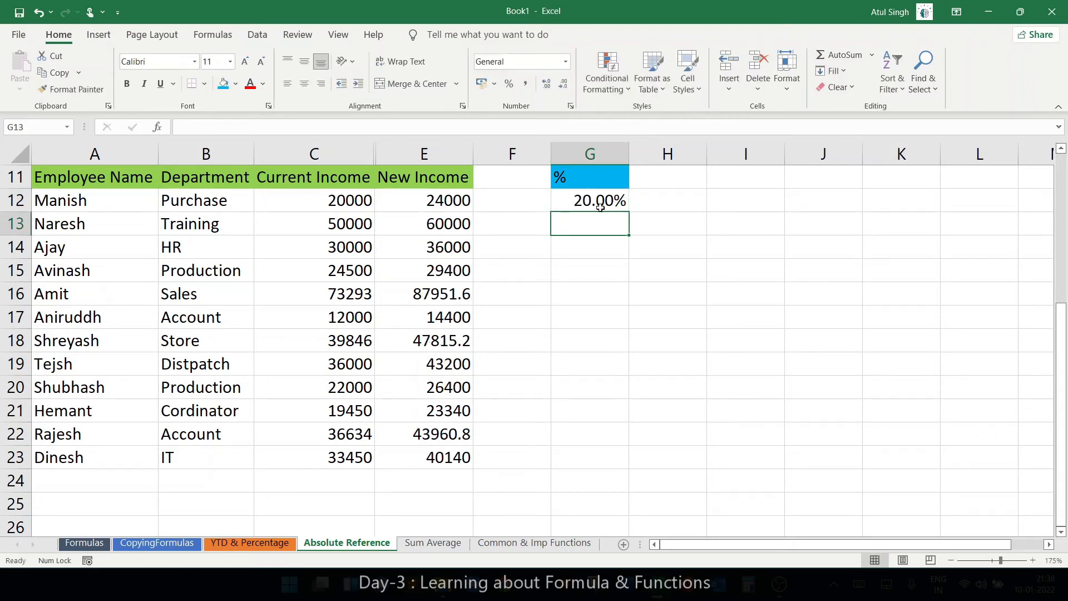
# Step: Re-enter the New Income formula in E12 as =C12*$G$12+C12, cycling the G12 reference through its relative, mixed and absolute forms
pyautogui.click(440, 203)
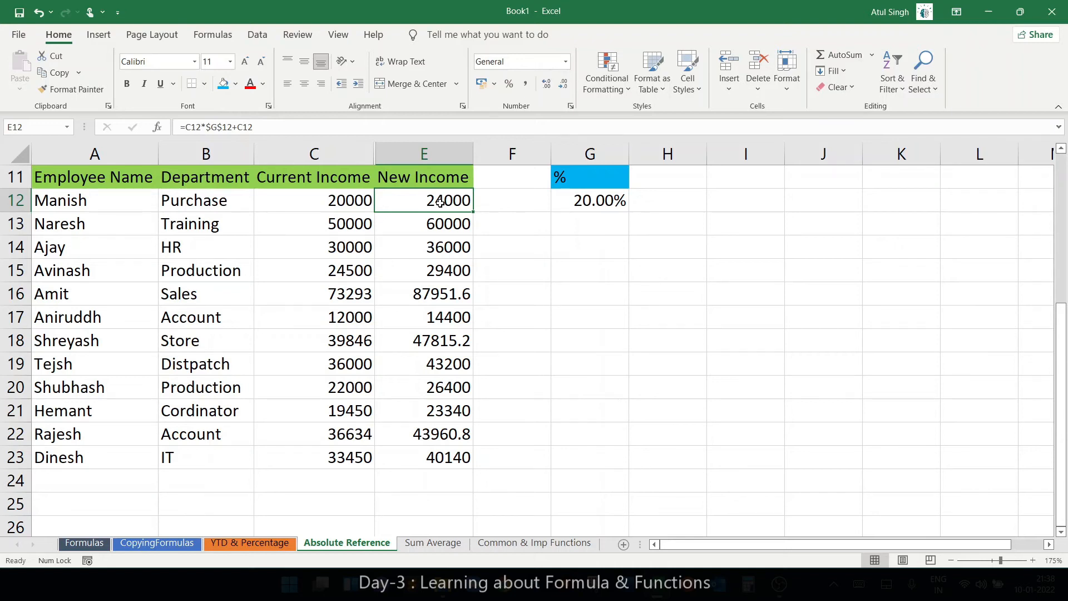
pyautogui.write('=')
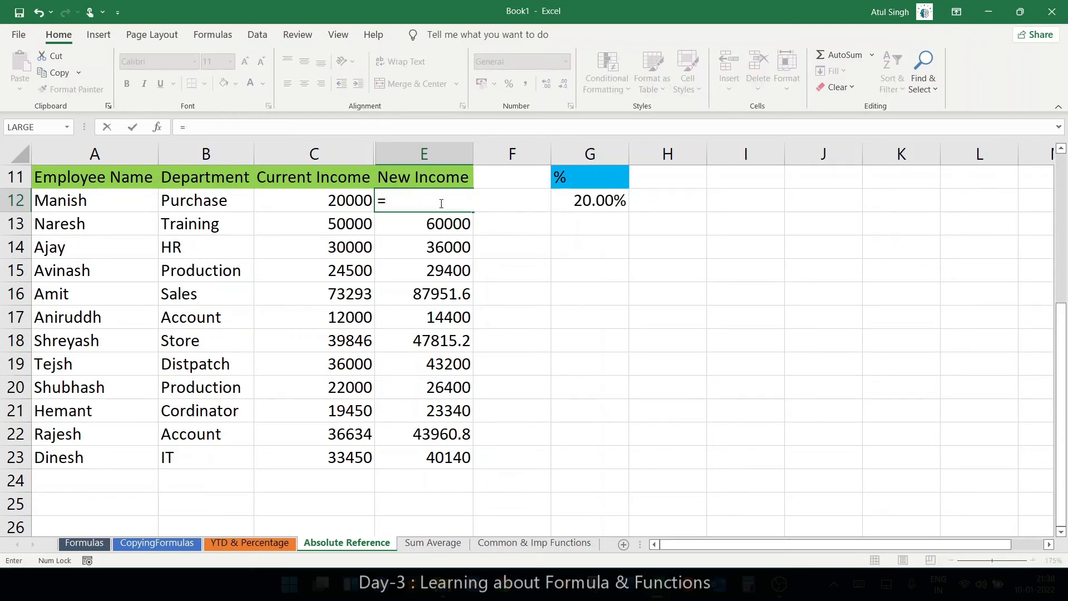
pyautogui.click(330, 203)
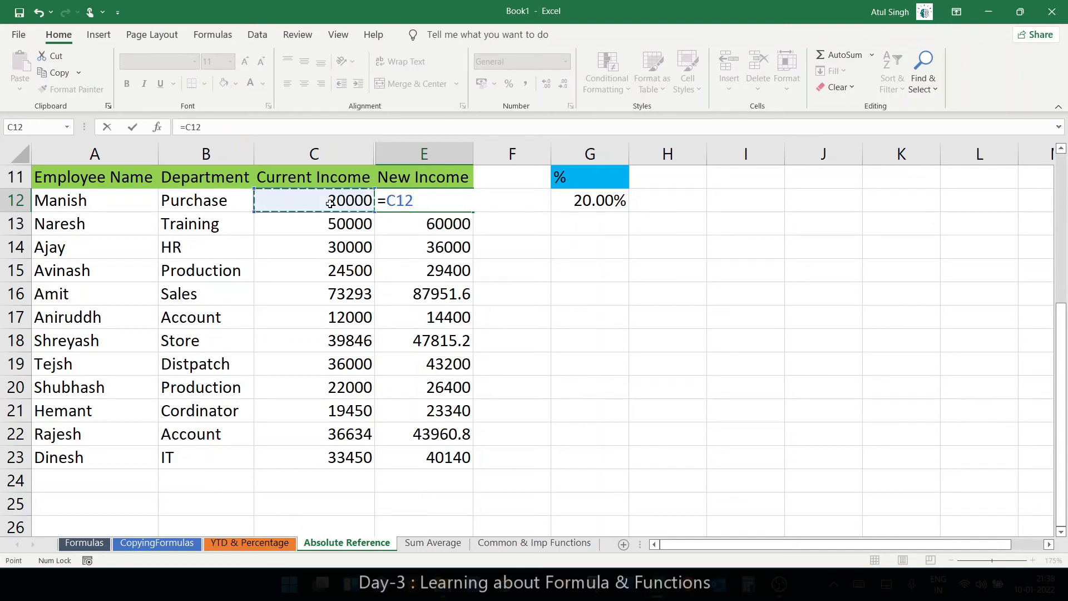
pyautogui.write('*')
pyautogui.click(589, 201)
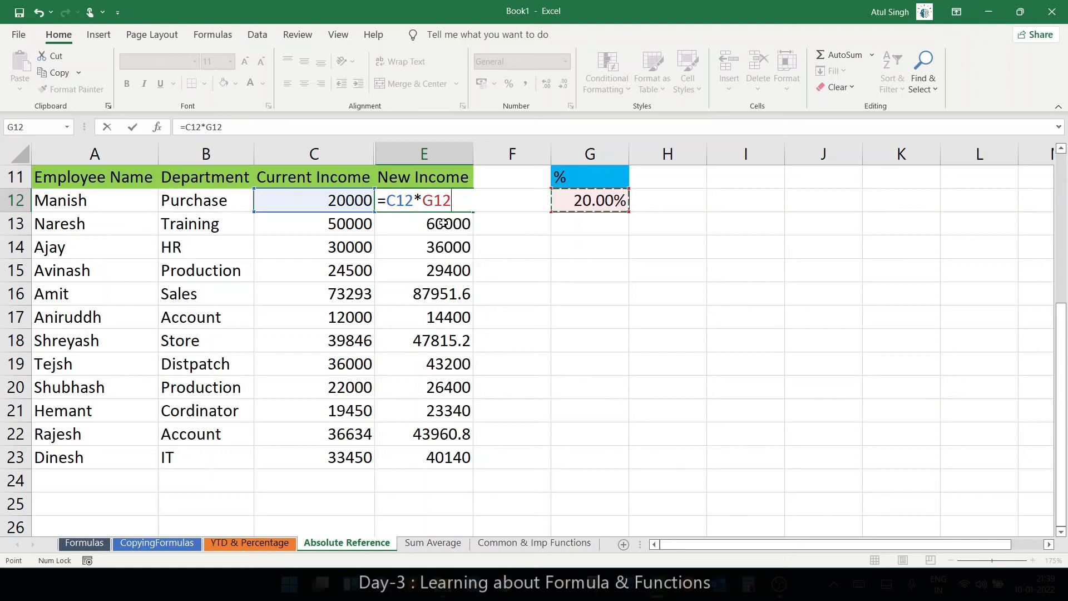
pyautogui.press('F4')
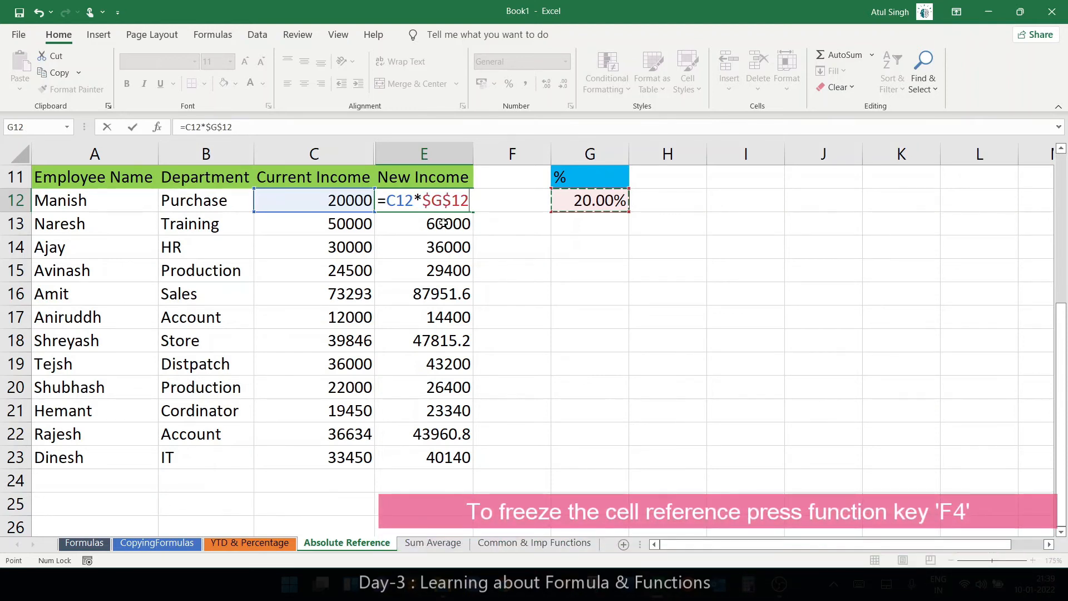
pyautogui.press('F4')
pyautogui.press('F4')
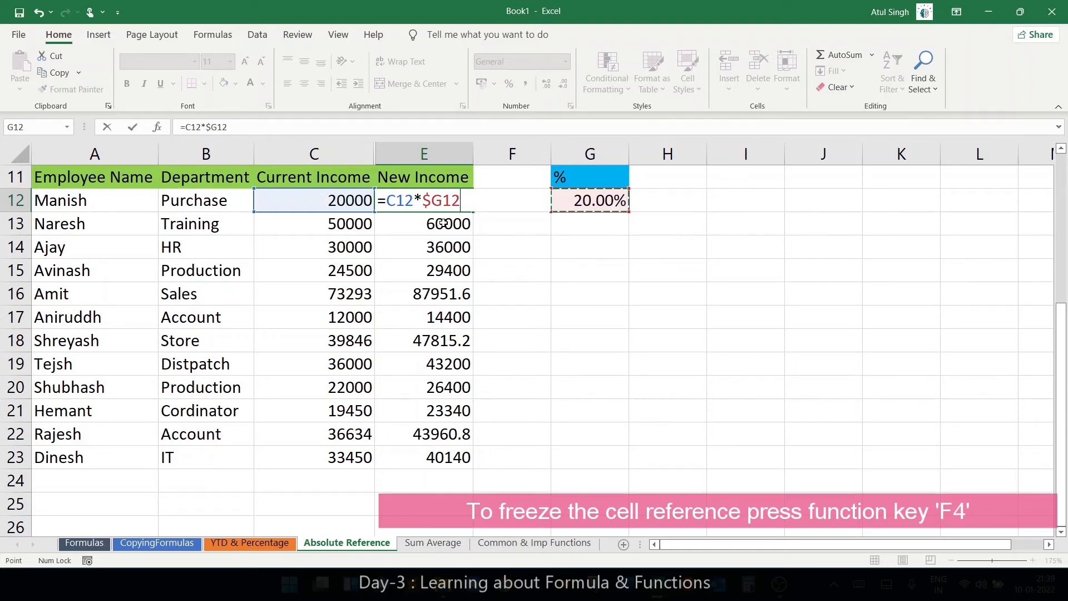
pyautogui.press('F4')
pyautogui.press('F4')
pyautogui.press('F4')
pyautogui.press('F4')
pyautogui.press('F4')
pyautogui.press('F4')
pyautogui.write('+')
pyautogui.click(333, 203)
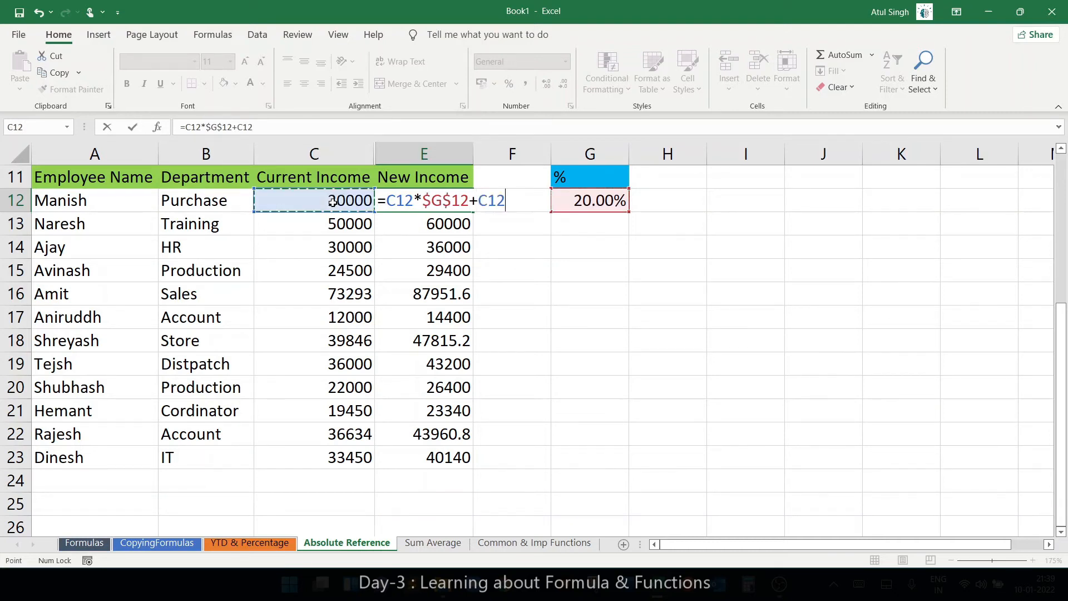
pyautogui.press('Return')
pyautogui.press('Up')
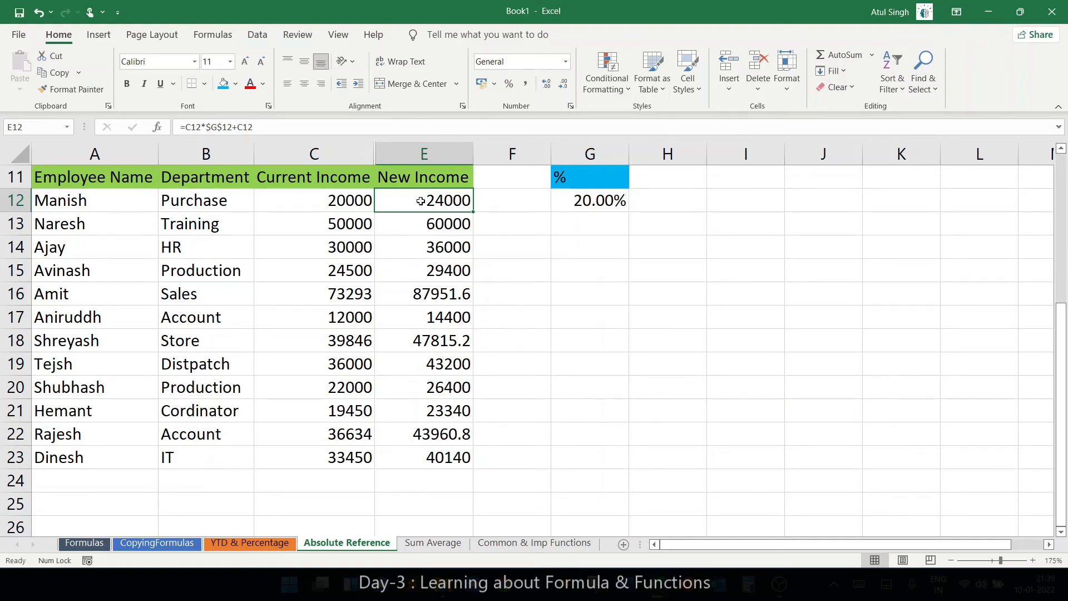
# Step: Color the Absolute Reference sheet tab blue
pyautogui.rightClick(385, 545)
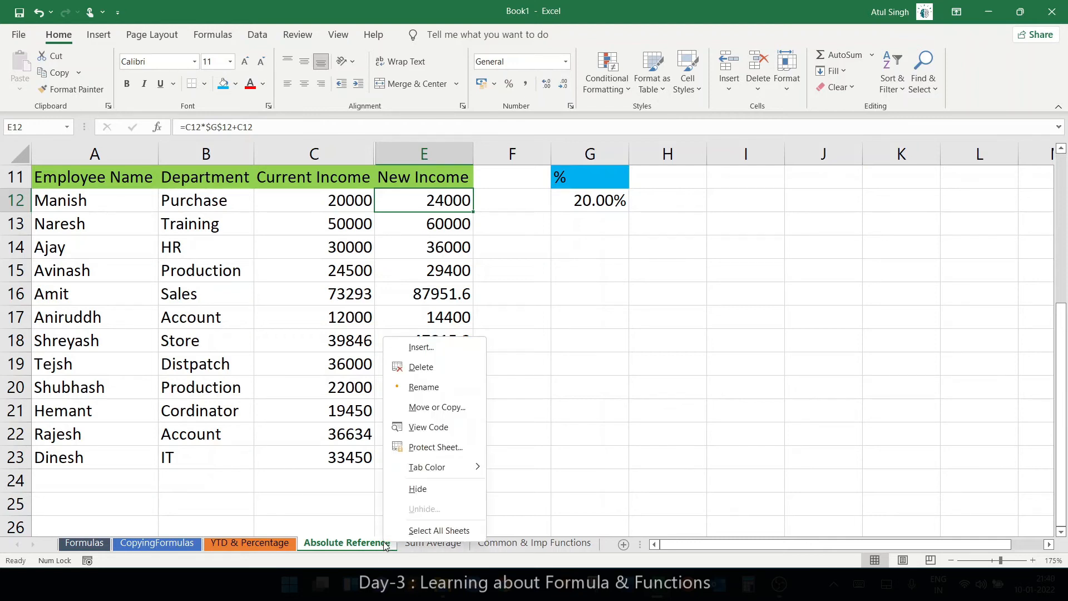
pyautogui.moveTo(420, 467)
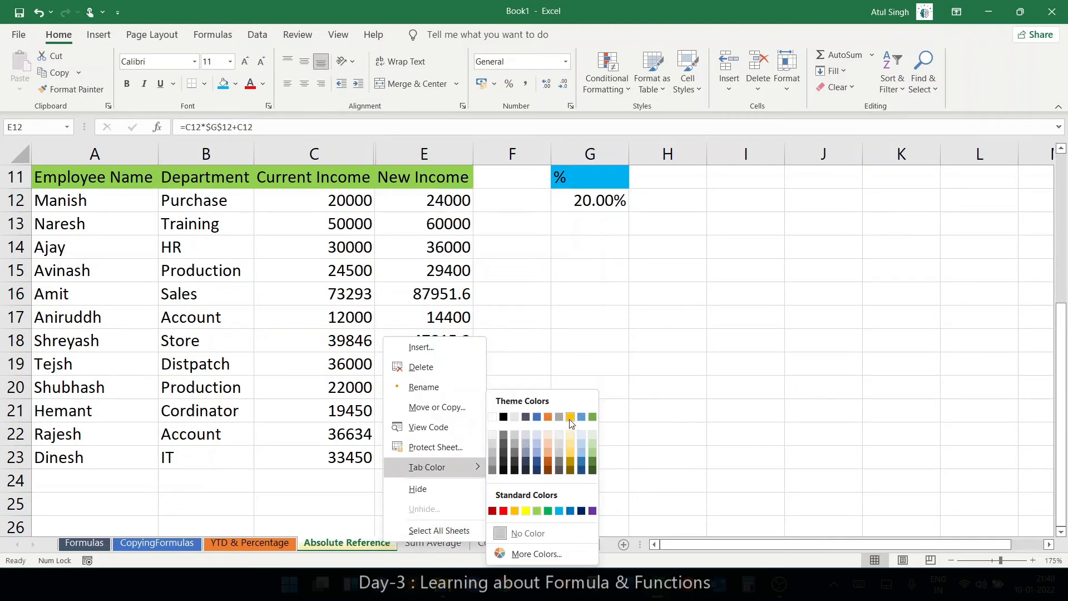
pyautogui.click(511, 533)
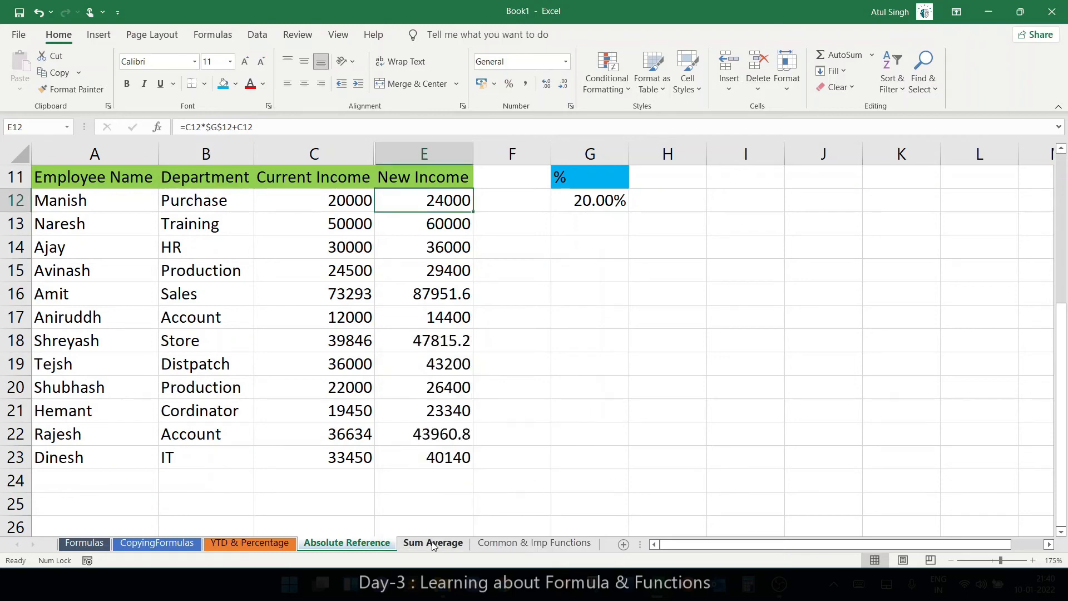
# Step: On the Sum Average sheet, enter Profit in A2 and the headings Jan, Feb, Mar, Apr, May and Total across B1:G1
pyautogui.click(431, 542)
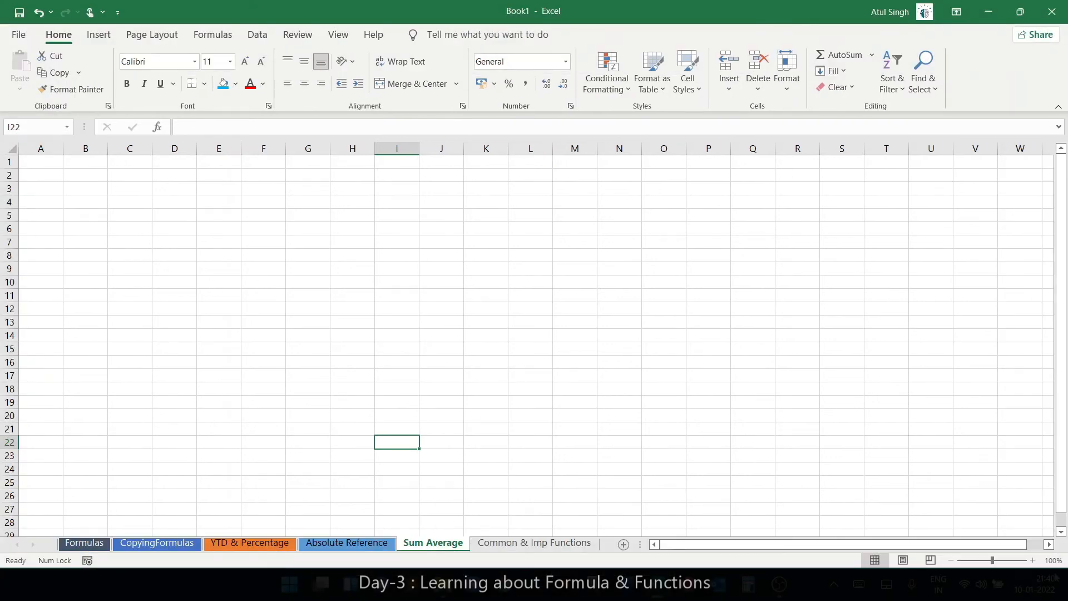
pyautogui.click(1053, 560)
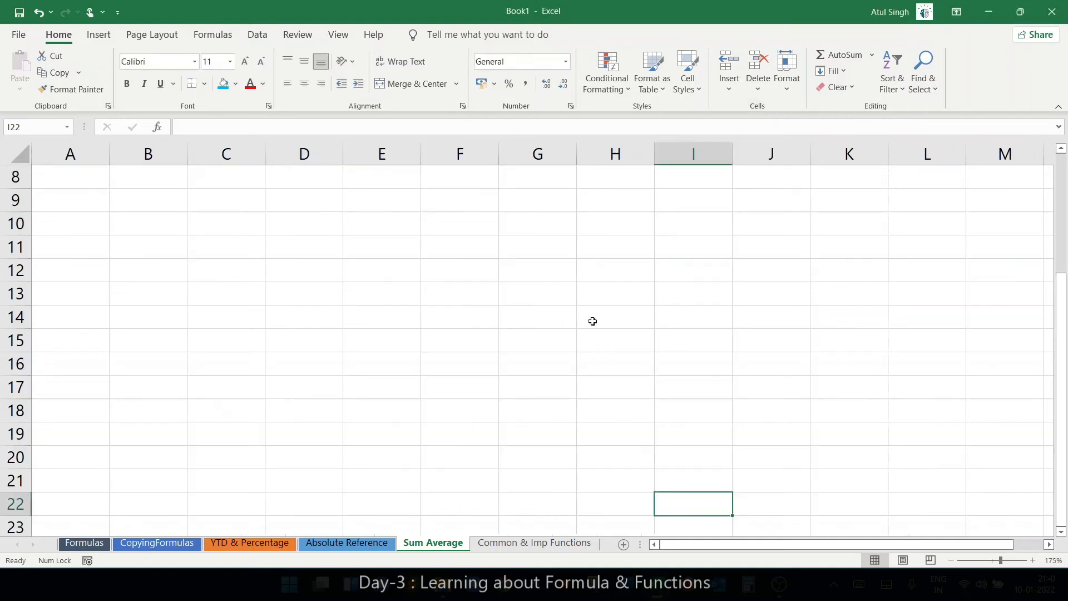
pyautogui.hotkey('ctrl', 'Home')
pyautogui.click(70, 200)
pyautogui.write('Profit')
pyautogui.click(148, 177)
pyautogui.write('Jan')
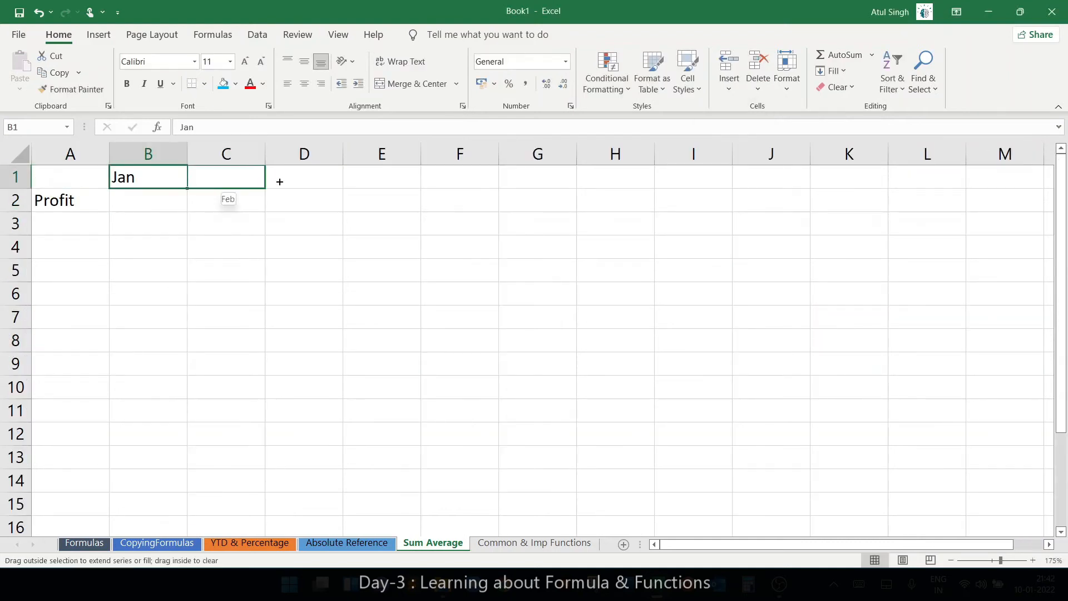
pyautogui.write('\tFeb\tMar\tApr\tMay\tTotal')
# Step: Label A5:A8 as Q1 through Q4 and enter 4000, 5839, 6000 and 7500 beside them in B5:B8
pyautogui.click(70, 270)
pyautogui.write('Q1')
pyautogui.hotkey('ctrl', 'Return')
pyautogui.moveTo(105, 279); pyautogui.dragTo(105, 348)
pyautogui.click(148, 270)
pyautogui.write('4000 5839 6000 7500')
# Step: Enter 22, 89 and 34 in E7:G7, and 78 and 45 in H5:H6
pyautogui.click(381, 317)
pyautogui.write('22\t89\t34')
pyautogui.press('Up')
pyautogui.press('Up')
pyautogui.write('78 45')
# Step: Copy the Jan to May headings from B1:F1 to B10:F10
pyautogui.moveTo(123, 176); pyautogui.dragTo(461, 177)
pyautogui.hotkey('ctrl', 'c')
pyautogui.rightClick(148, 387)
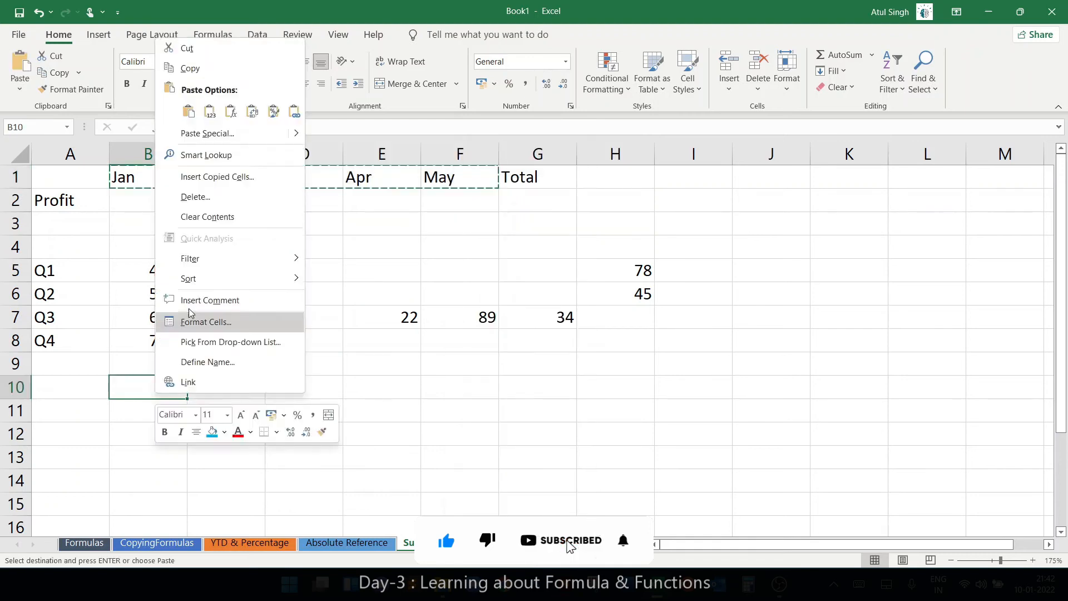
pyautogui.click(176, 110)
# Step: Enter East, West, North and South in A11:A14 with the January values 10, 43, 12 and 3 in B11:B14
pyautogui.click(95, 409)
pyautogui.write('East West North South')
pyautogui.press('Up')
pyautogui.press('Up')
pyautogui.press('Up')
pyautogui.press('Up')
pyautogui.press('Right')
pyautogui.write('10 43 12 3')
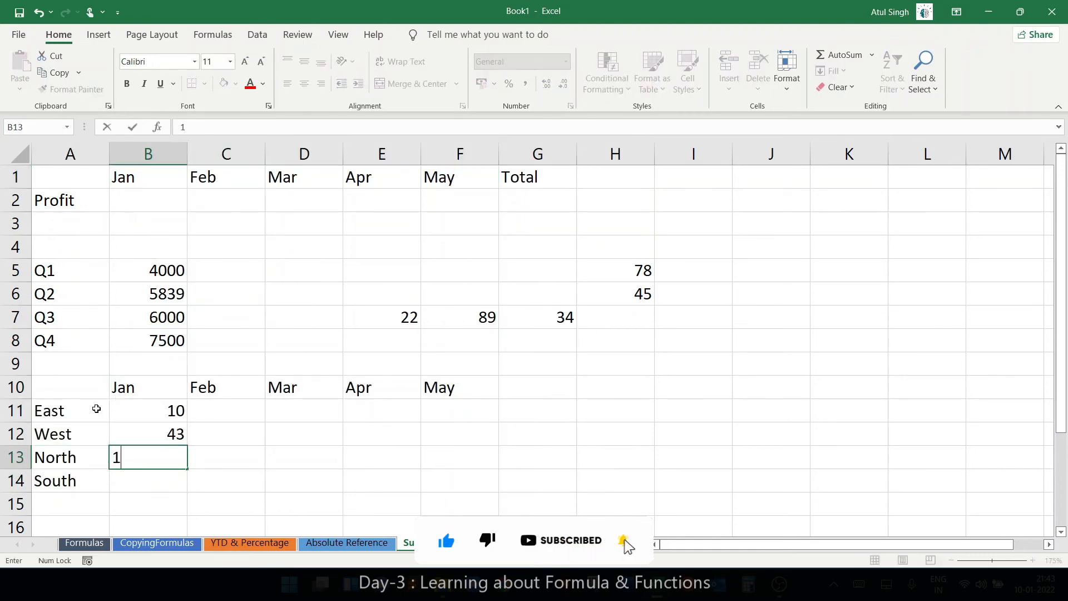
# Step: Fill the Feb–May region values in C11:F14 row by row: 54, 32, 56, 78; 54, 12, 66, 43; 45, 56, 67, 89; 35, 86, 56, 68
pyautogui.press('Up')
pyautogui.press('Up')
pyautogui.press('Up')
pyautogui.press('Up')
pyautogui.press('Right')
pyautogui.write('54\t32\t56\t78 54\t12\t66\t43 45 35')
pyautogui.press('Up')
pyautogui.write('56\t67\t89 86\t56\t68')
# Step: Enter the Jan to May profits 74, 102, 118, 128 and 154 in B2:F2
pyautogui.click(134, 203)
pyautogui.write('74\t102\t118\t128\t154')
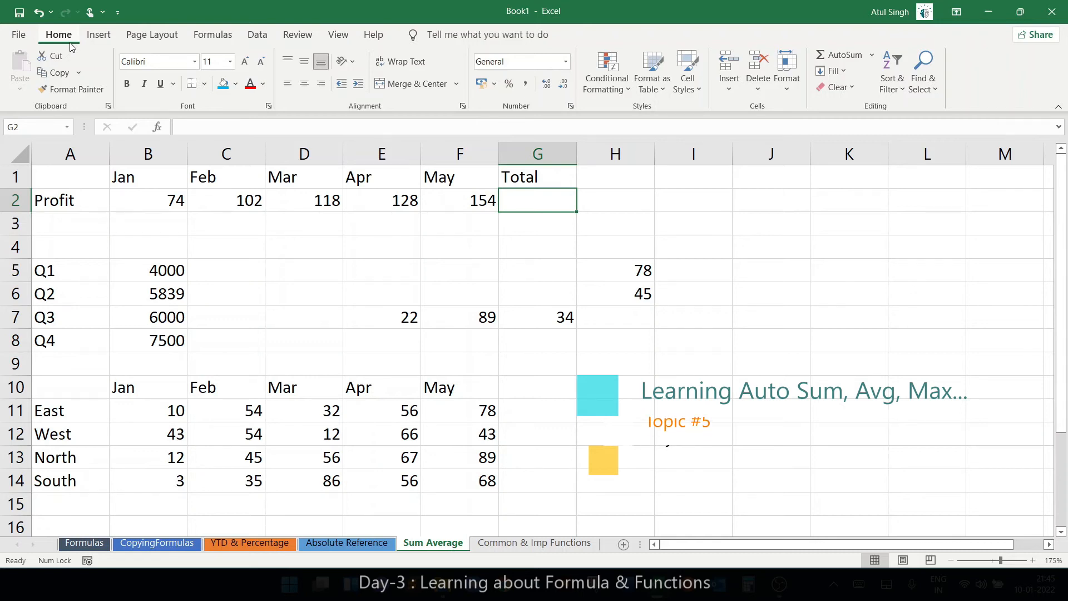
# Step: Total the monthly profits in G2 with a manually entered =SUM(B2:F2), and clear the cell again
pyautogui.write('=sum(')
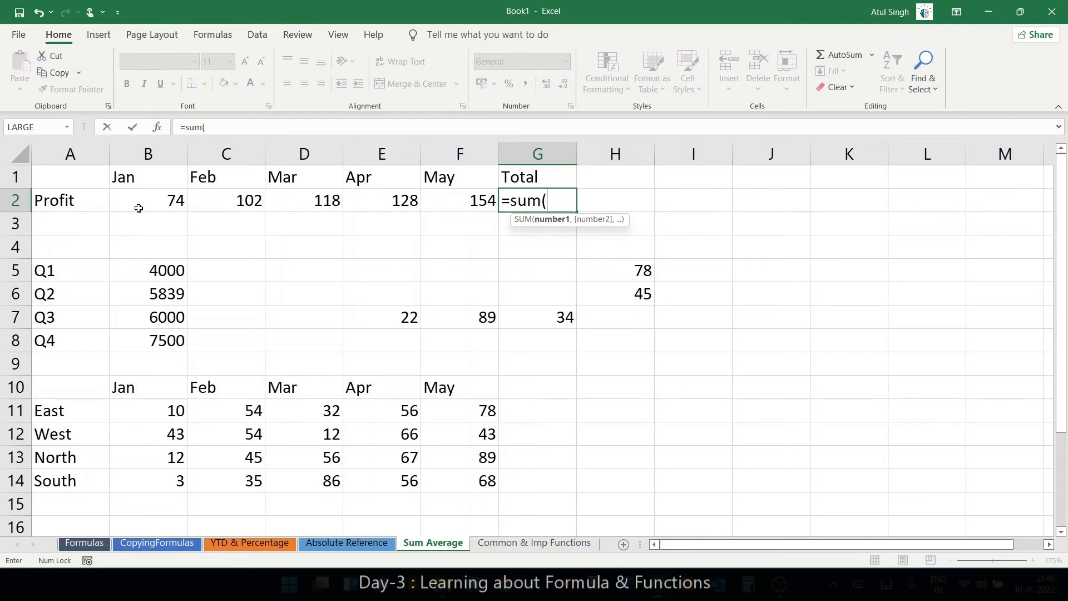
pyautogui.moveTo(144, 200); pyautogui.dragTo(469, 200)
pyautogui.press('Return')
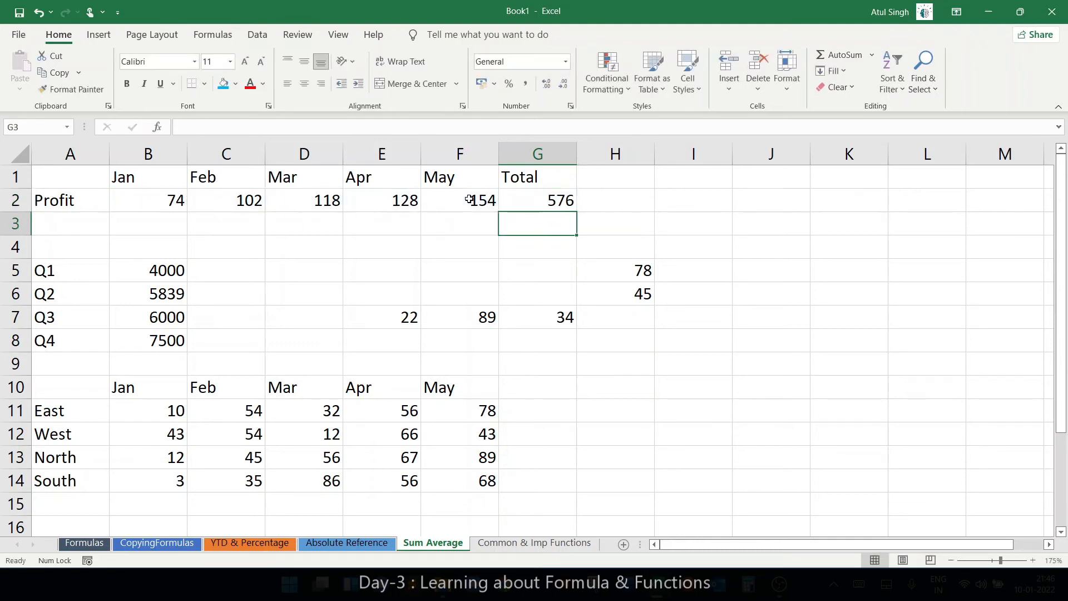
pyautogui.press('Up')
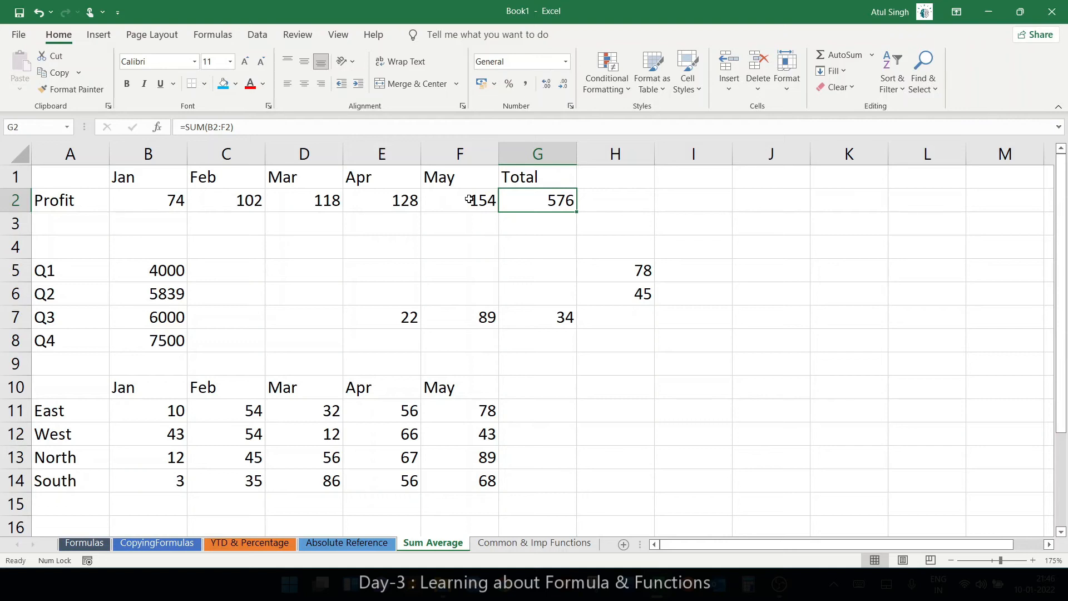
pyautogui.press('Delete')
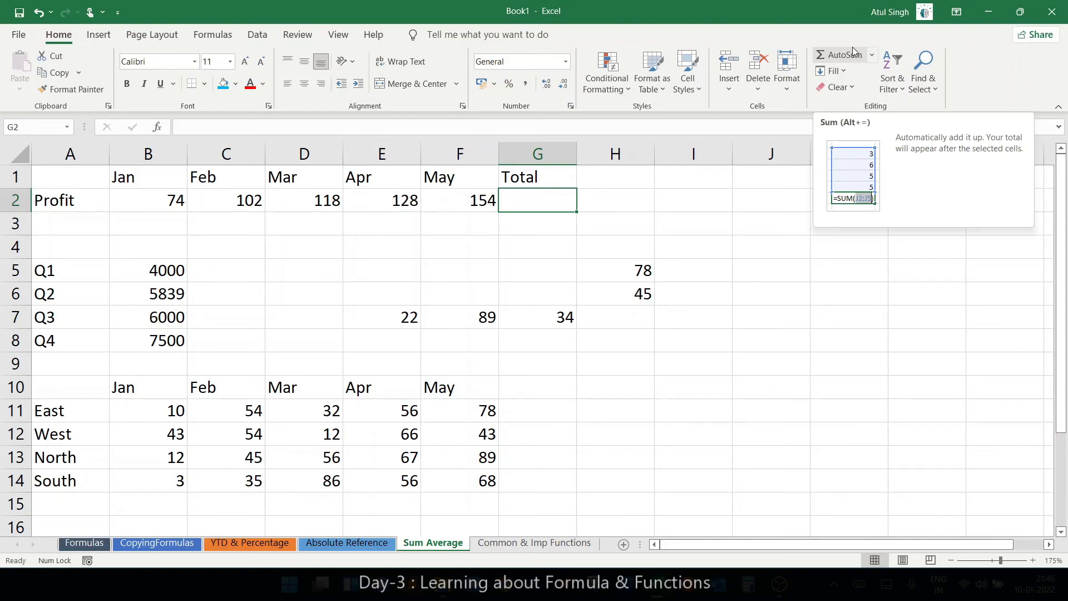
# Step: Total the profits B2:F2 in G2 using AutoSum, and clear the cell again
pyautogui.click(844, 60)
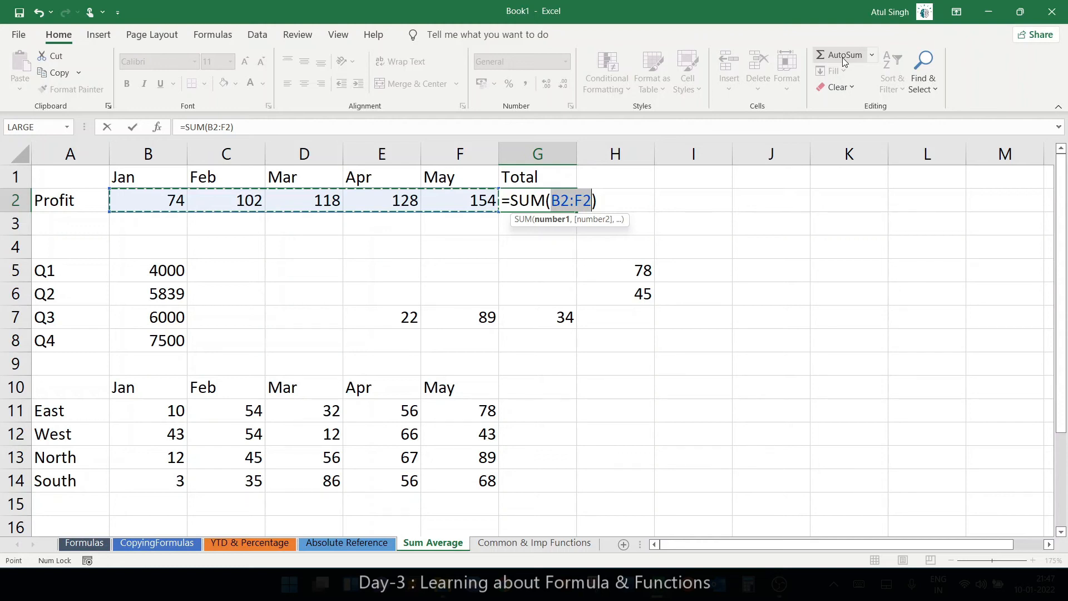
pyautogui.press('Return')
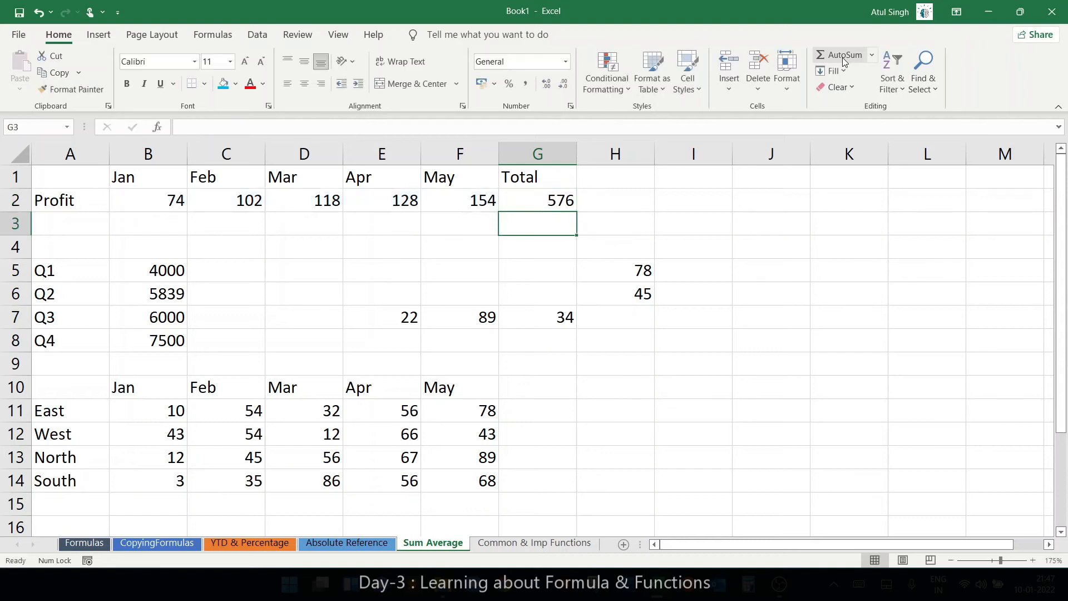
pyautogui.press('Up')
pyautogui.press('Delete')
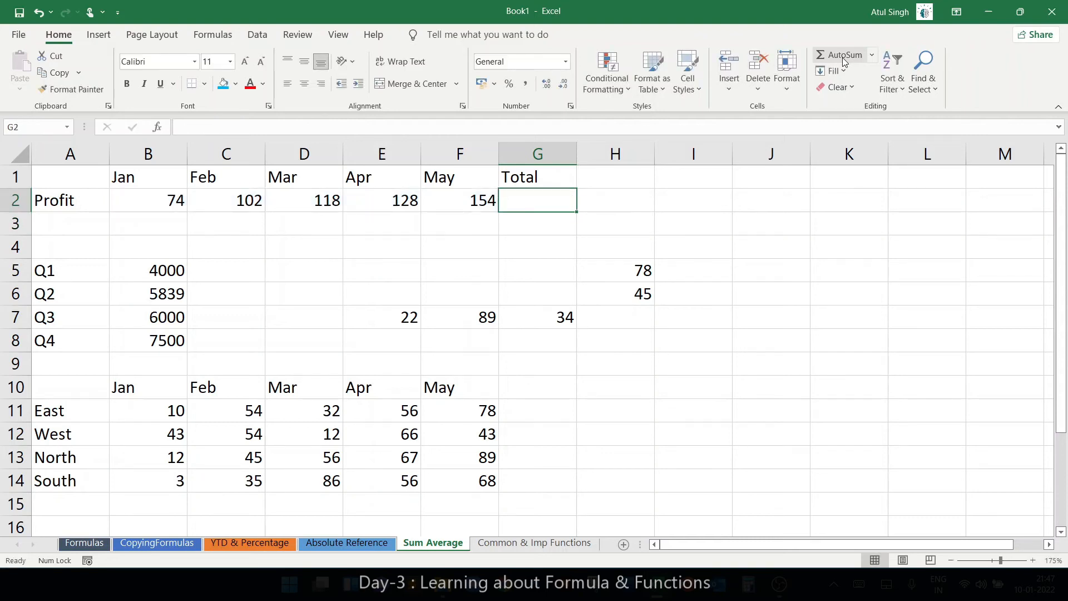
# Step: Sum the January to May profits in G2 with the function library's AutoSum, and clear the result
pyautogui.click(212, 34)
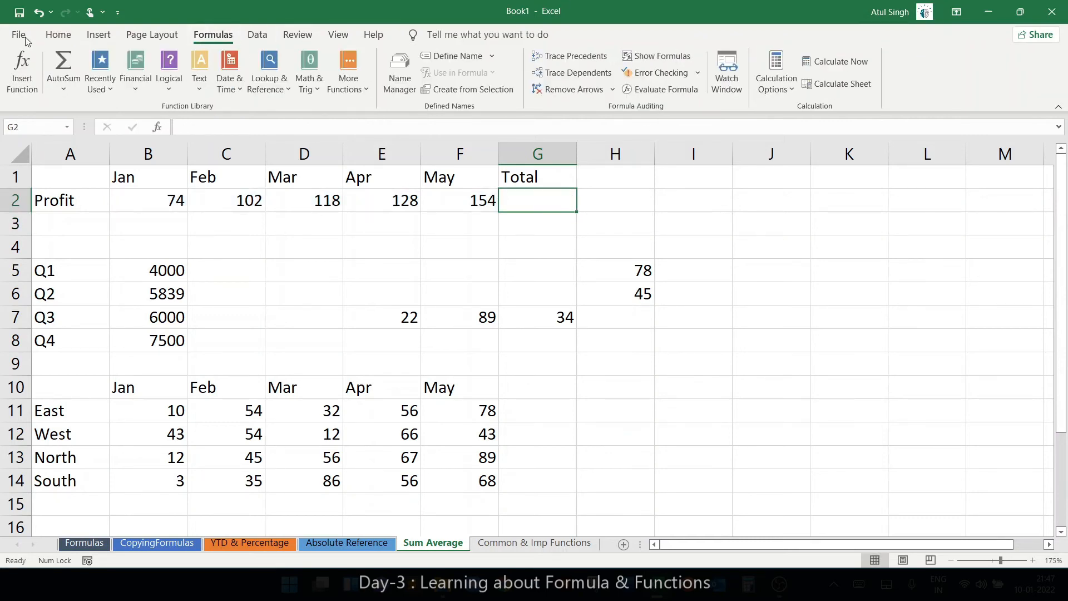
pyautogui.click(63, 61)
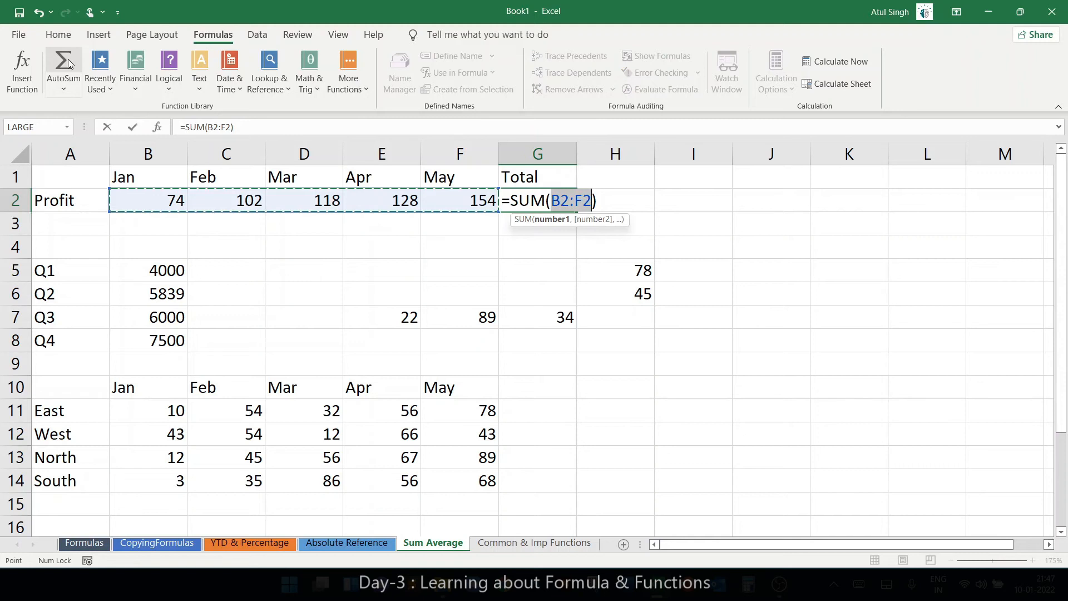
pyautogui.press('Return')
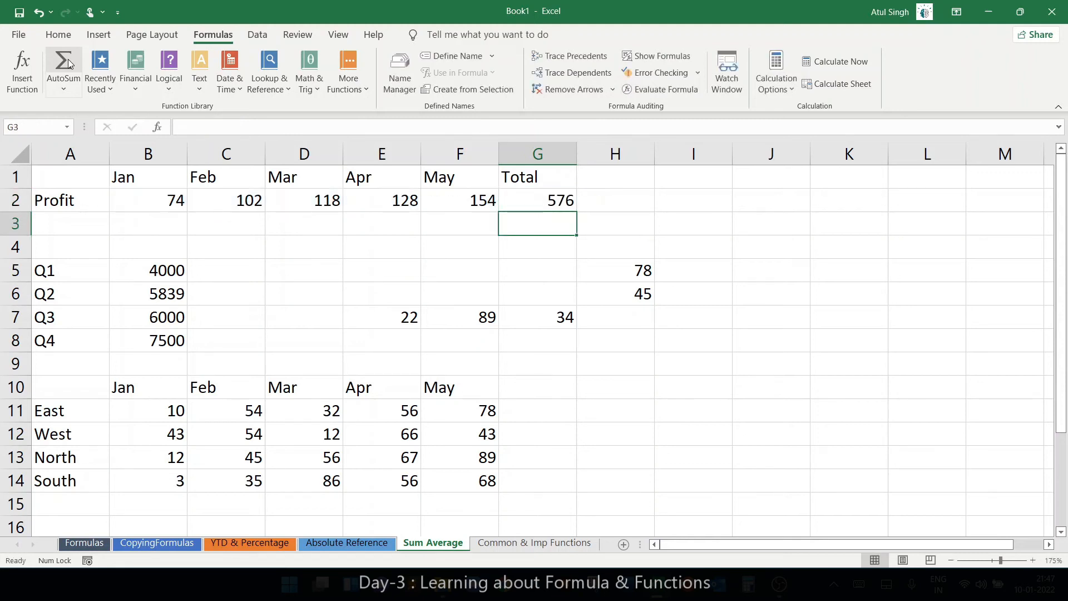
pyautogui.press('Up')
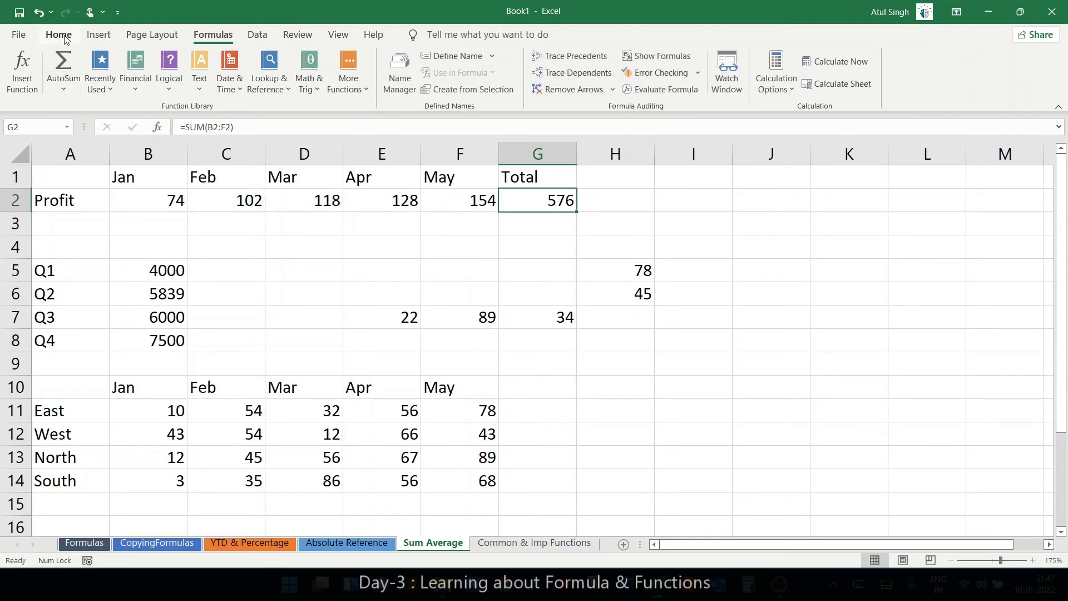
pyautogui.click(59, 35)
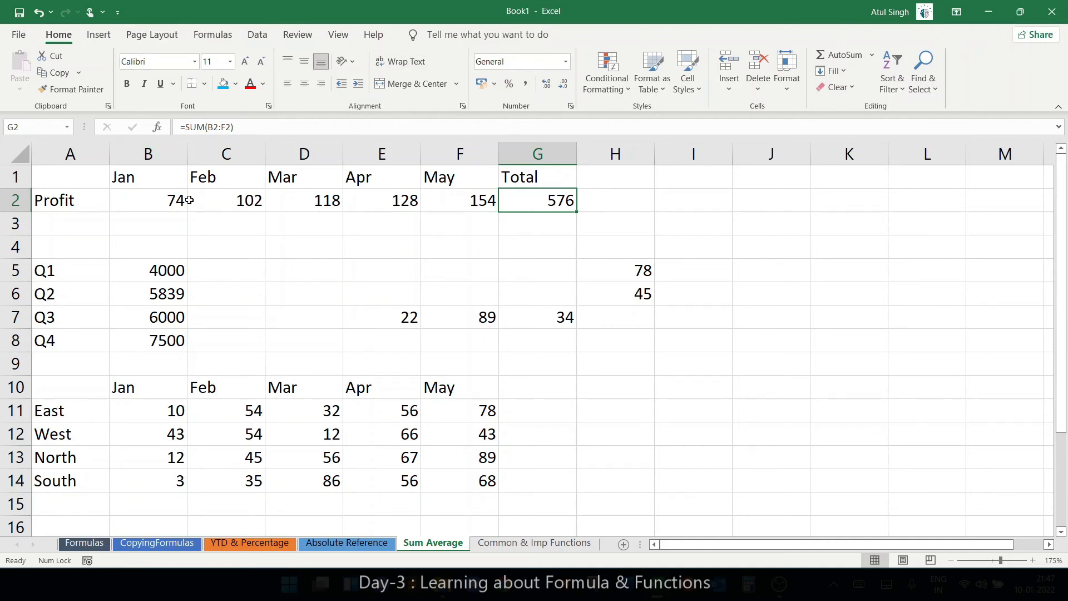
pyautogui.press('Delete')
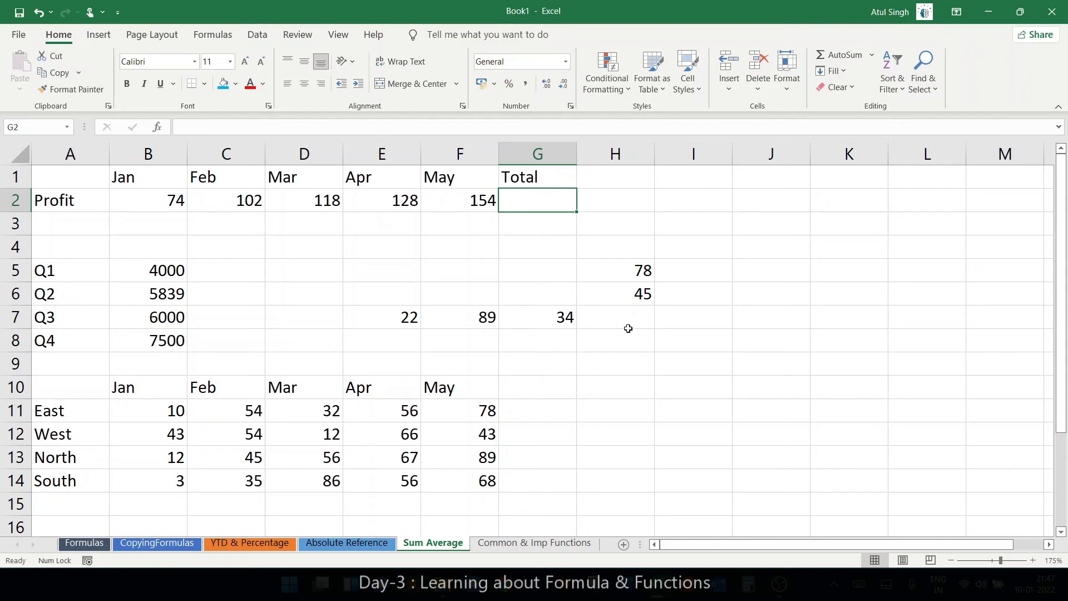
# Step: Insert the automatic sum =SUM(B2:F2) in G2 twice, emptying the cell after each time
pyautogui.hotkey('alt', '=')
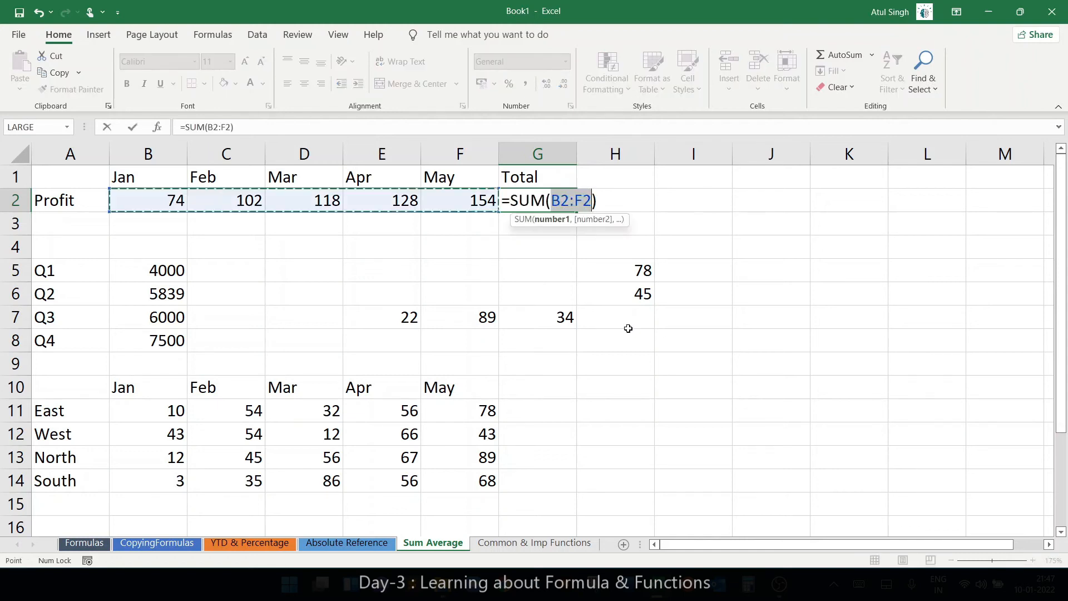
pyautogui.press('Return')
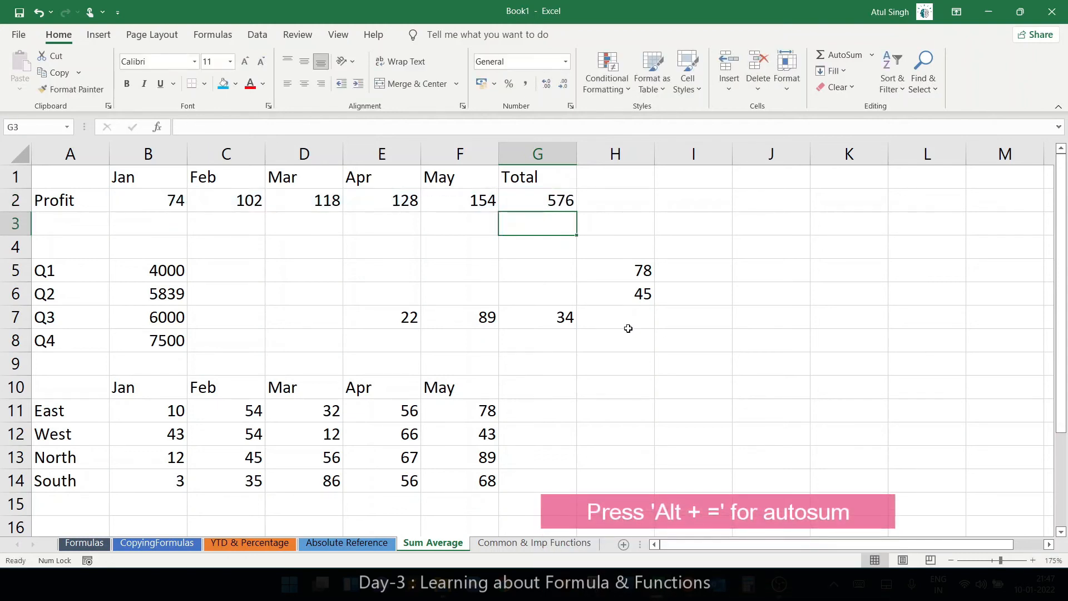
pyautogui.press('Up')
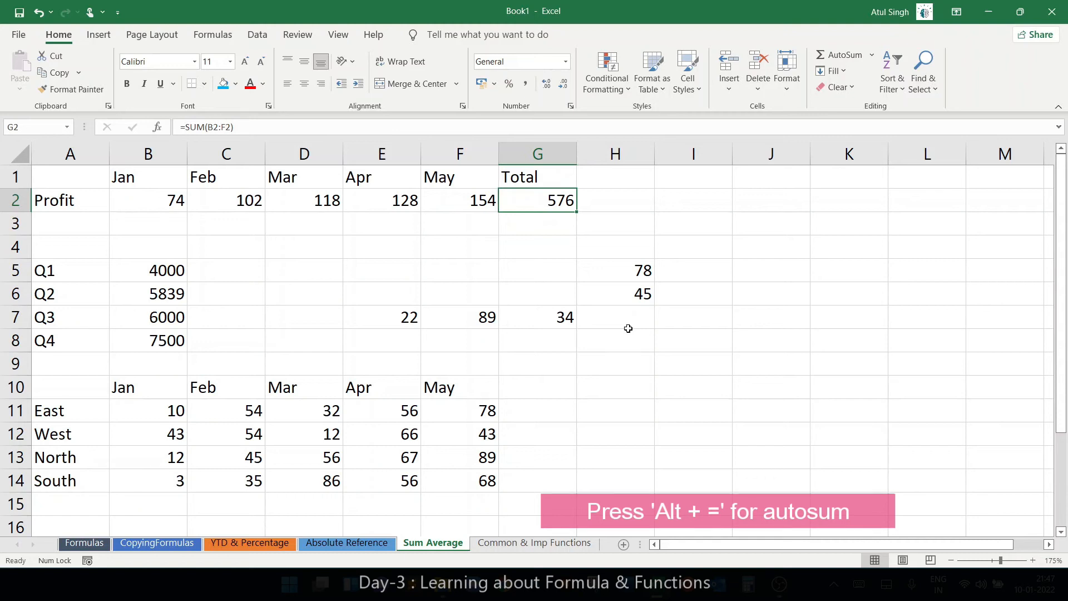
pyautogui.press('Delete')
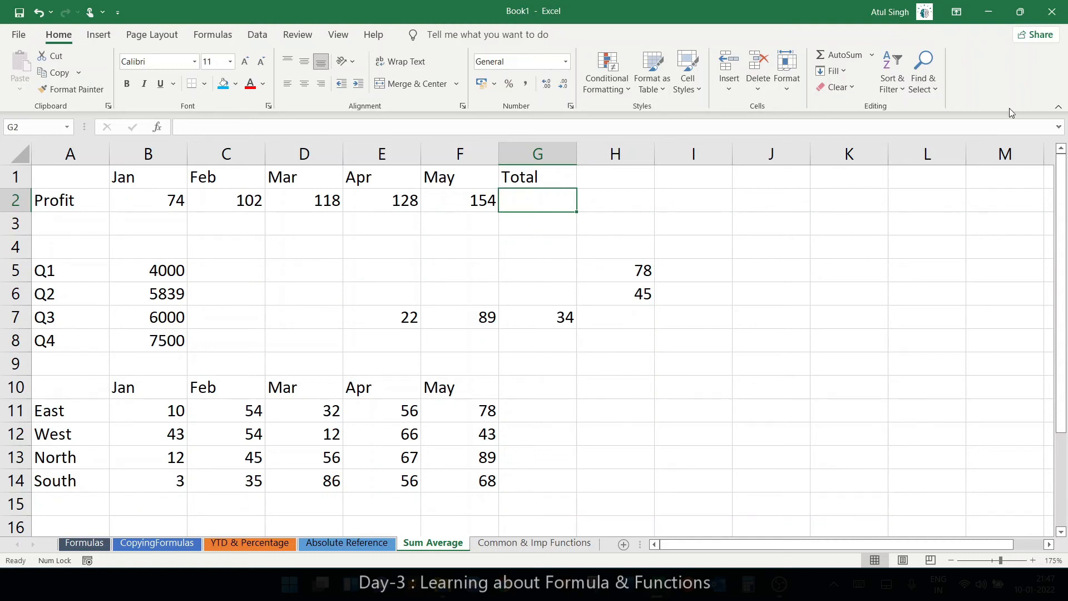
pyautogui.click(833, 55)
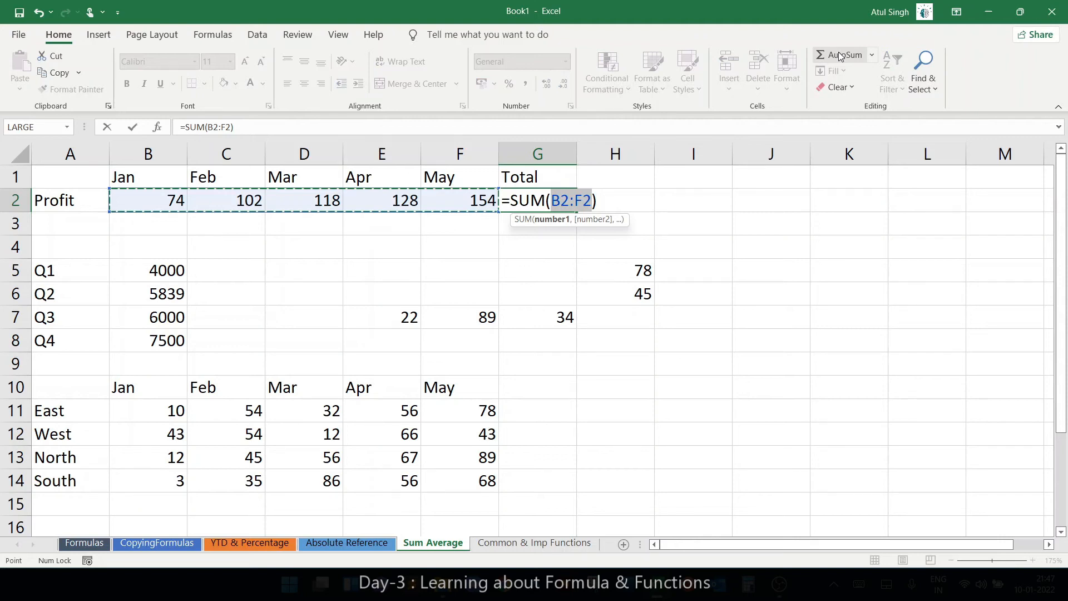
pyautogui.press('Tab')
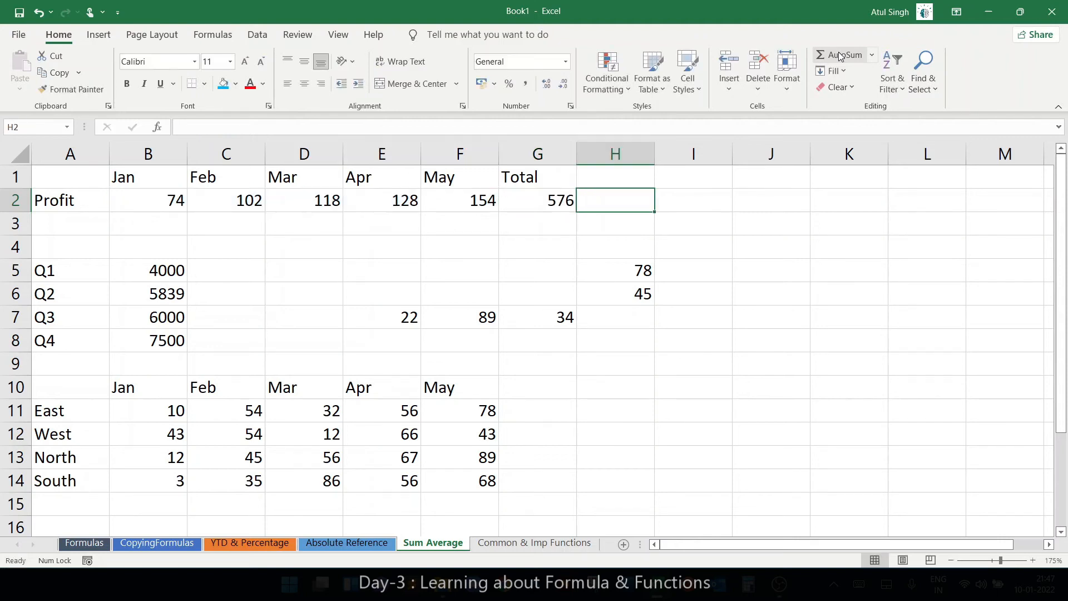
pyautogui.press('Left')
pyautogui.press('Delete')
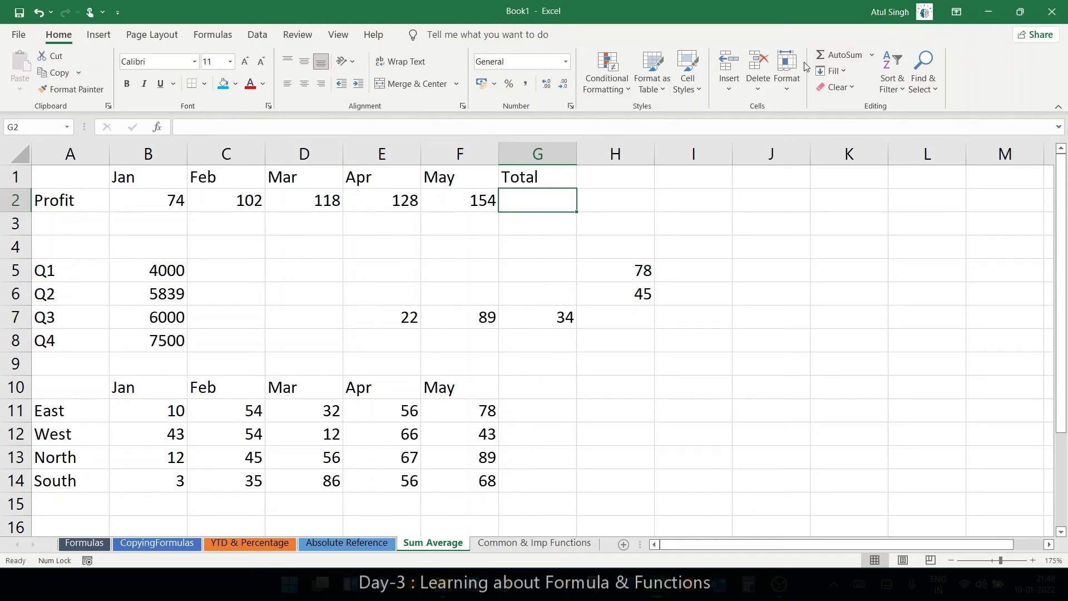
# Step: Apply AutoSum to the profits B2:F2 in G2 three times, clearing the first two results and keeping the last
pyautogui.doubleClick(837, 56)
pyautogui.press('Delete')
pyautogui.click(213, 34)
pyautogui.doubleClick(63, 58)
pyautogui.press('Delete')
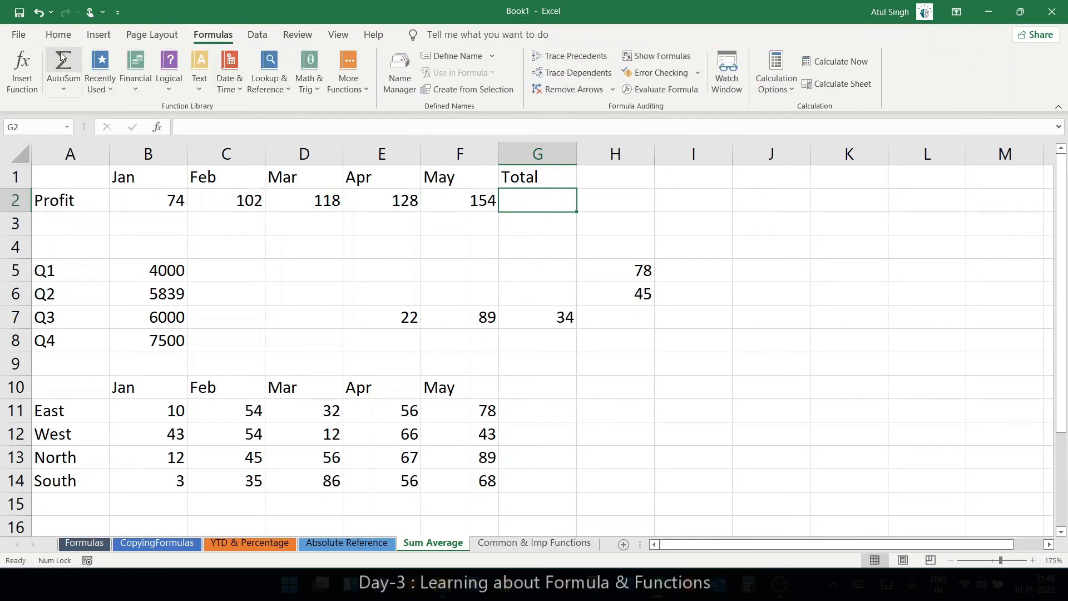
pyautogui.click(62, 58)
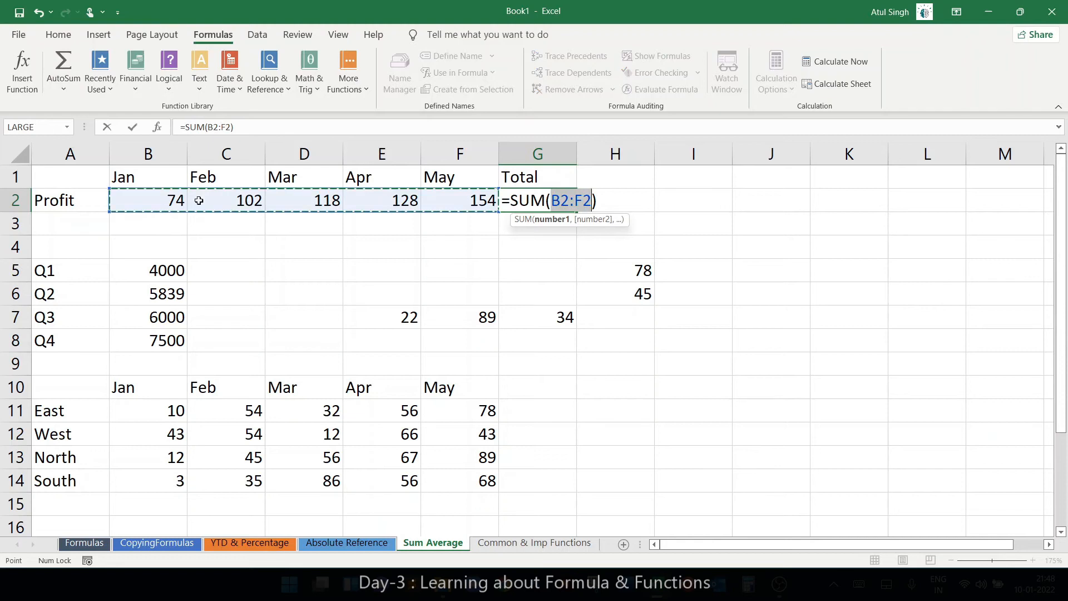
pyautogui.click(64, 66)
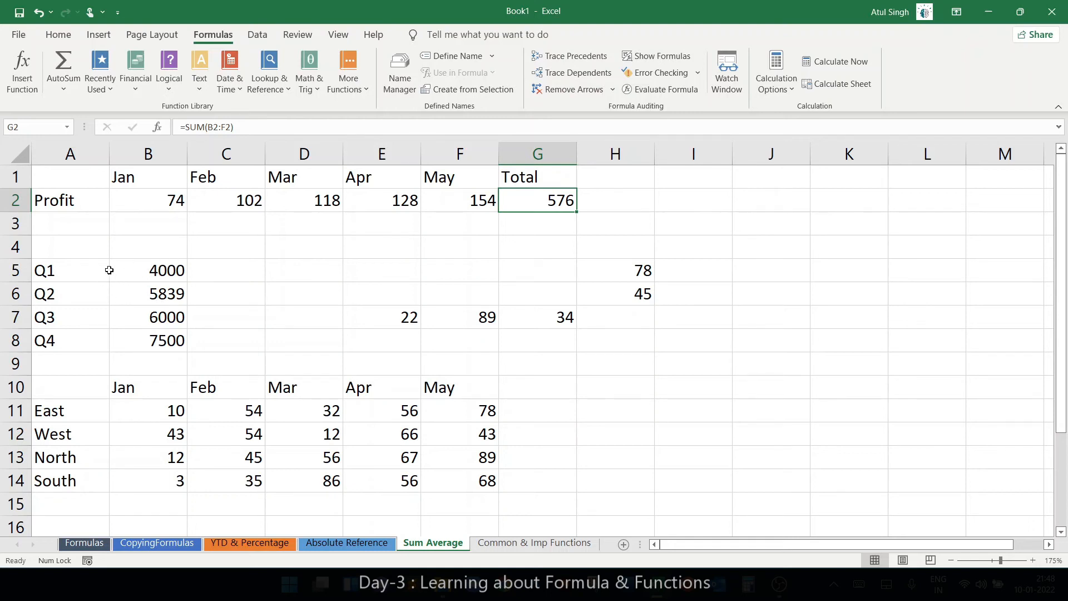
# Step: Total the Q1 to Q4 values B5:B8 in B9 with AutoSum, clear the first result and sum them again
pyautogui.click(153, 359)
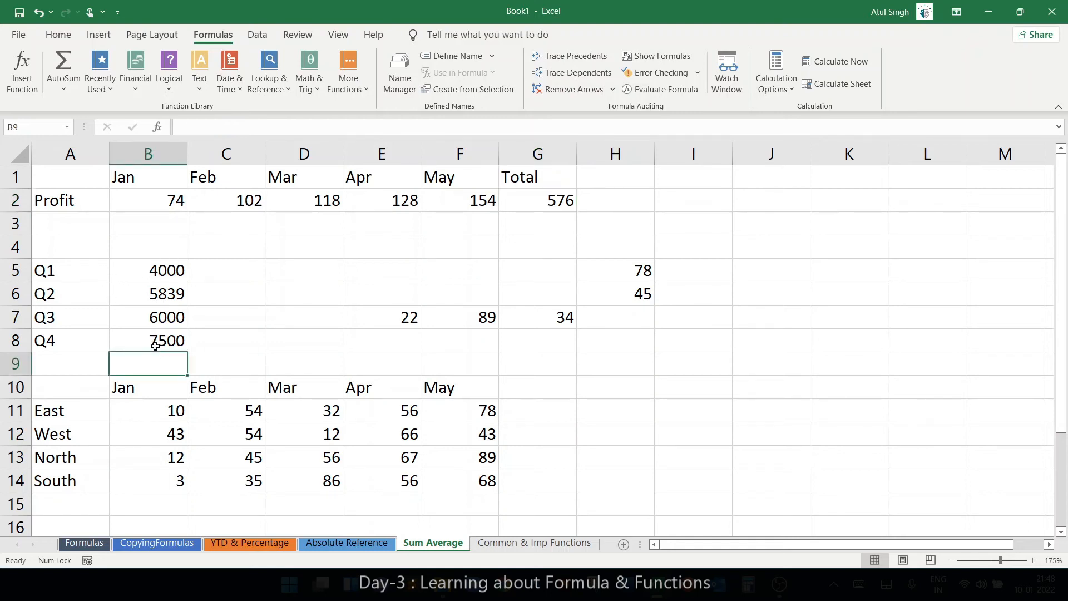
pyautogui.hotkey('alt', '=')
pyautogui.press('Return')
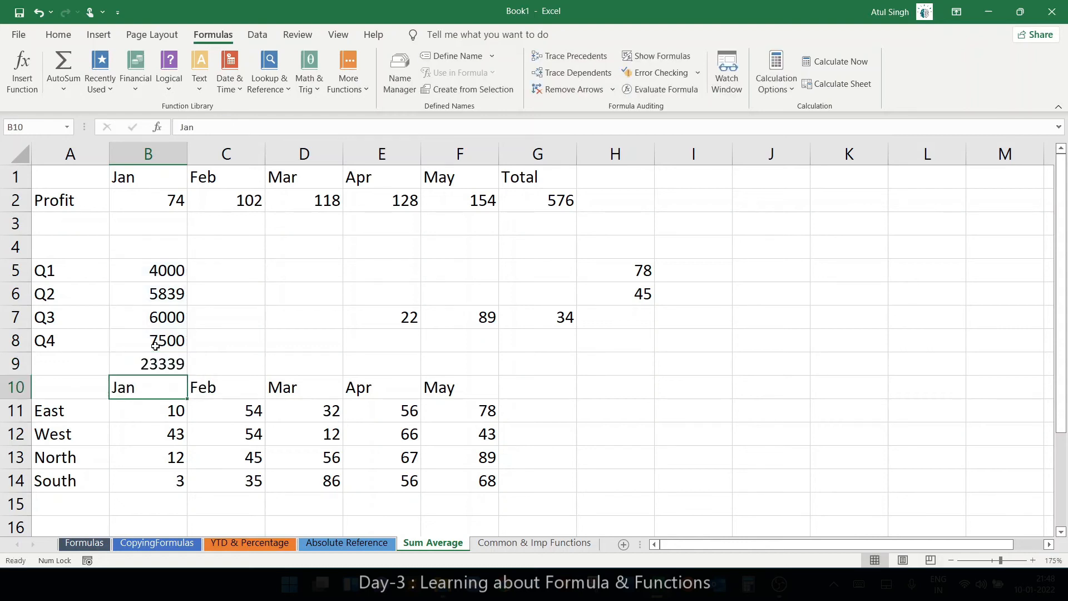
pyautogui.press('Up')
pyautogui.press('Delete')
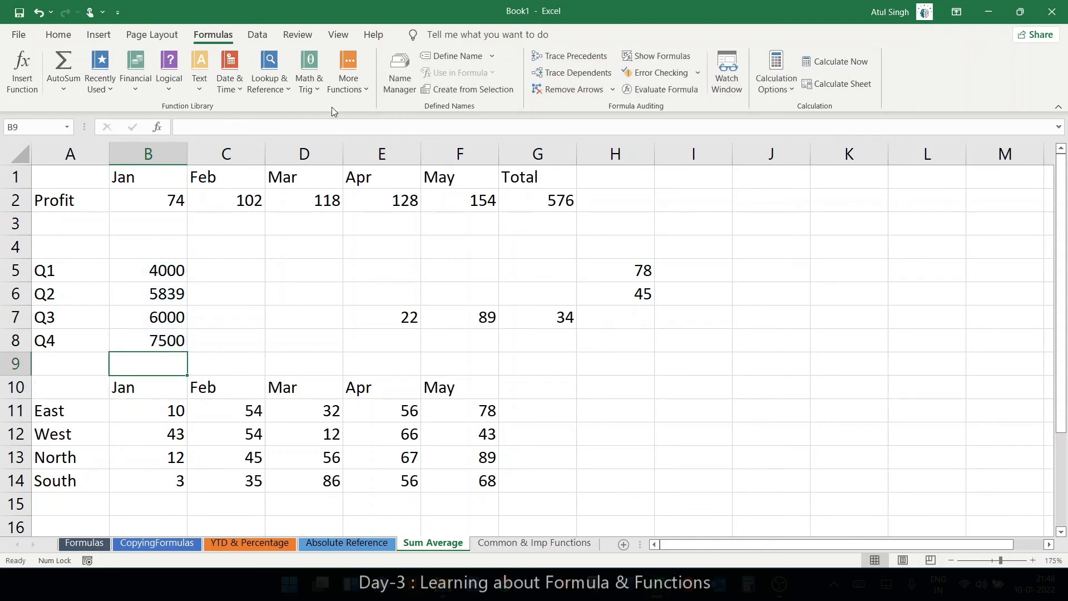
pyautogui.doubleClick(60, 65)
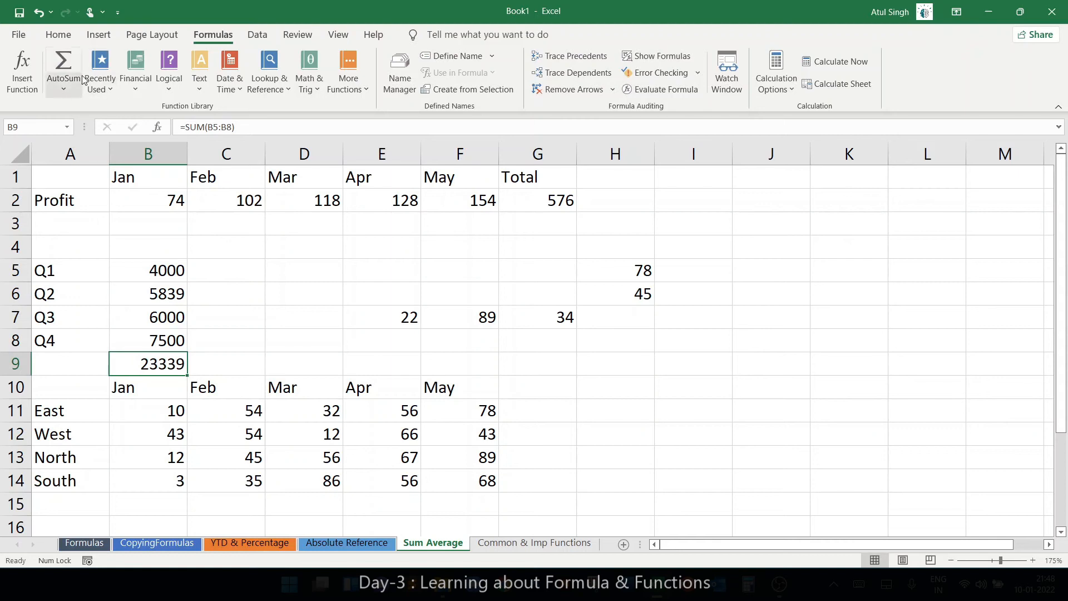
pyautogui.click(58, 34)
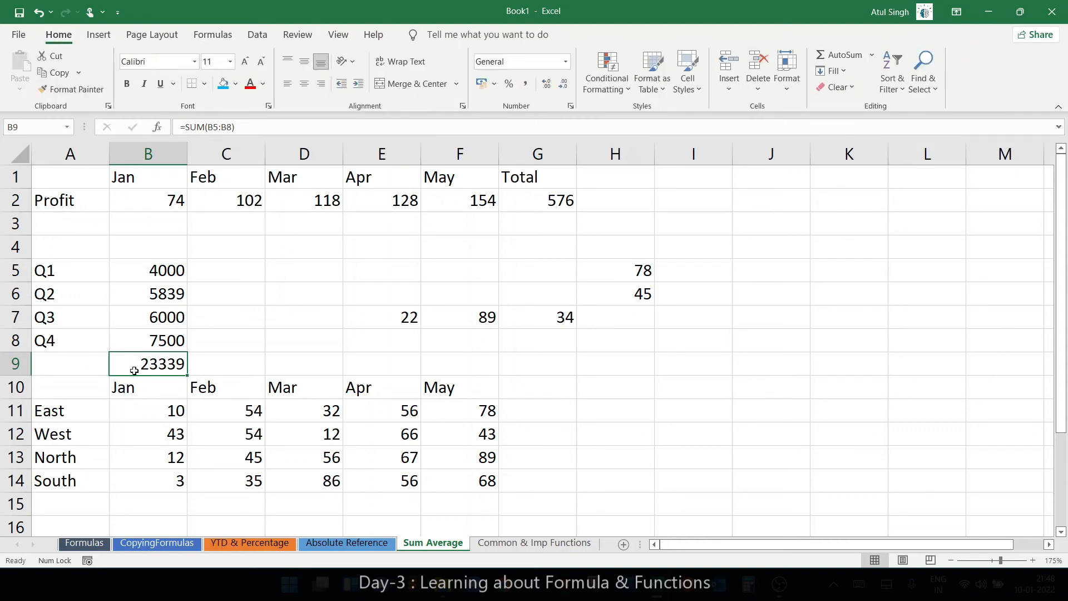
pyautogui.click(626, 313)
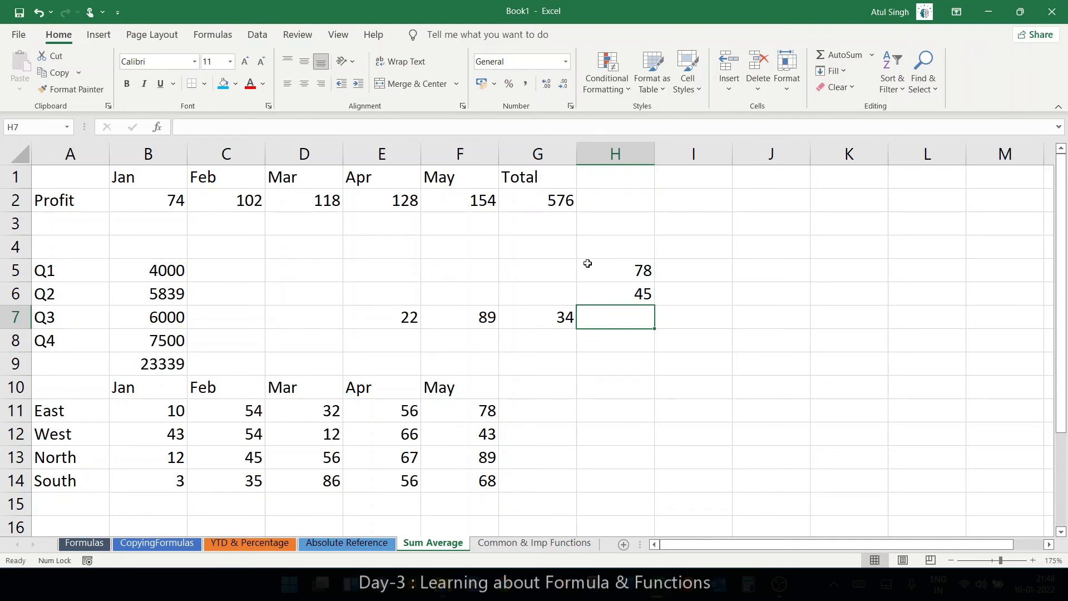
pyautogui.click(833, 54)
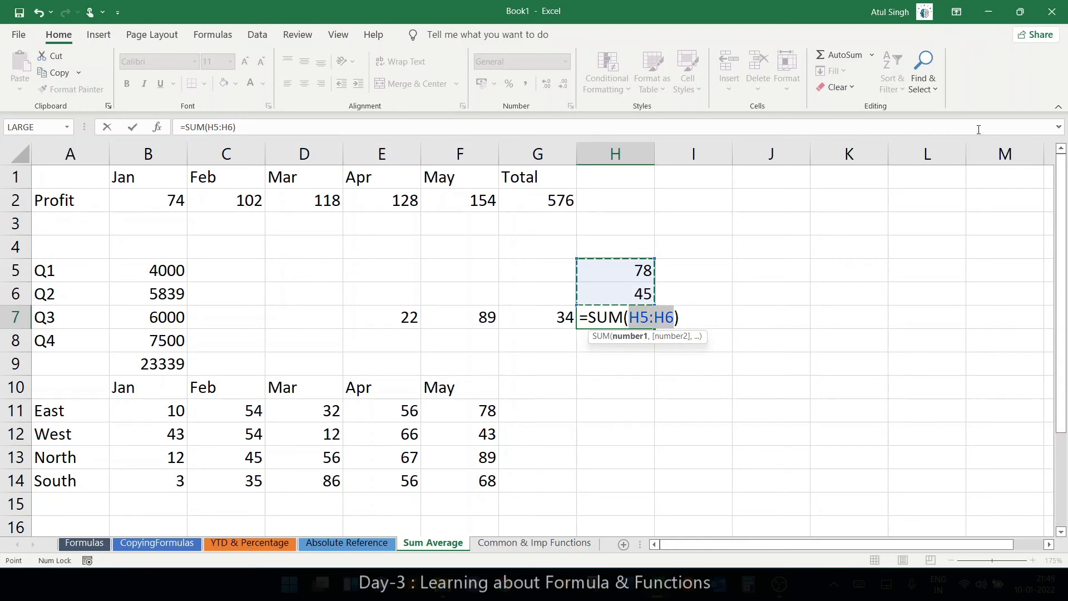
pyautogui.press('Escape')
# Step: Clear the profit total in G2 and recalculate it as =SUM(B2:F2) with AutoSum
pyautogui.click(544, 201)
pyautogui.press('Delete')
pyautogui.click(841, 55)
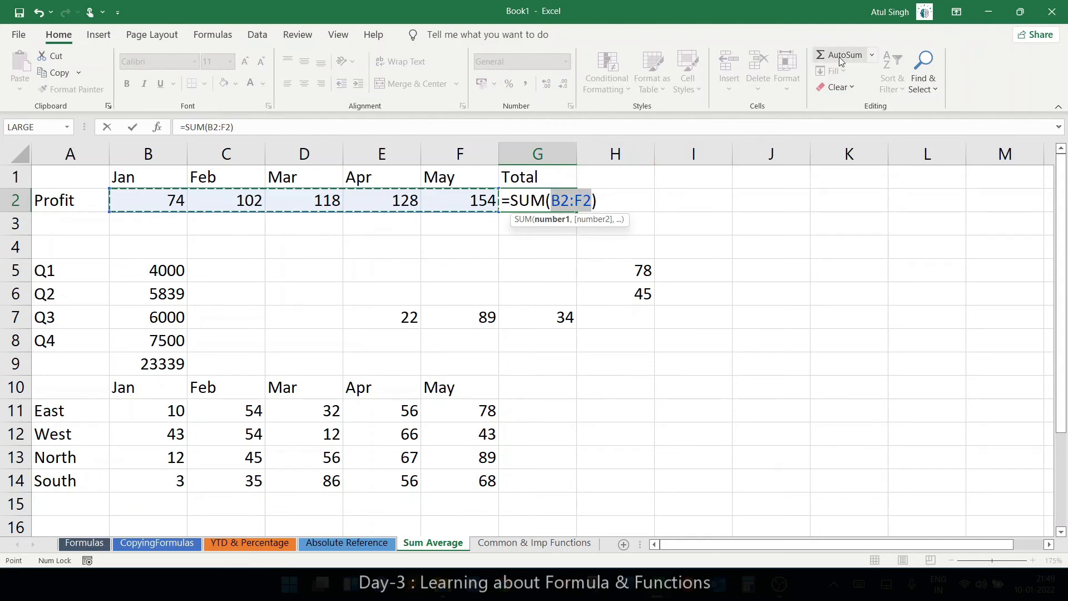
pyautogui.click(556, 200)
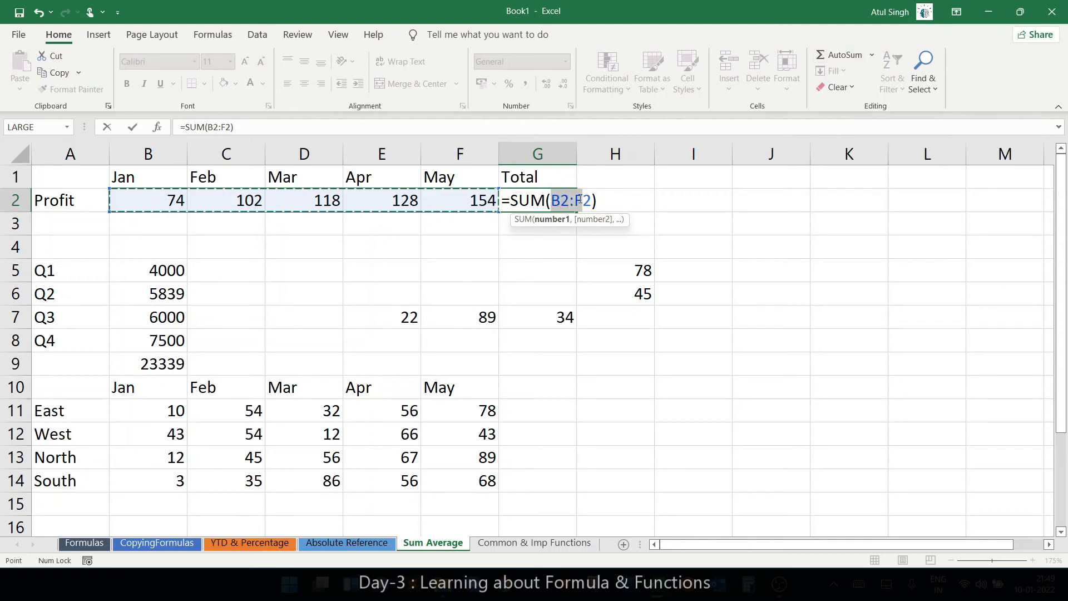
pyautogui.press('Escape')
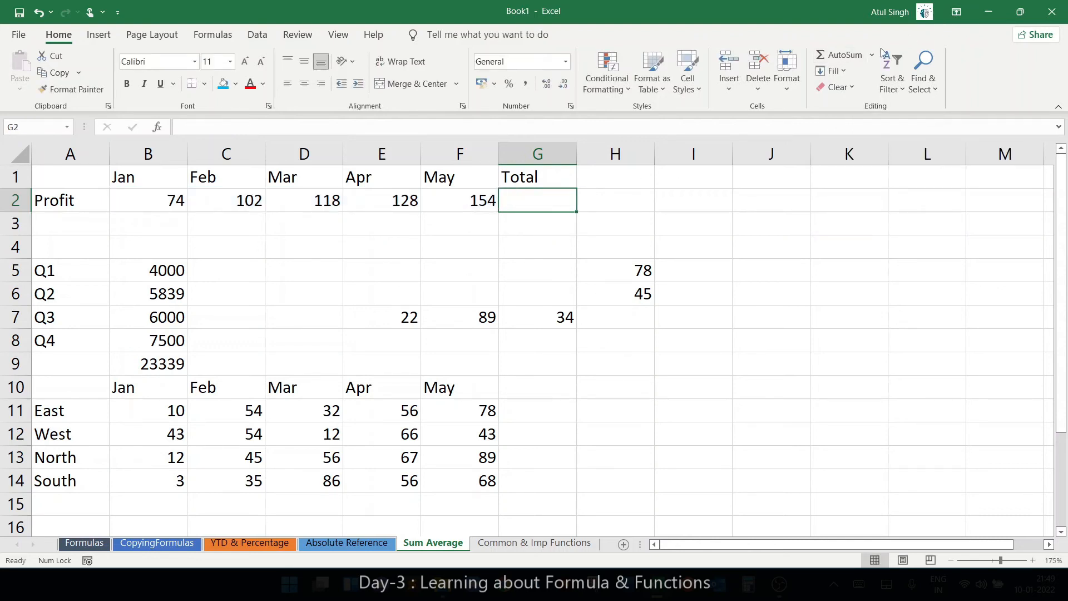
pyautogui.click(838, 55)
pyautogui.press('Return')
# Step: Sum E7:G7 in H7 with AutoSum instead of the suggested H5:H6, and clear the result
pyautogui.click(613, 321)
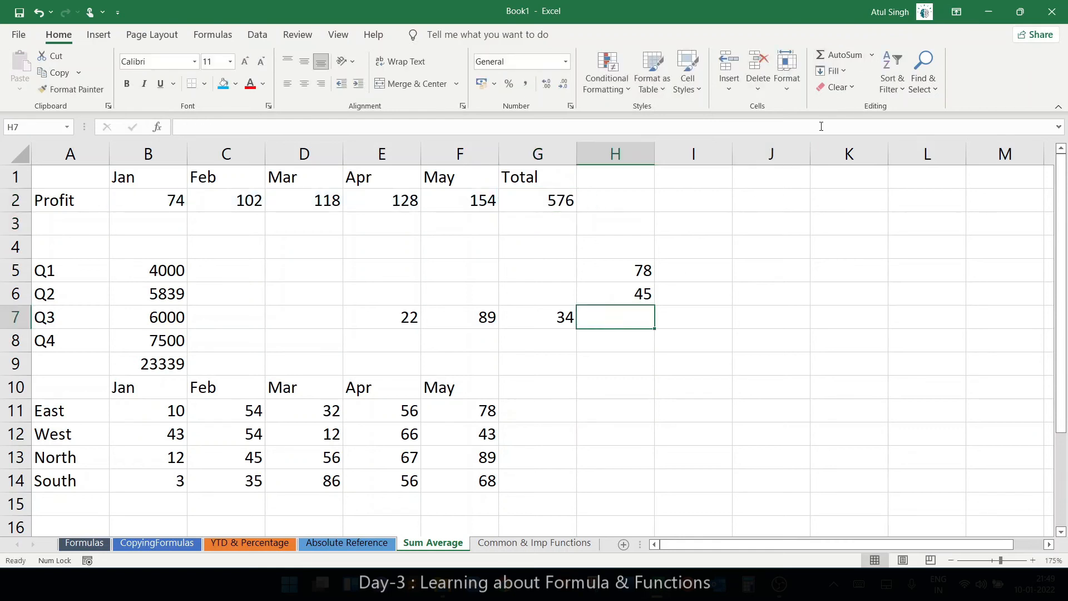
pyautogui.click(837, 54)
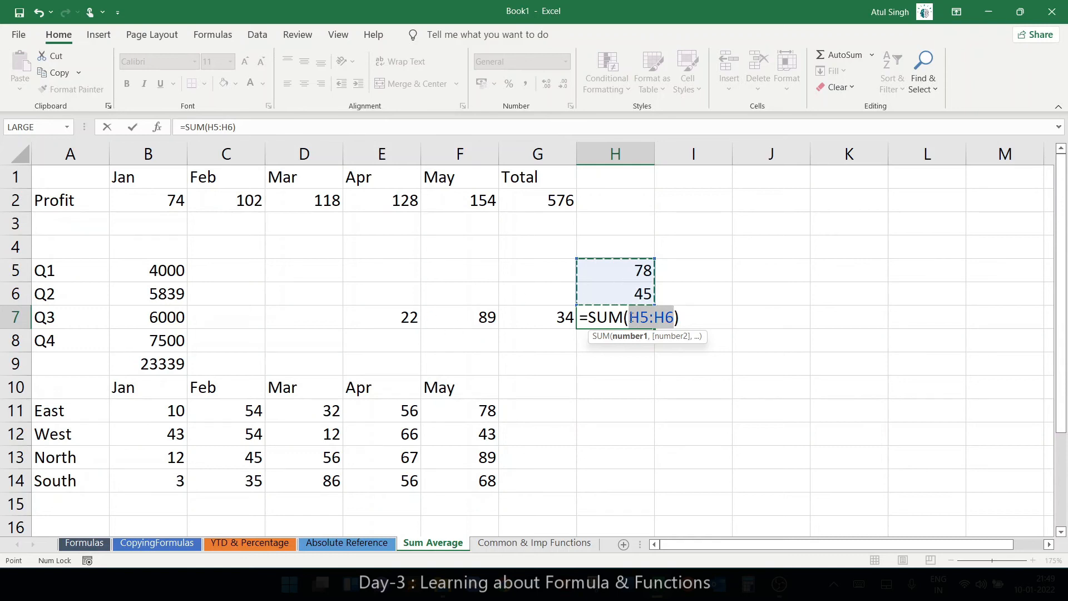
pyautogui.moveTo(391, 318); pyautogui.dragTo(527, 311)
pyautogui.press('Return')
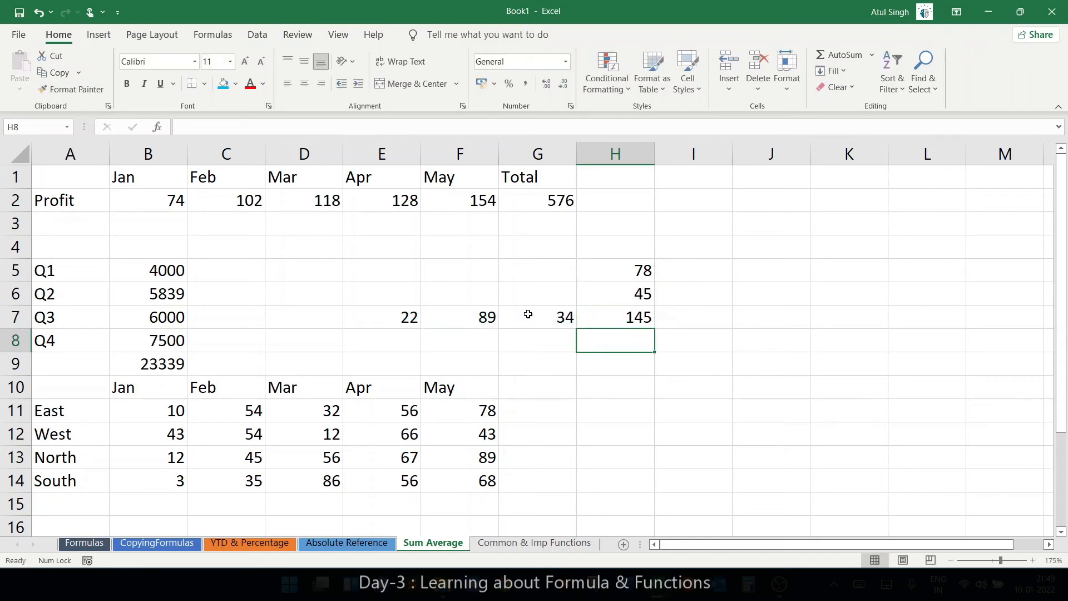
pyautogui.click(615, 316)
pyautogui.press('Delete')
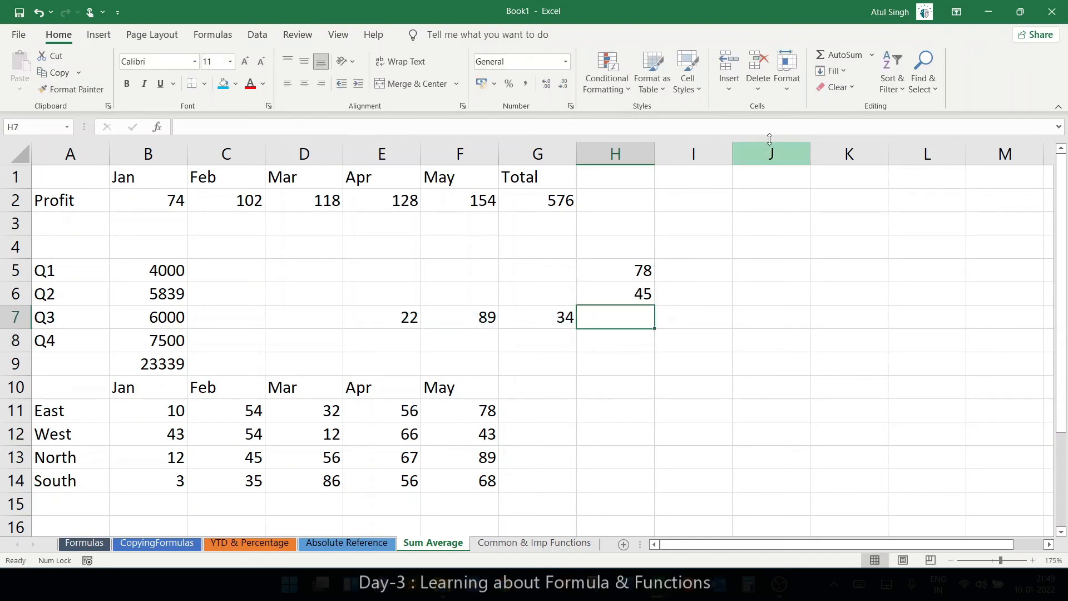
# Step: Enter =SUM(E7:G7) in H7 by changing AutoSum's suggested range, and redo the same sum over it
pyautogui.click(831, 56)
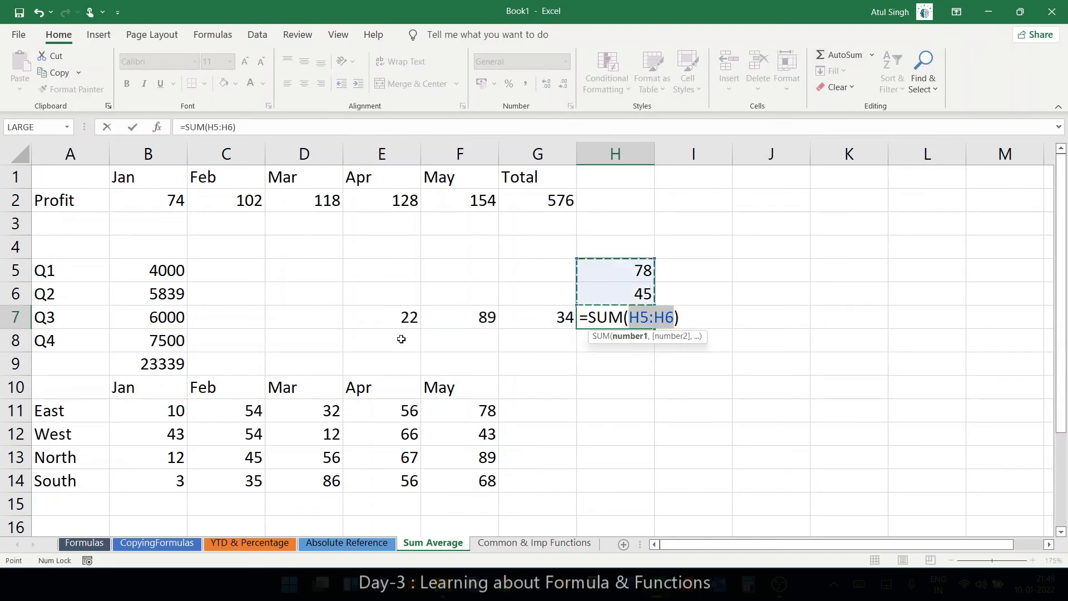
pyautogui.moveTo(399, 321); pyautogui.dragTo(529, 318)
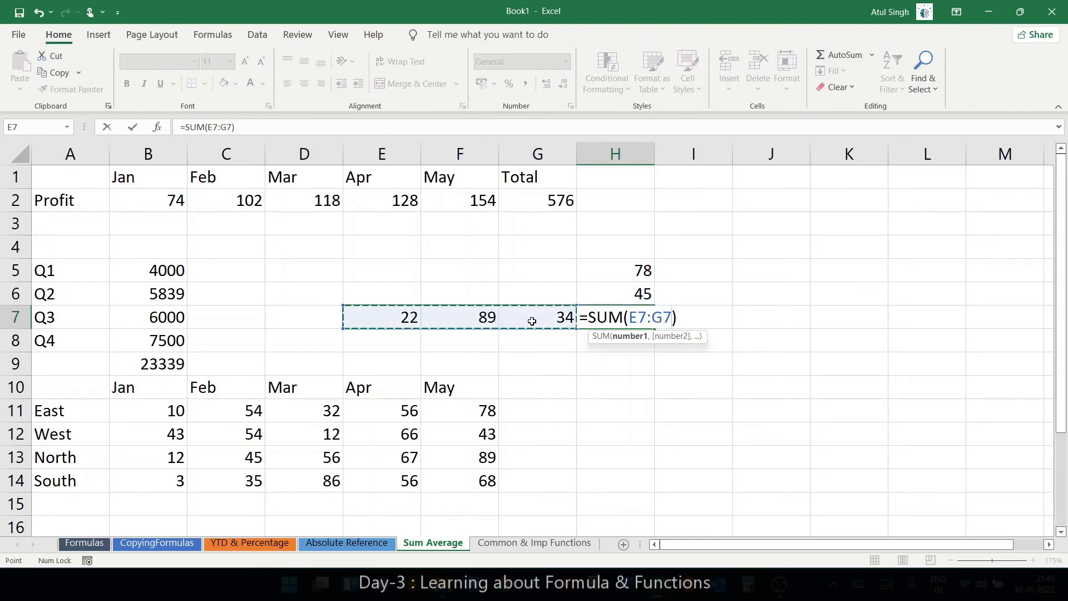
pyautogui.press('Return')
pyautogui.click(636, 314)
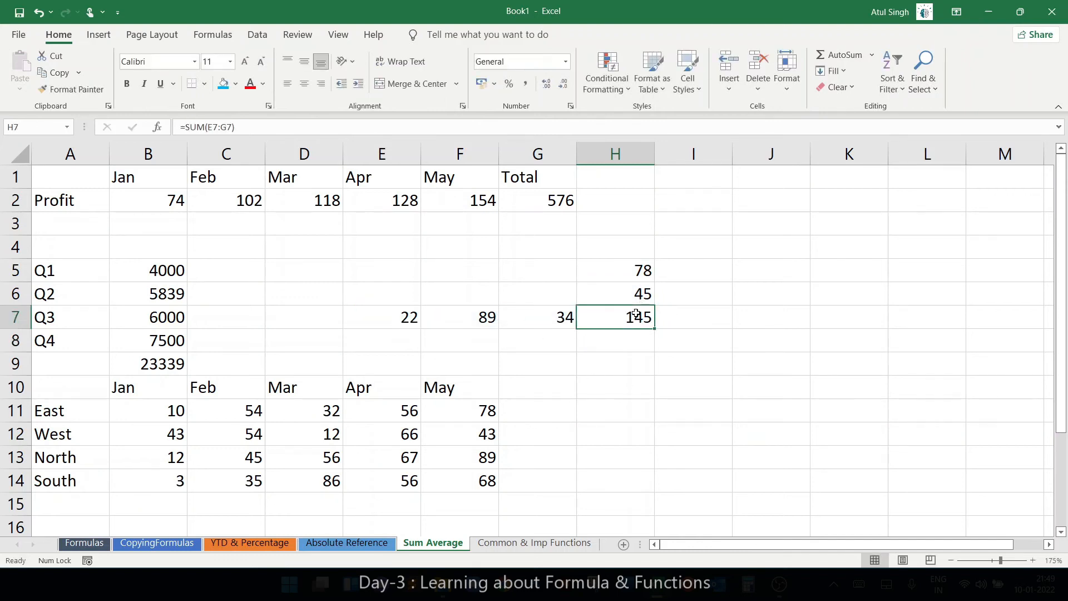
pyautogui.hotkey('alt', '=')
pyautogui.moveTo(410, 312); pyautogui.dragTo(527, 312)
pyautogui.press('Return')
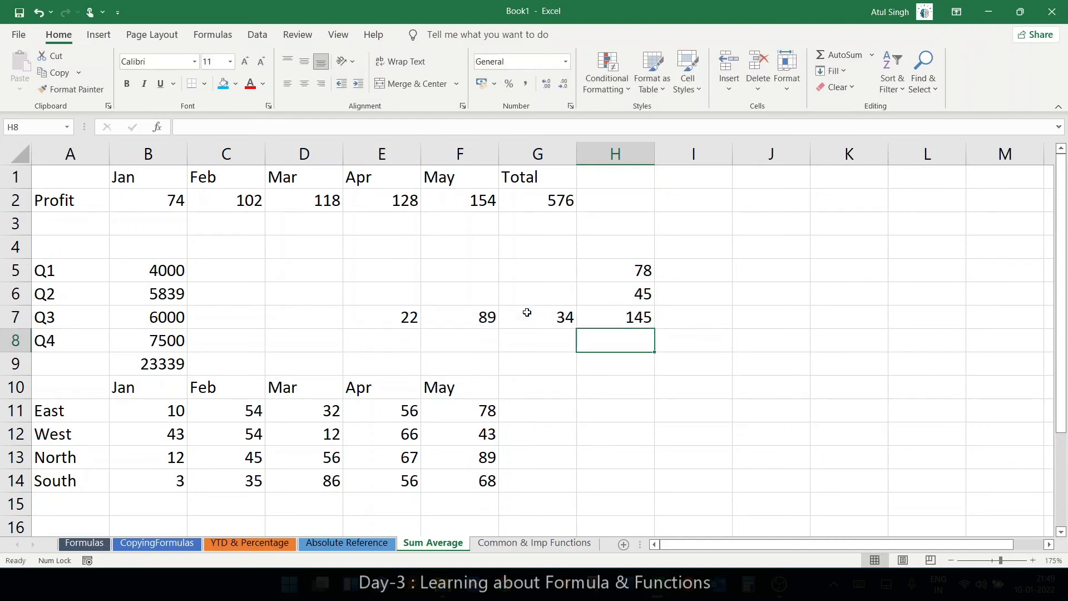
# Step: Total each region's monthly values in G11:G14 and each column in B15:G15 with AutoSum
pyautogui.moveTo(537, 415); pyautogui.dragTo(527, 474)
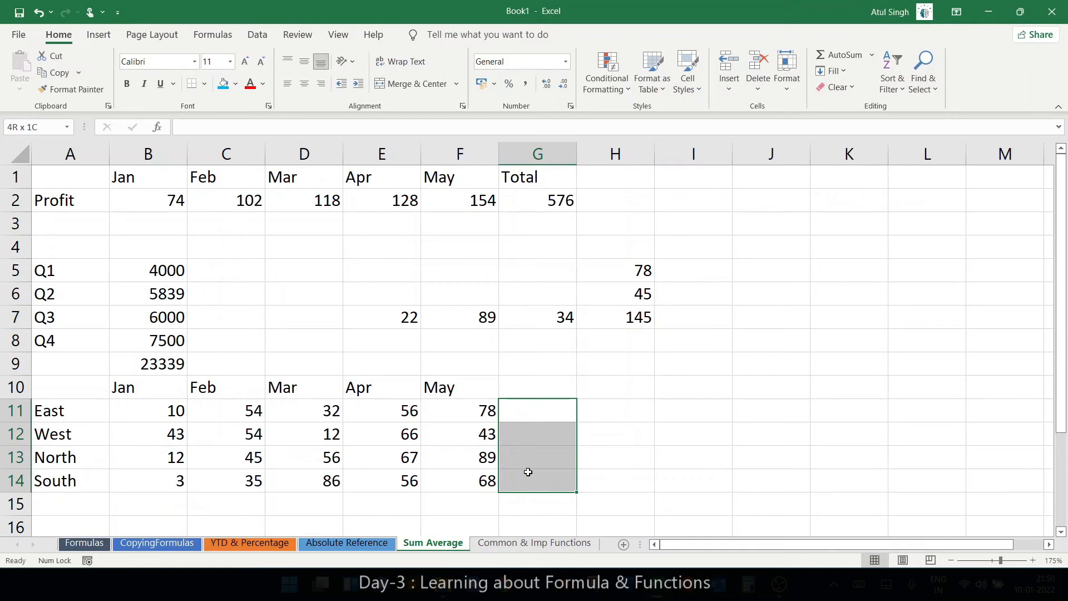
pyautogui.click(839, 55)
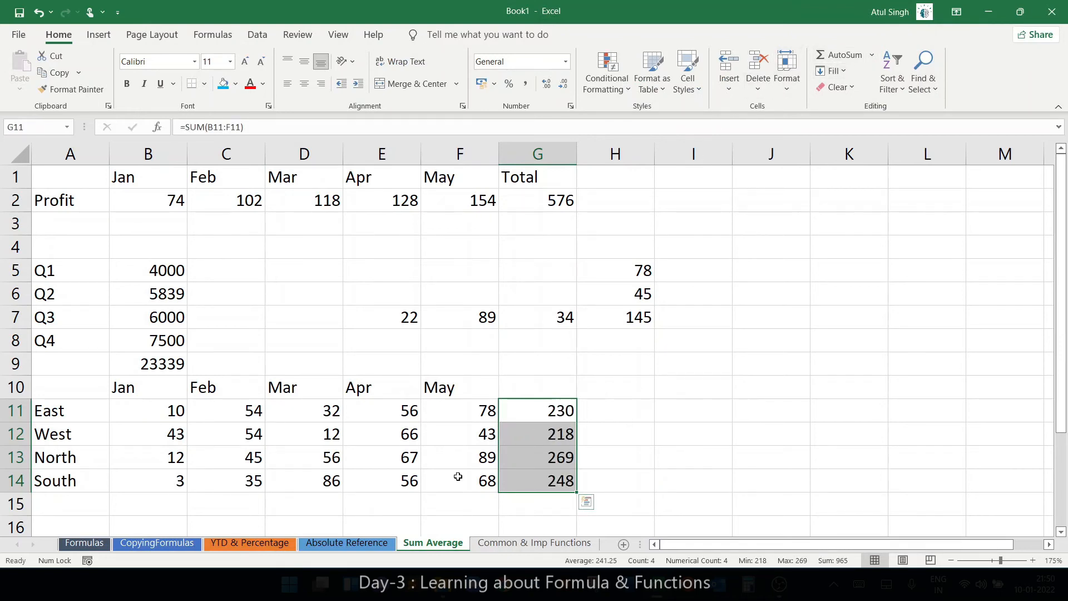
pyautogui.moveTo(140, 497); pyautogui.dragTo(508, 503)
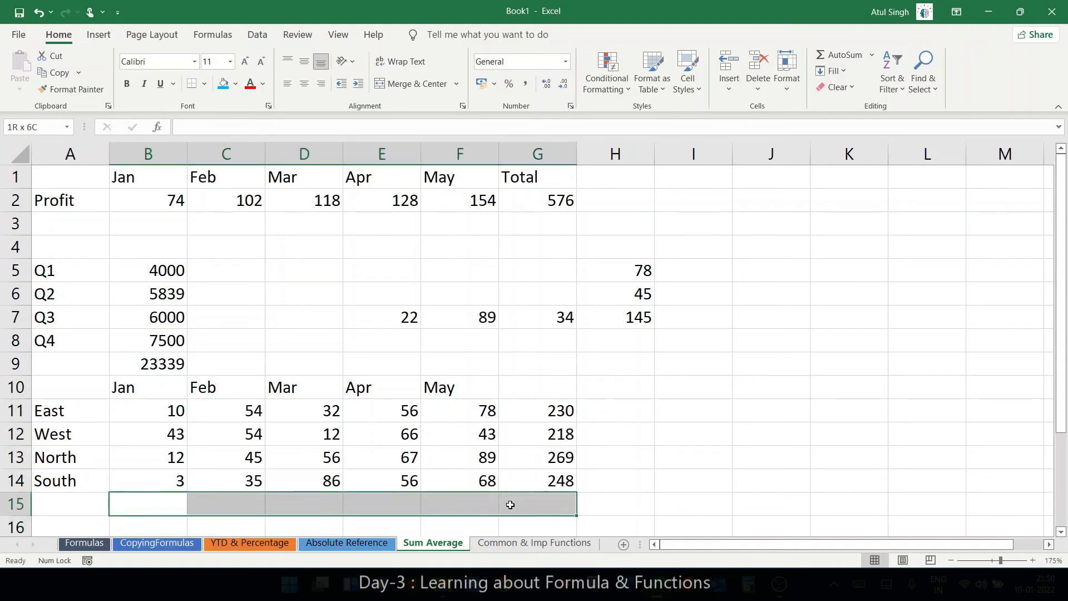
pyautogui.hotkey('alt', '=')
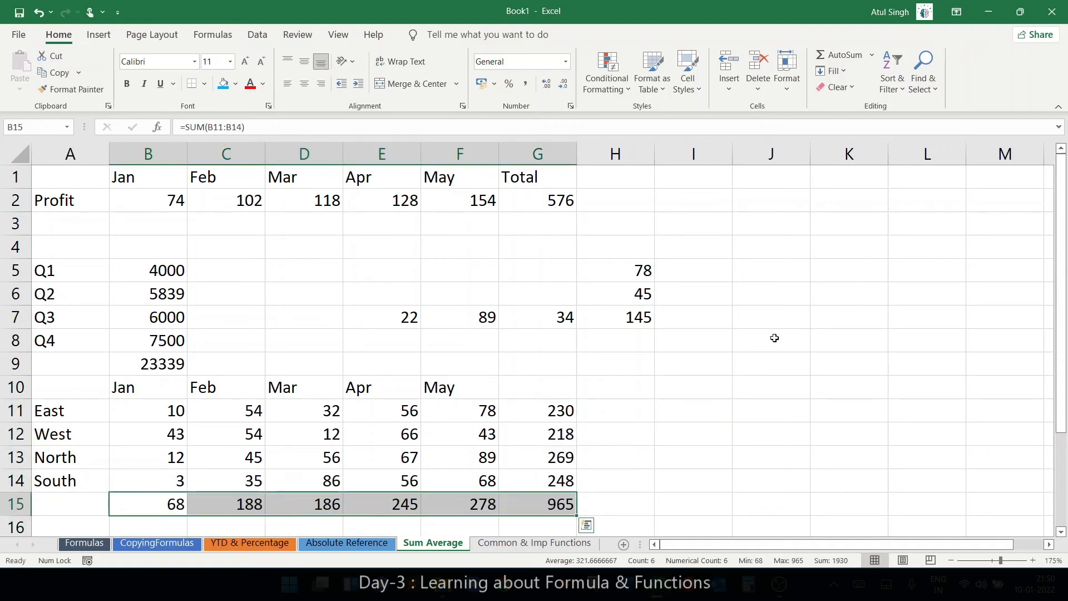
# Step: Inspect the SUM formulas behind the regional totals in column G and the monthly totals in row 15
pyautogui.doubleClick(549, 440)
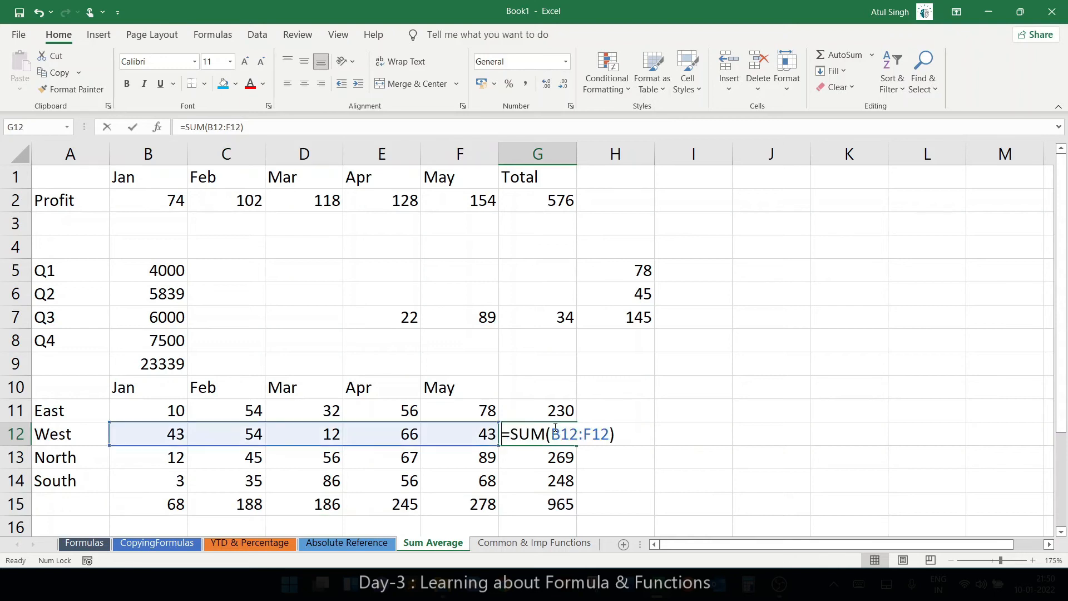
pyautogui.press('Escape')
pyautogui.doubleClick(549, 474)
pyautogui.press('Escape')
pyautogui.doubleClick(527, 504)
pyautogui.press('Escape')
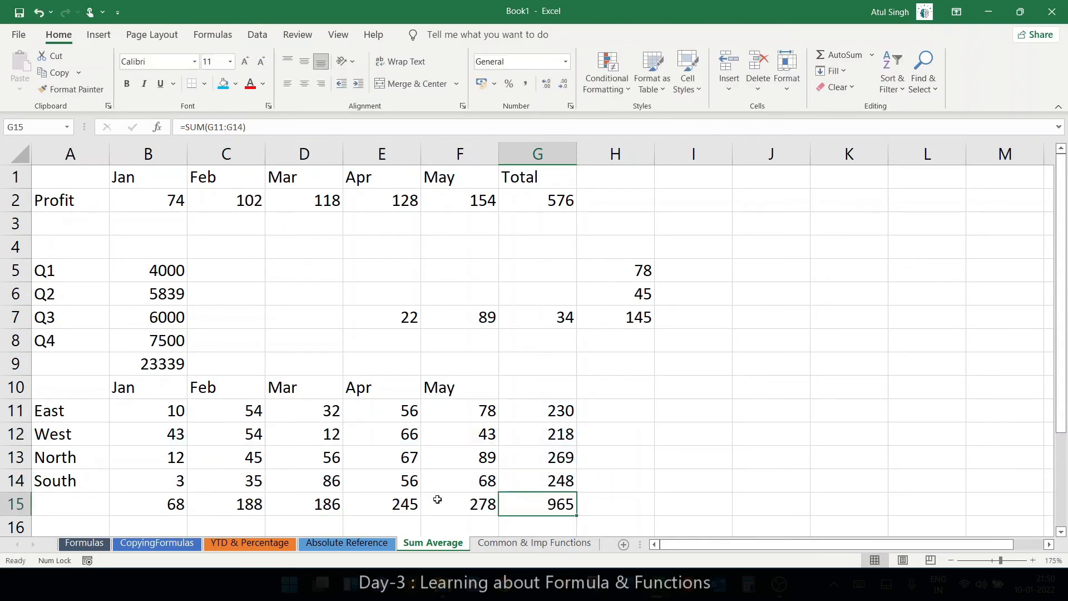
pyautogui.click(443, 503)
pyautogui.click(375, 502)
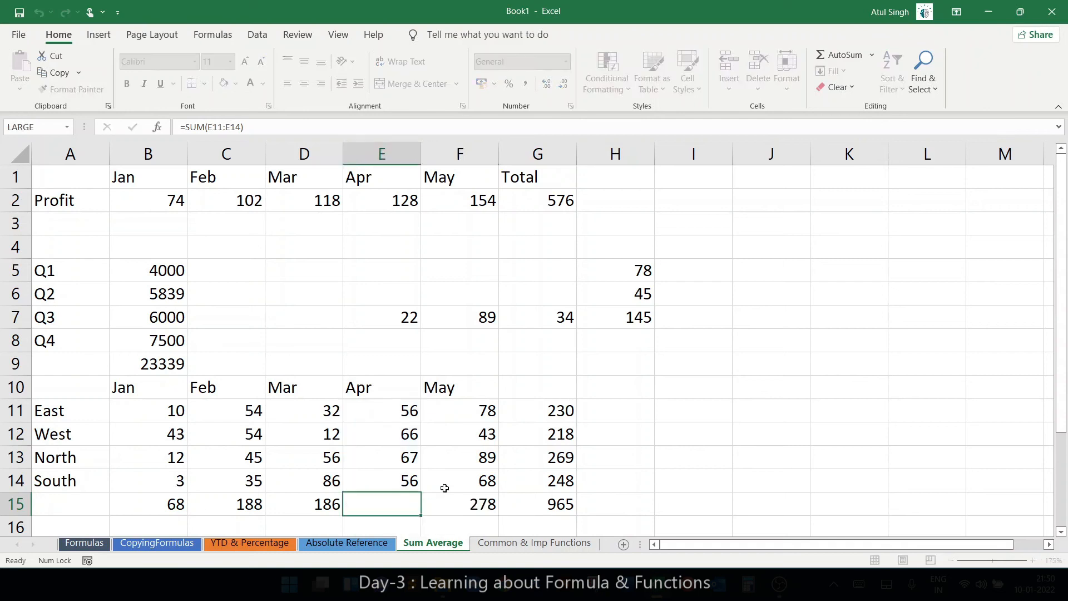
# Step: Clear the totals in B15:G15 and G11:G14, and recalculate them all at once by applying AutoSum to B11:G15
pyautogui.moveTo(166, 498); pyautogui.dragTo(562, 506)
pyautogui.press('Delete')
pyautogui.moveTo(557, 409); pyautogui.dragTo(557, 481)
pyautogui.press('Delete')
pyautogui.moveTo(145, 416); pyautogui.dragTo(520, 496)
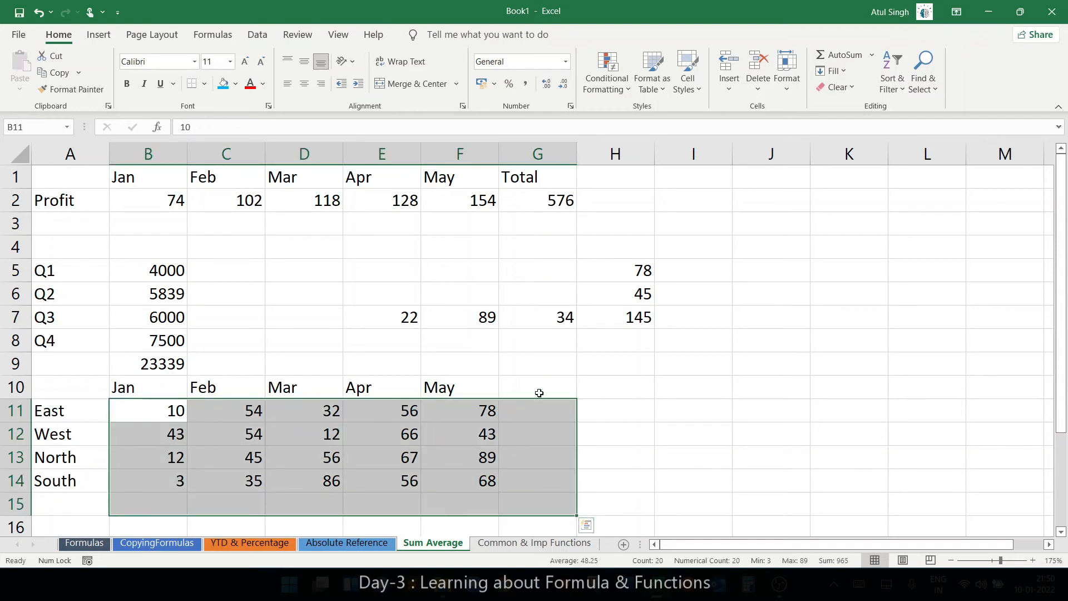
pyautogui.click(834, 58)
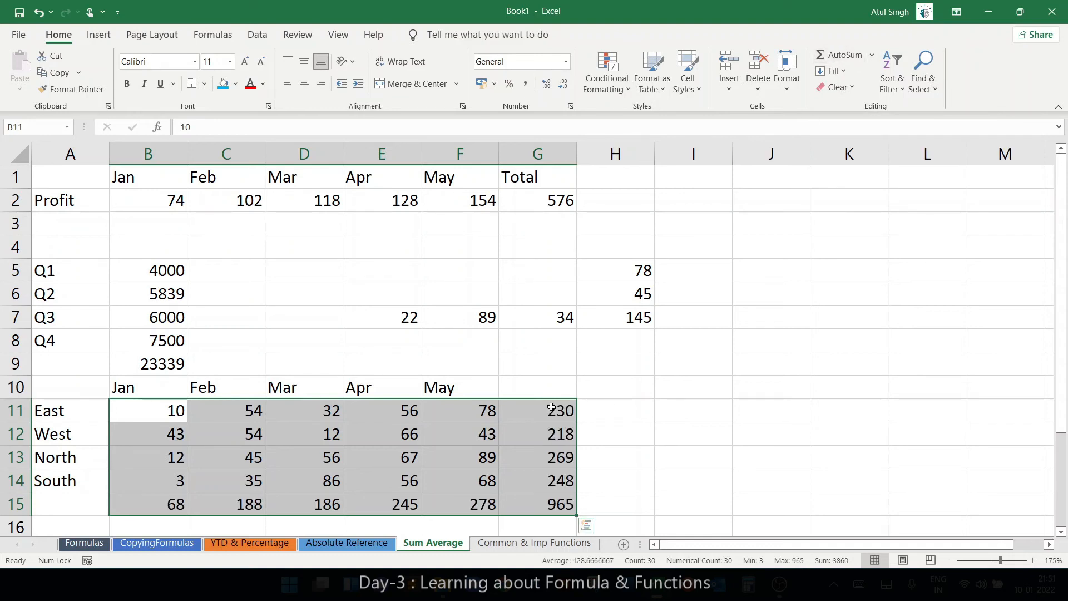
# Step: Clear the profit total in G2 and change the heading in G1 to Max
pyautogui.click(542, 176)
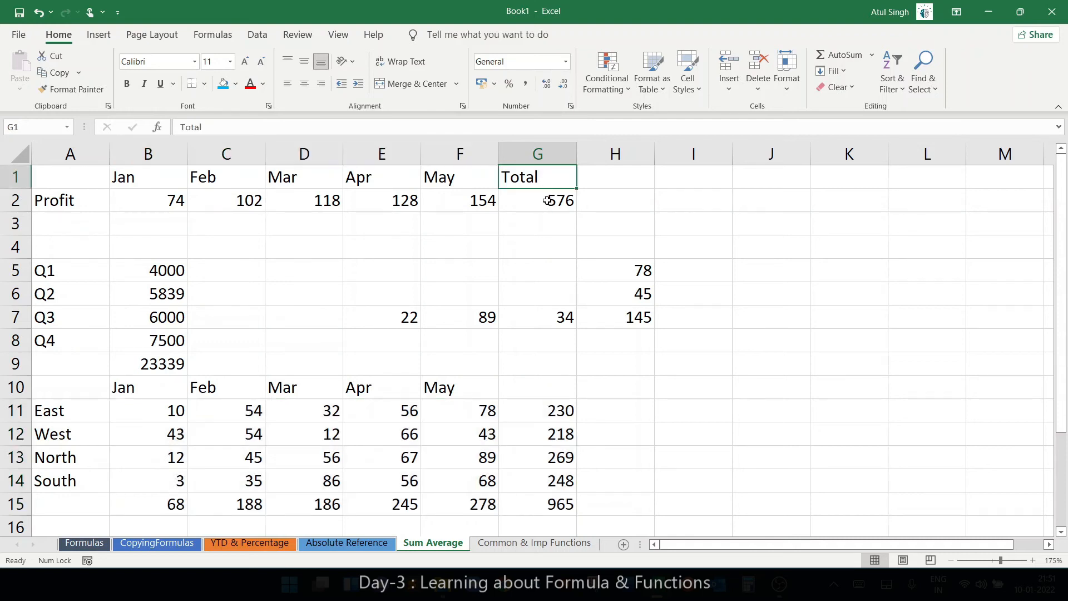
pyautogui.click(548, 201)
pyautogui.press('Delete')
pyautogui.click(556, 176)
pyautogui.write('Max')
pyautogui.press('Return')
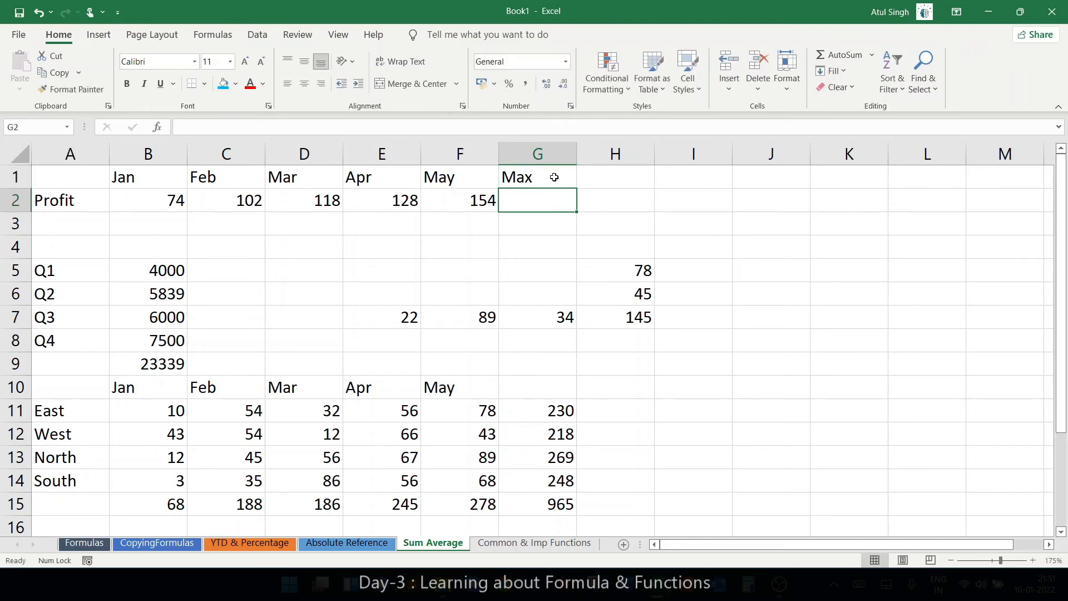
# Step: Calculate the highest monthly profit in G2 as =MAX(B2:F2) using AutoSum's Max function
pyautogui.click(872, 55)
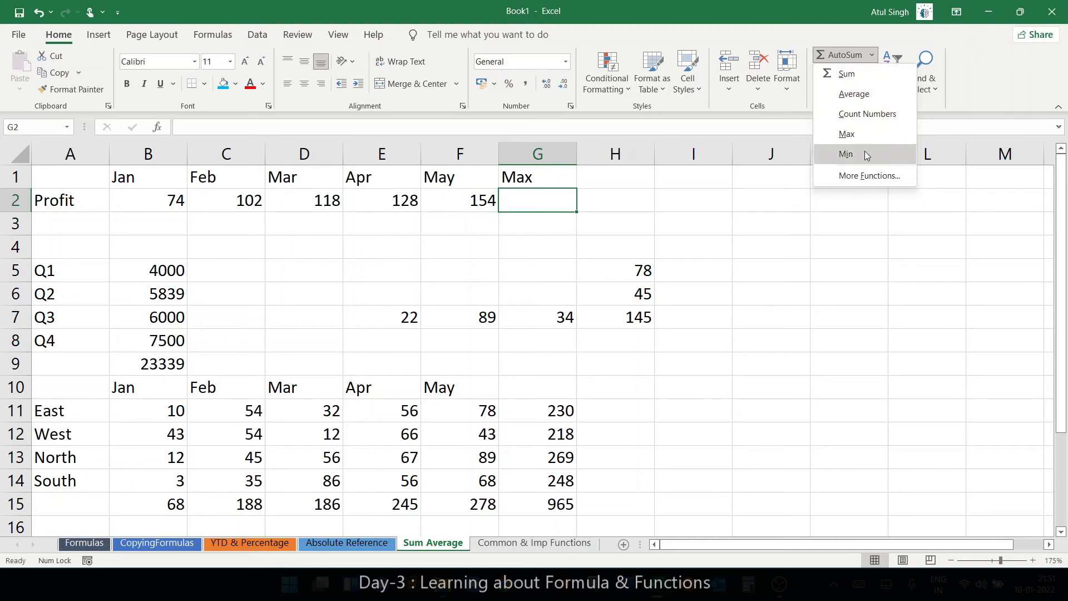
pyautogui.press('Escape')
pyautogui.click(212, 37)
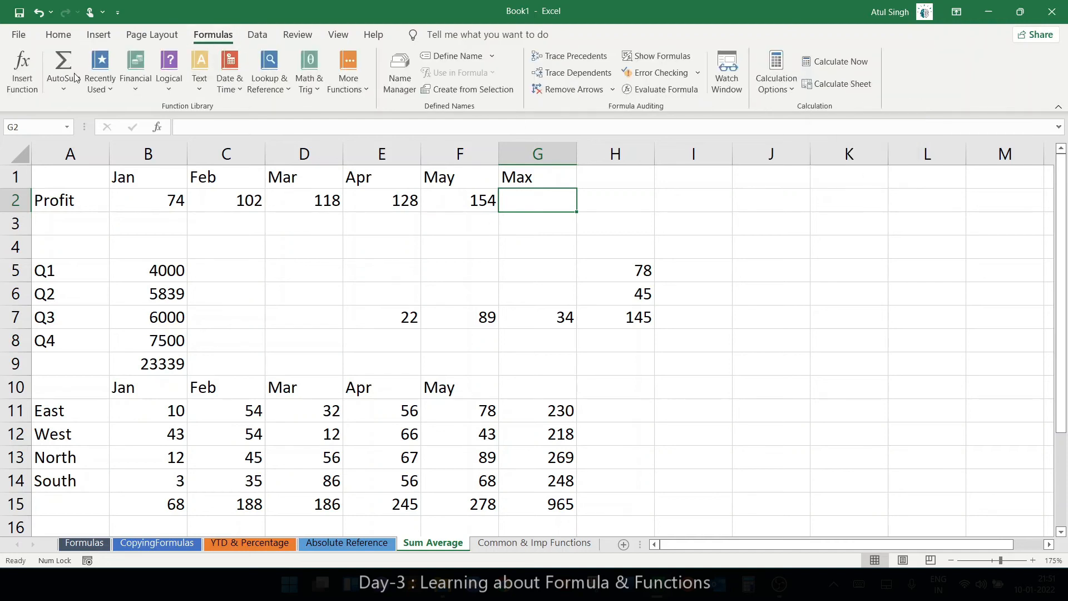
pyautogui.click(62, 90)
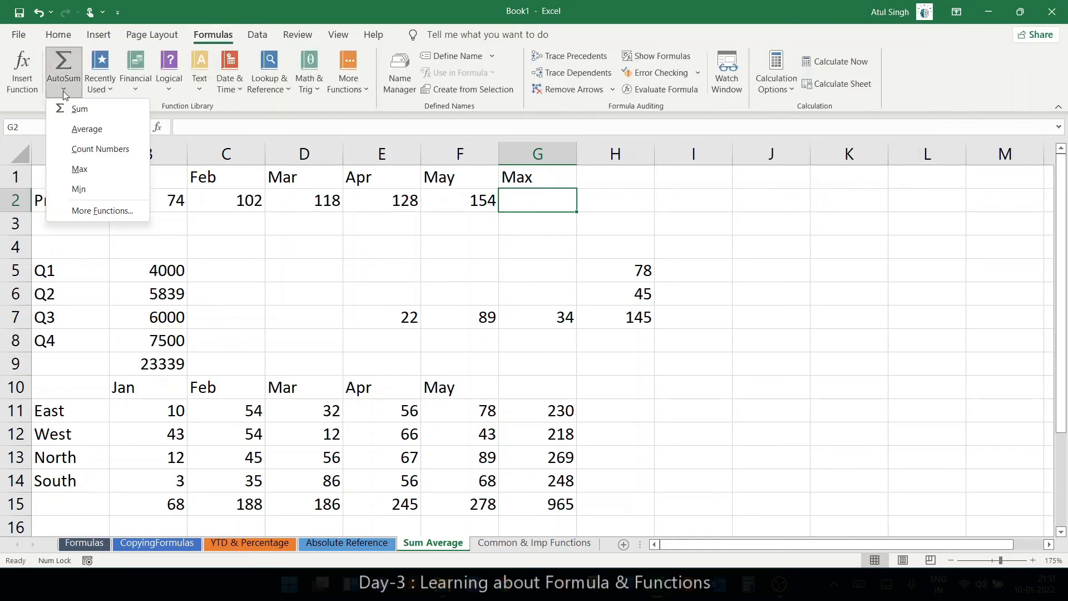
pyautogui.click(102, 168)
pyautogui.press('Return')
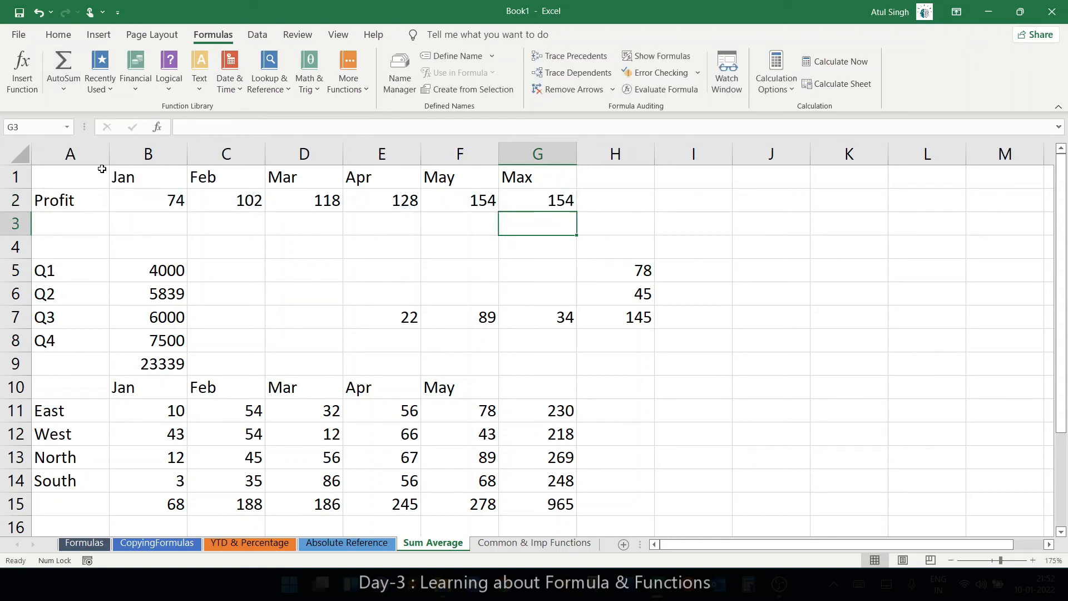
pyautogui.click(549, 206)
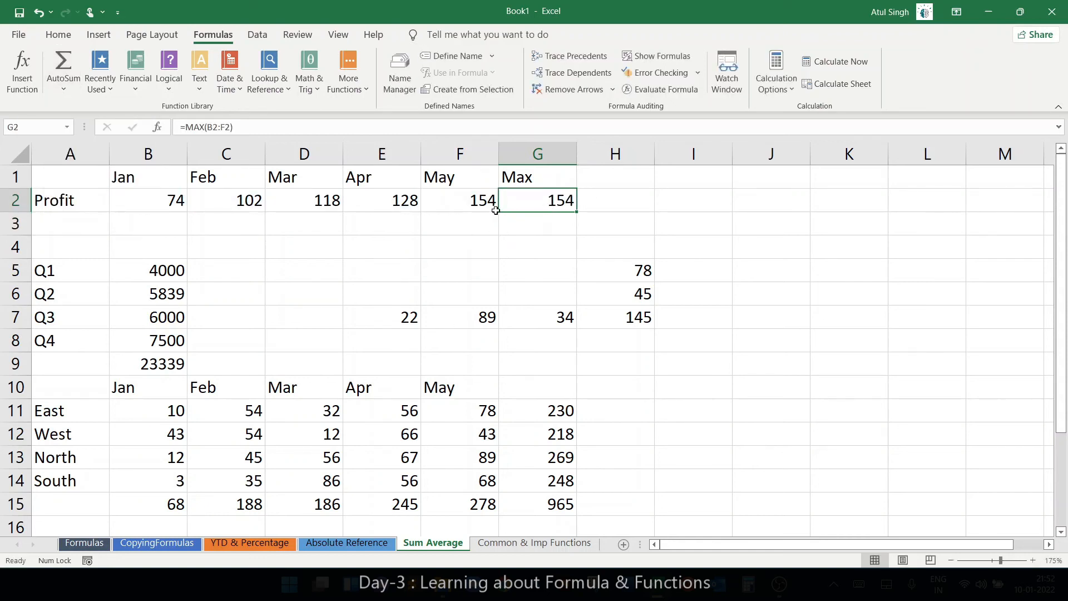
# Step: Clear the regional and monthly totals, and fill G11:G15 and B15:F15 with averages by applying AutoSum's Average to B11:G15
pyautogui.scroll(-3, 488, 358)
pyautogui.scroll(2, 529, 313)
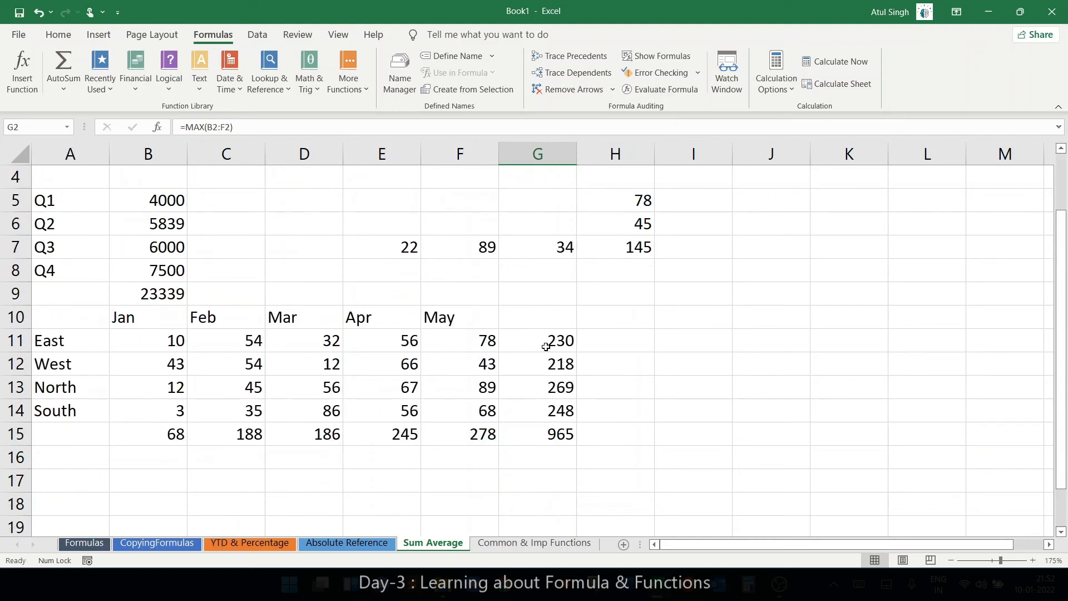
pyautogui.moveTo(546, 340); pyautogui.dragTo(555, 432)
pyautogui.press('Delete')
pyautogui.moveTo(152, 441); pyautogui.dragTo(452, 439)
pyautogui.press('Delete')
pyautogui.moveTo(162, 344); pyautogui.dragTo(529, 439)
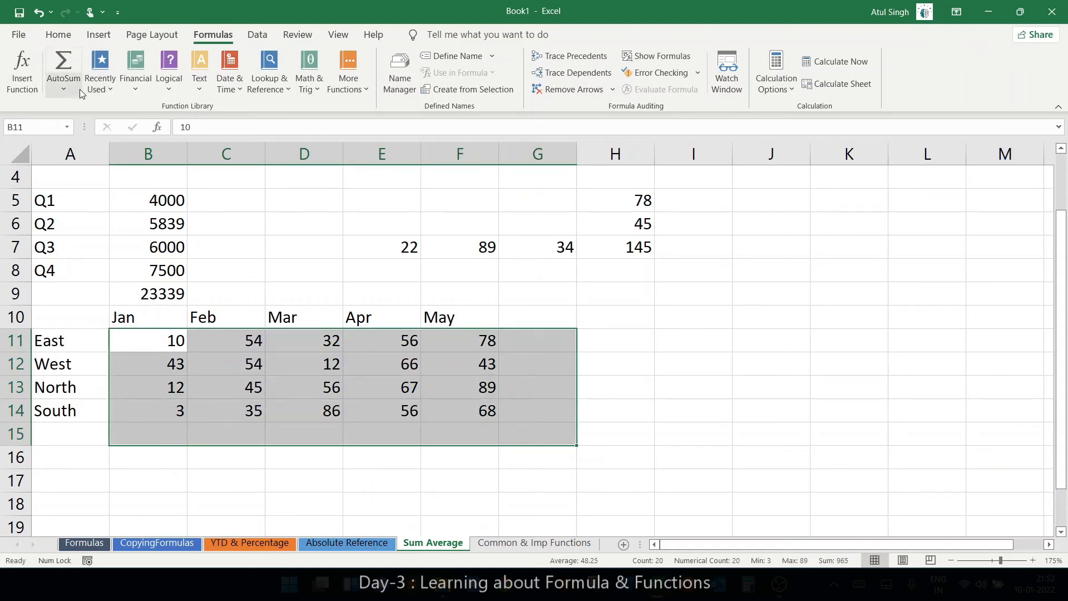
pyautogui.click(63, 88)
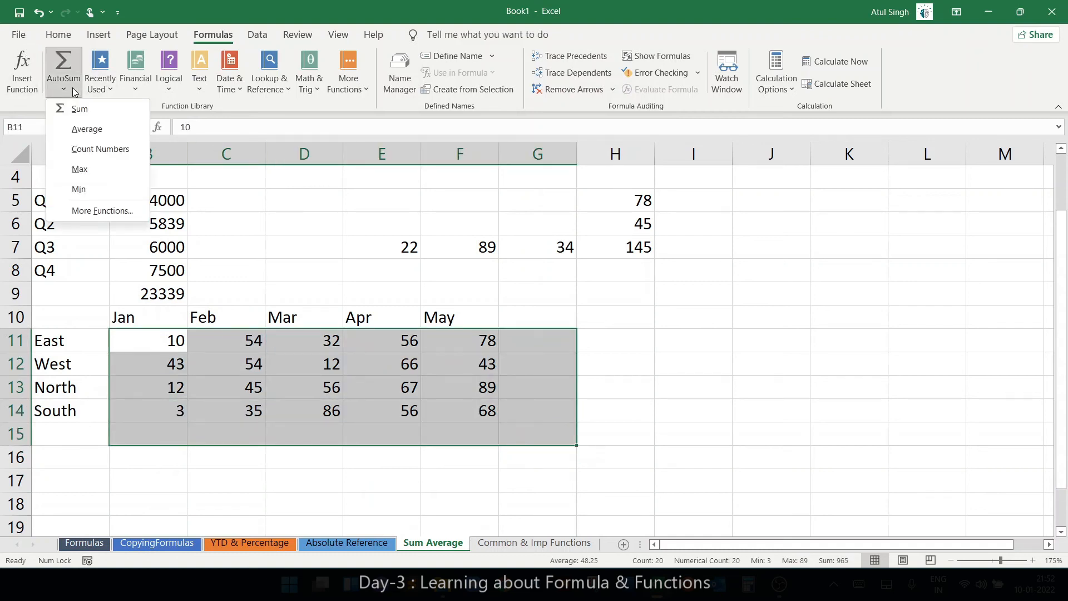
pyautogui.click(87, 130)
# Step: Inspect the AVERAGE formulas in G11, G13 and F15, and look over the available AutoSum functions
pyautogui.moveTo(553, 340); pyautogui.dragTo(553, 363)
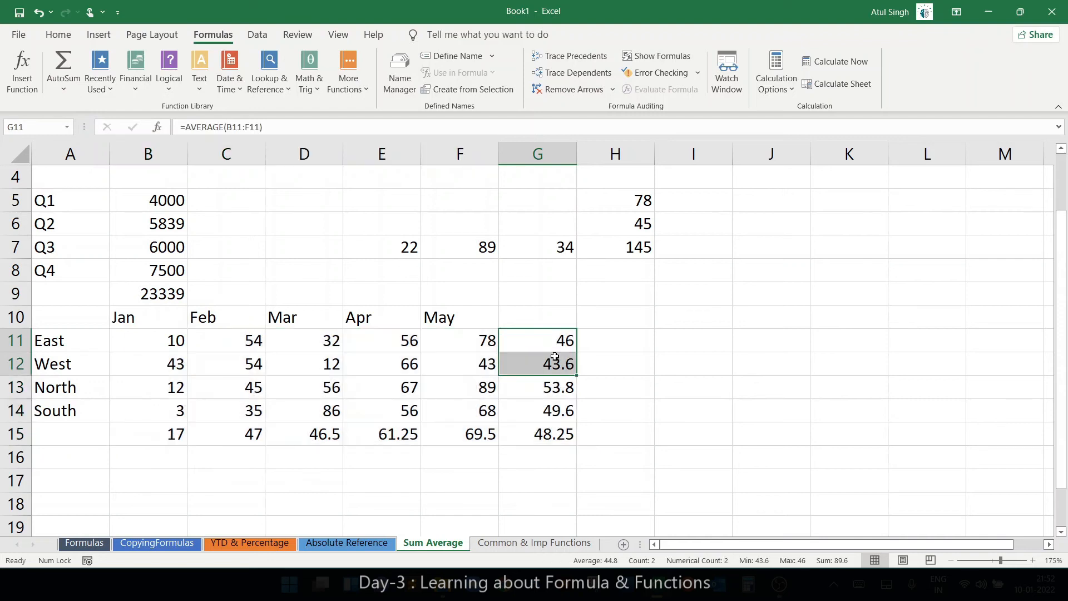
pyautogui.doubleClick(565, 387)
pyautogui.press('Escape')
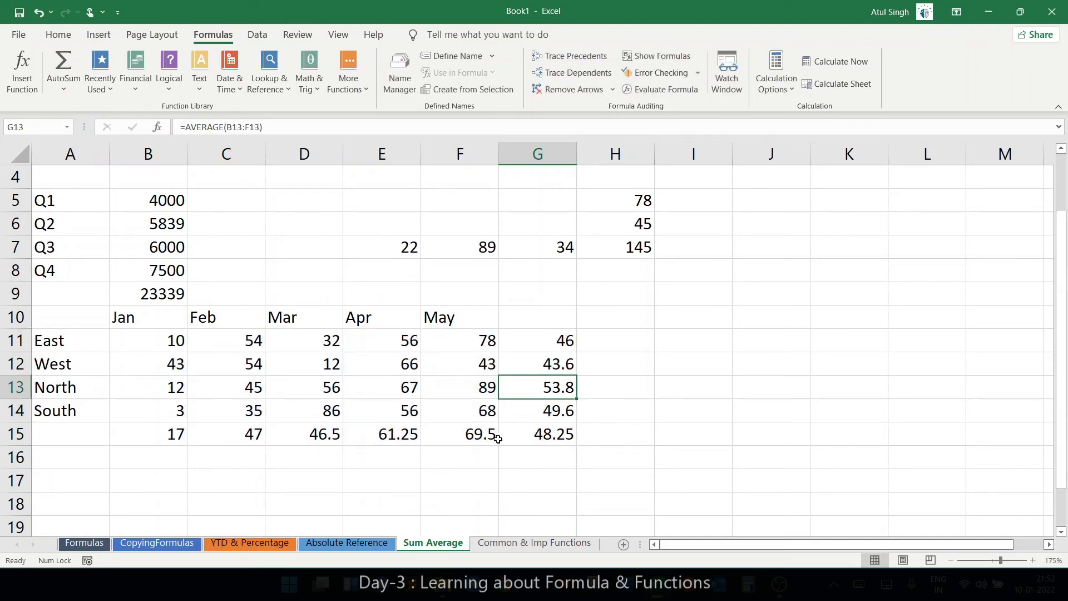
pyautogui.doubleClick(490, 435)
pyautogui.press('Escape')
pyautogui.scroll(1, 531, 336)
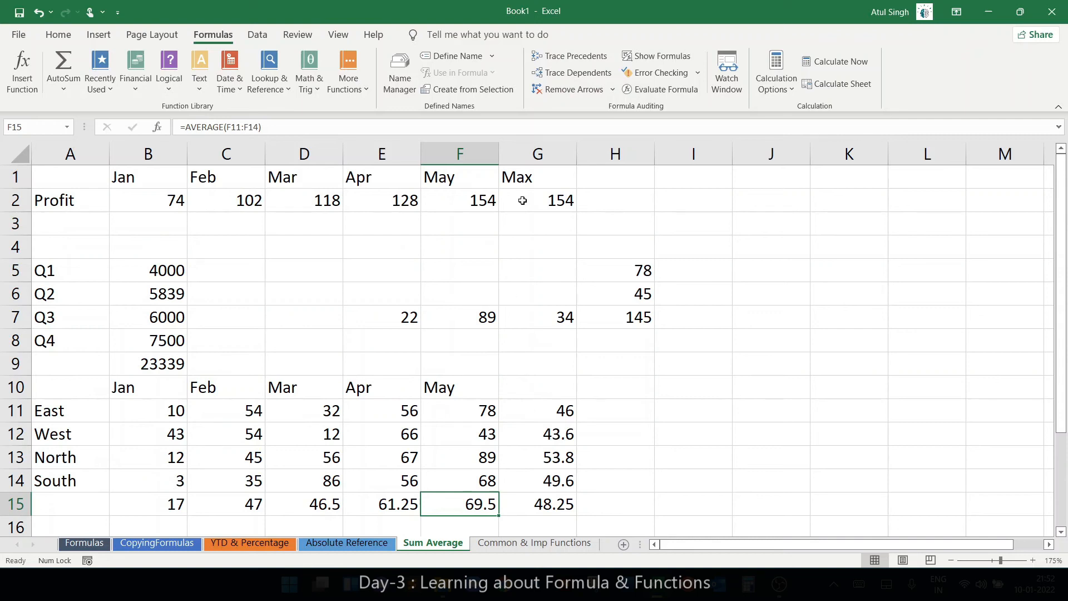
pyautogui.click(64, 86)
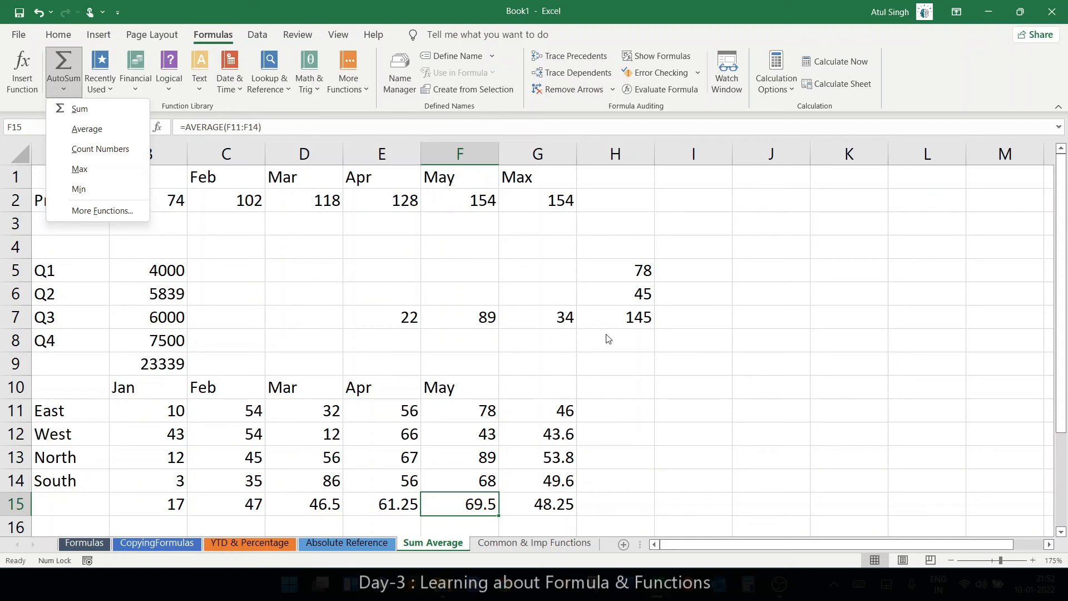
# Step: Start an AutoSum in J6, replacing its suggested range with the separate ranges C2:D2, B6:B7 and B11:C12
pyautogui.click(771, 293)
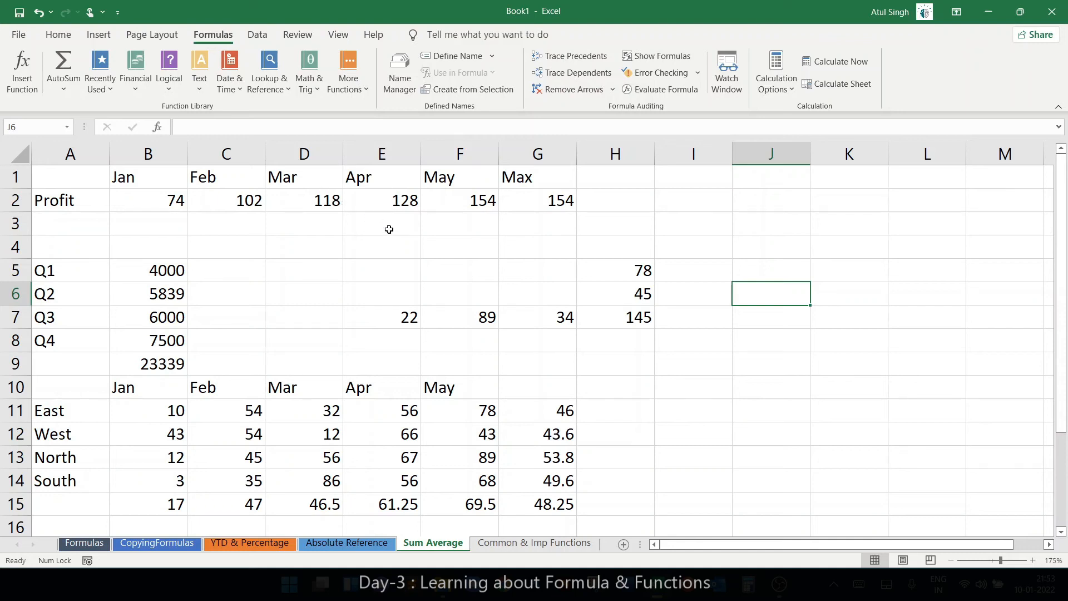
pyautogui.hotkey('alt', '=')
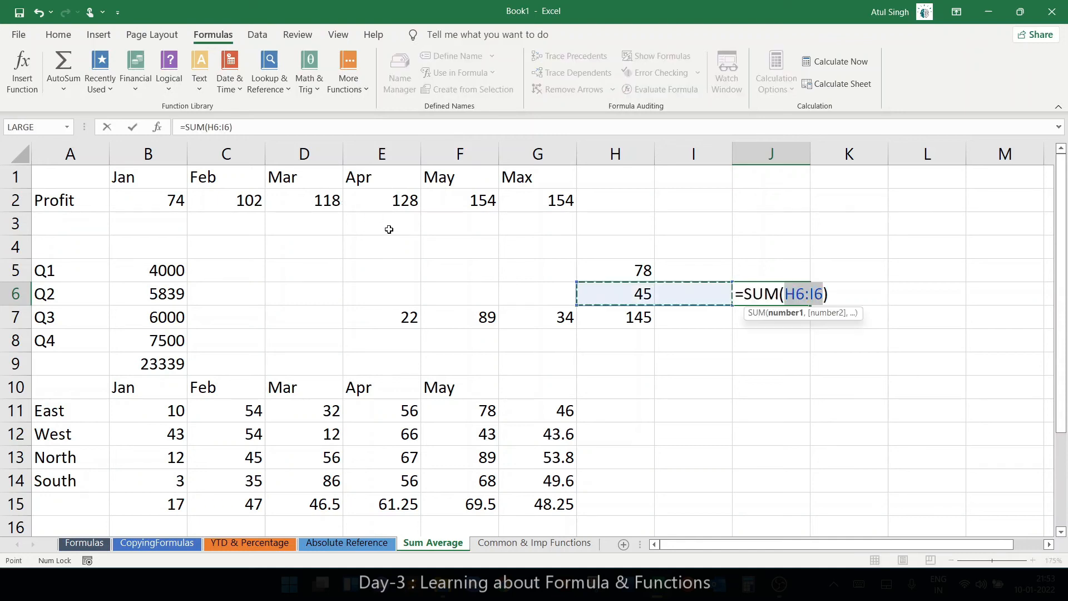
pyautogui.press('BackSpace')
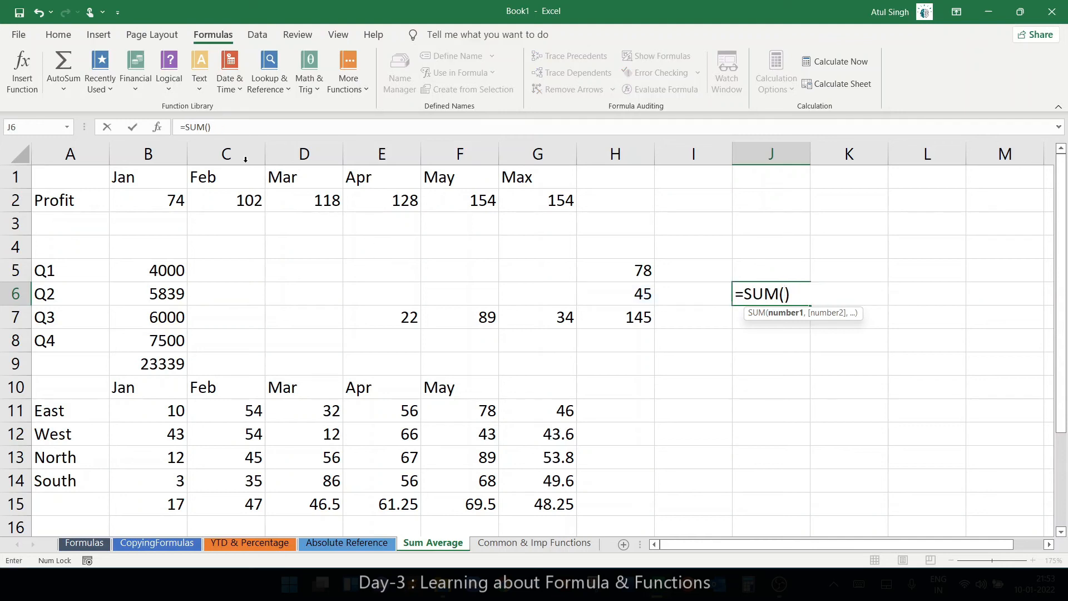
pyautogui.moveTo(228, 198); pyautogui.dragTo(318, 198)
pyautogui.write(',')
pyautogui.moveTo(143, 288); pyautogui.dragTo(166, 321)
pyautogui.write(',')
pyautogui.moveTo(167, 421); pyautogui.dragTo(243, 445)
pyautogui.write(',')
# Step: Add the ranges E12:F13, B14:D15, G12:G14 and E14:E15 to the SUM in J6 and enter the formula
pyautogui.moveTo(390, 437); pyautogui.dragTo(467, 464)
pyautogui.write(',')
pyautogui.moveTo(185, 477); pyautogui.dragTo(337, 511)
pyautogui.write(',')
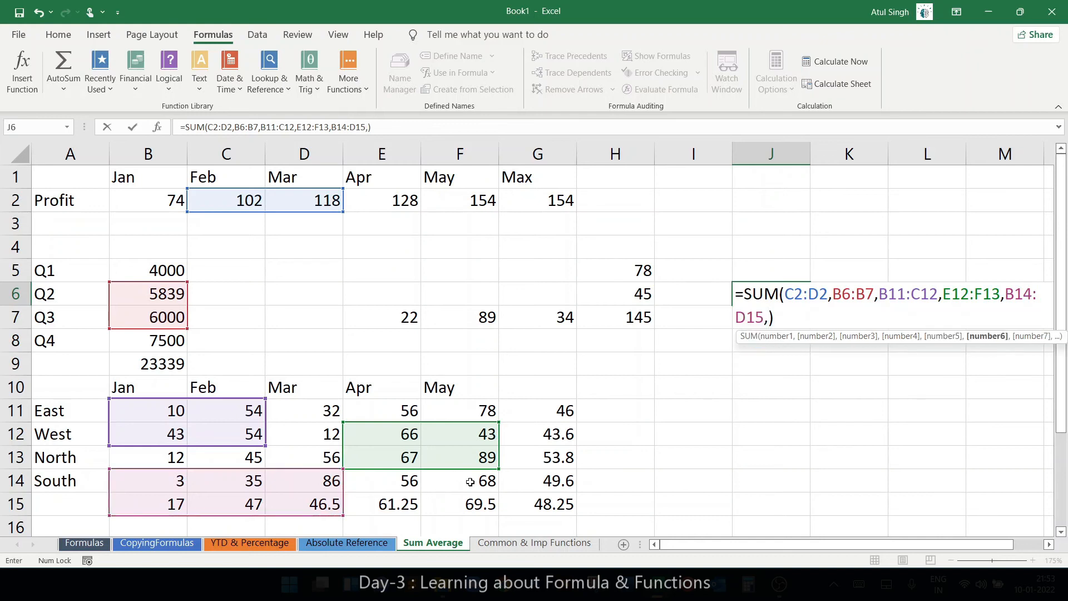
pyautogui.moveTo(548, 435); pyautogui.dragTo(546, 481)
pyautogui.write(',')
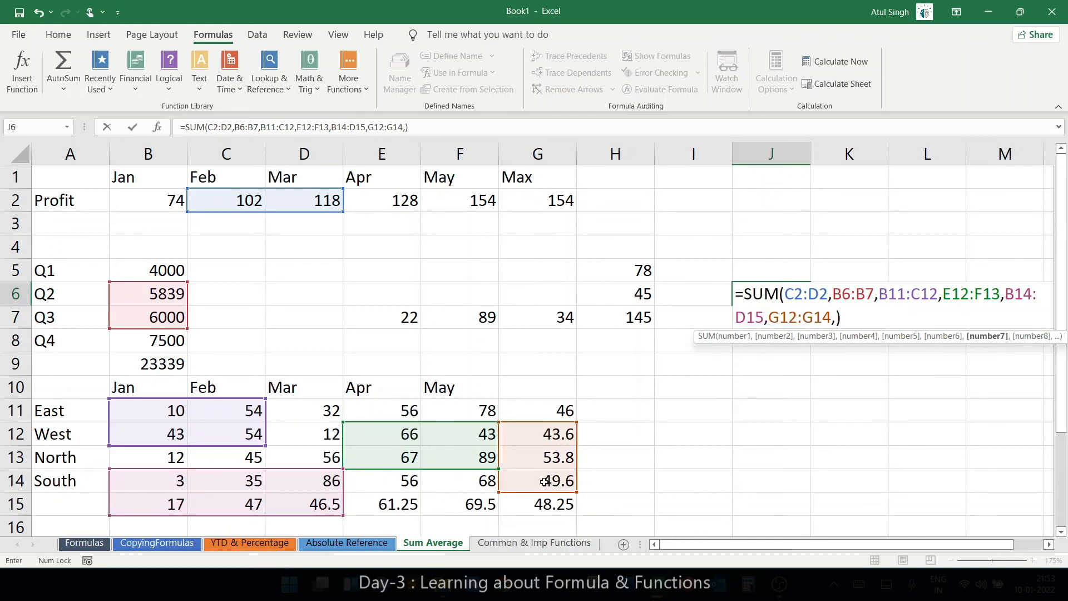
pyautogui.moveTo(402, 485); pyautogui.dragTo(414, 504)
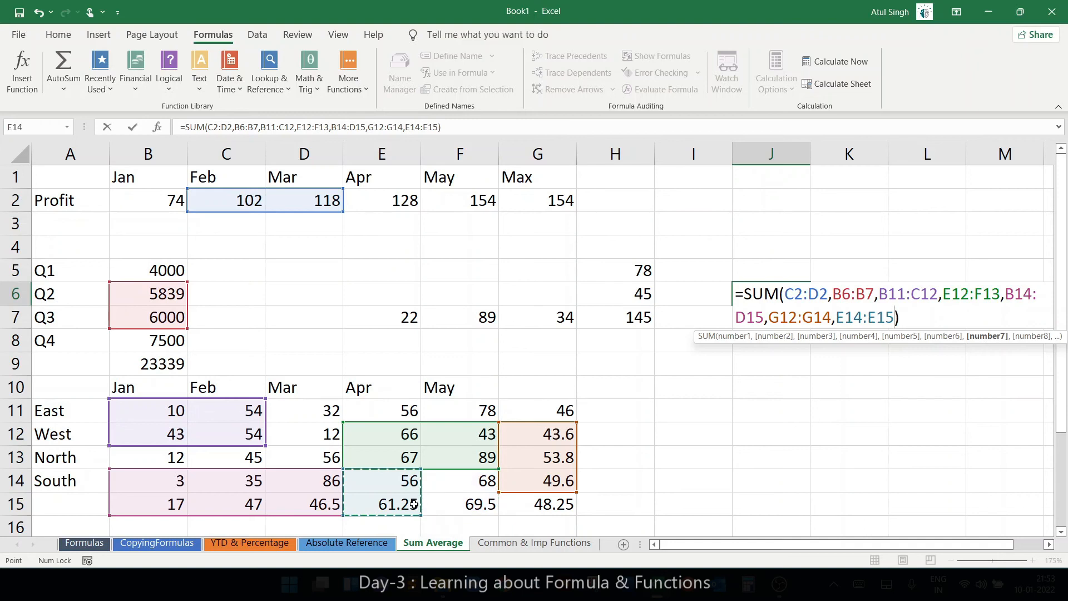
pyautogui.press('Return')
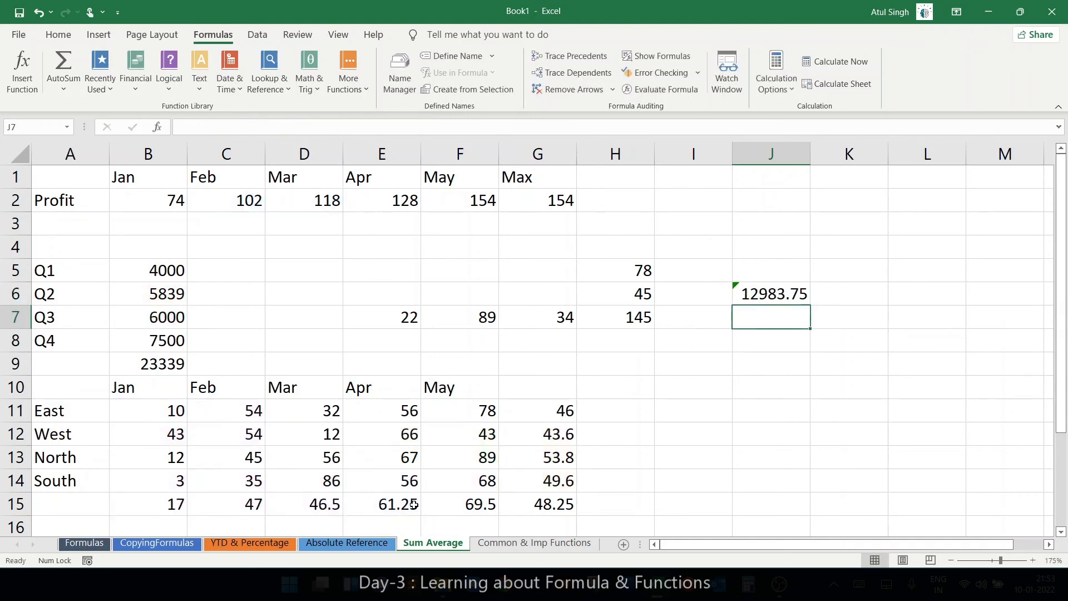
pyautogui.press('Up')
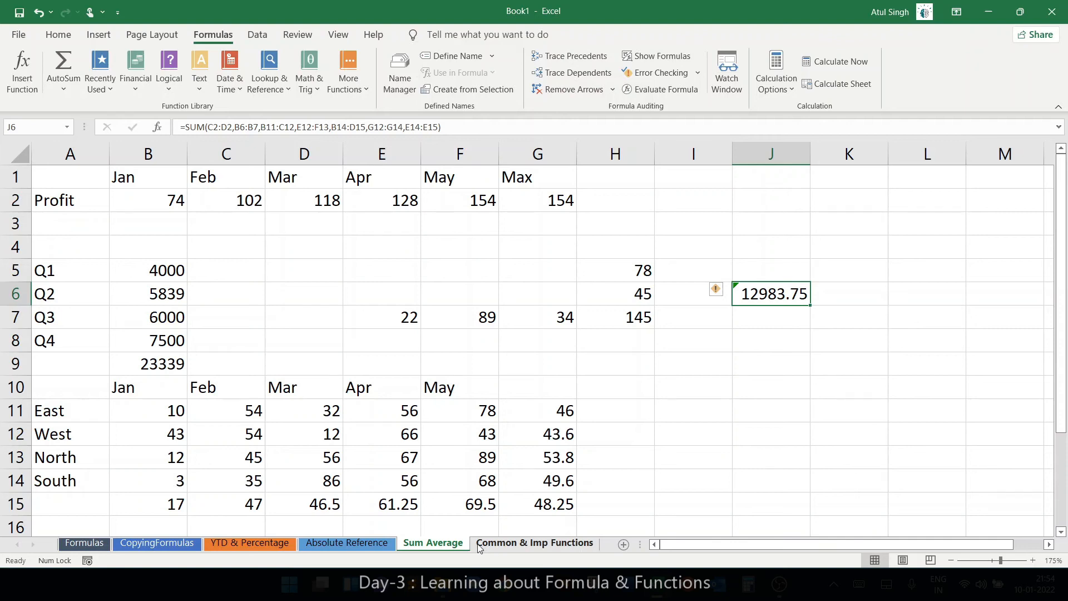
# Step: Colour the Sum Average sheet tab standard green, and go to cell A1 of the Common & Imp Functions sheet
pyautogui.rightClick(450, 547)
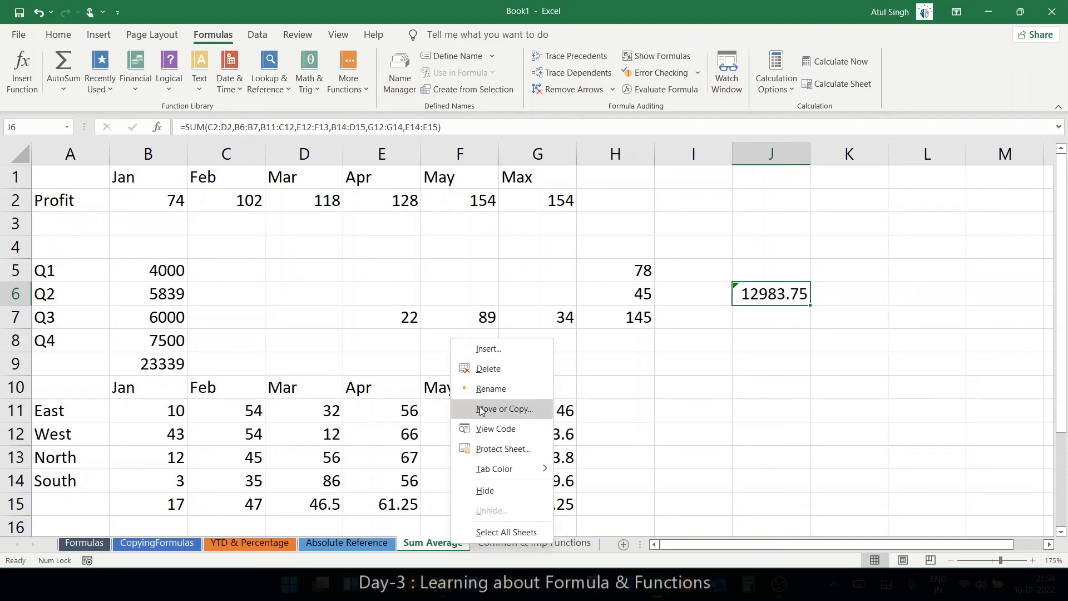
pyautogui.moveTo(502, 471)
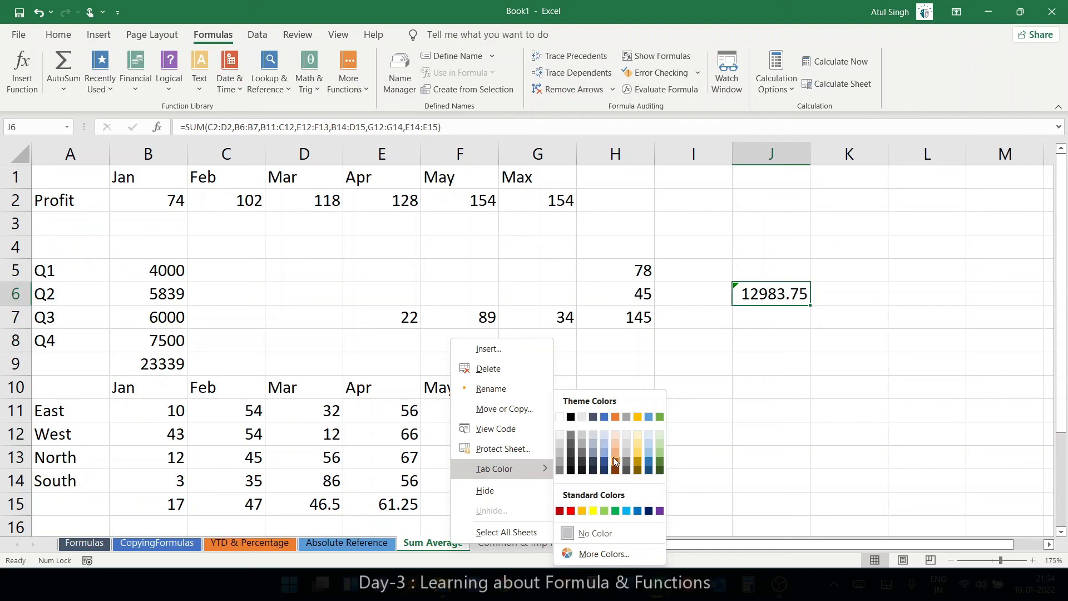
pyautogui.click(615, 511)
pyautogui.click(518, 544)
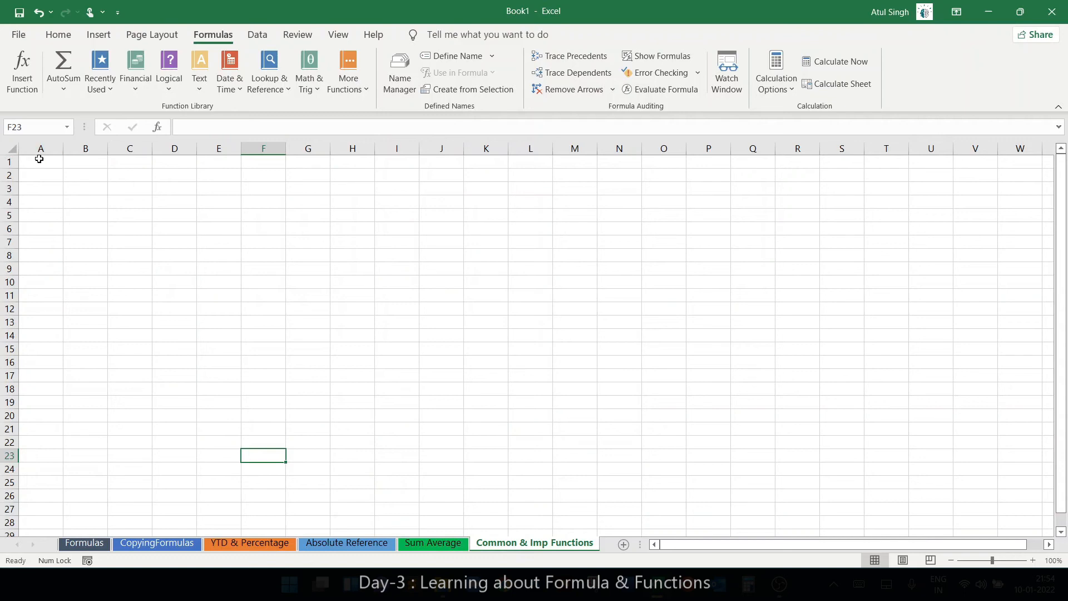
pyautogui.click(39, 160)
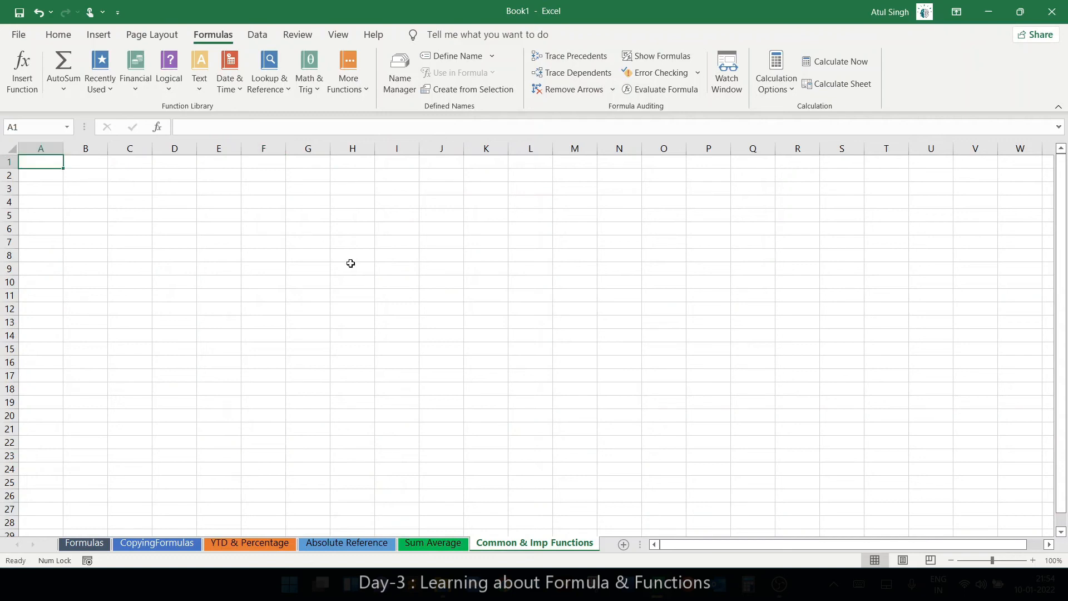
# Step: Set the zoom of the Common & Imp Functions sheet to a custom 175%
pyautogui.click(1053, 560)
pyautogui.doubleClick(767, 250)
pyautogui.write('175')
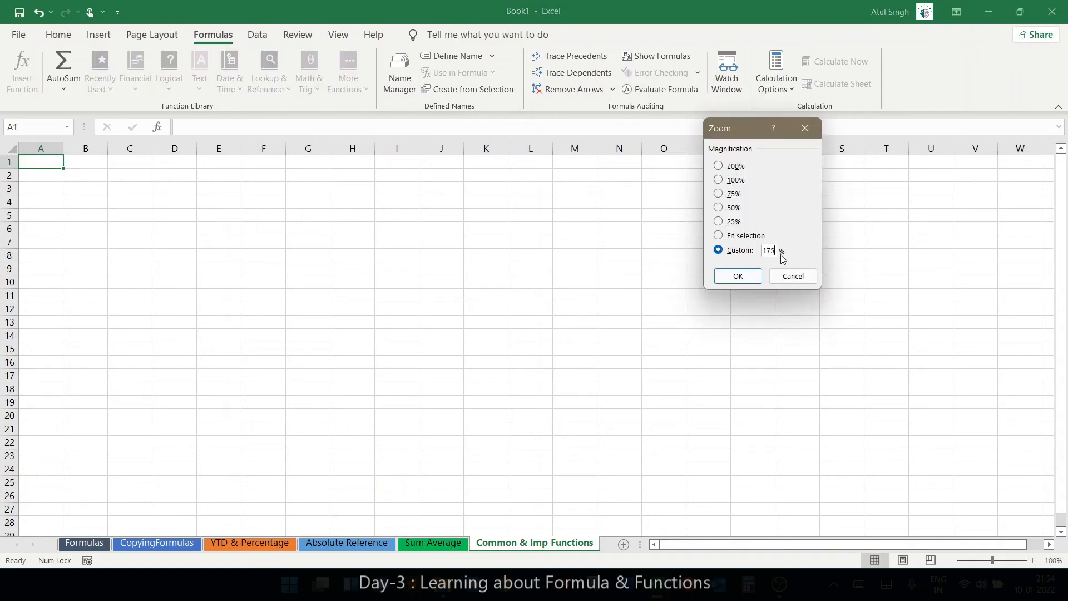
pyautogui.click(737, 276)
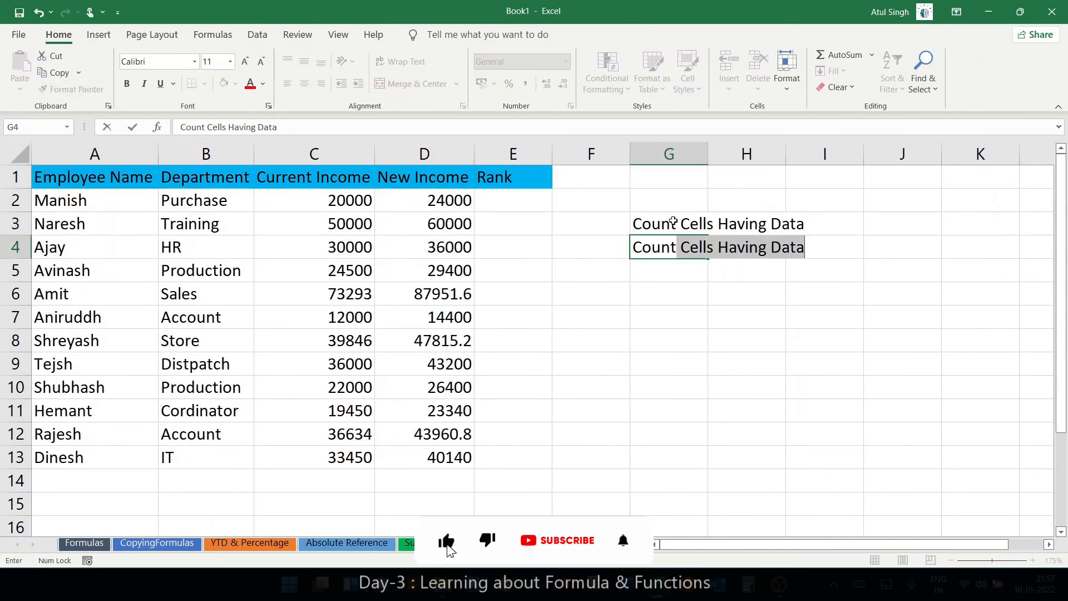
# Step: Enter the labels "Count cells Having Numbers", "Median number" and "2nd Largest Income" in G4, G5 and G6
pyautogui.write('cells Having Numbers')
pyautogui.press('Return')
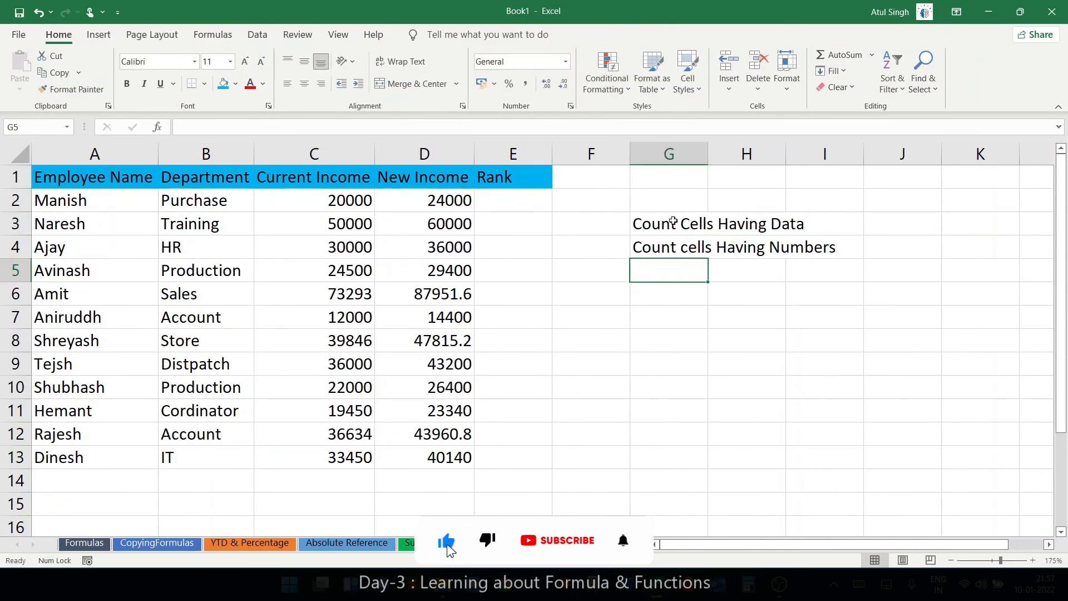
pyautogui.write('Median number')
pyautogui.press('Return')
pyautogui.write('2nd Largest Salar')
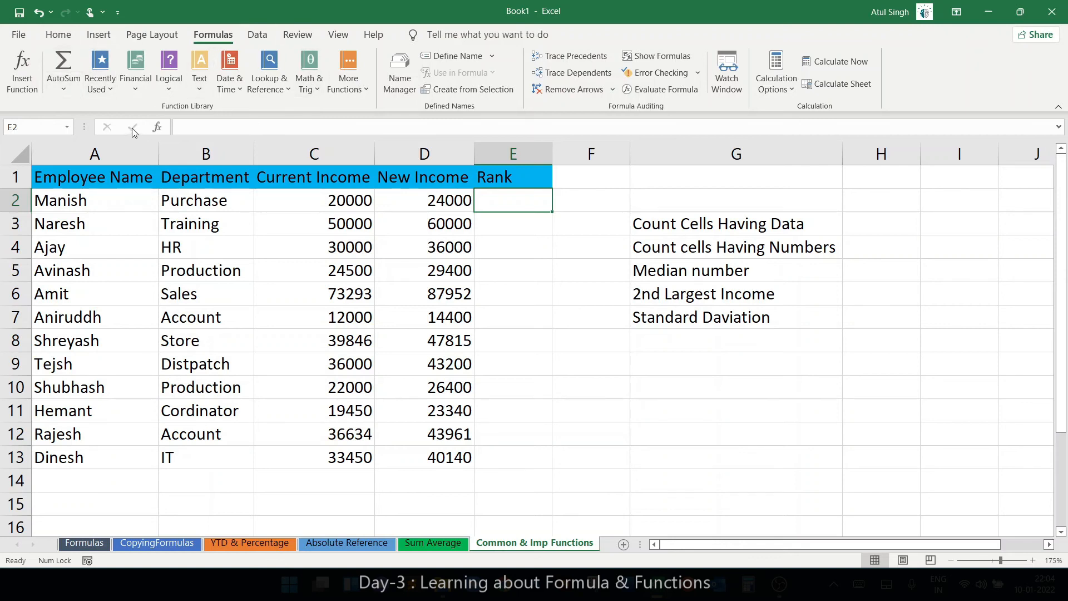
# Step: Look through the Financial, Lookup & Reference, Math & Trig, Statistical and Engineering functions, and review the calculation labels in G3:G7
pyautogui.click(139, 83)
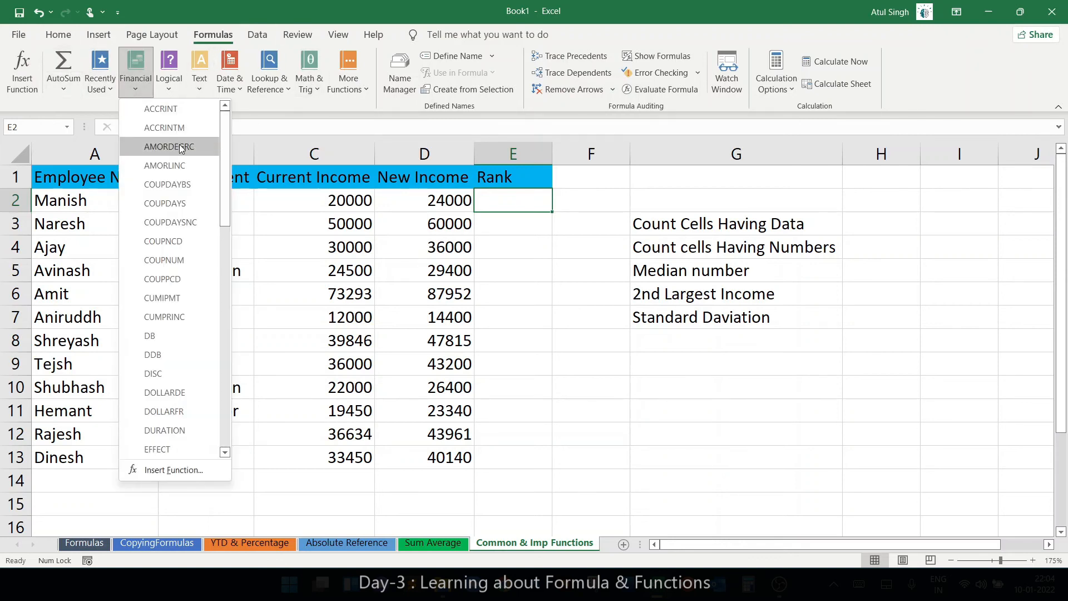
pyautogui.scroll(-5, 222, 178)
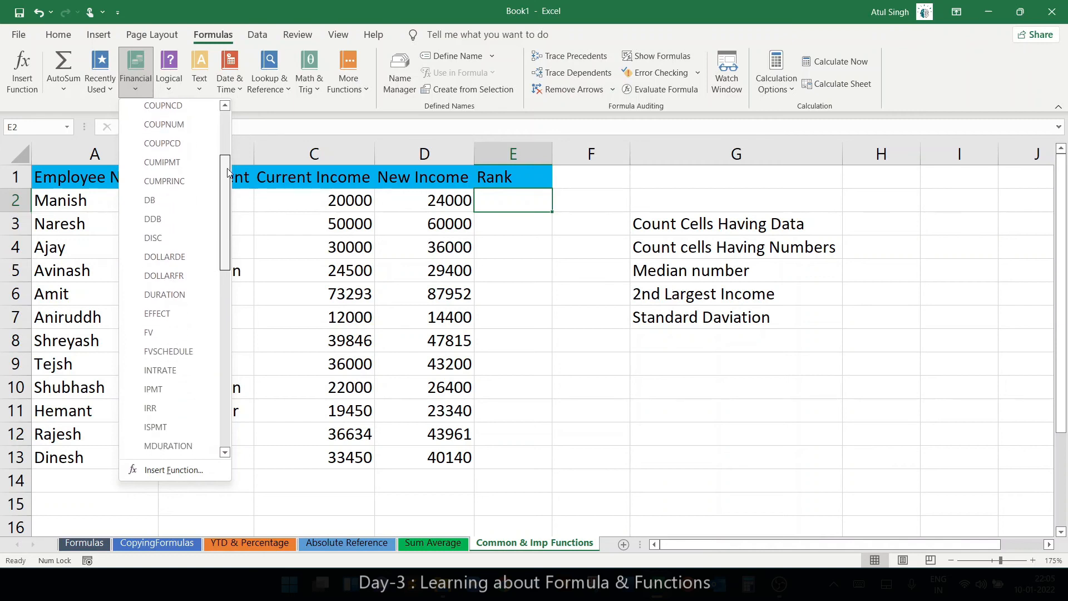
pyautogui.moveTo(232, 208); pyautogui.dragTo(222, 242)
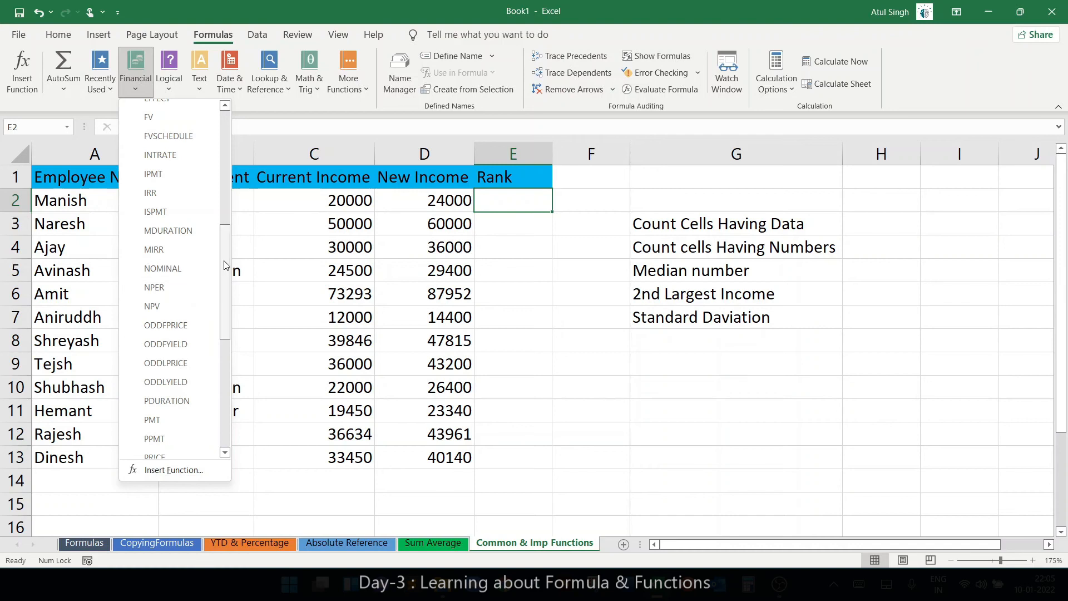
pyautogui.scroll(-4, 189, 356)
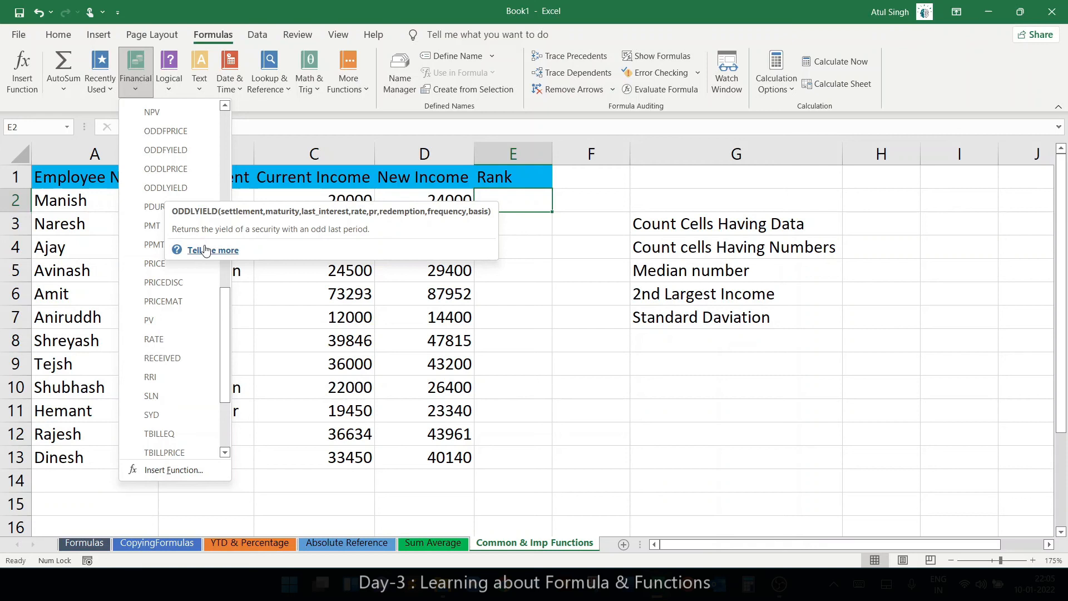
pyautogui.click(276, 89)
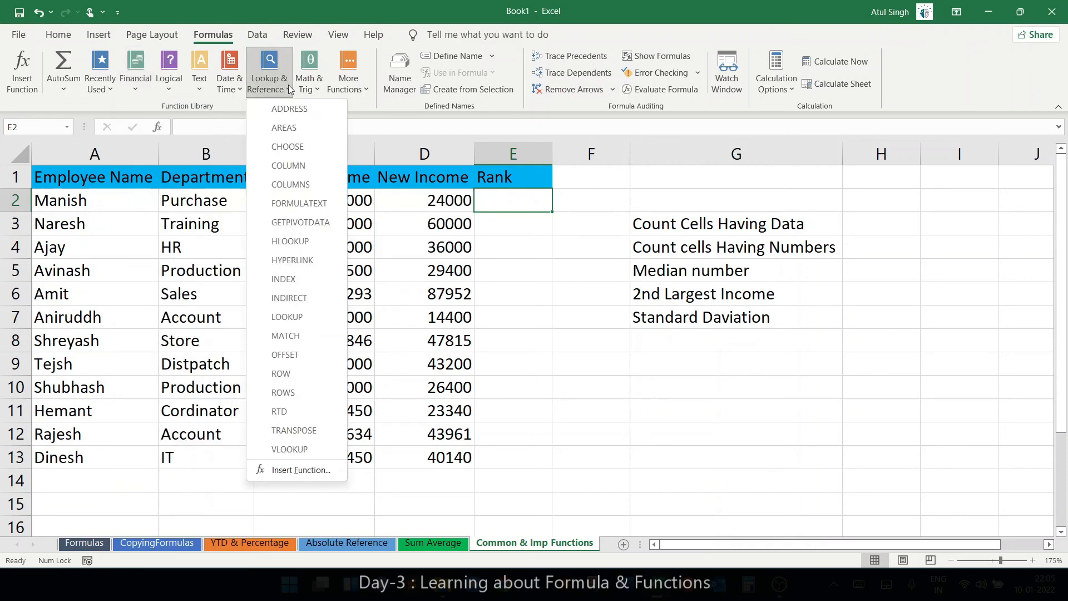
pyautogui.click(315, 87)
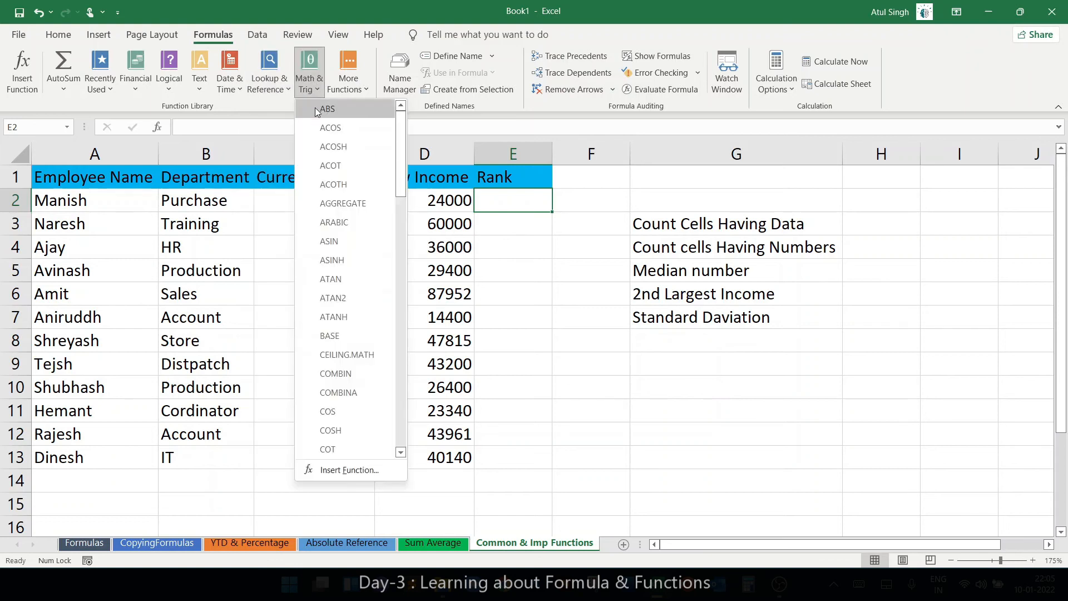
pyautogui.click(343, 82)
pyautogui.moveTo(361, 111)
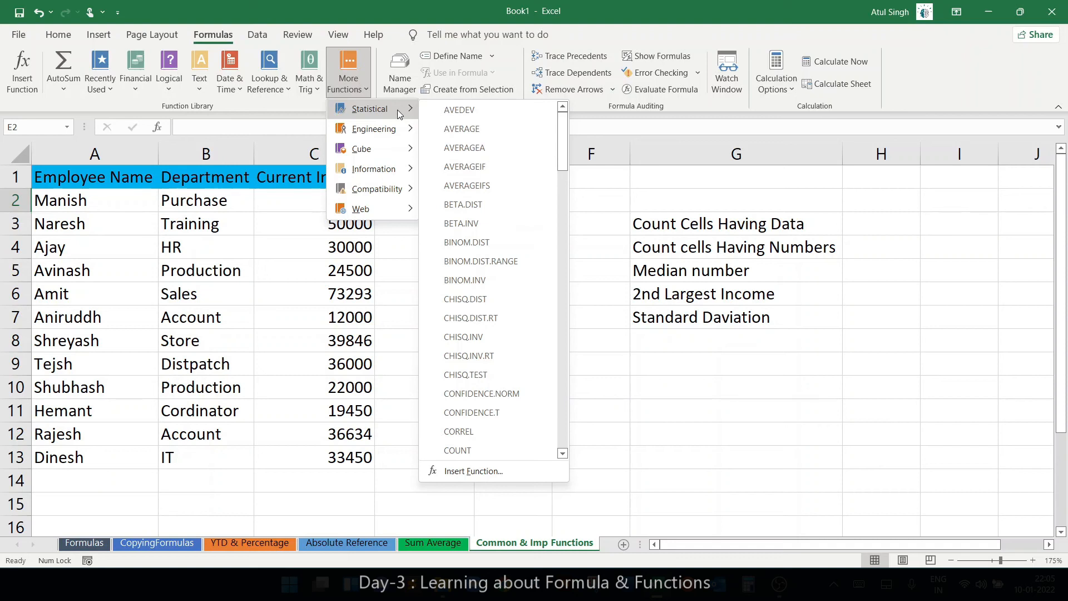
pyautogui.moveTo(375, 134)
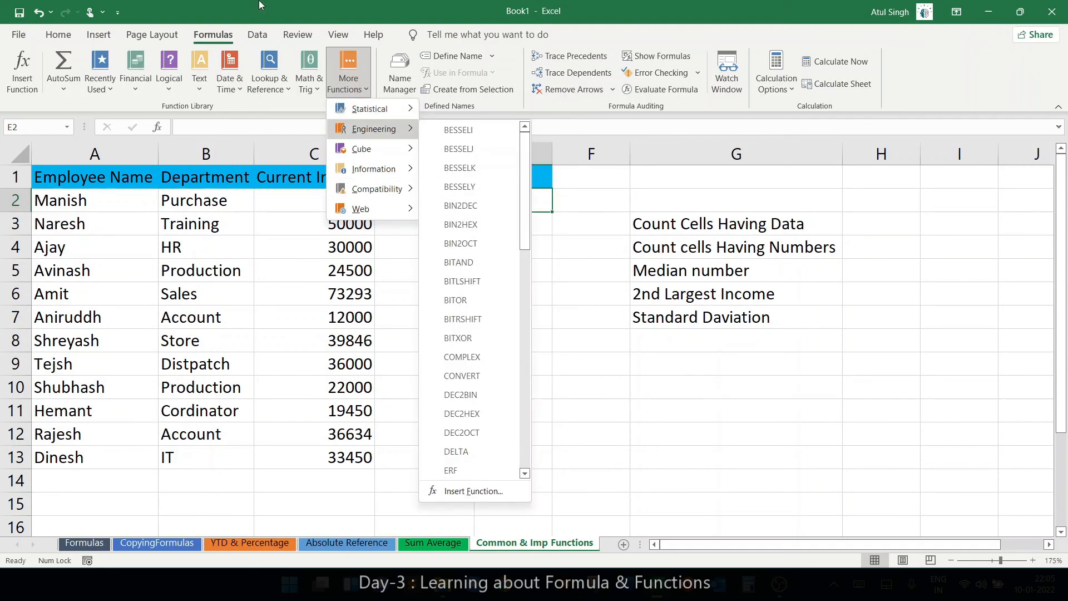
pyautogui.click(212, 35)
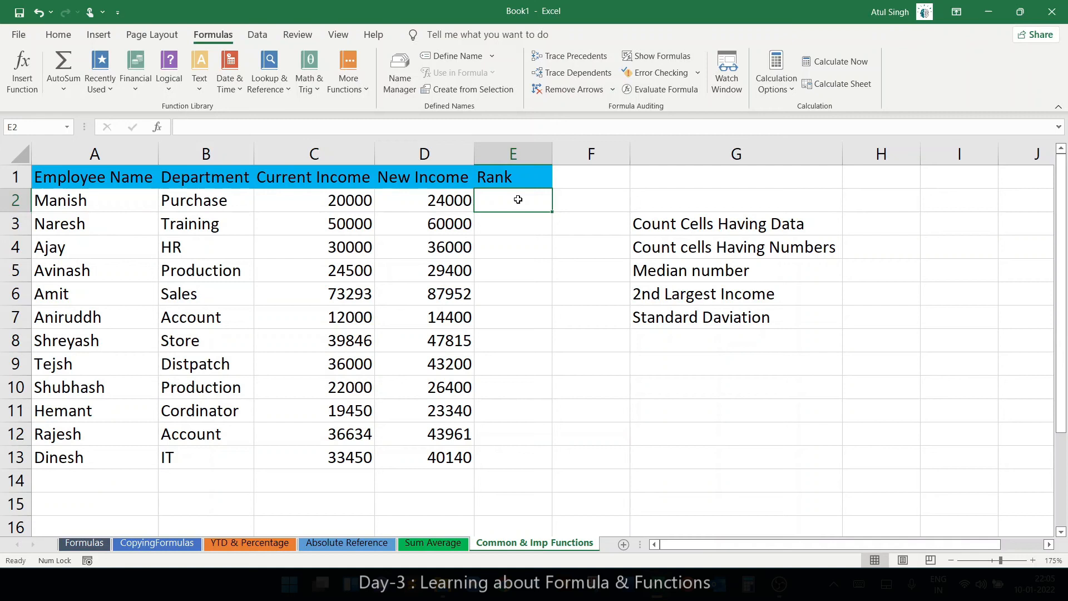
pyautogui.click(687, 231)
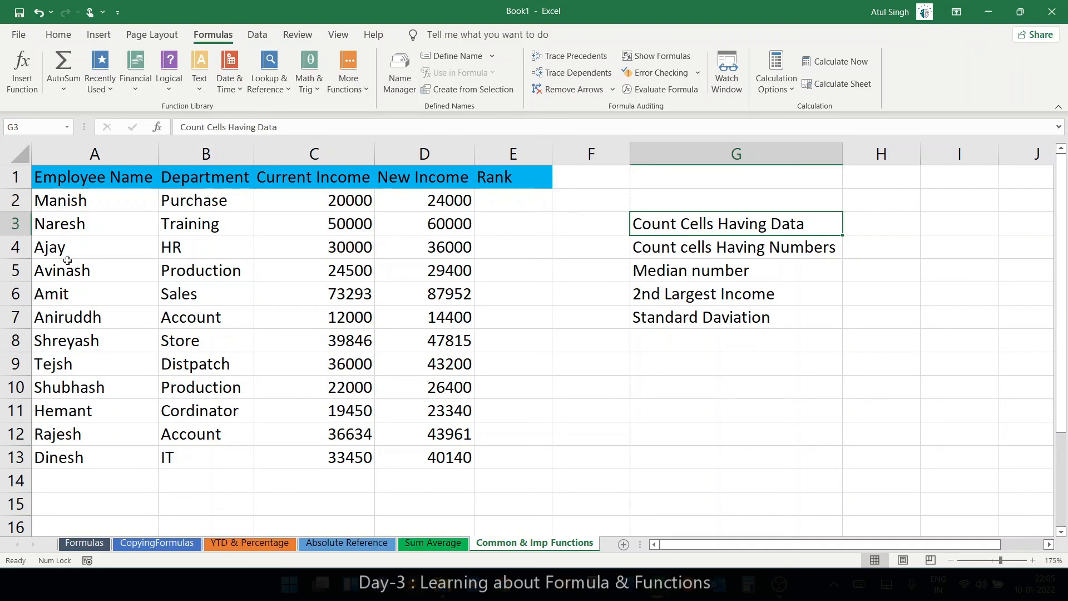
pyautogui.click(667, 250)
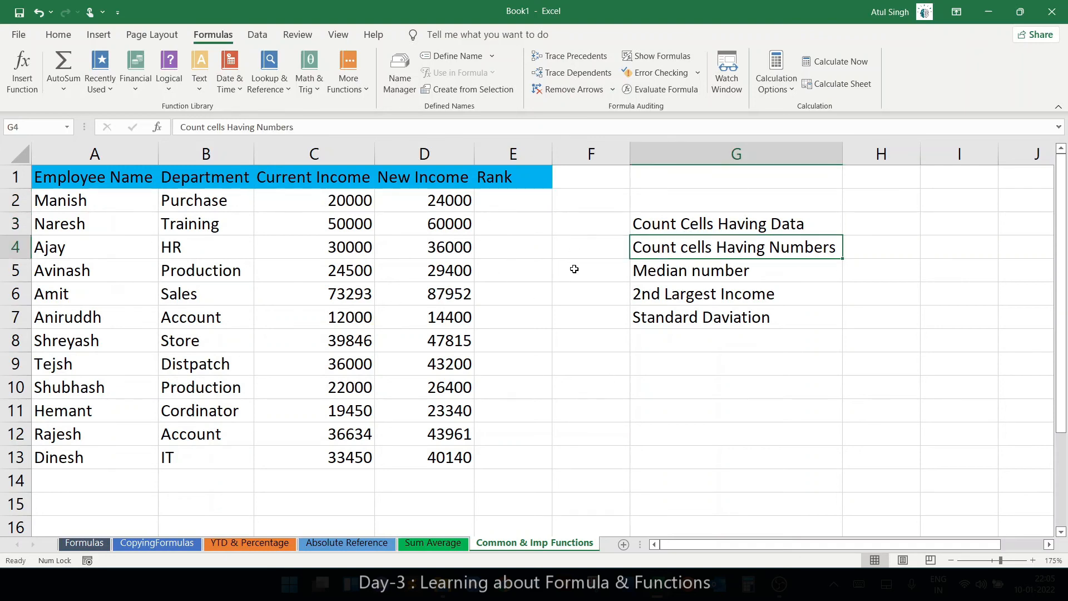
pyautogui.click(642, 273)
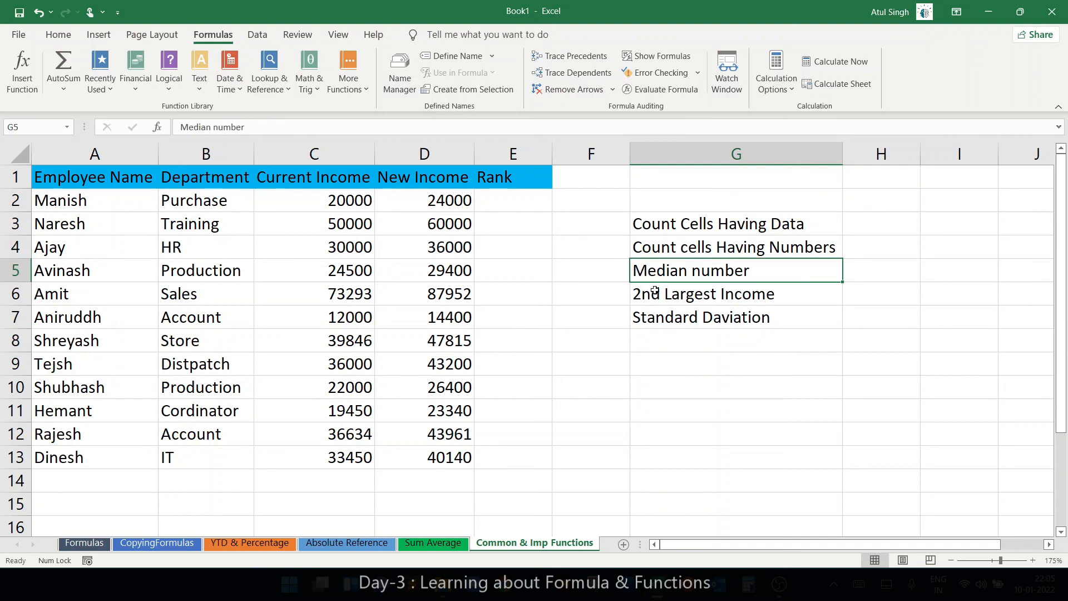
pyautogui.click(679, 322)
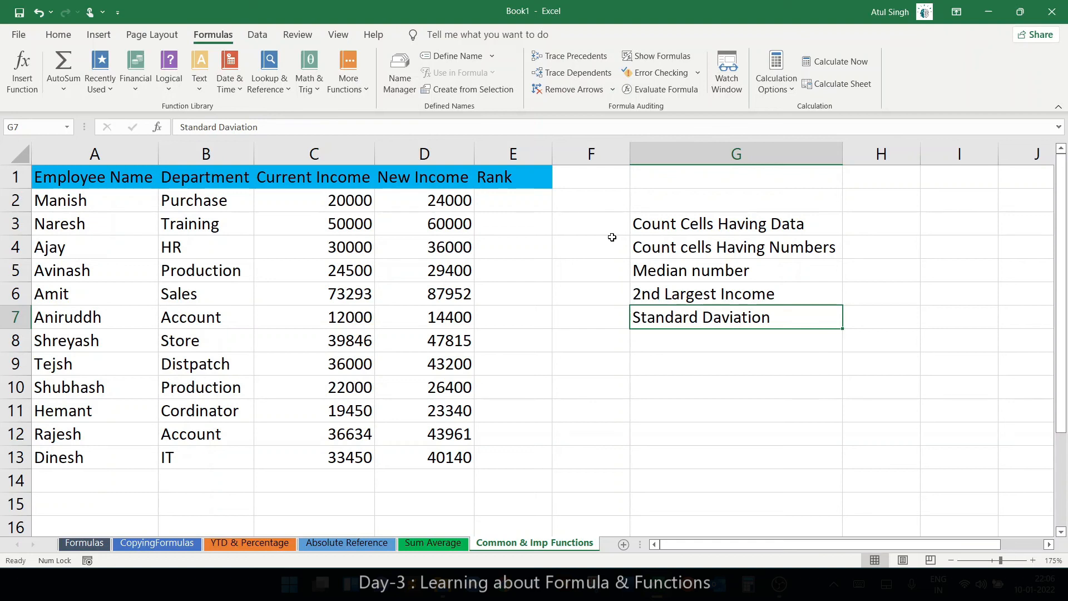
pyautogui.click(508, 204)
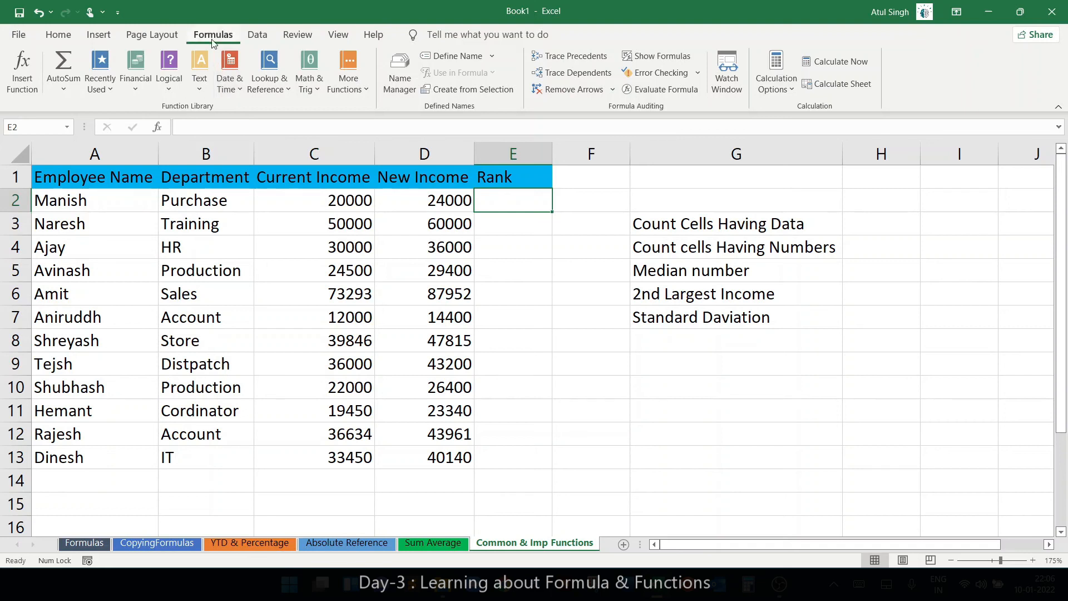
pyautogui.click(23, 66)
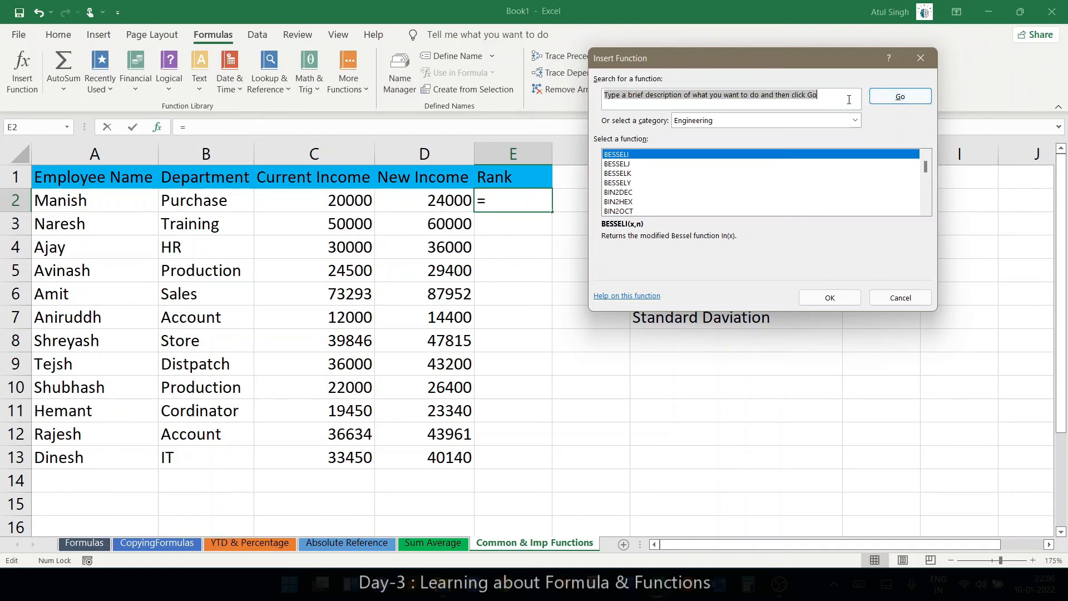
pyautogui.write('rank')
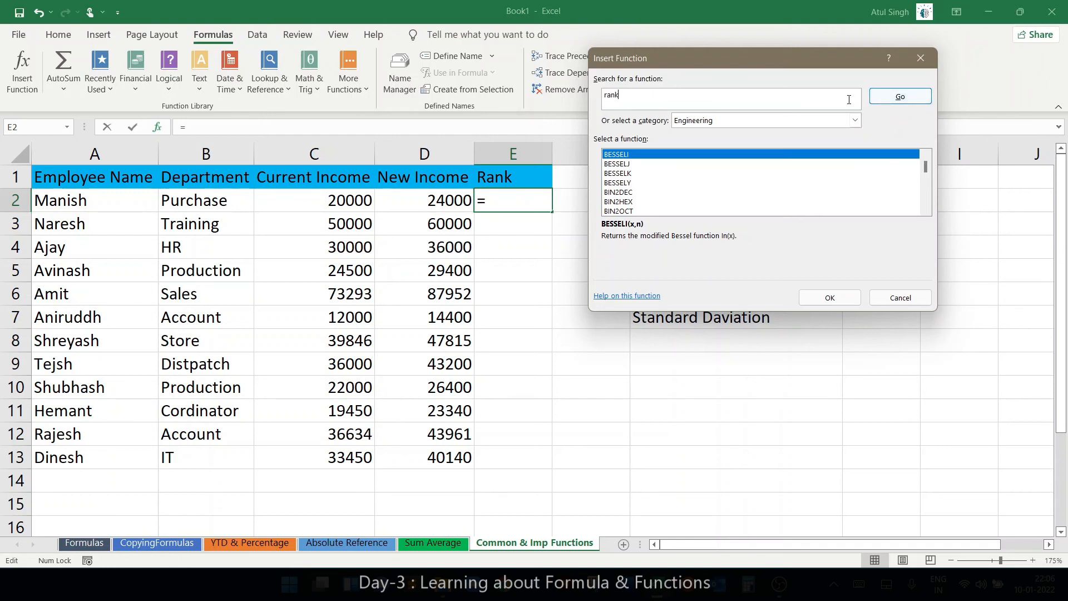
pyautogui.click(930, 97)
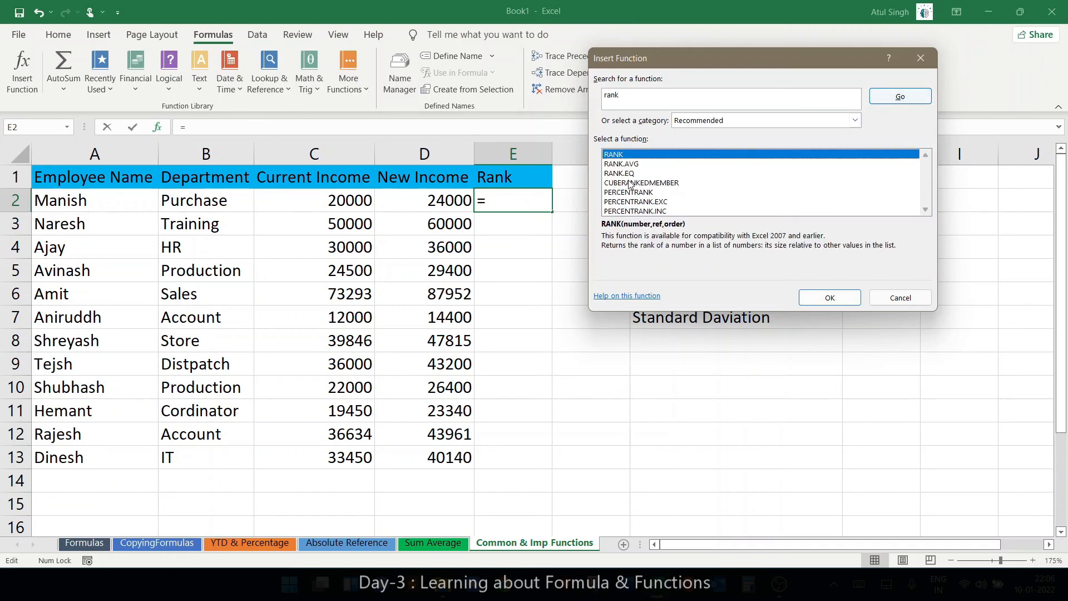
pyautogui.click(829, 297)
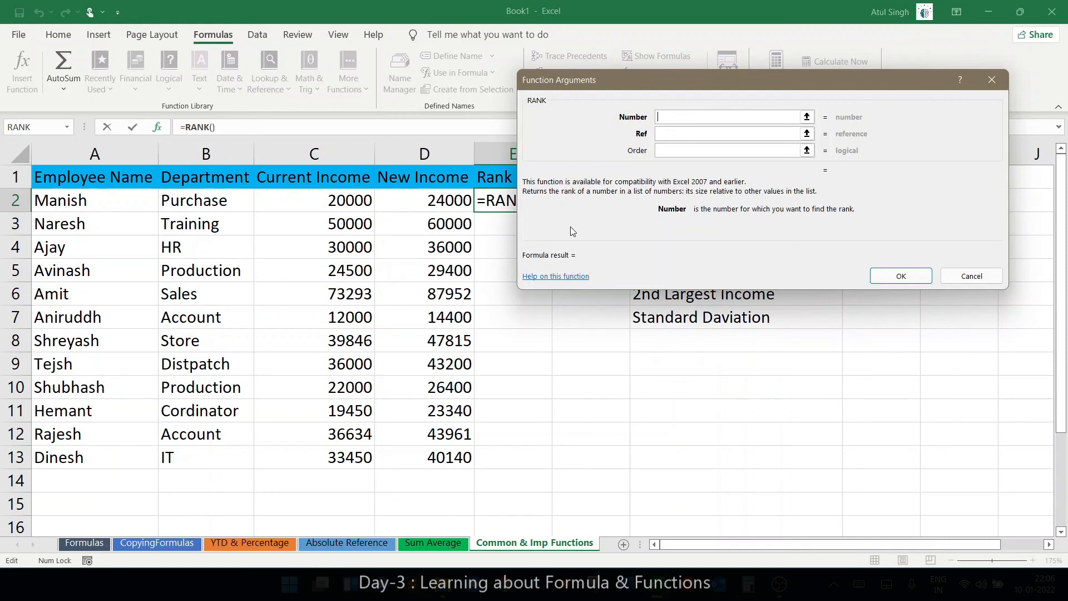
pyautogui.moveTo(656, 75); pyautogui.dragTo(631, 70)
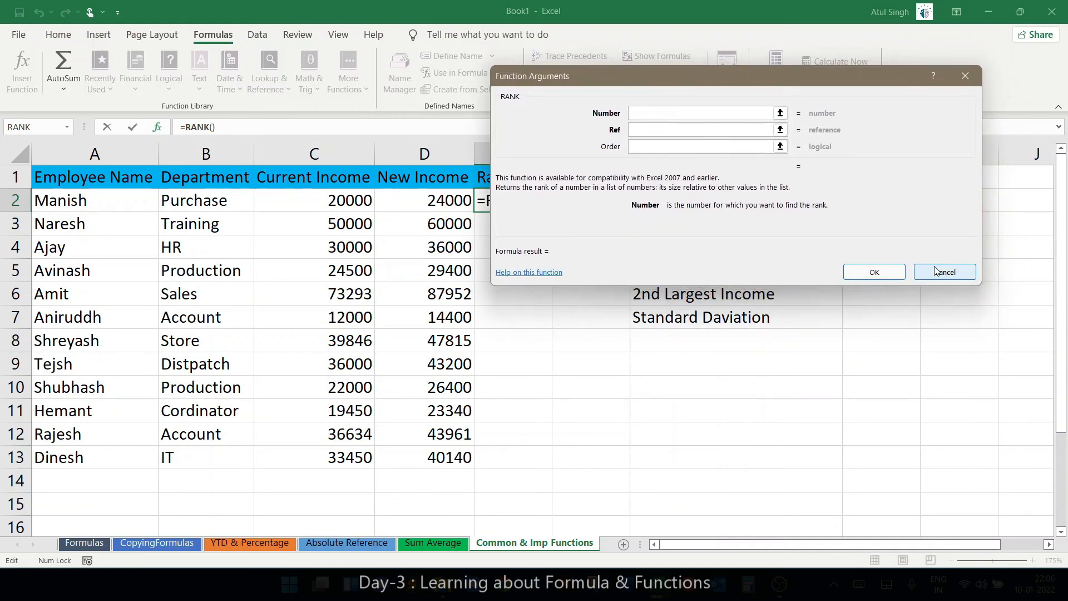
pyautogui.click(945, 271)
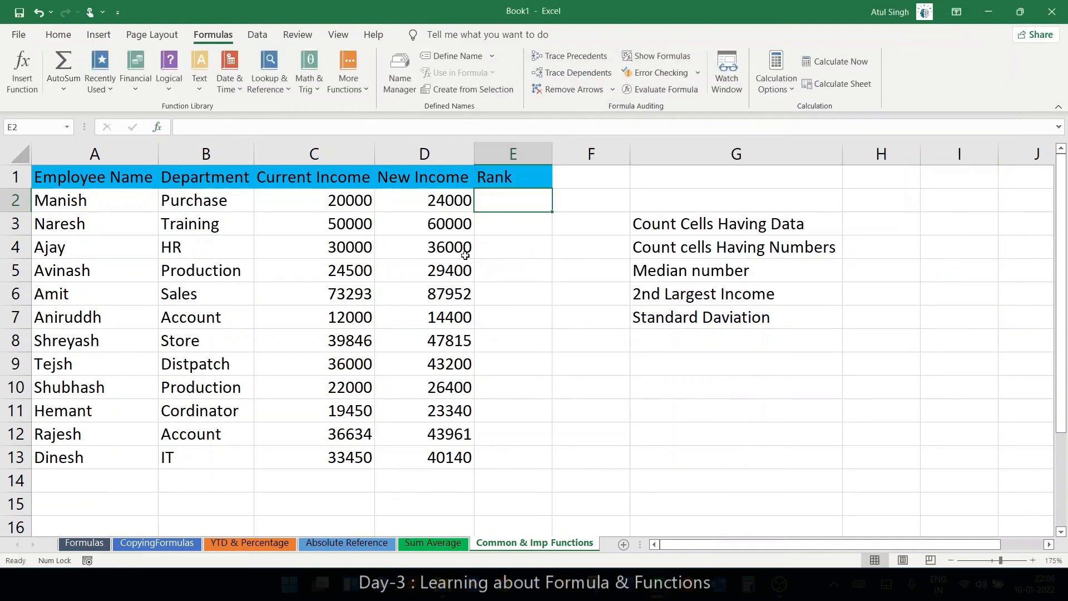
pyautogui.click(427, 198)
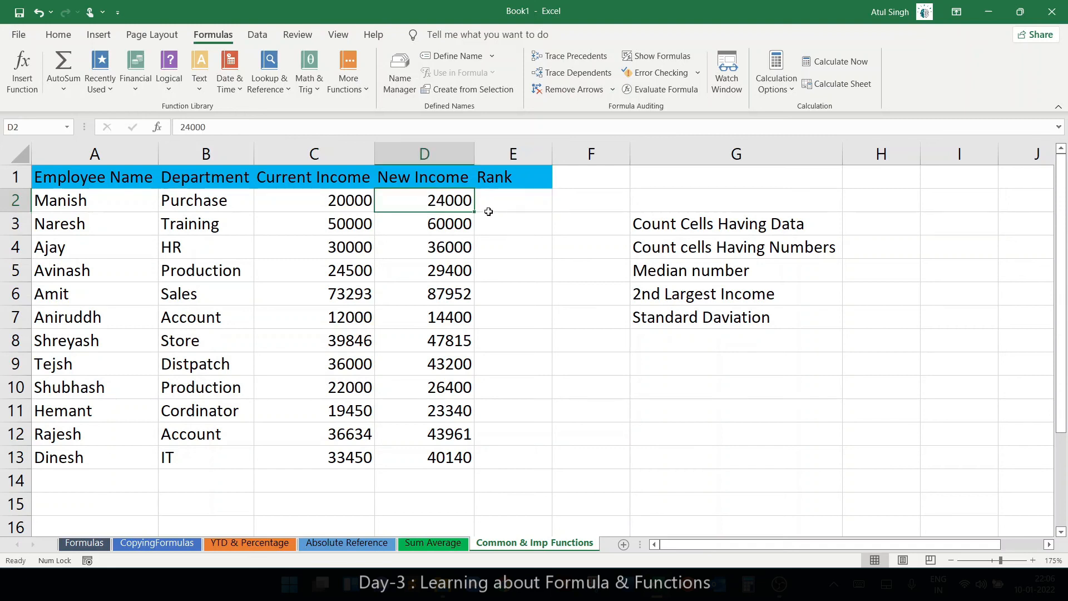
# Step: Enter the formula =RANK(D2,D2:D13) in E2 to rank the first employee's new income within the New Income column
pyautogui.click(486, 200)
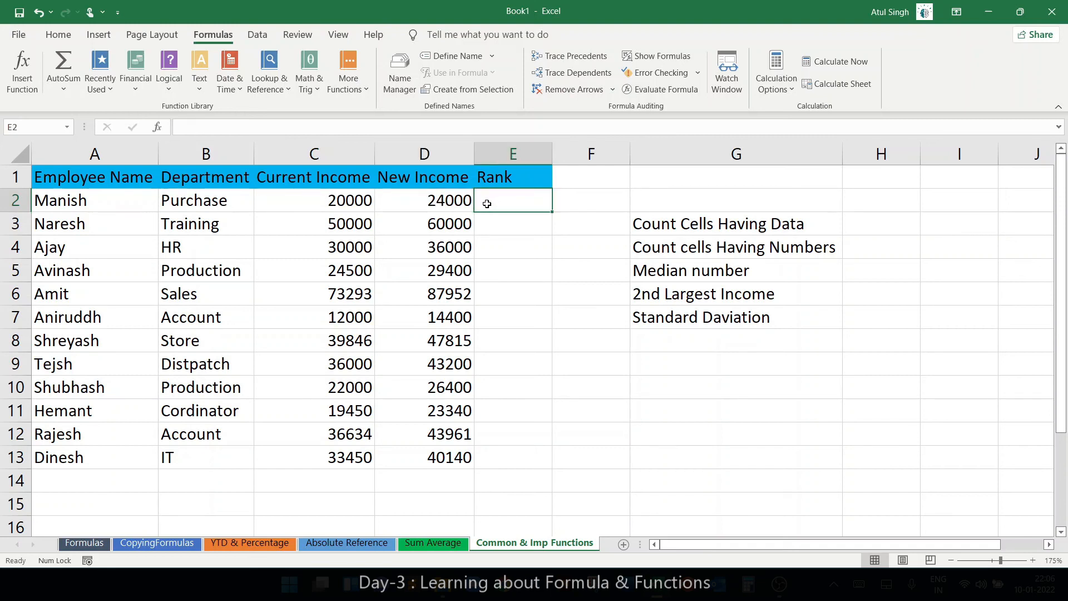
pyautogui.write('=rank')
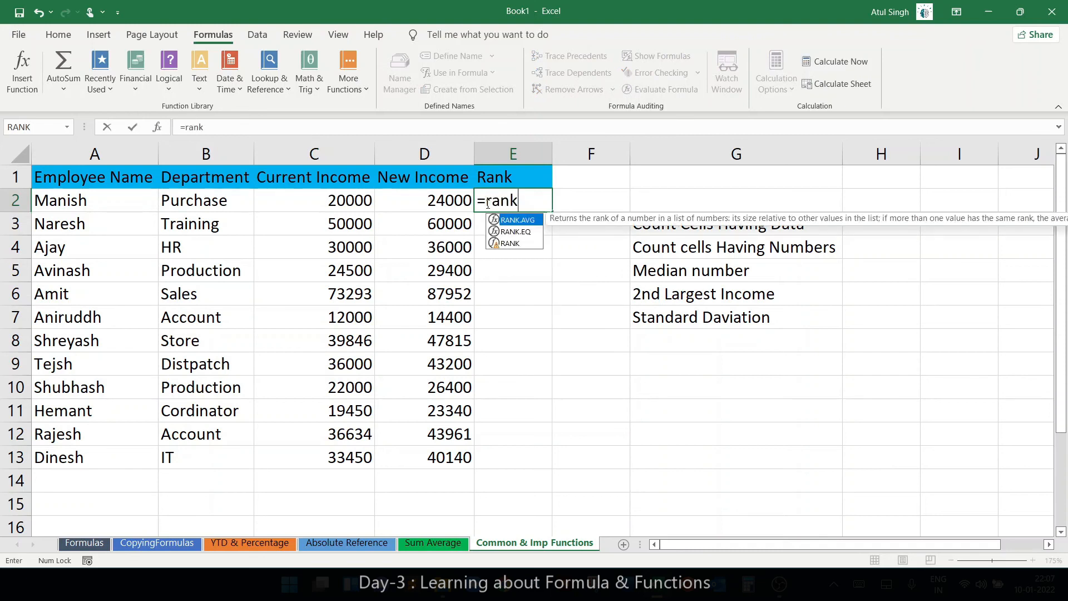
pyautogui.press('BackSpace')
pyautogui.press('BackSpace')
pyautogui.press('BackSpace')
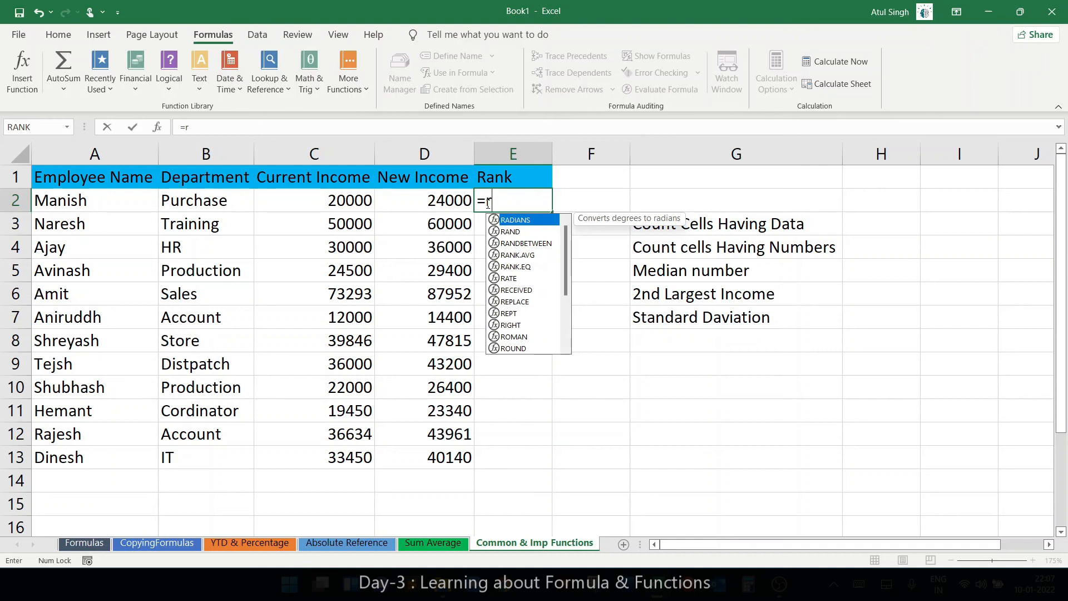
pyautogui.write('an')
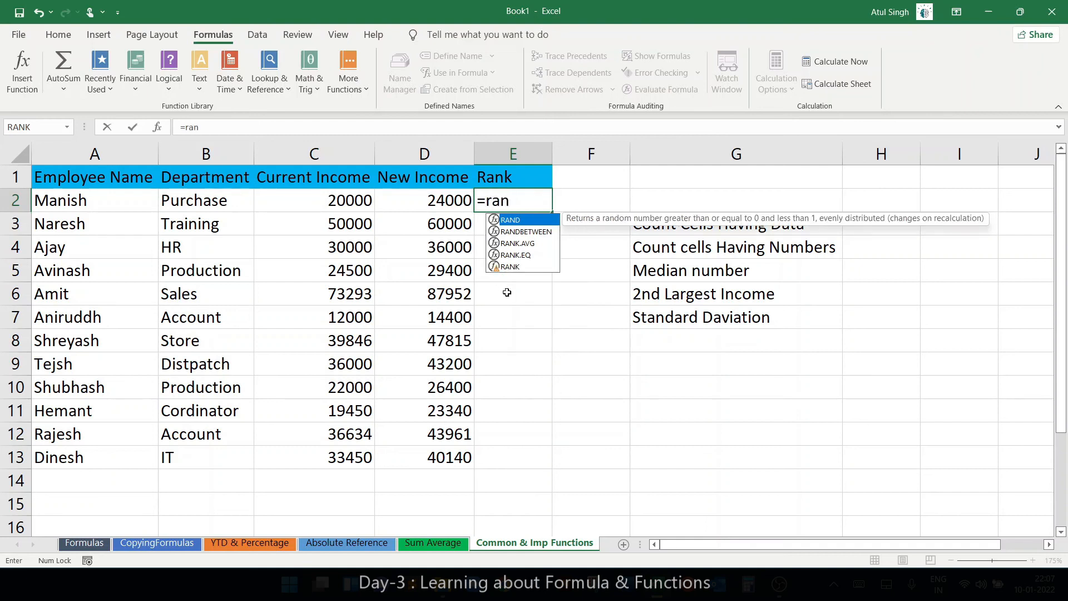
pyautogui.write('k')
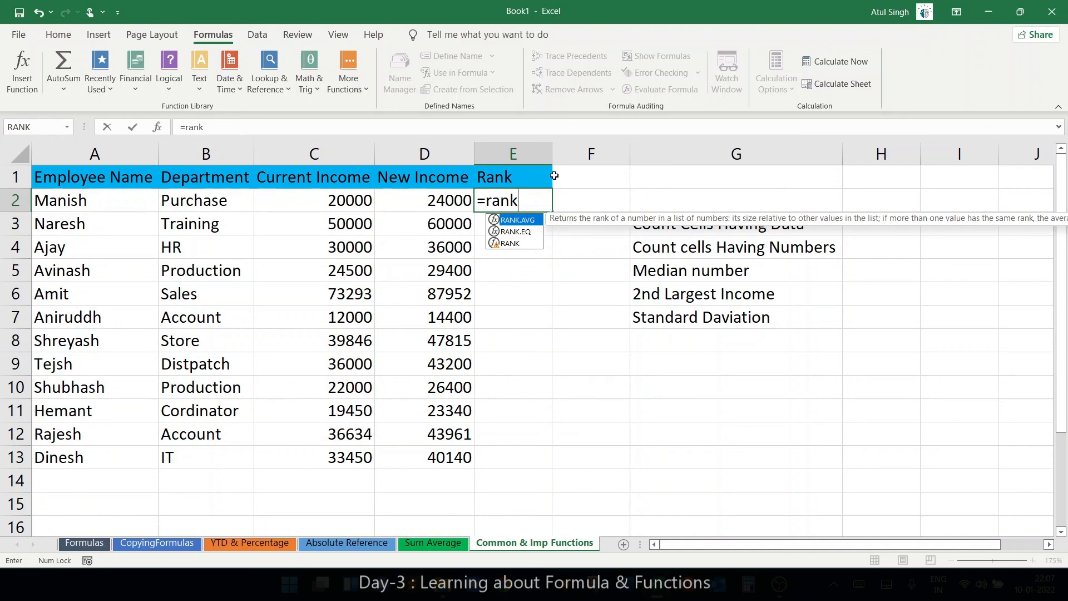
pyautogui.press('Down')
pyautogui.press('Down')
pyautogui.press('Tab')
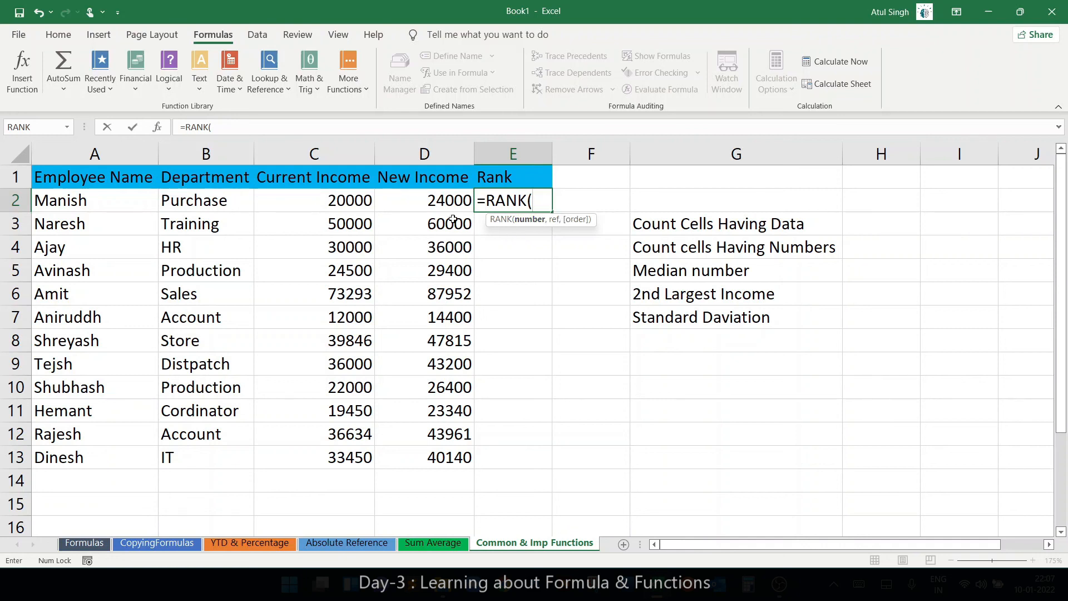
pyautogui.click(448, 203)
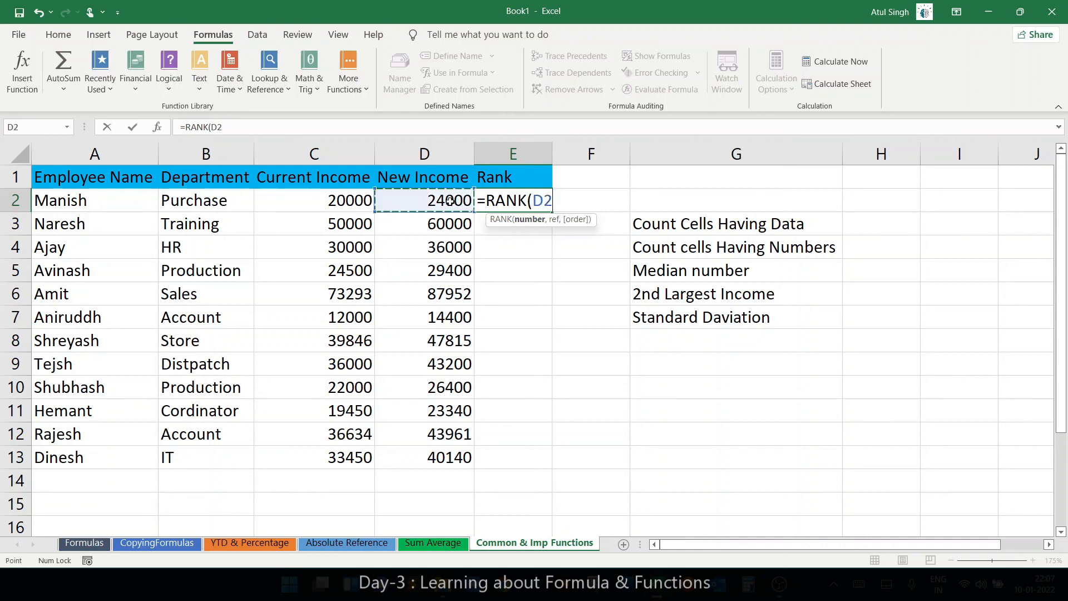
pyautogui.write(',')
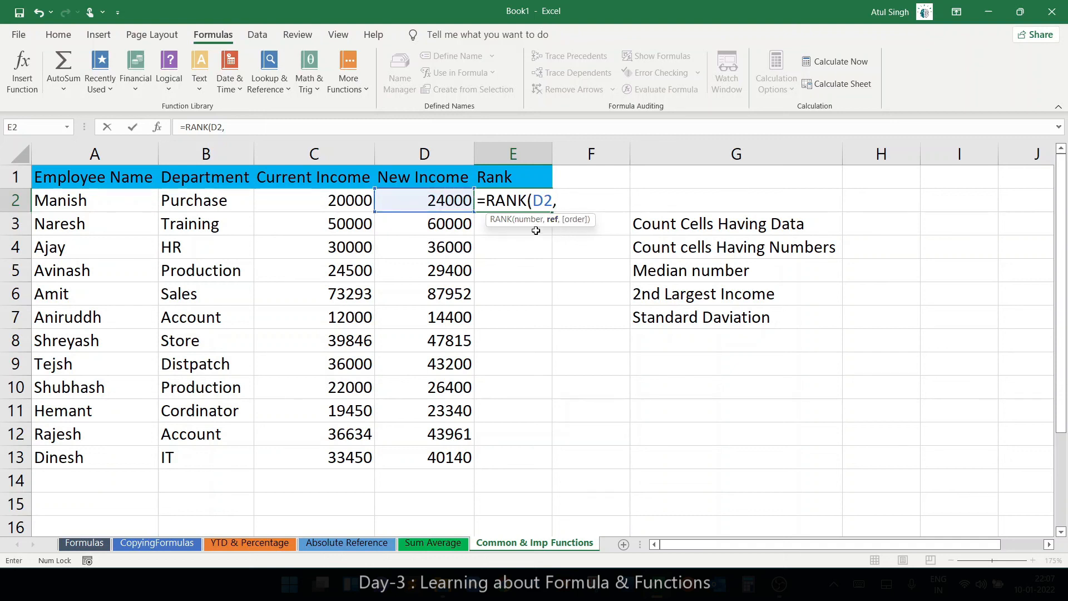
pyautogui.moveTo(445, 204); pyautogui.dragTo(415, 446)
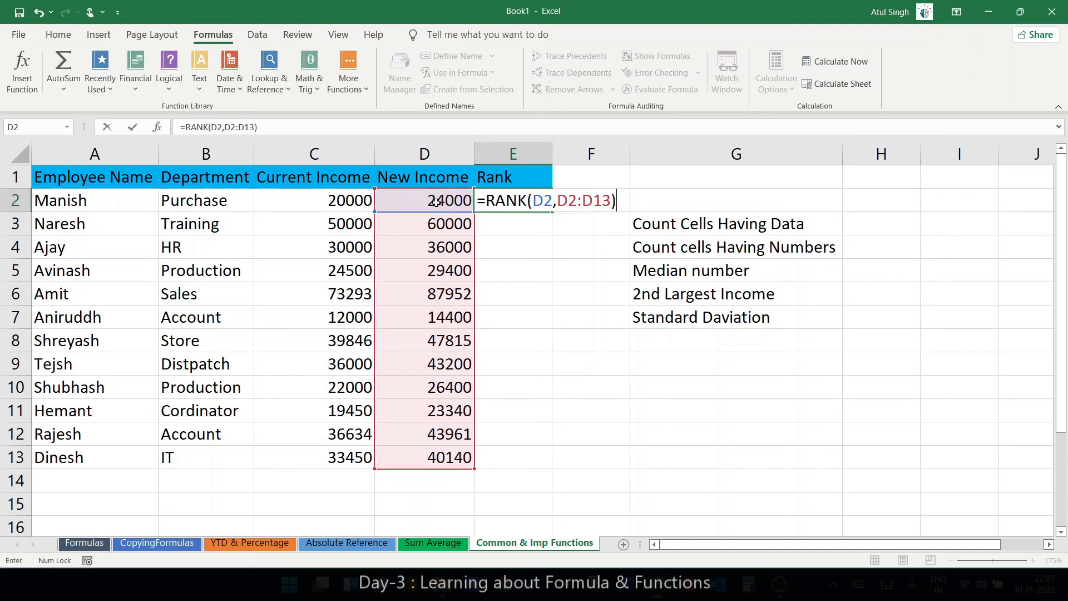
pyautogui.press('Return')
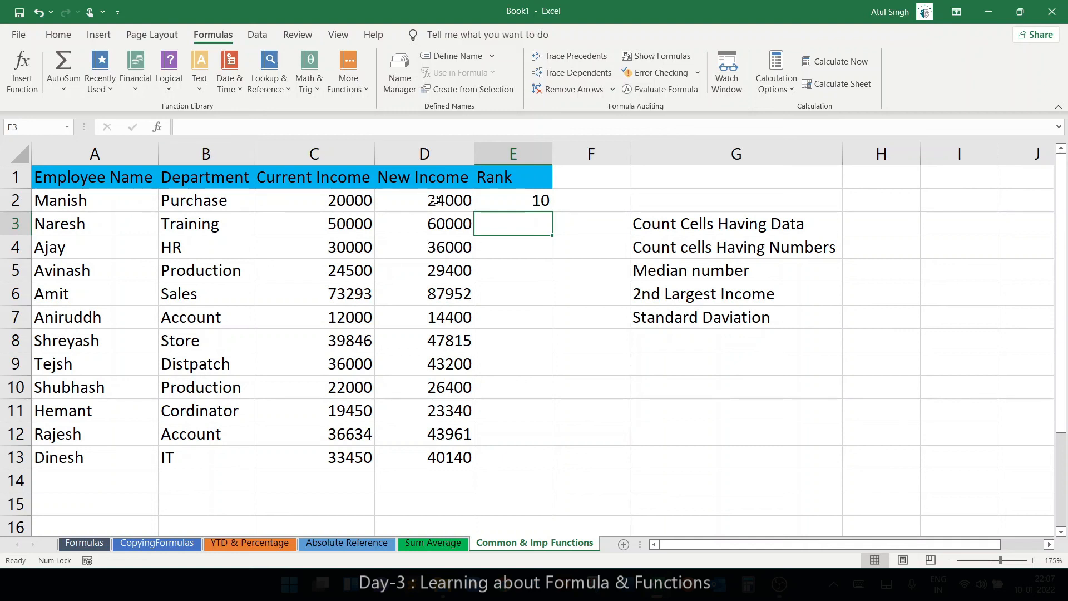
# Step: Copy the RANK formula from E2 down the Rank column through E13
pyautogui.click(436, 201)
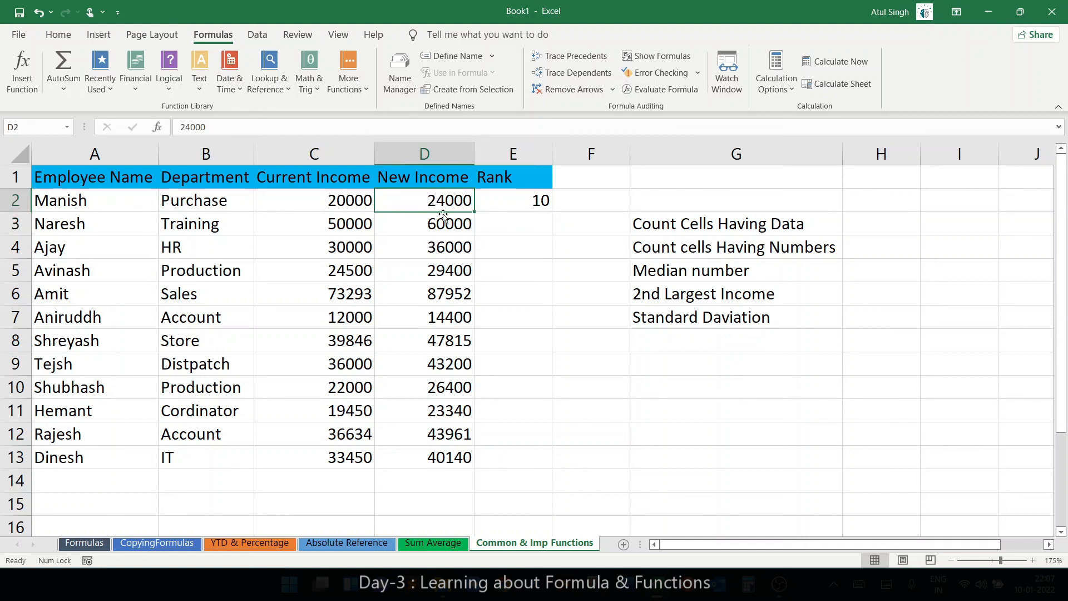
pyautogui.click(518, 202)
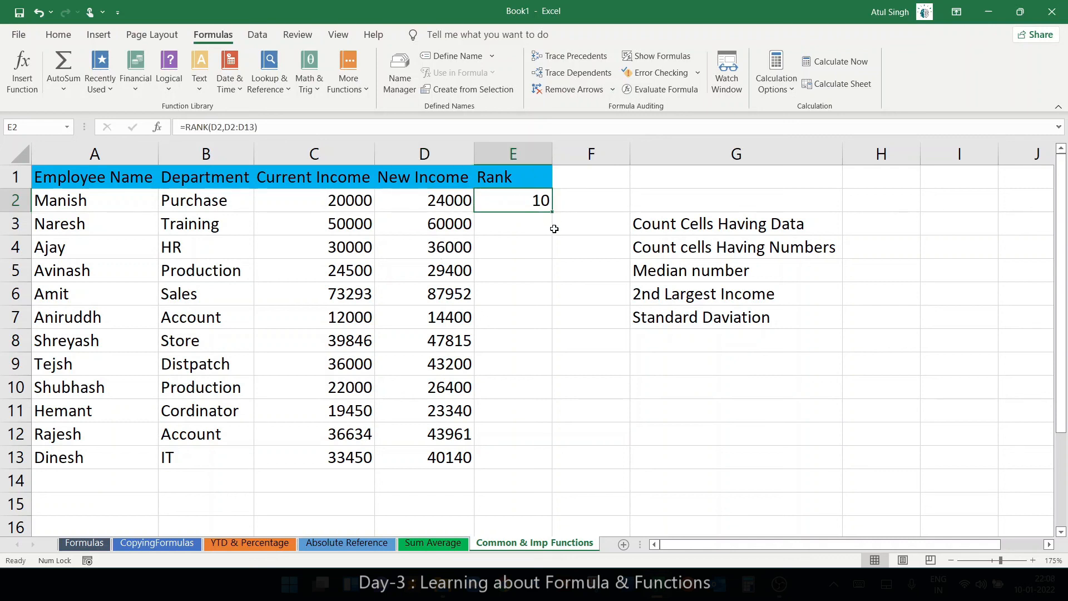
pyautogui.moveTo(552, 211); pyautogui.dragTo(533, 472)
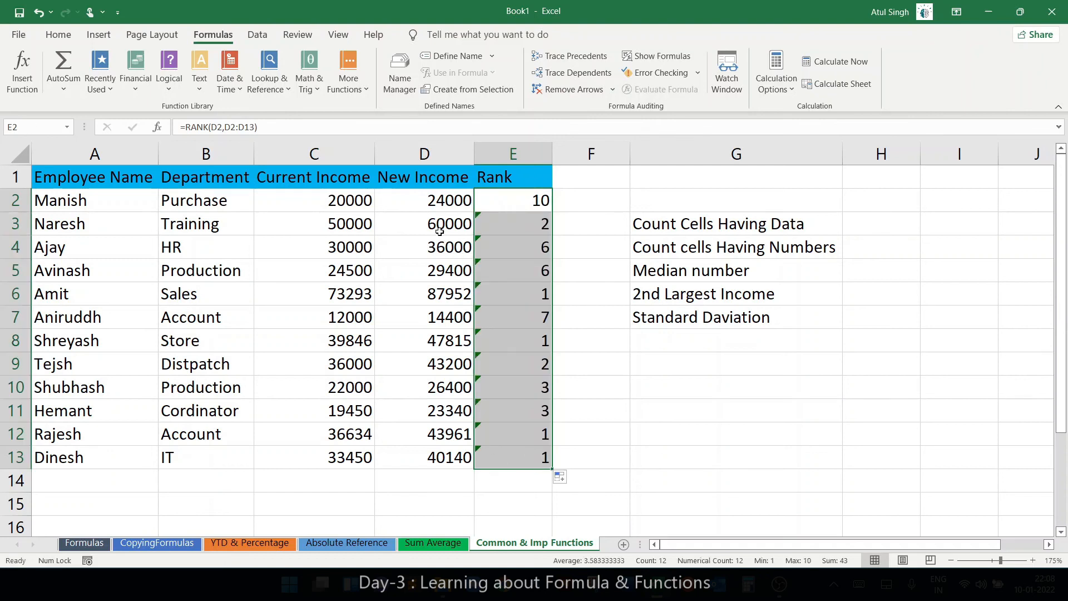
# Step: Inspect the cell ranges referenced by the copied RANK formulas in E2, E3 and E13
pyautogui.click(500, 197)
pyautogui.doubleClick(503, 199)
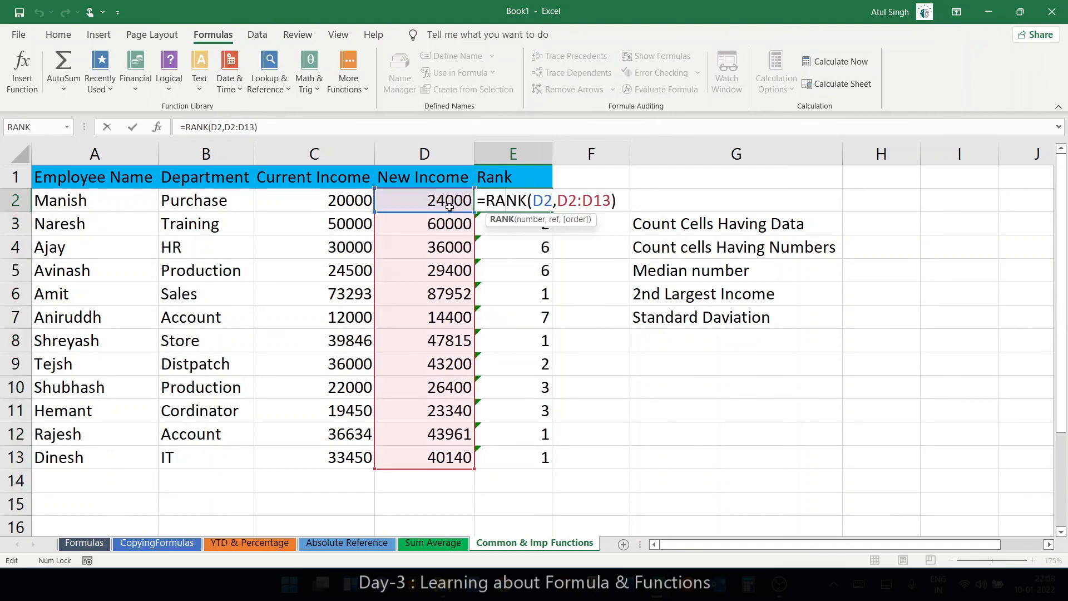
pyautogui.click(490, 218)
pyautogui.doubleClick(490, 218)
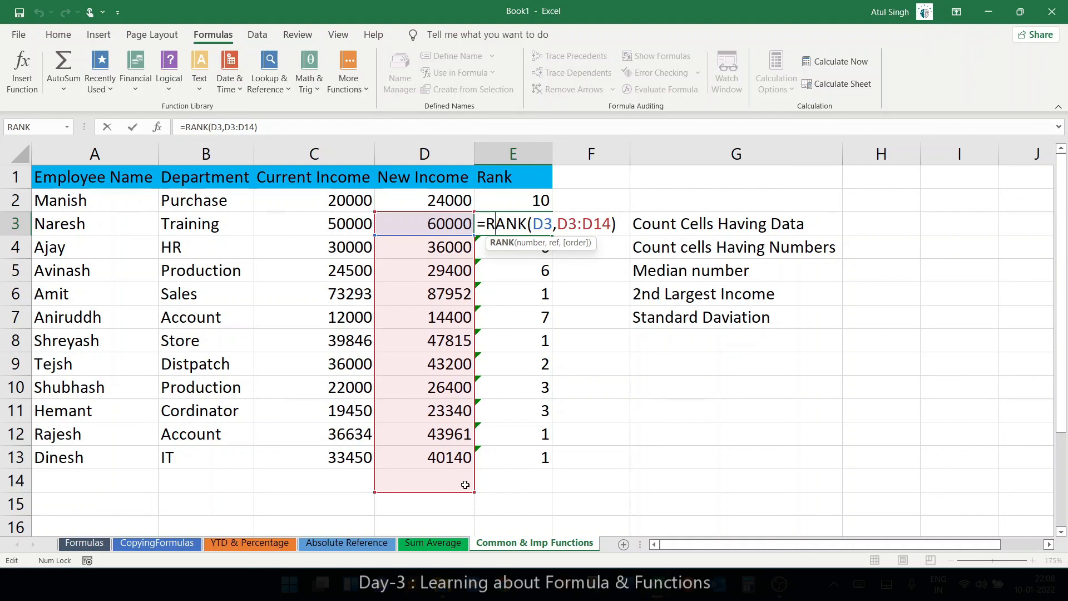
pyautogui.press('Escape')
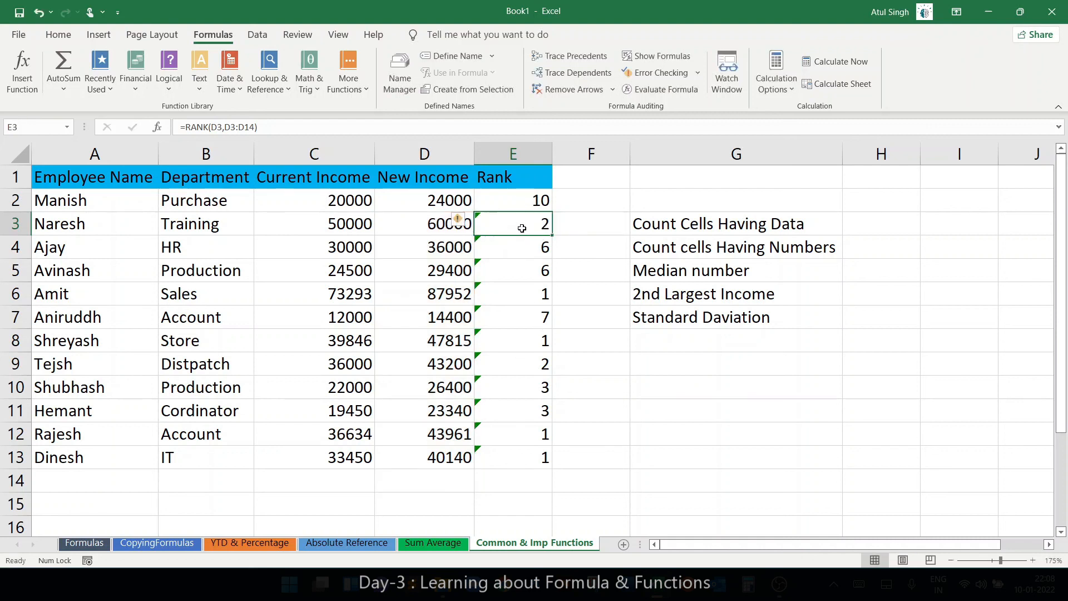
pyautogui.doubleClick(518, 455)
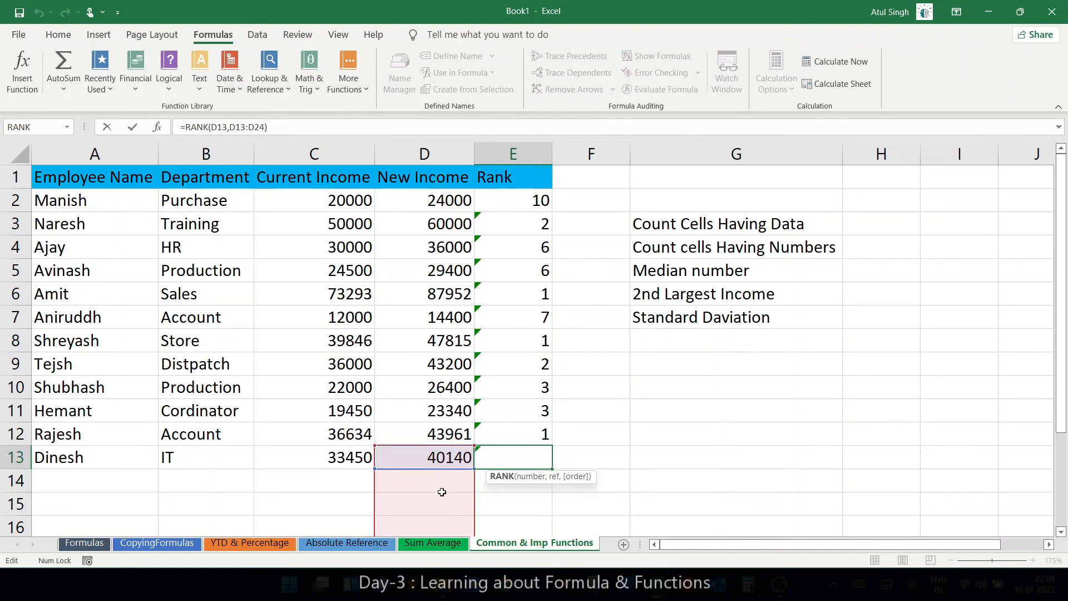
pyautogui.press('Return')
pyautogui.click(508, 460)
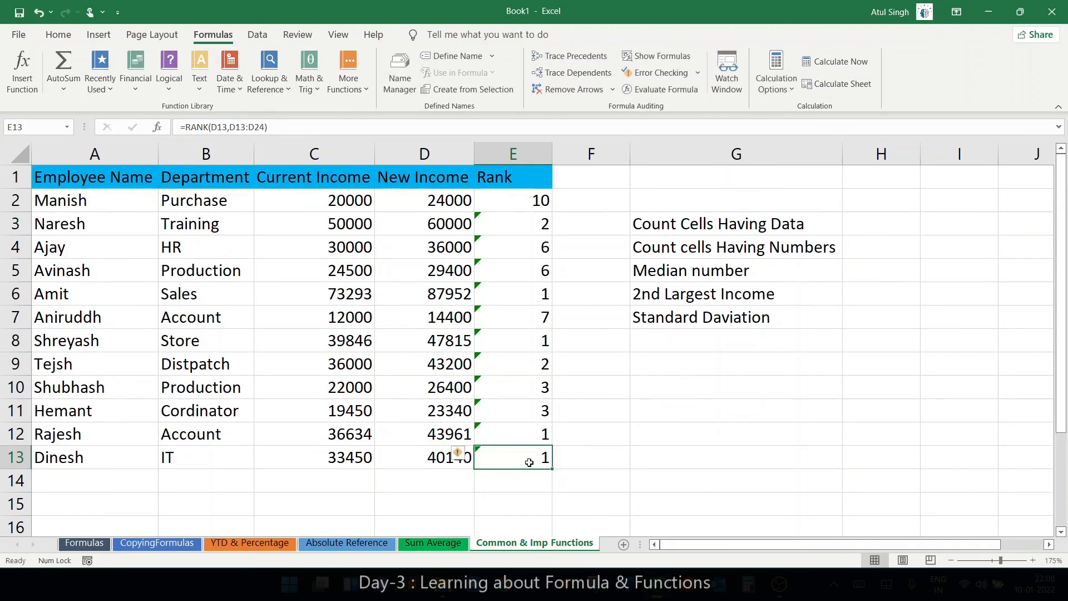
# Step: Make the ranking range in E2 absolute as =RANK(D2,$D$2:$D$13) and copy the formula down through E13
pyautogui.click(509, 201)
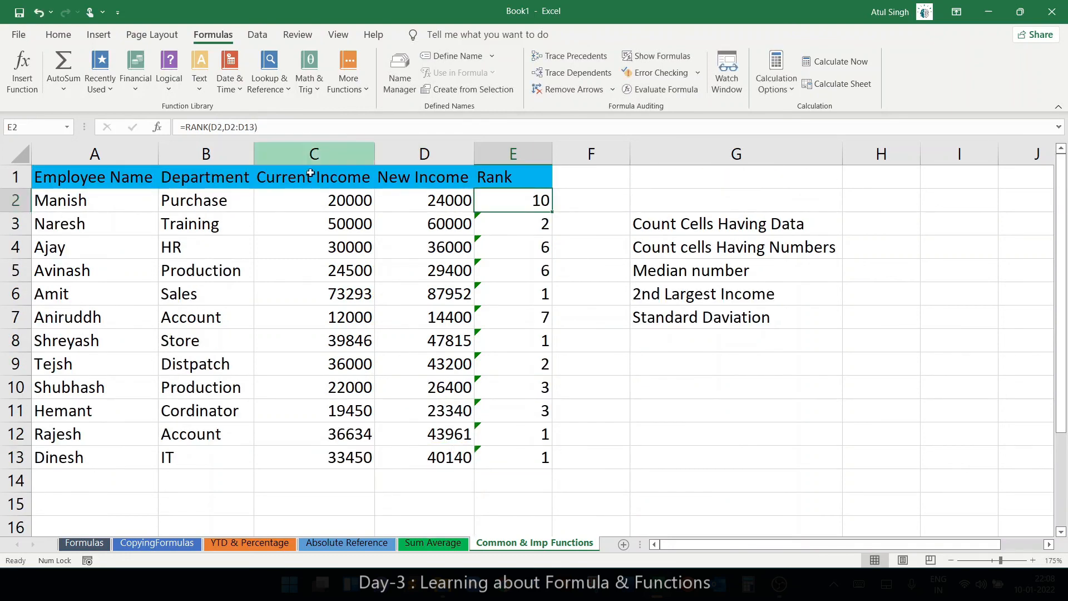
pyautogui.doubleClick(507, 210)
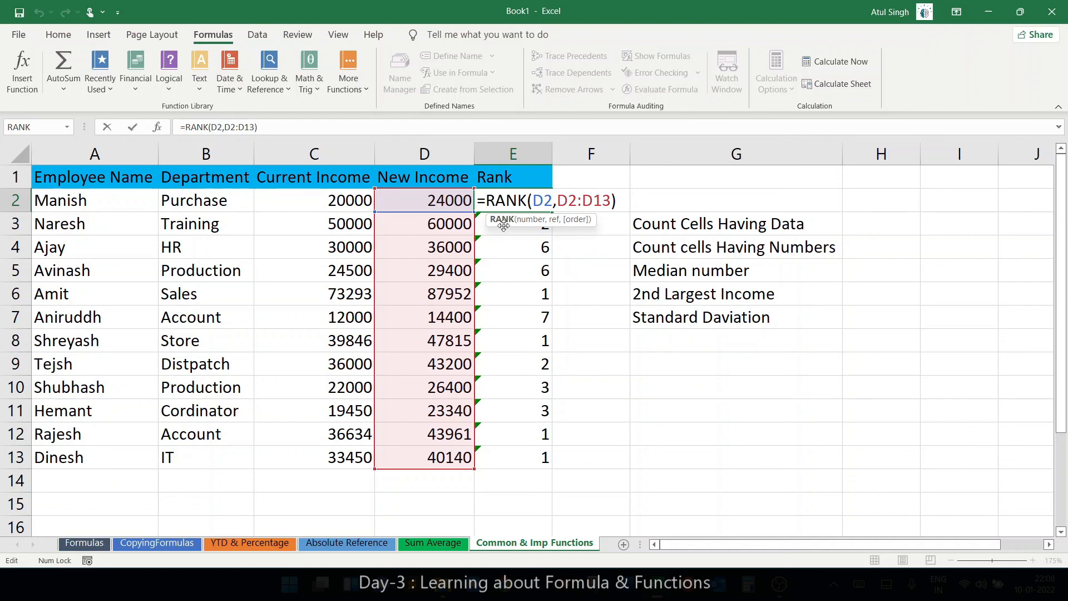
pyautogui.moveTo(559, 200); pyautogui.dragTo(612, 200)
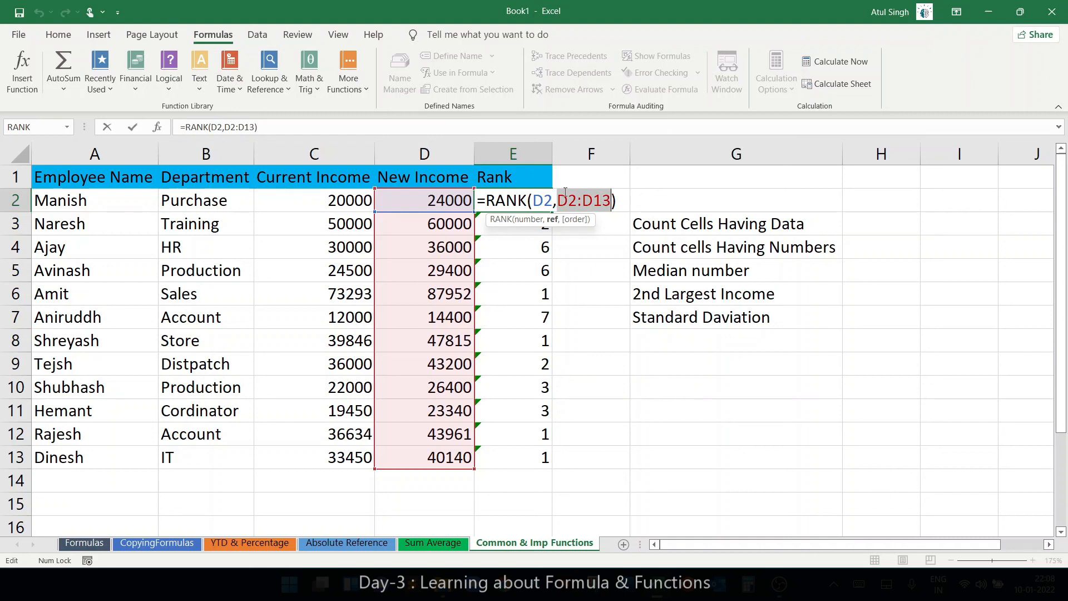
pyautogui.press('F4')
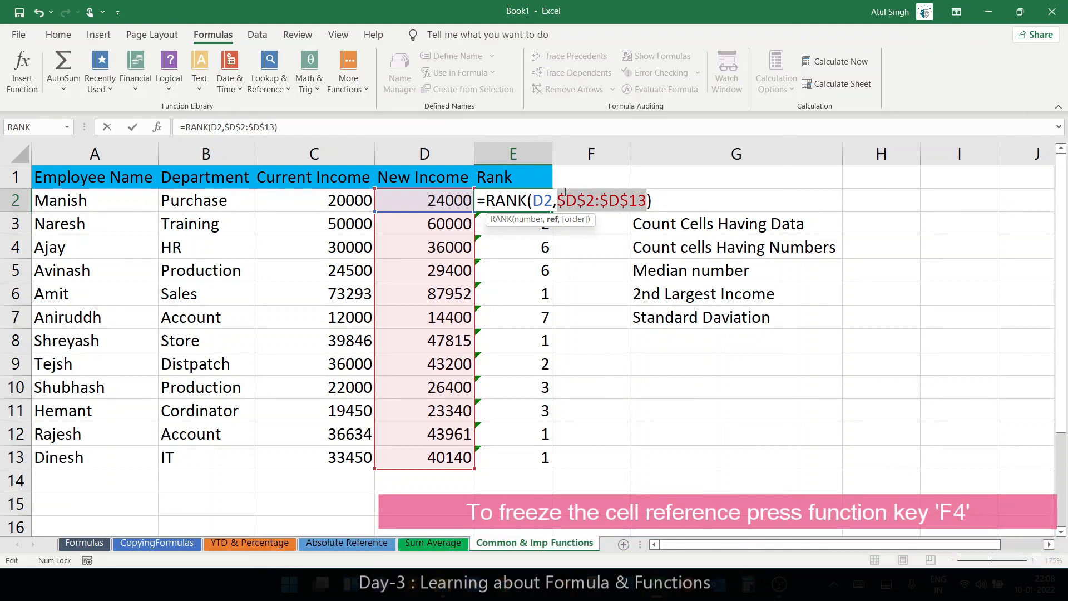
pyautogui.press('Return')
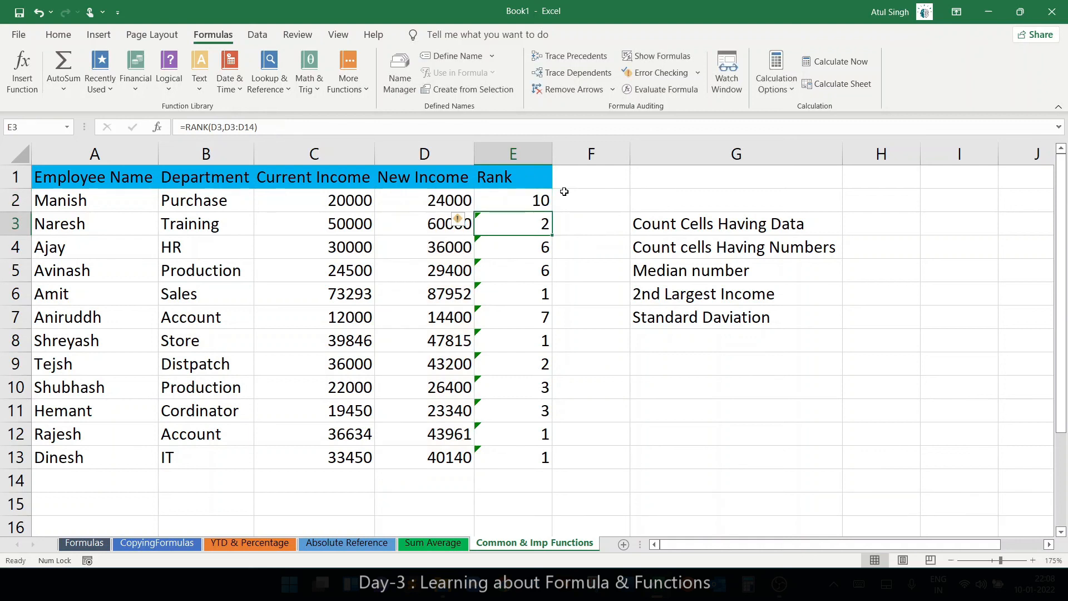
pyautogui.click(543, 200)
pyautogui.moveTo(553, 218); pyautogui.dragTo(545, 461)
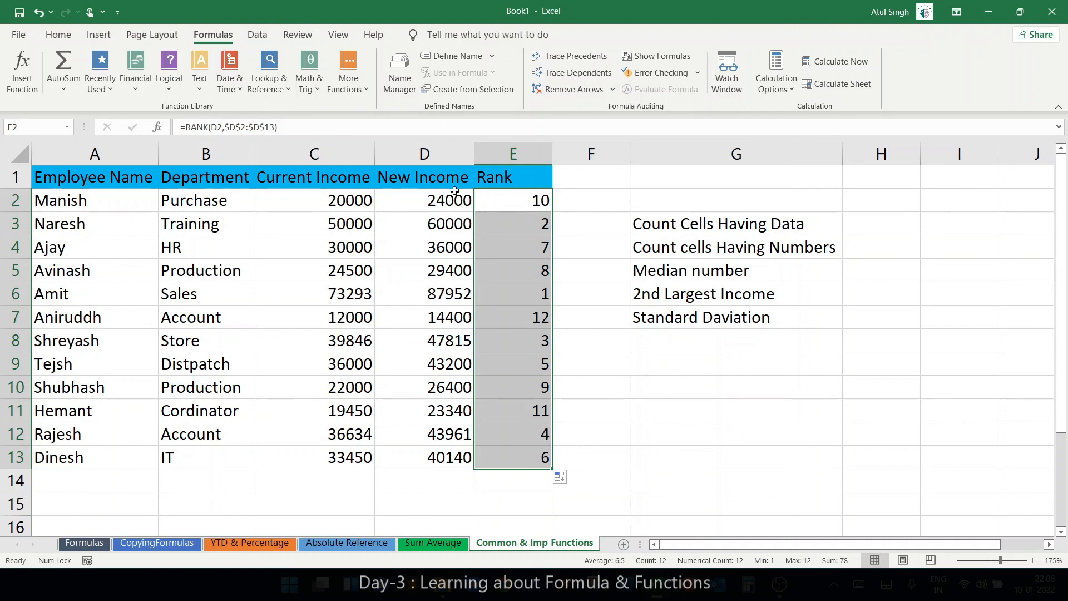
# Step: Replace the ranking range in E2 with the whole column as =RANK(D2,D:D) and copy the formula down through E13
pyautogui.doubleClick(520, 200)
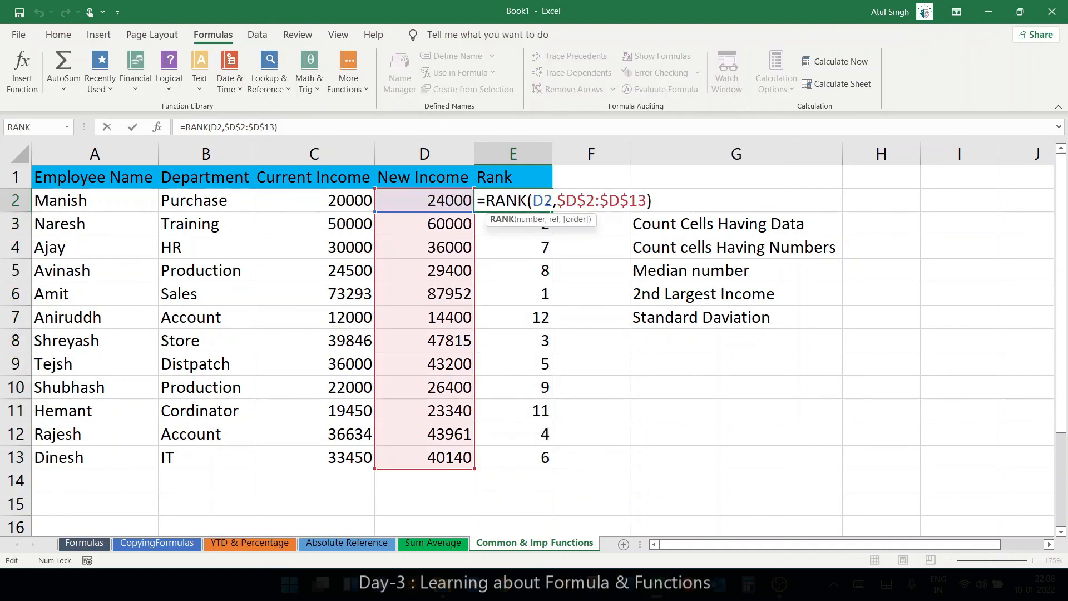
pyautogui.click(564, 201)
pyautogui.moveTo(558, 200); pyautogui.dragTo(644, 202)
pyautogui.press('BackSpace')
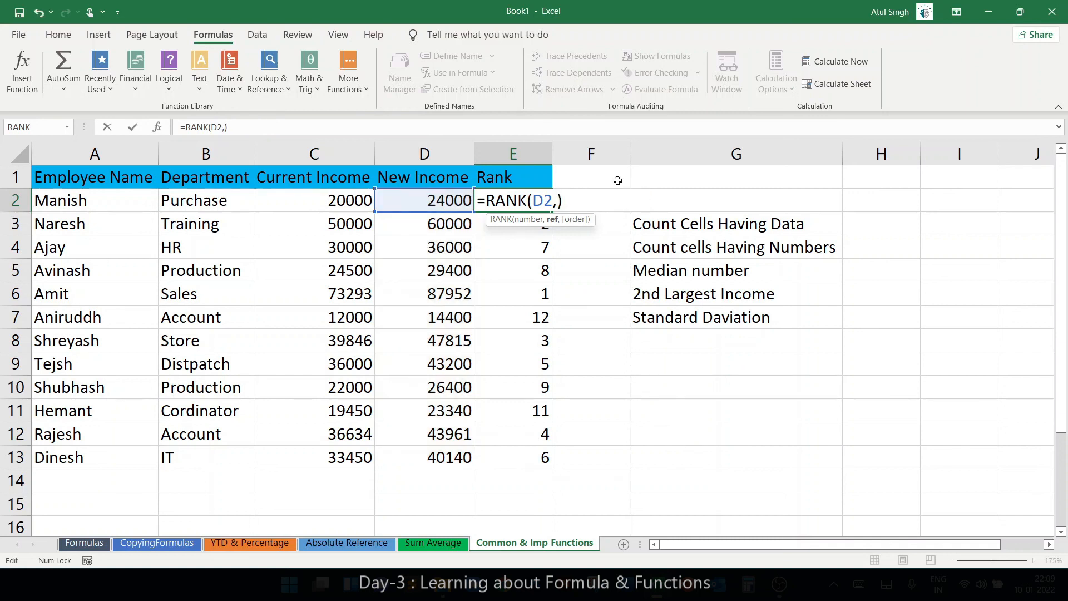
pyautogui.click(432, 154)
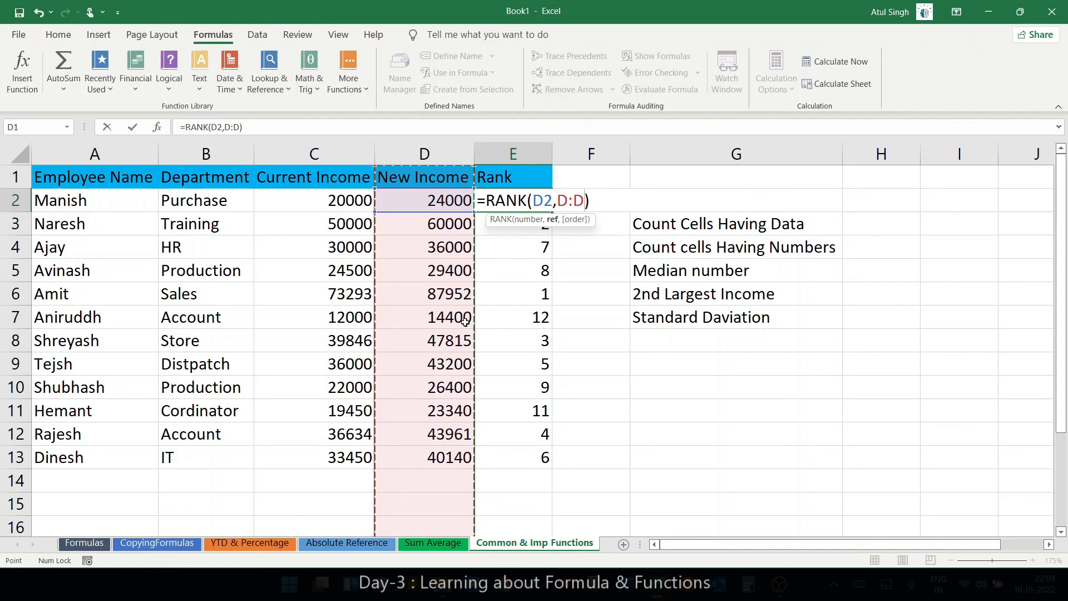
pyautogui.press('Return')
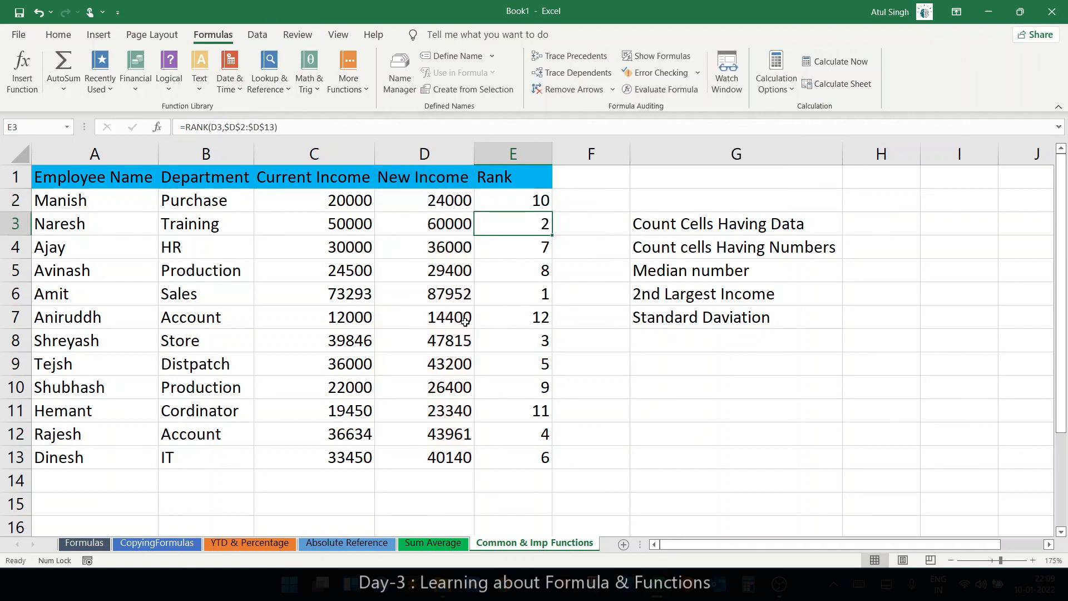
pyautogui.click(531, 200)
pyautogui.moveTo(551, 211); pyautogui.dragTo(549, 467)
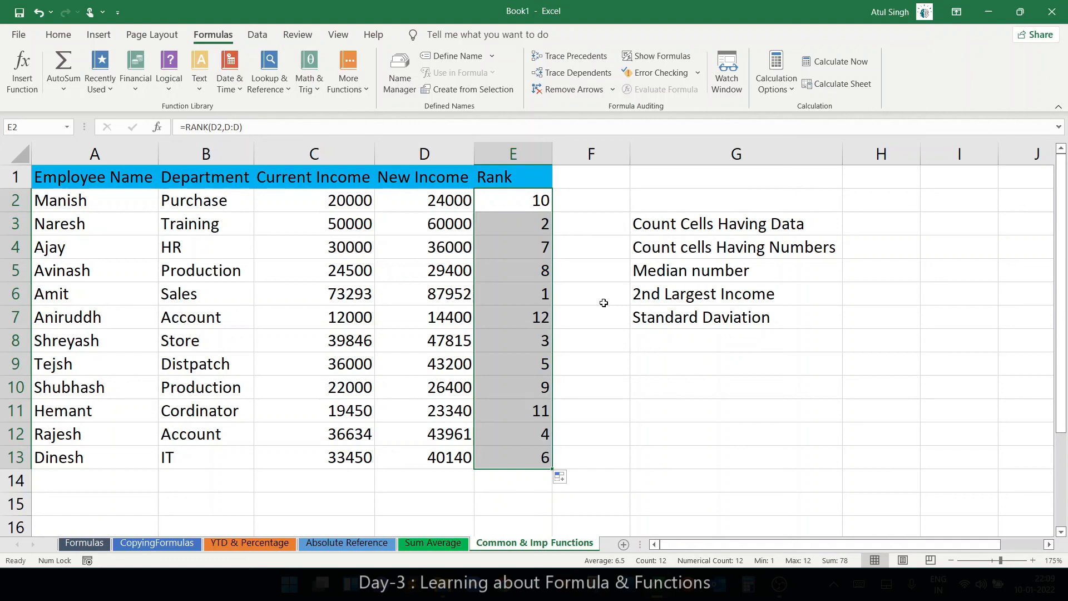
# Step: Enter =COUNTA(A2:E13) in F3 to count the cells having data
pyautogui.click(618, 225)
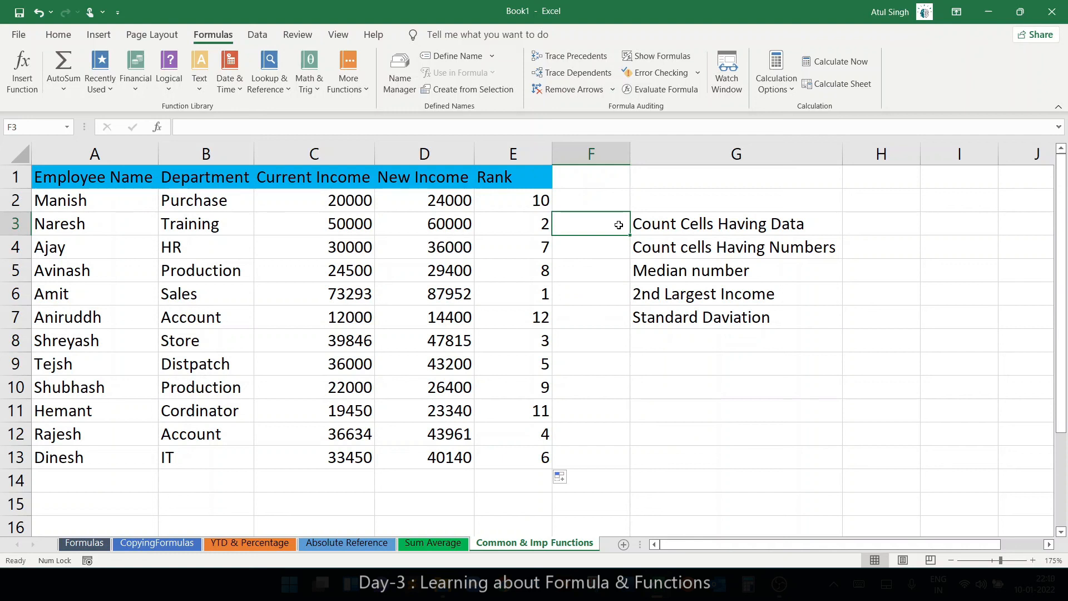
pyautogui.write('=coun')
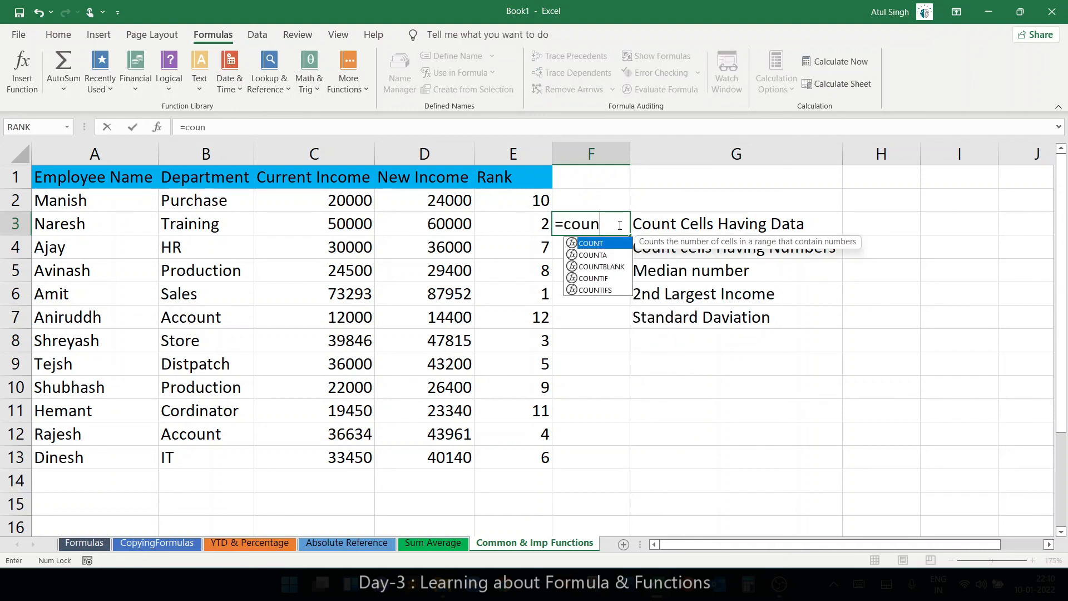
pyautogui.write('ta(')
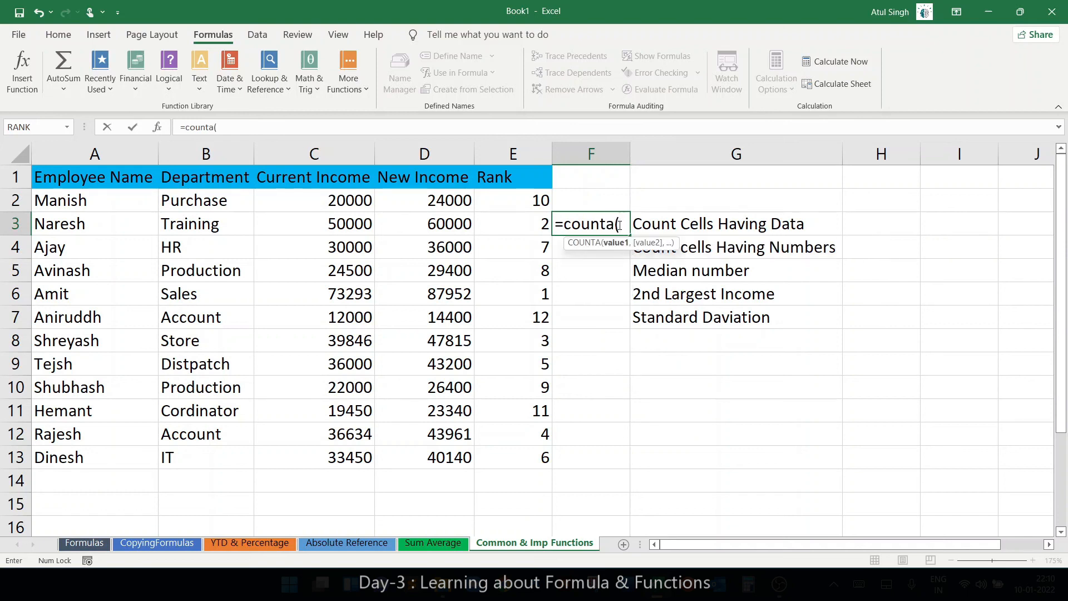
pyautogui.click(55, 199)
pyautogui.moveTo(56, 199); pyautogui.dragTo(507, 461)
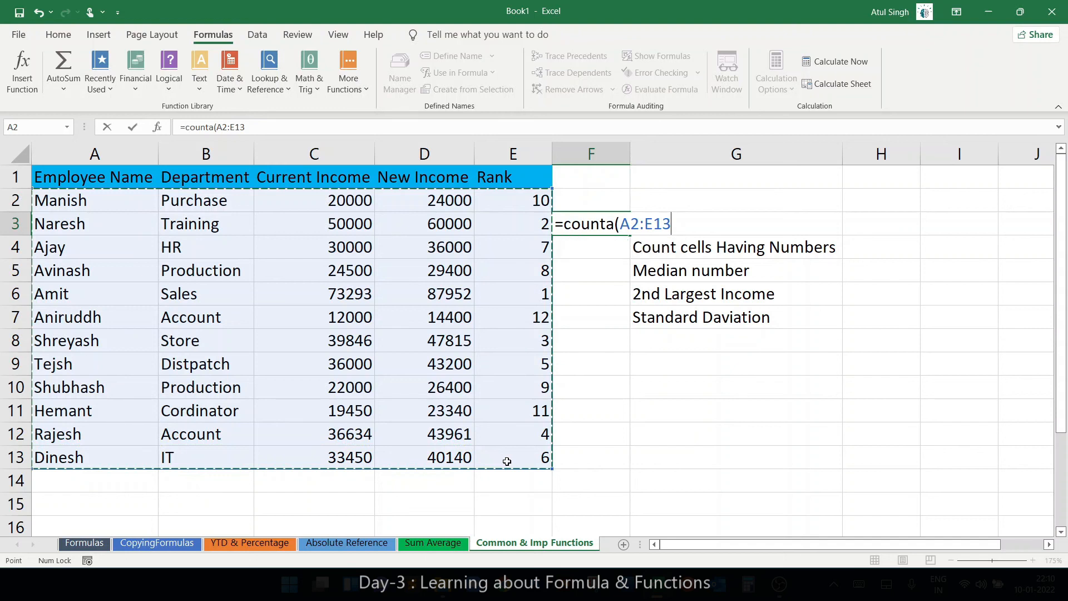
pyautogui.press('Return')
pyautogui.press('Up')
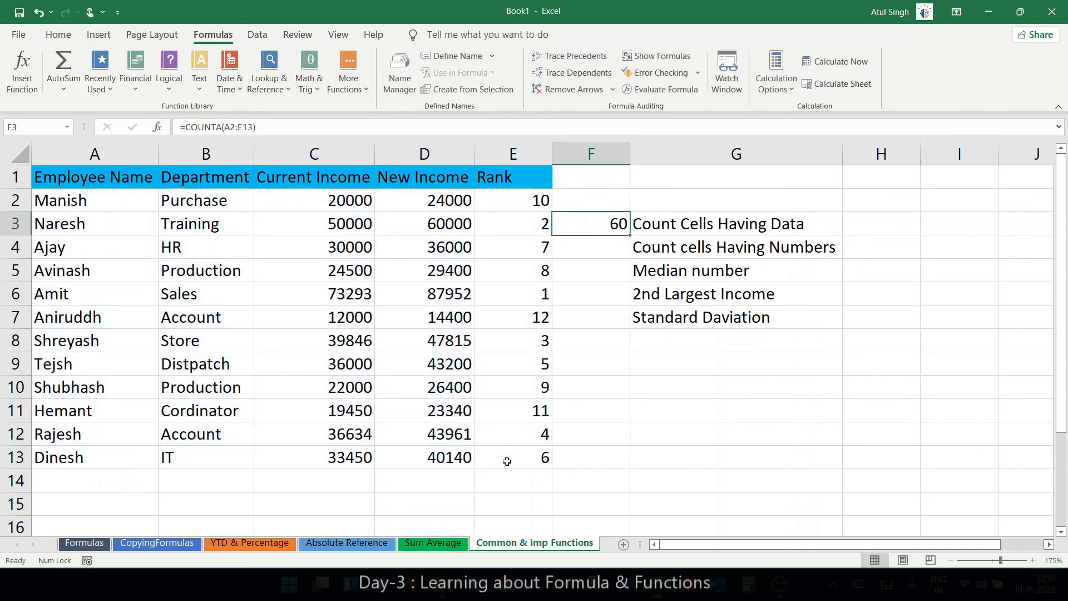
# Step: Enter =COUNT(A2:E13) in F4 to count the numeric cells, and select A2:E13 to check both counts
pyautogui.press('Down')
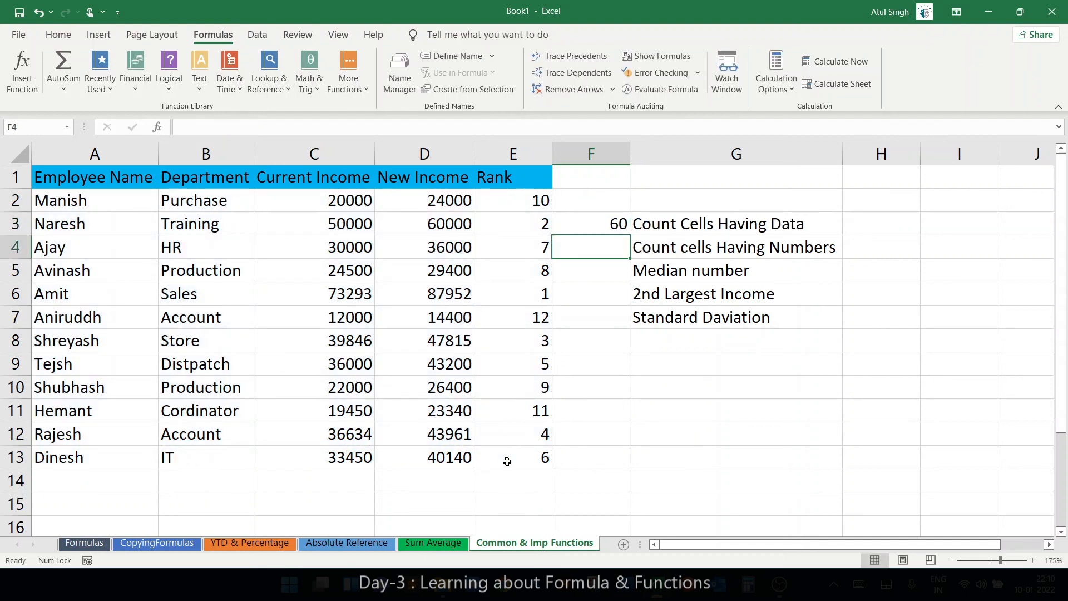
pyautogui.write('=')
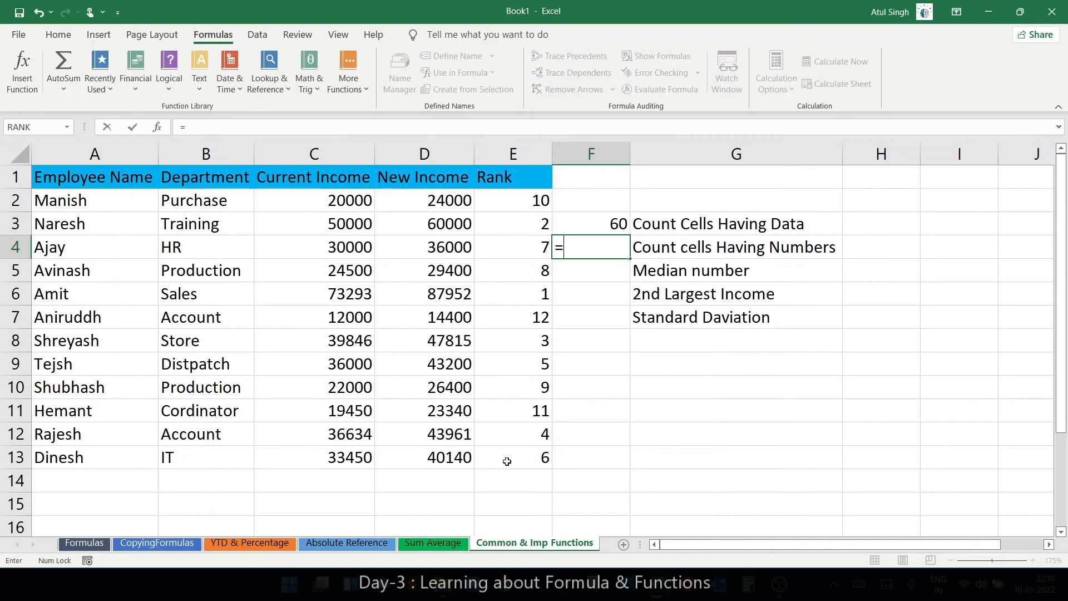
pyautogui.write('count')
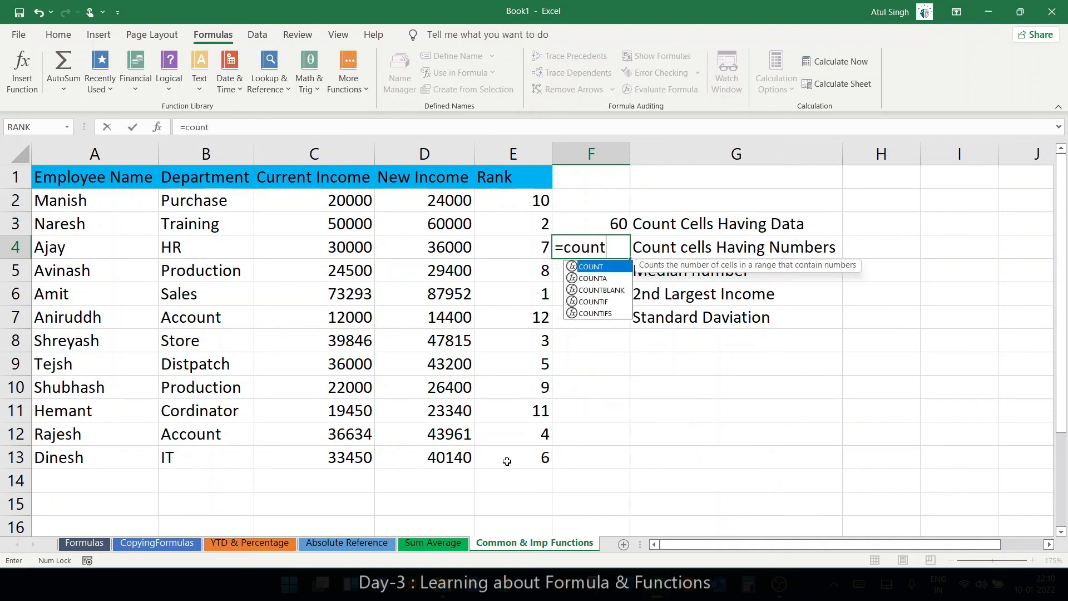
pyautogui.write('(')
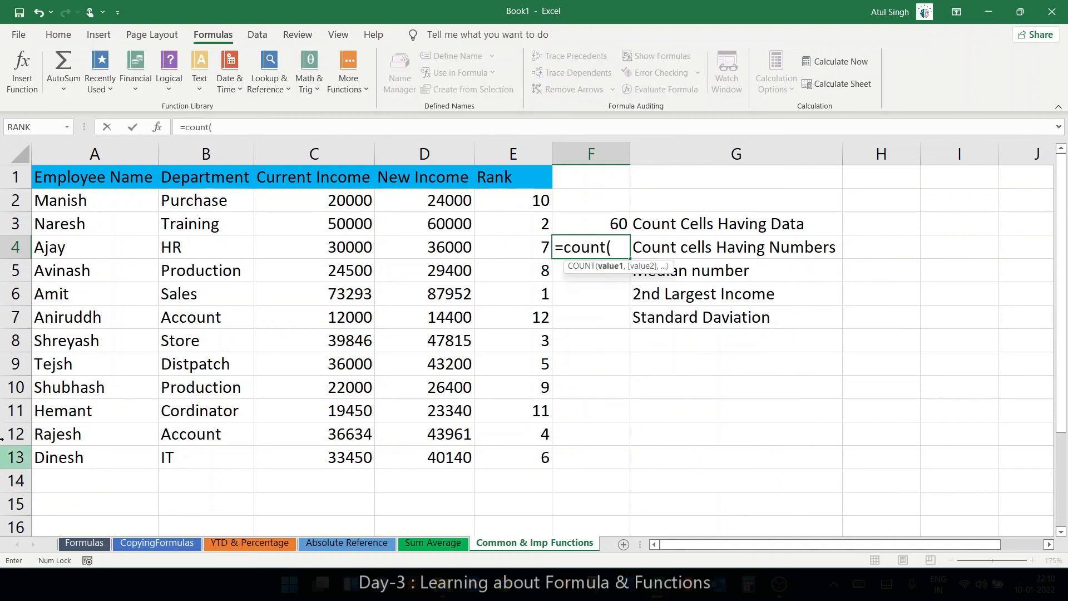
pyautogui.moveTo(52, 199); pyautogui.dragTo(56, 225)
pyautogui.moveTo(294, 313); pyautogui.dragTo(513, 439)
pyautogui.press('Return')
pyautogui.press('Up')
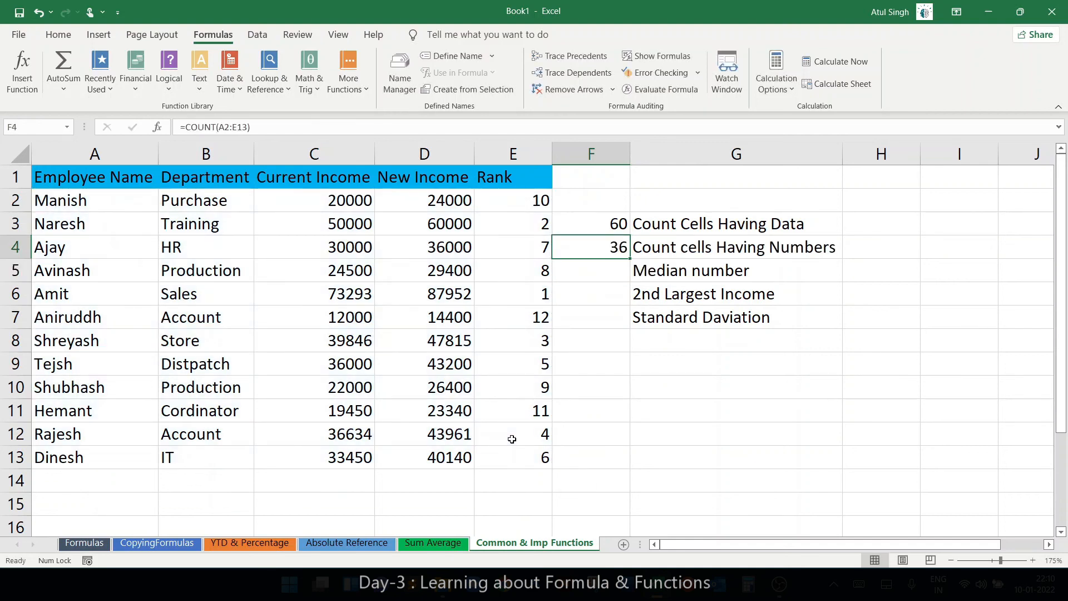
pyautogui.moveTo(68, 202); pyautogui.dragTo(524, 468)
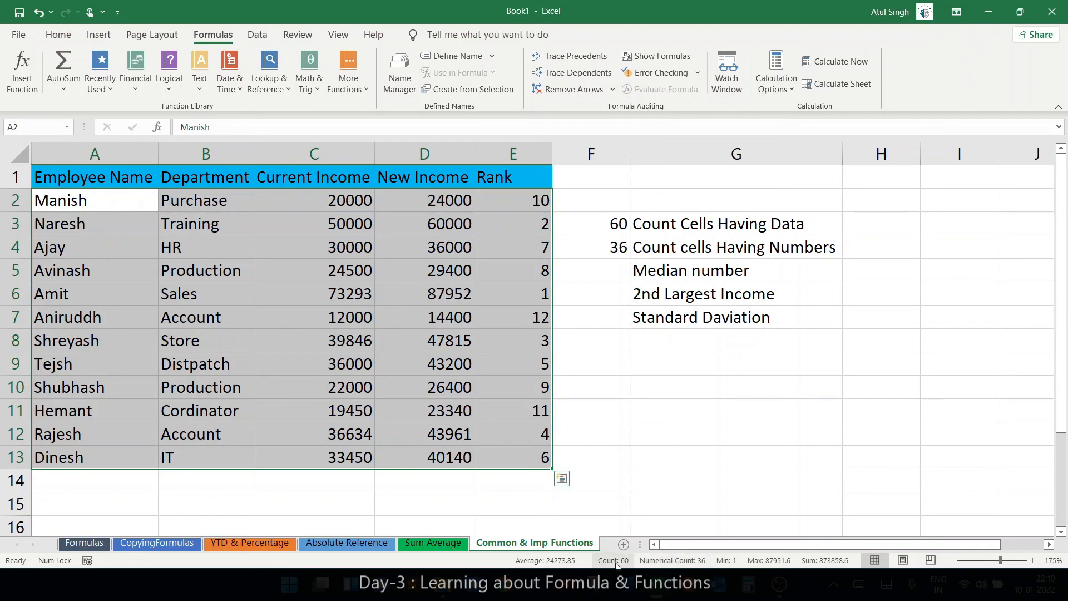
# Step: Enter a MEDIAN formula over the whole New Income column (D:D) in F5
pyautogui.click(594, 265)
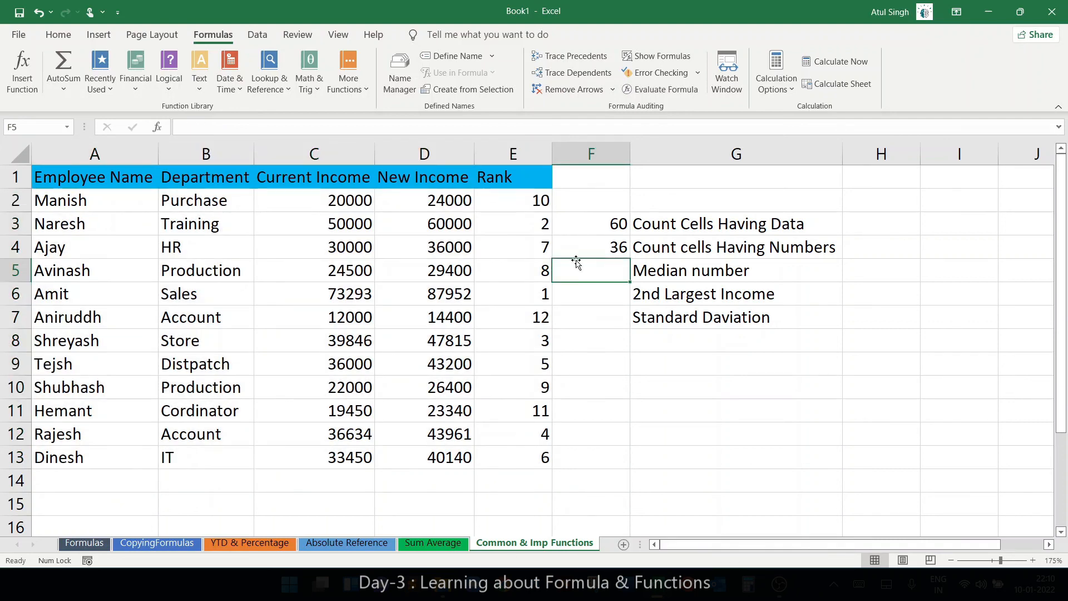
pyautogui.write('=med')
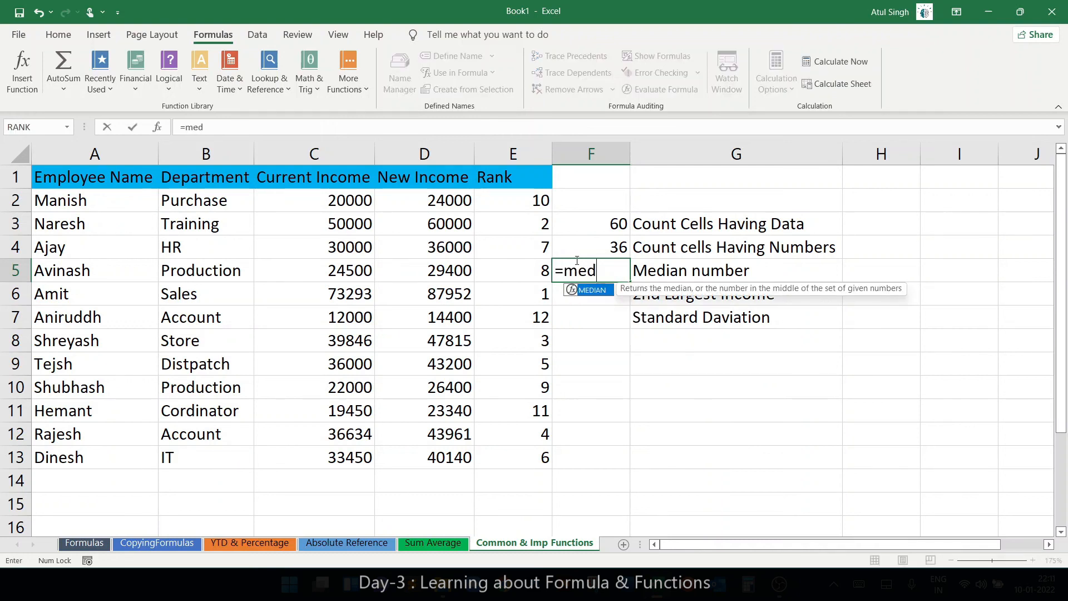
pyautogui.press('Tab')
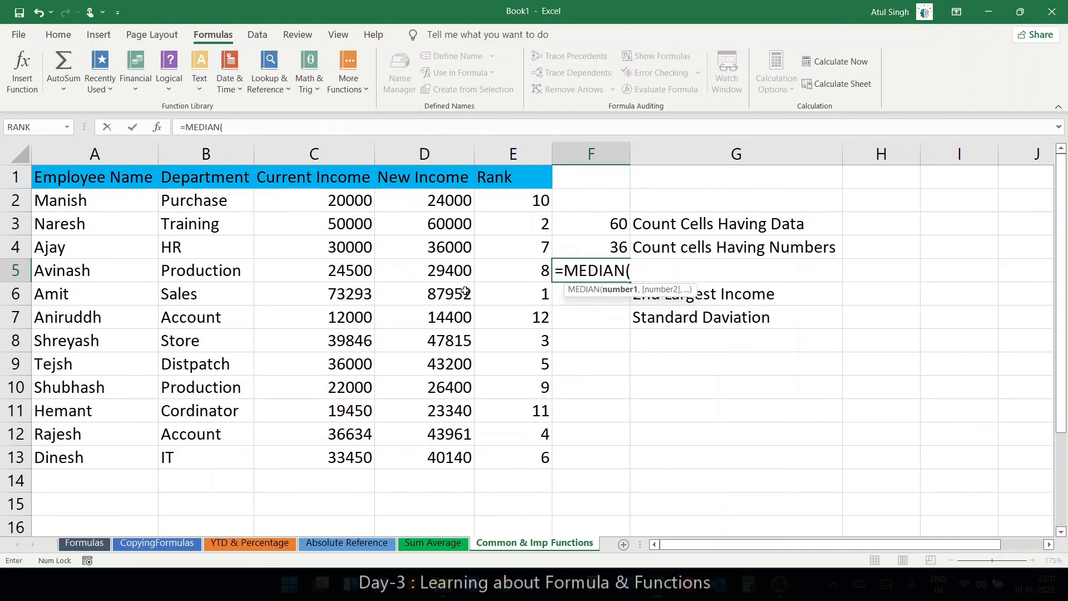
pyautogui.moveTo(439, 199); pyautogui.dragTo(433, 458)
pyautogui.click(409, 140)
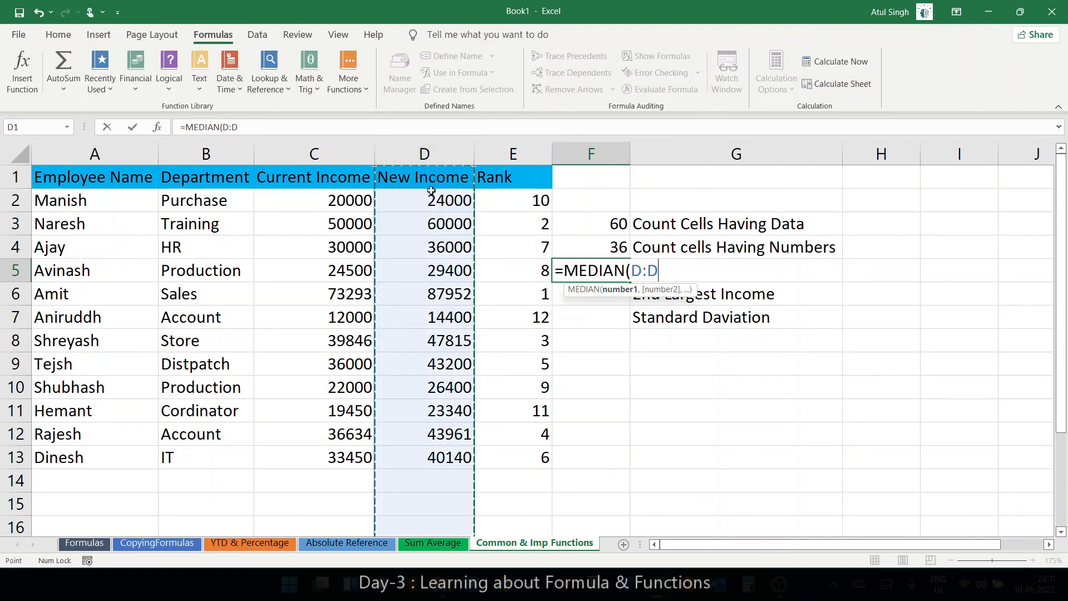
pyautogui.press('Return')
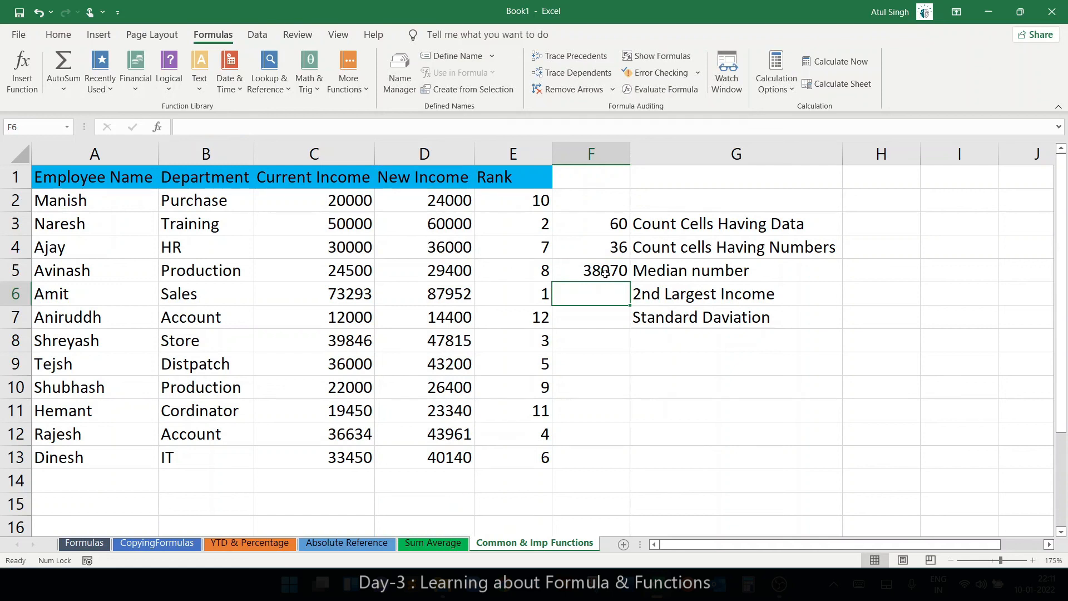
# Step: Search the function list for "large" to find a function for the 2nd largest income, and close the dialog without inserting anything
pyautogui.click(605, 272)
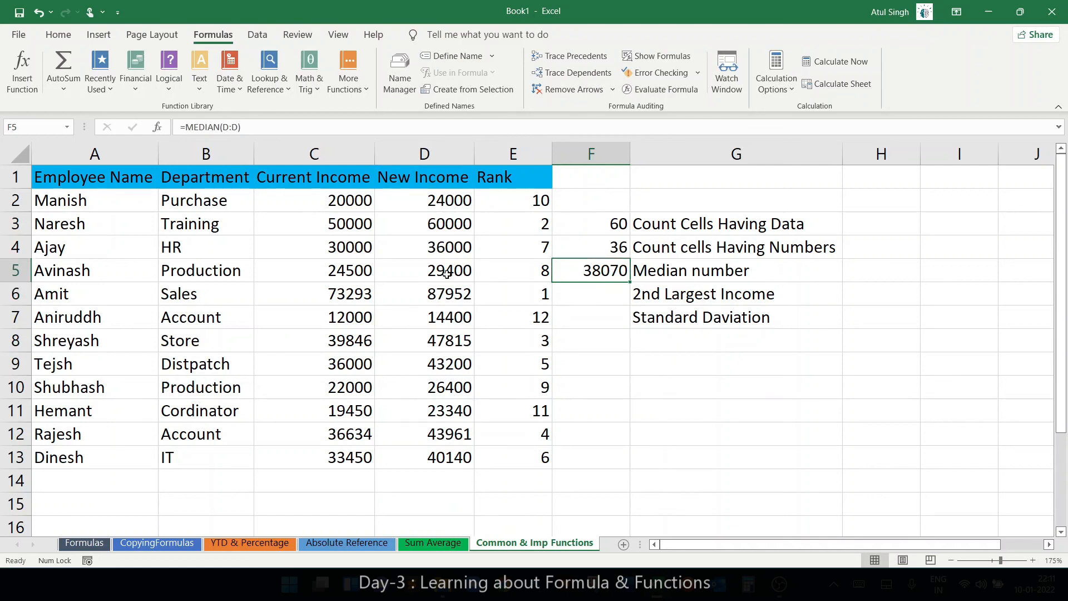
pyautogui.click(589, 301)
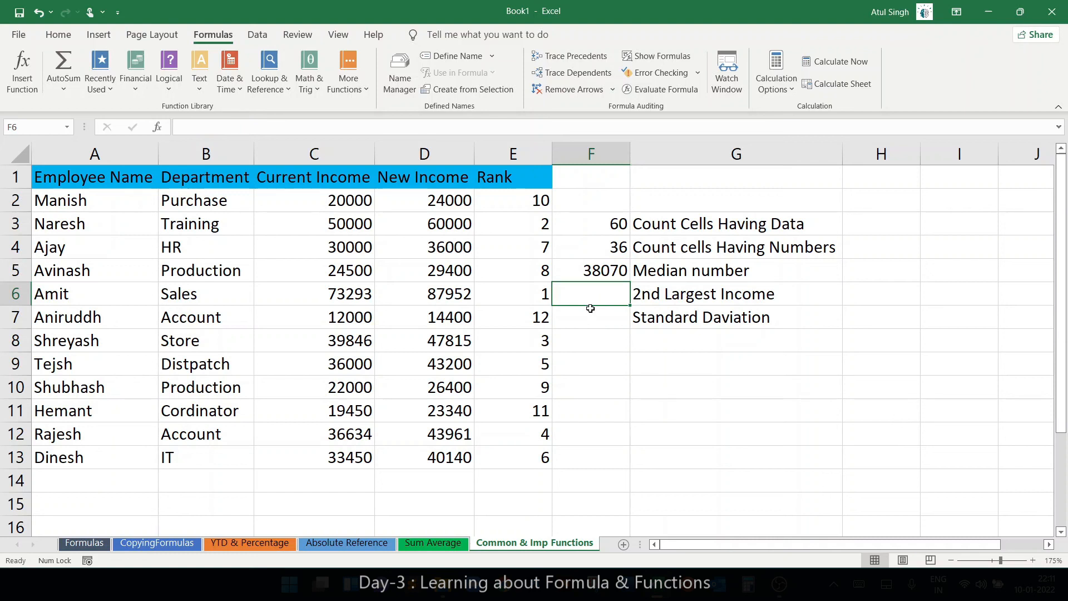
pyautogui.click(22, 60)
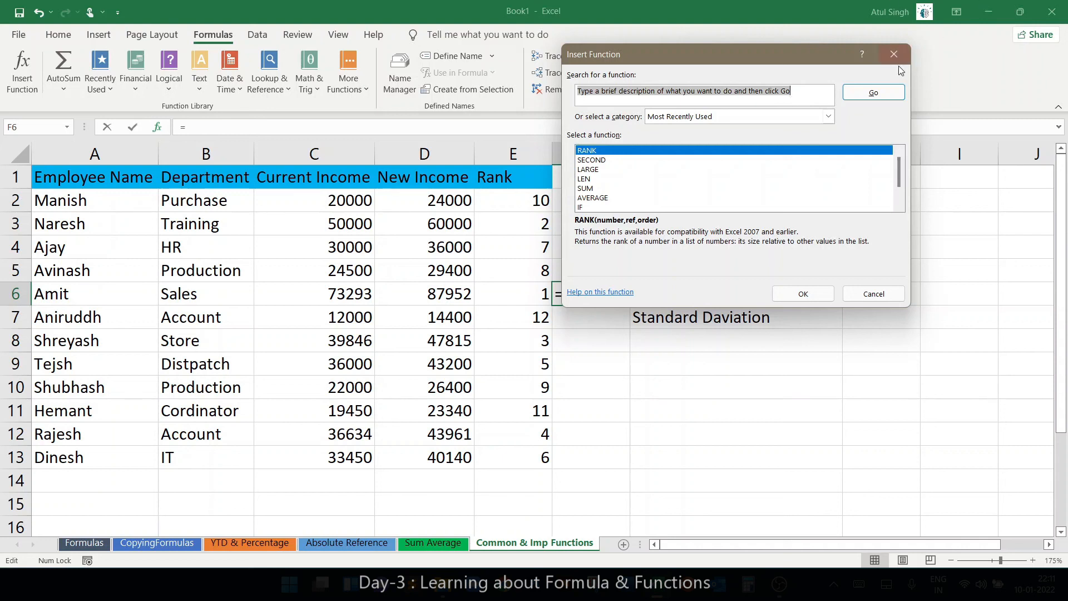
pyautogui.moveTo(808, 62); pyautogui.dragTo(528, 61)
pyautogui.write('large')
pyautogui.press('Return')
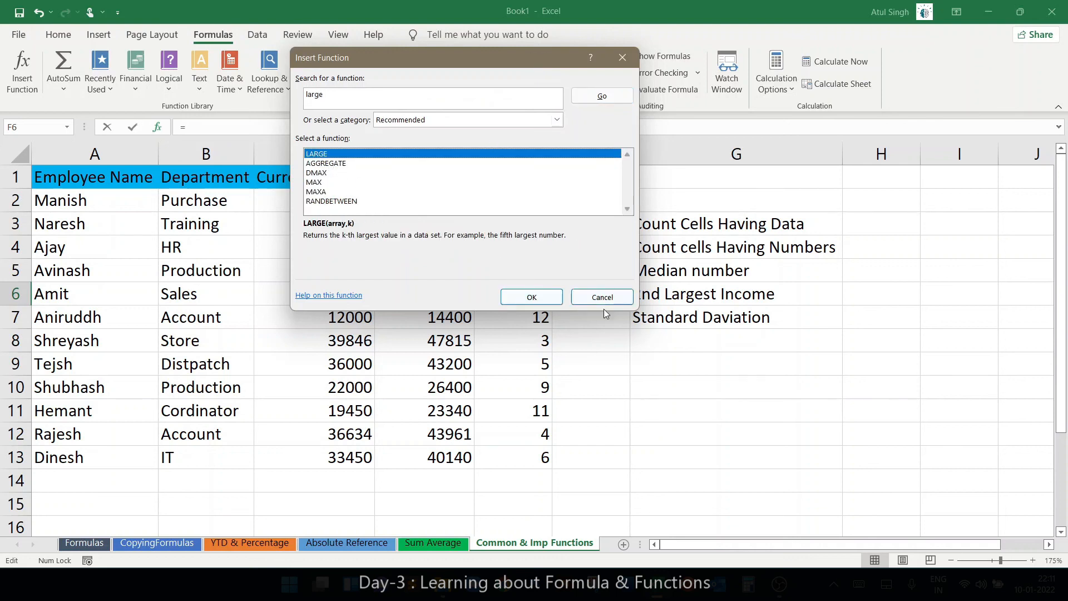
pyautogui.click(575, 296)
# Step: Enter =LARGE(D2:D13,2) in F6 for the 2nd largest income and check it against the New Income values in D3 and D6
pyautogui.write('=lar')
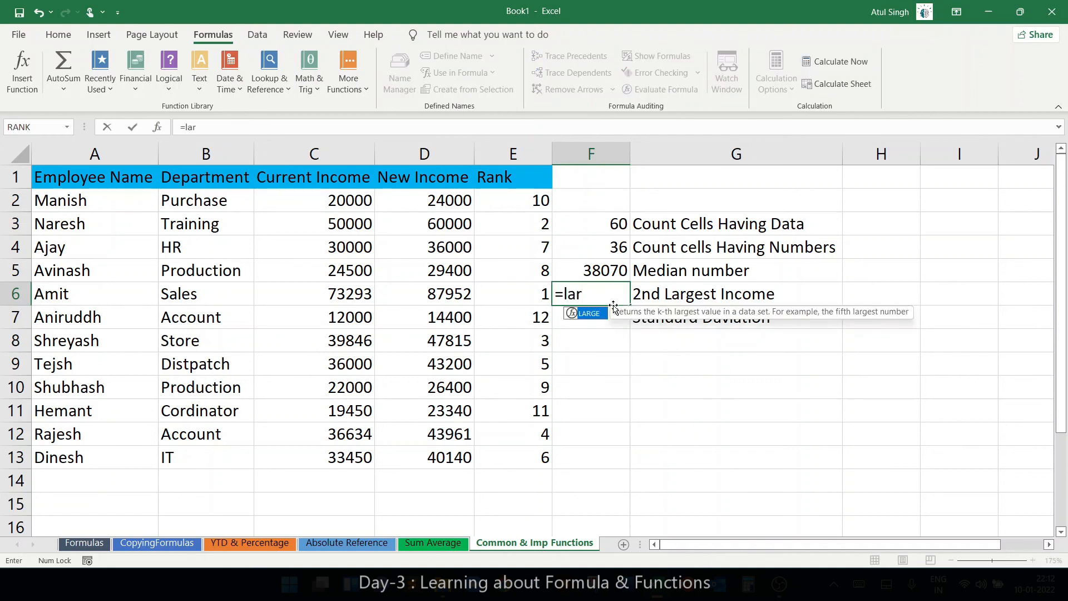
pyautogui.press('Tab')
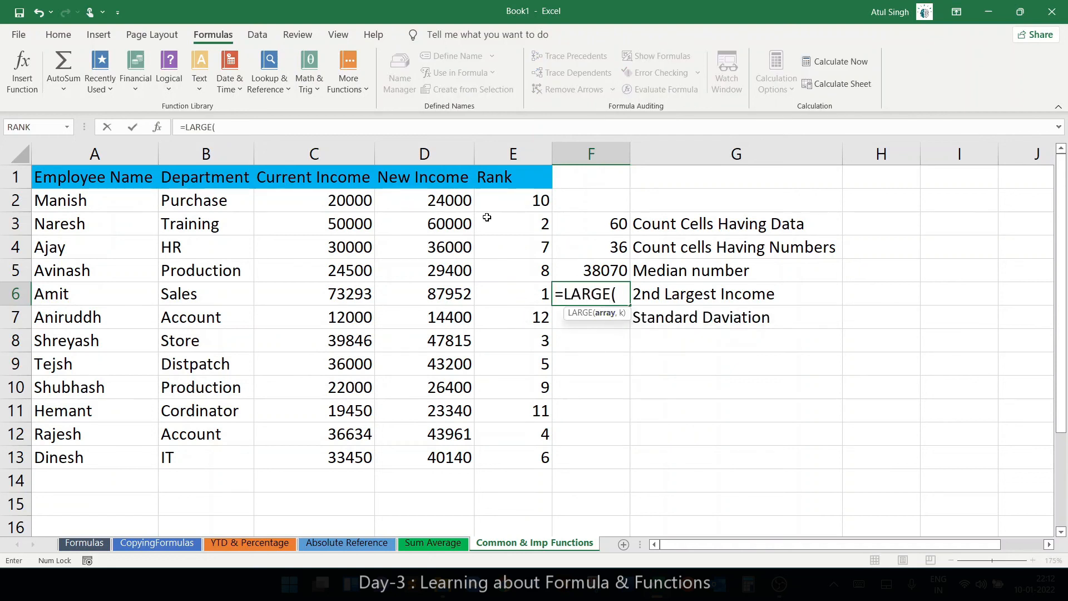
pyautogui.moveTo(445, 196); pyautogui.dragTo(431, 450)
pyautogui.write(',')
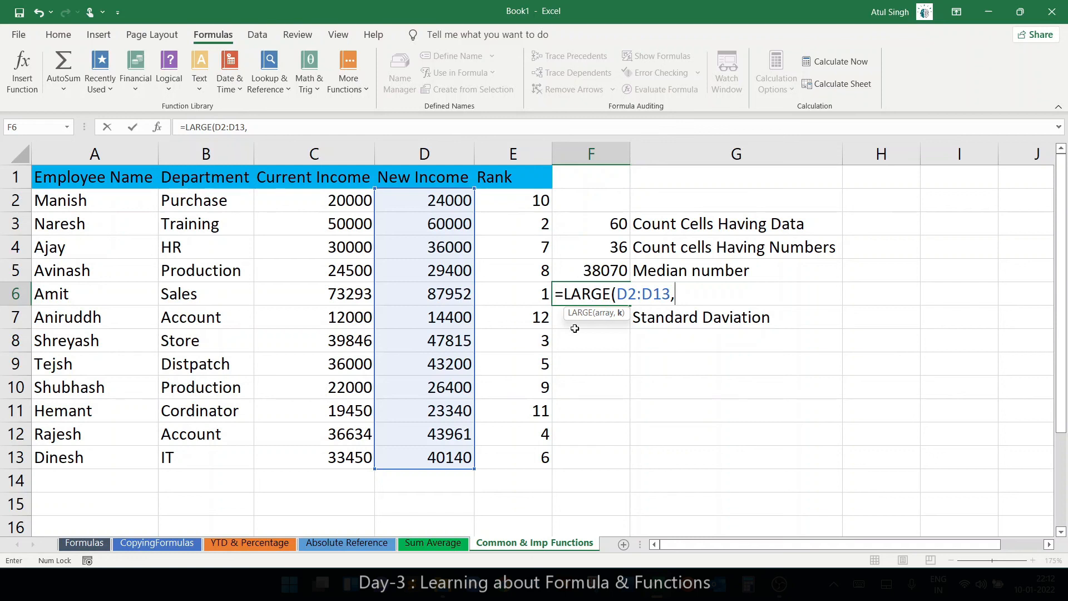
pyautogui.write('2)')
pyautogui.press('Return')
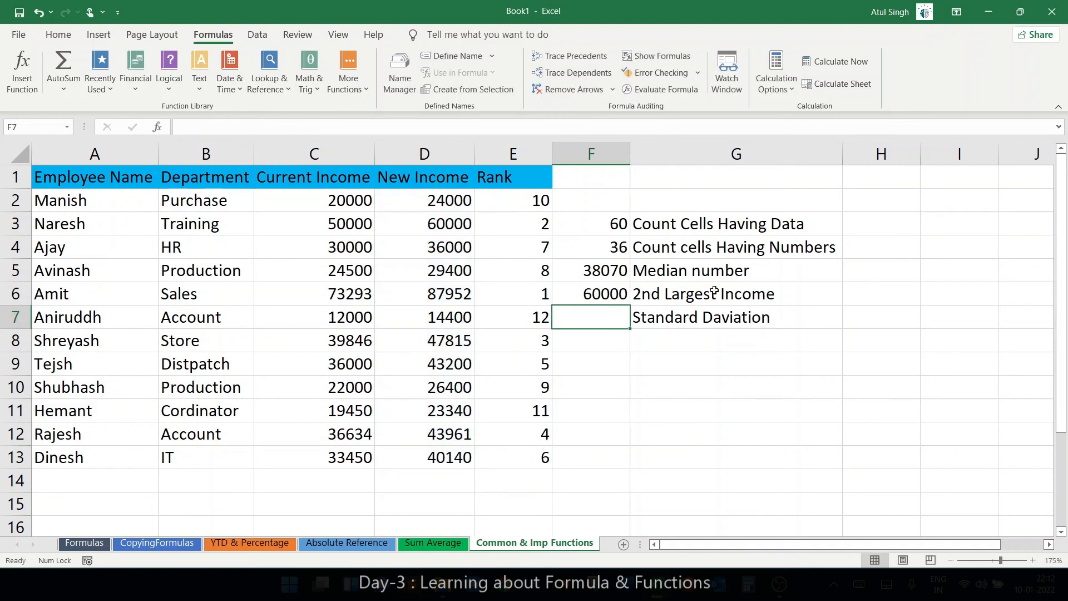
pyautogui.press('Up')
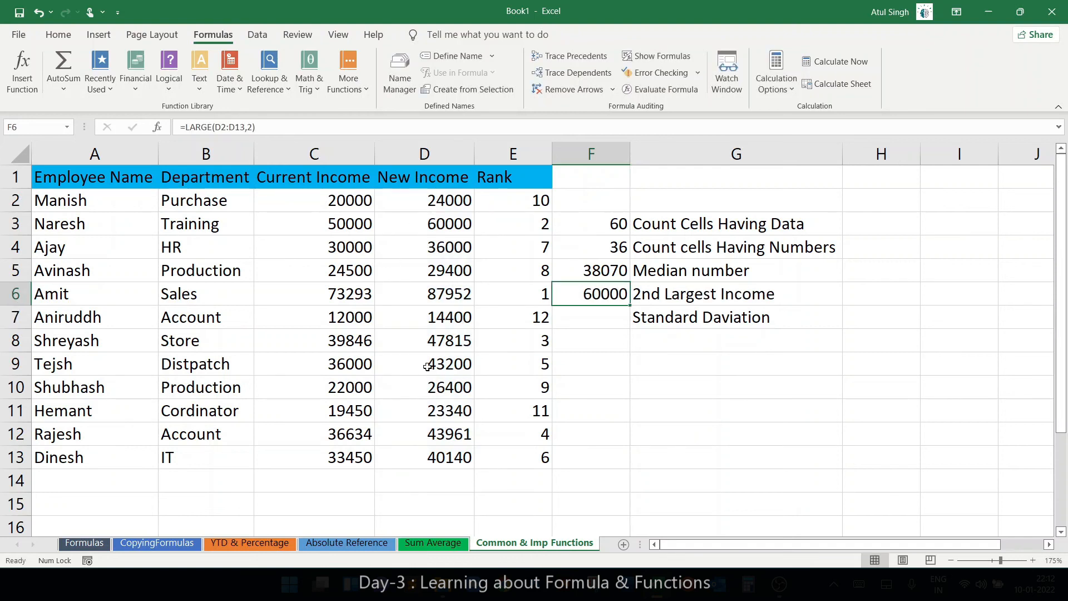
pyautogui.click(432, 219)
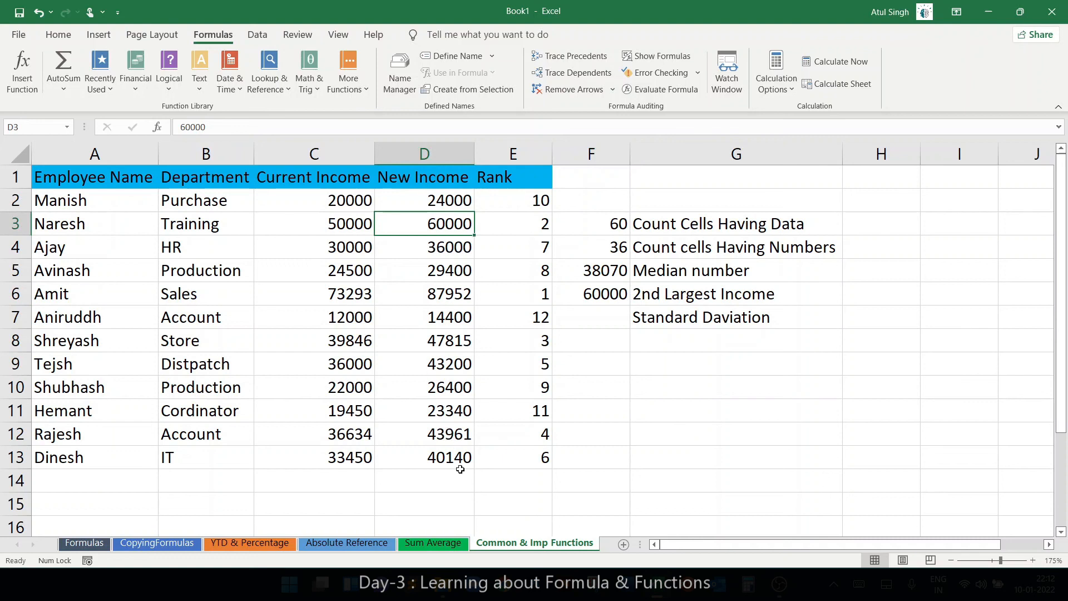
pyautogui.click(450, 299)
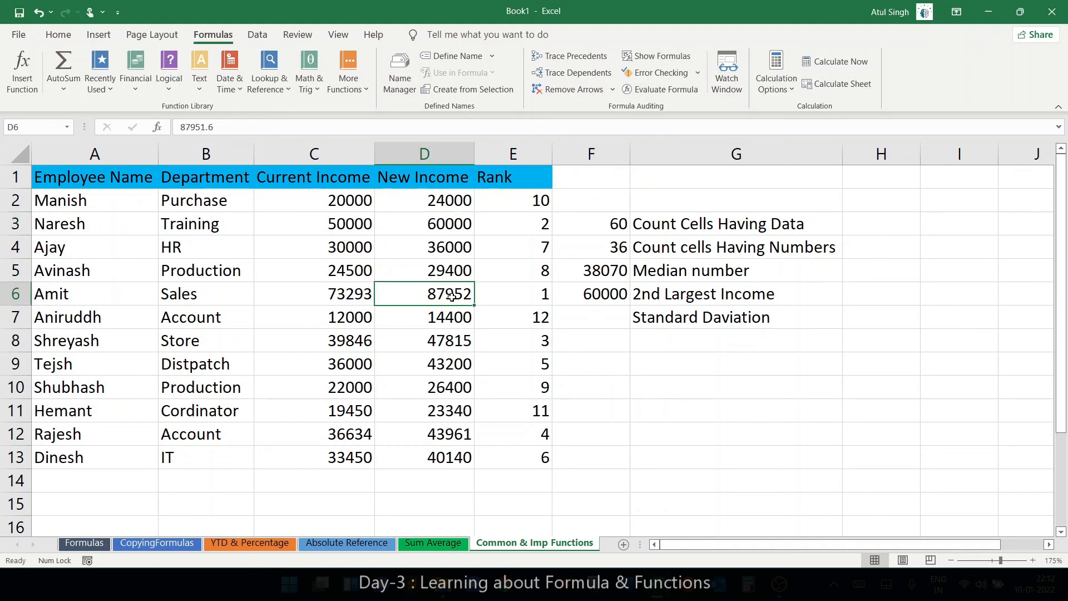
pyautogui.click(438, 220)
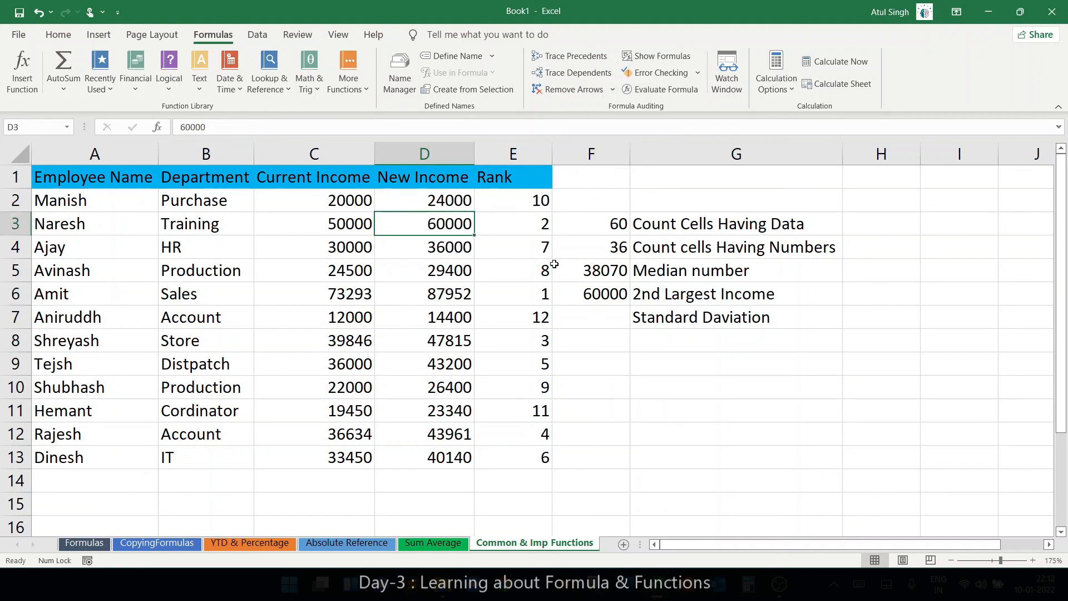
# Step: Change the k argument of the LARGE formula in F6 to 5
pyautogui.click(578, 290)
pyautogui.click(248, 127)
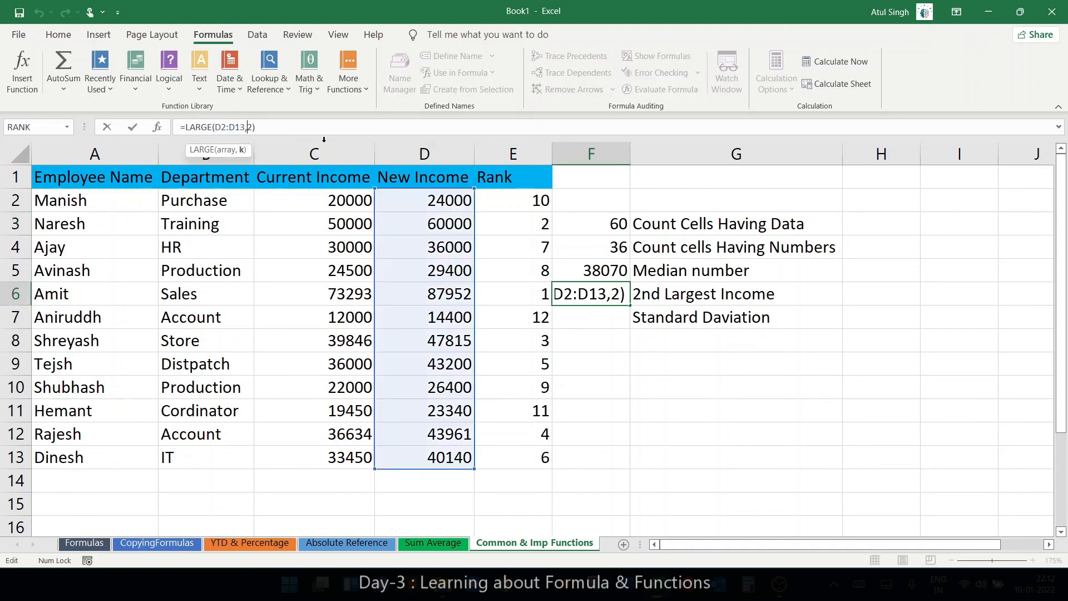
pyautogui.press('Delete')
pyautogui.write('5')
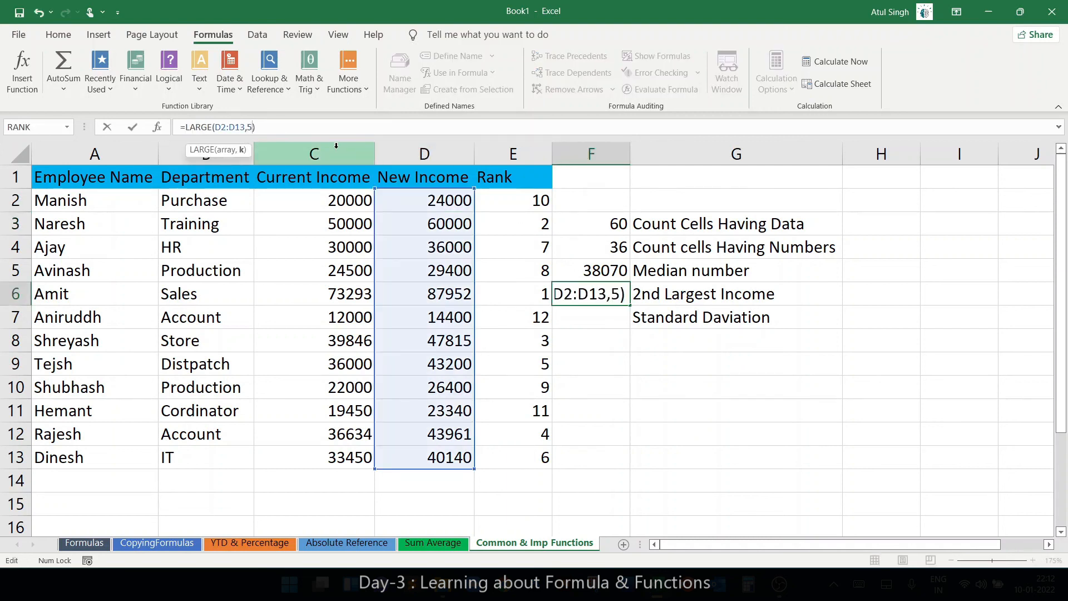
pyautogui.press('Return')
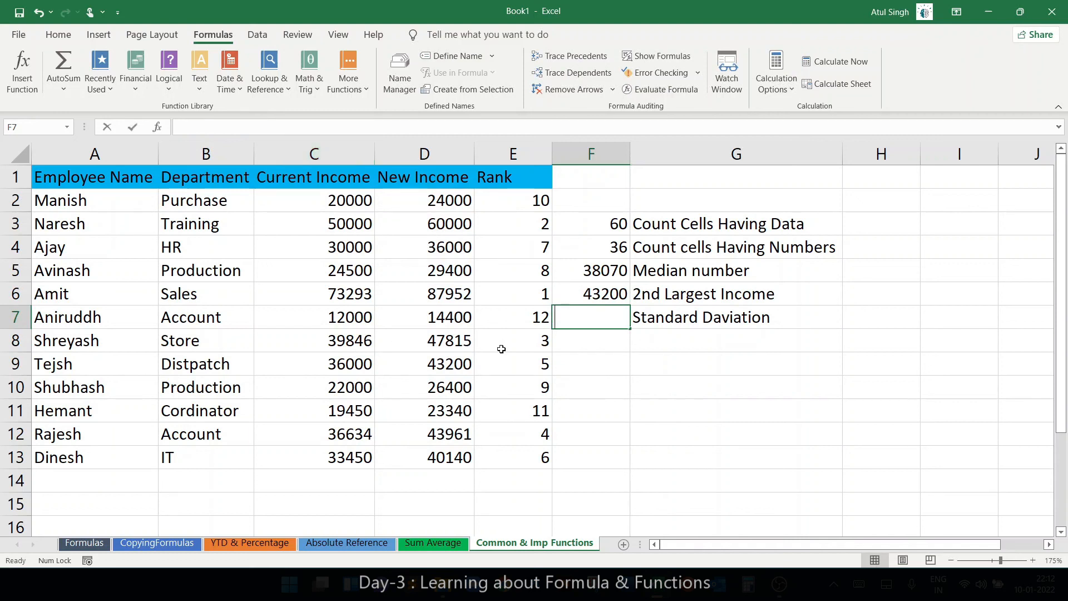
# Step: Enter =STDEVPA(D2:D13) in F7 to calculate the standard deviation of the New Income values
pyautogui.write('=sta')
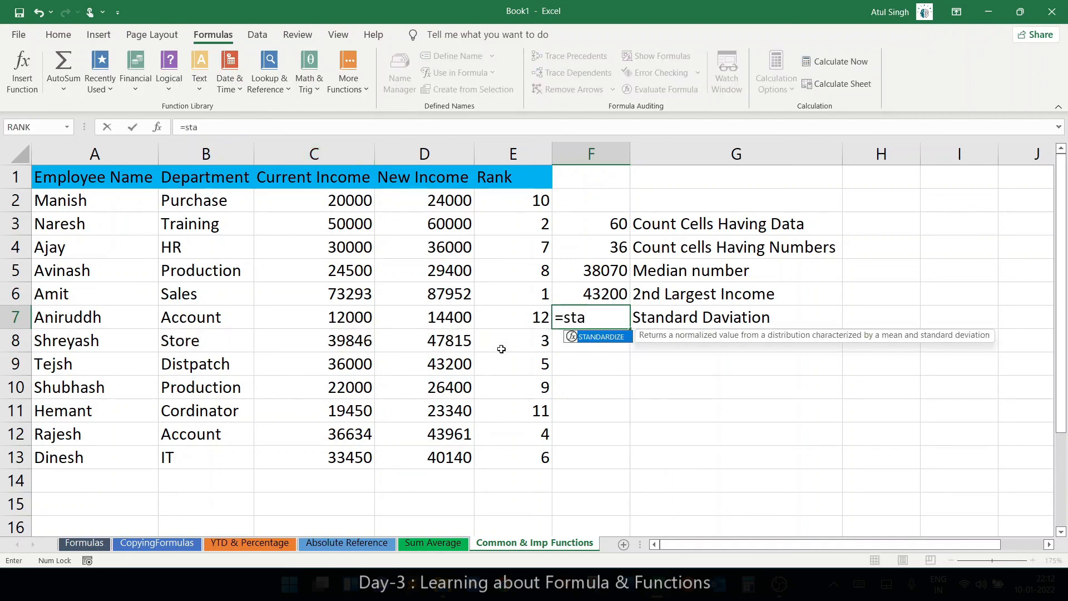
pyautogui.press('BackSpace')
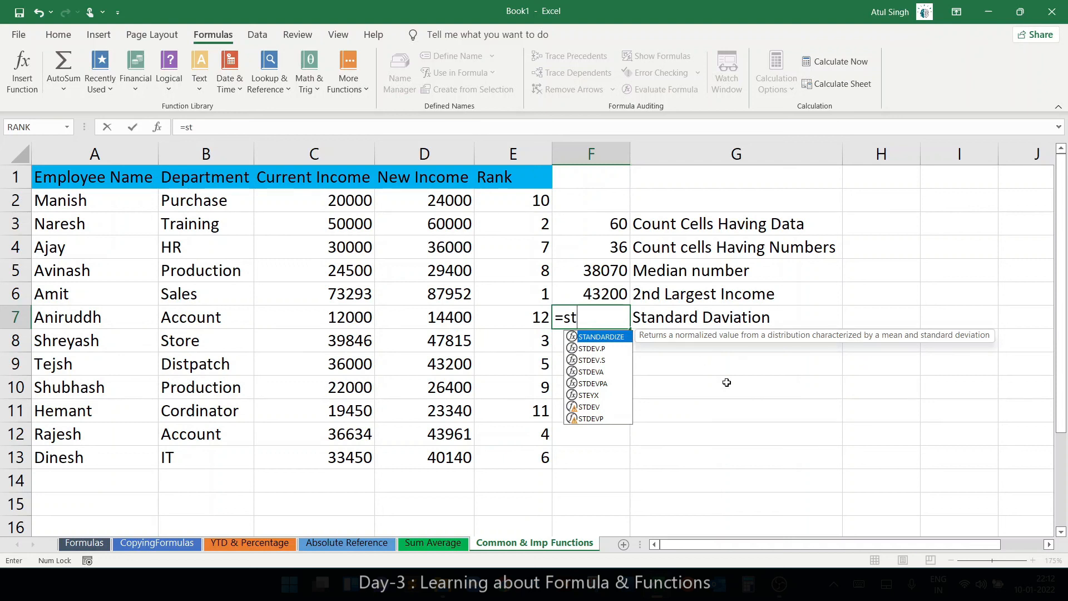
pyautogui.press('Down')
pyautogui.press('Down')
pyautogui.press('Down')
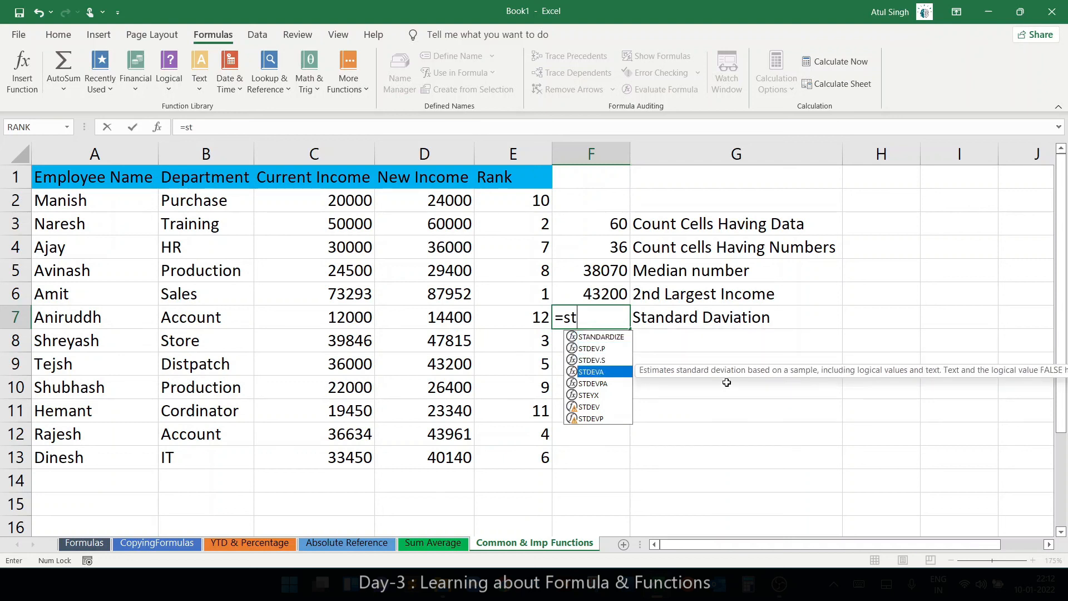
pyautogui.press('Down')
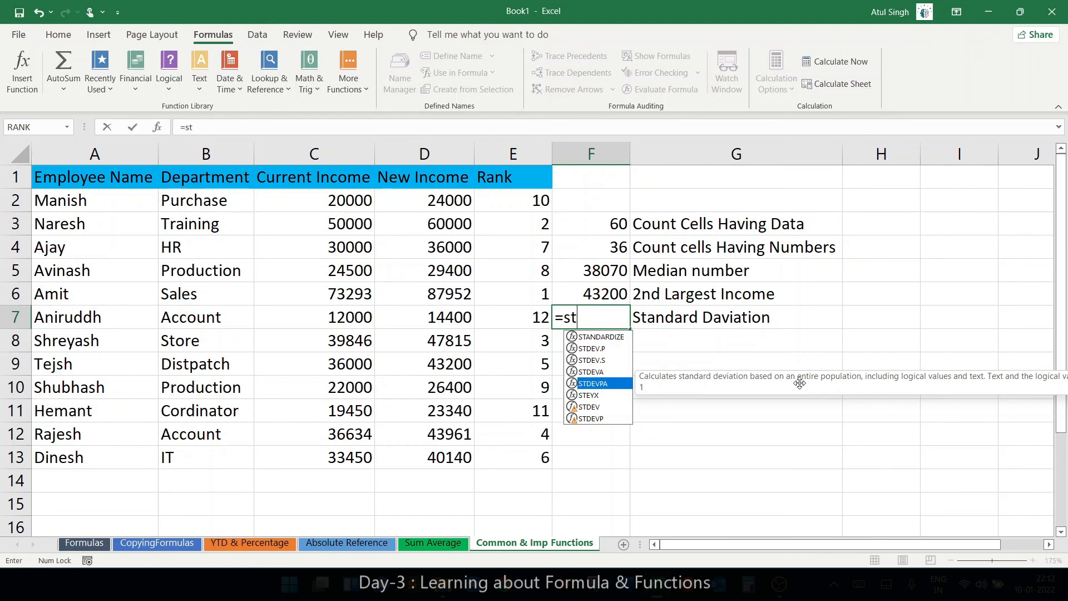
pyautogui.press('Tab')
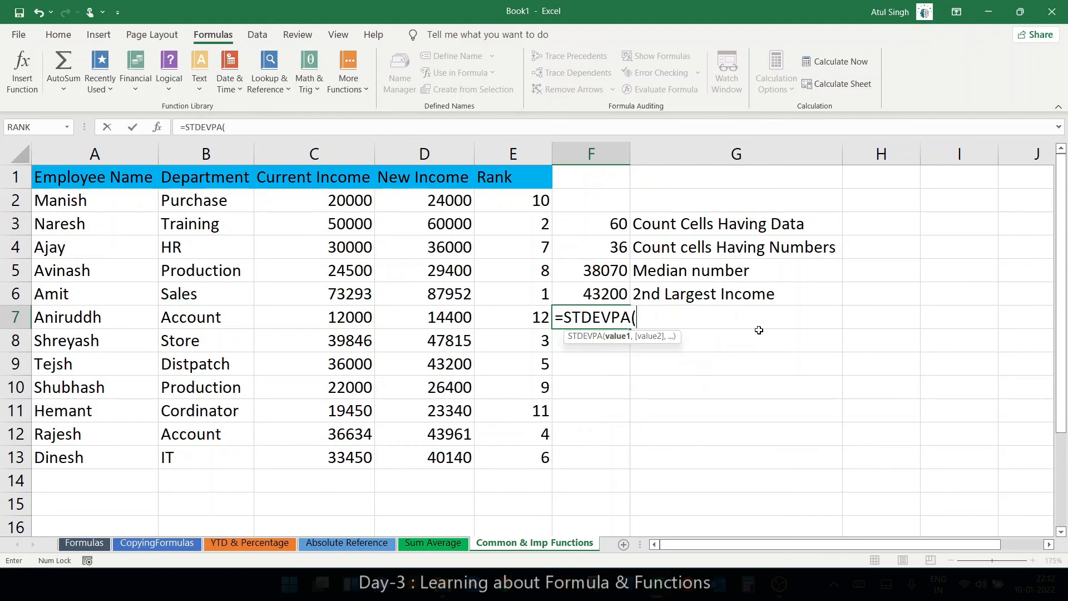
pyautogui.press('Left')
pyautogui.moveTo(421, 202); pyautogui.dragTo(470, 470)
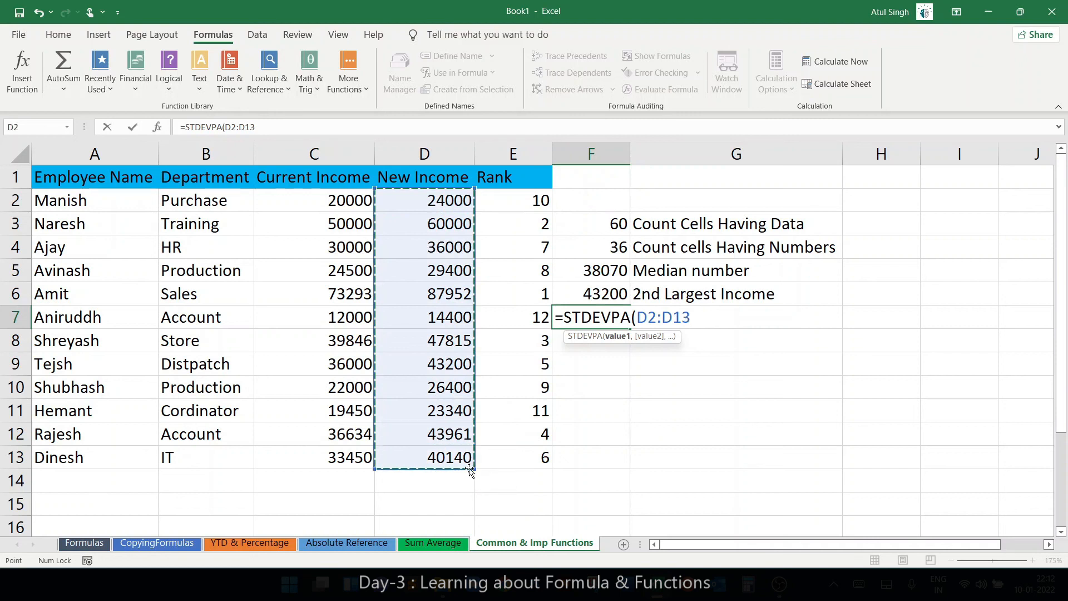
pyautogui.write(')')
pyautogui.press('Return')
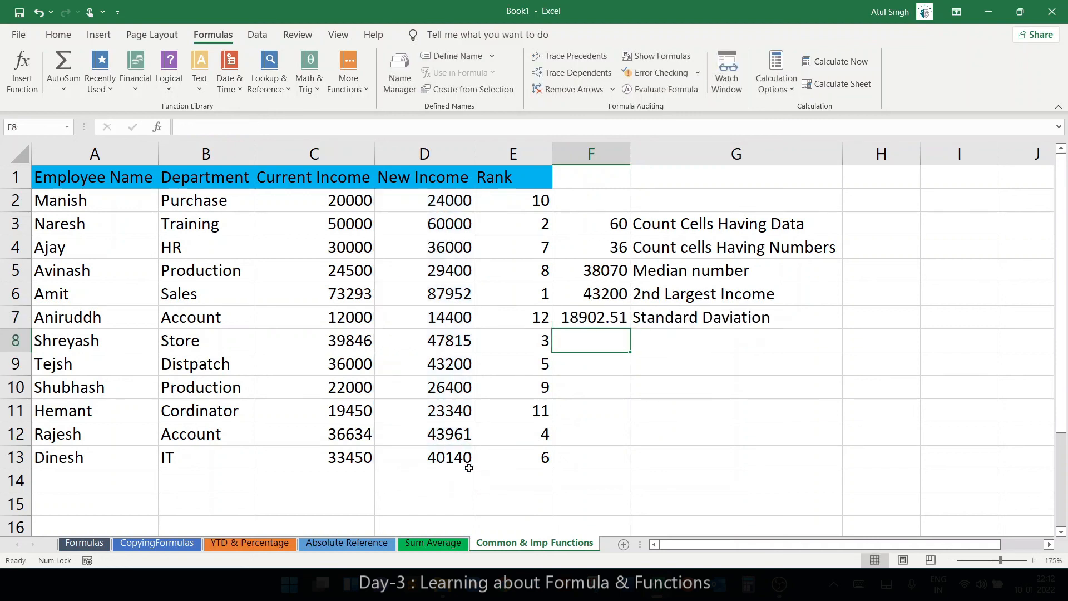
pyautogui.press('Up')
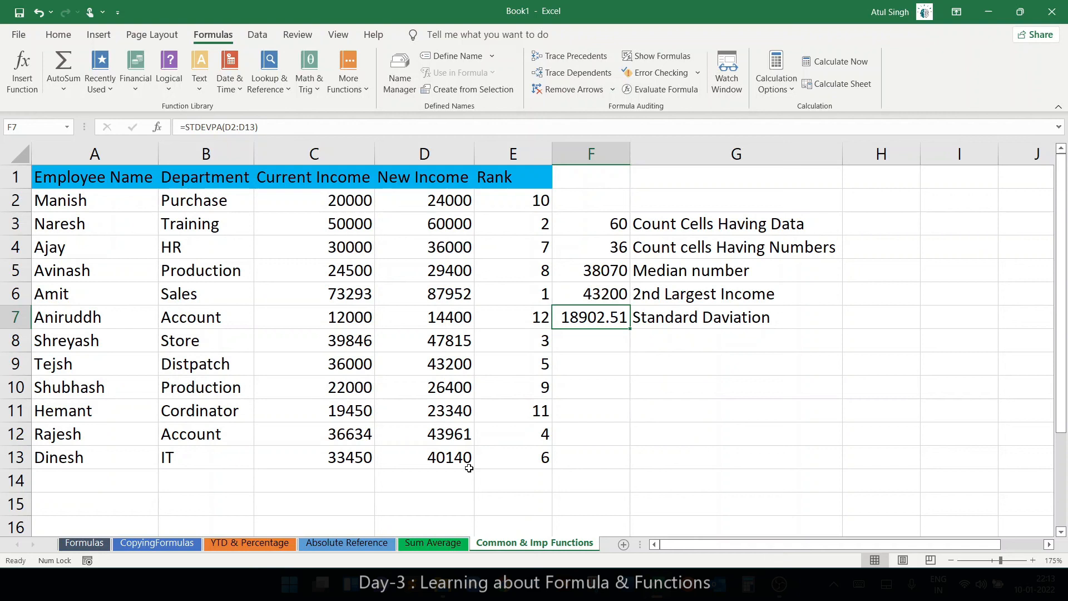
# Step: Review the function results in F3:F7 together with their labels in column G
pyautogui.moveTo(579, 226); pyautogui.dragTo(570, 310)
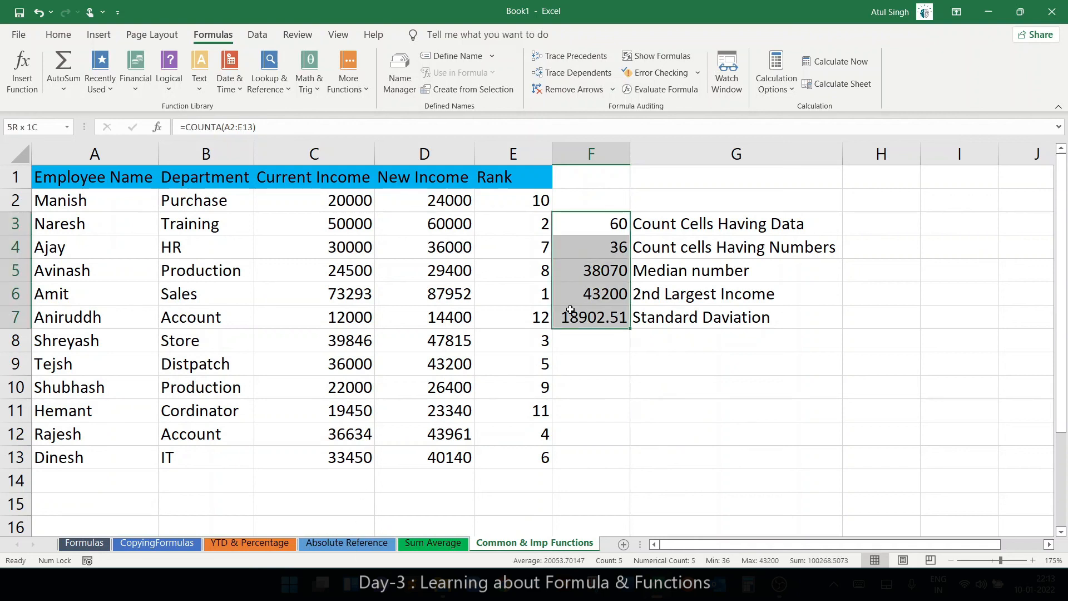
pyautogui.click(590, 271)
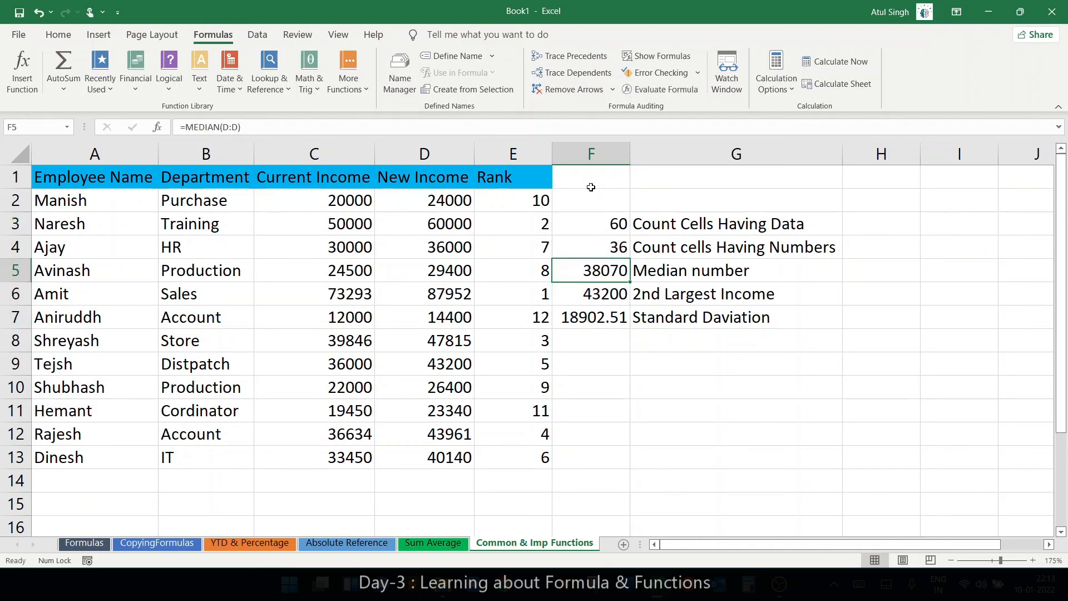
pyautogui.click(599, 231)
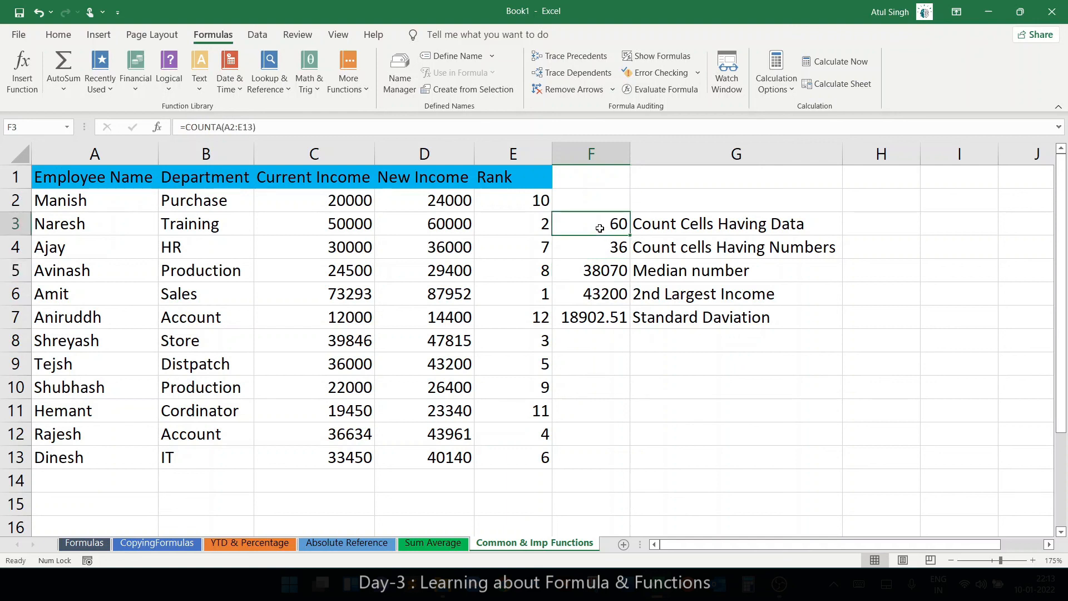
pyautogui.click(663, 270)
pyautogui.click(697, 293)
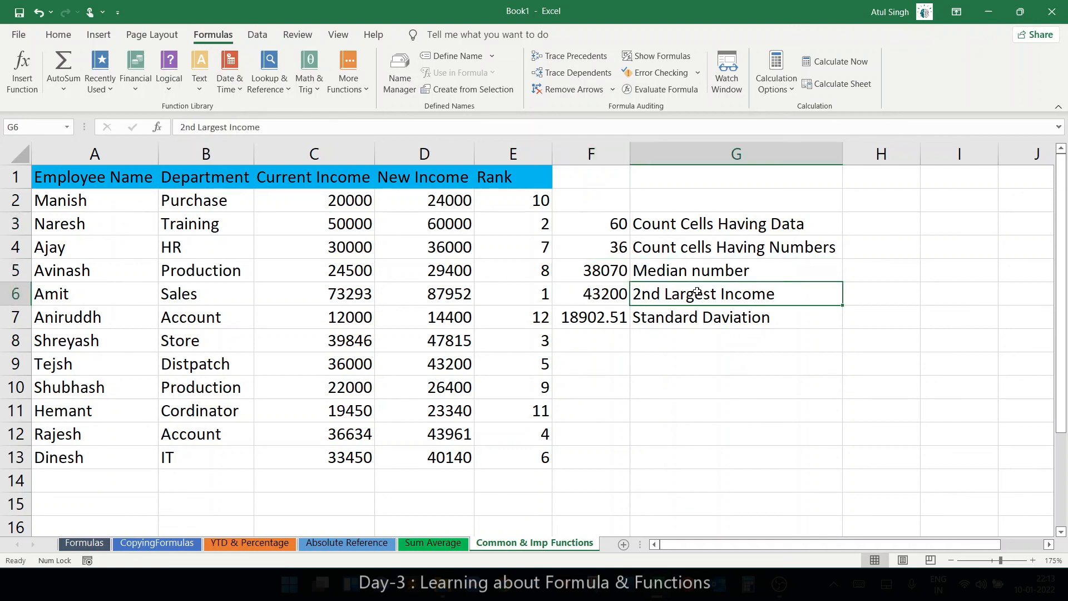
pyautogui.click(604, 291)
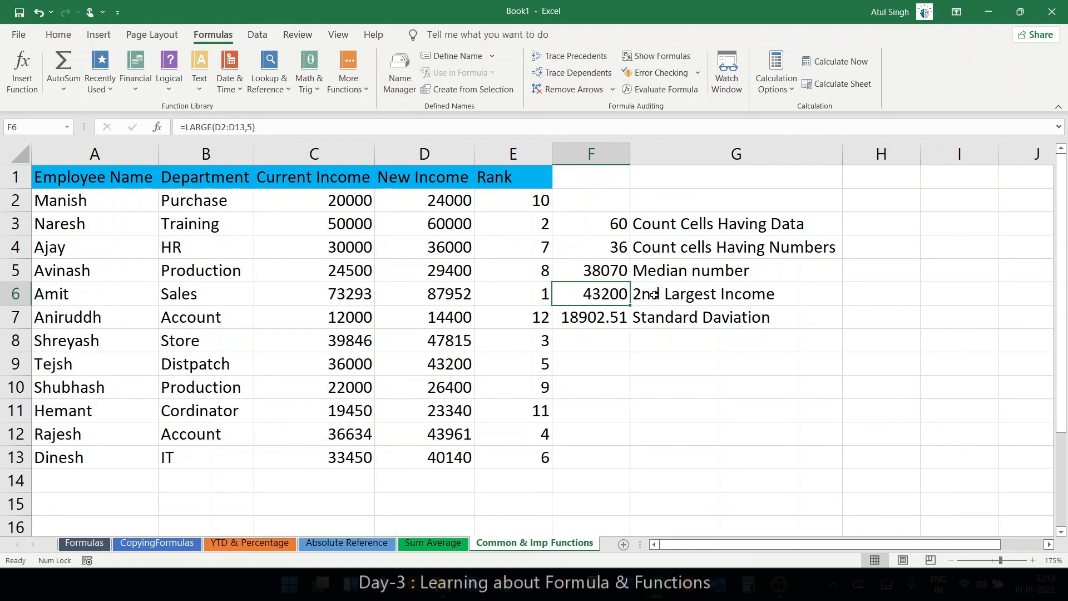
pyautogui.write('=smal')
pyautogui.press('Tab')
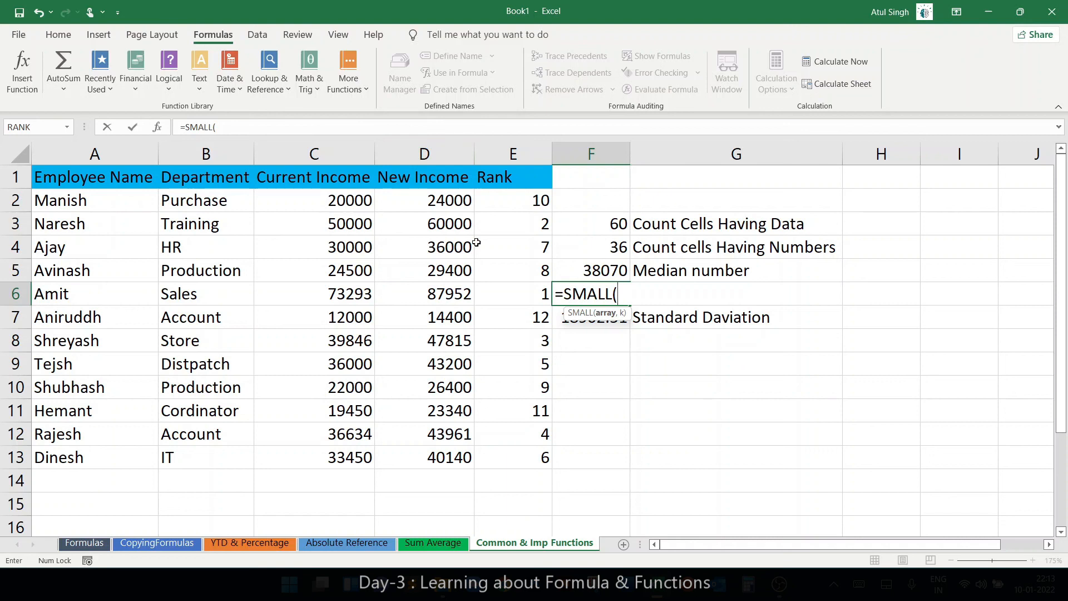
pyautogui.press('Escape')
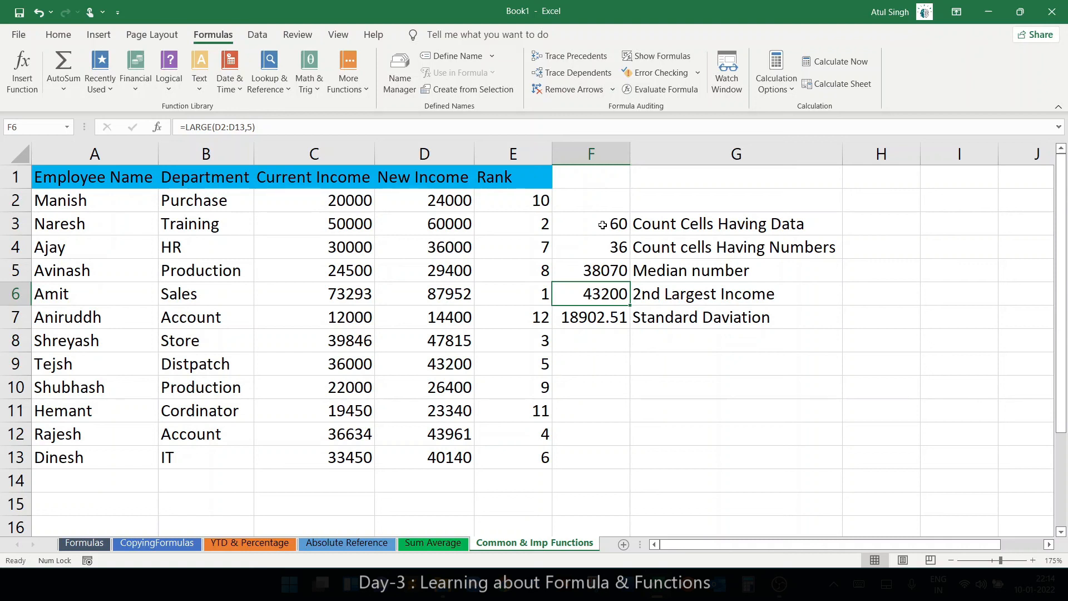
# Step: Set the tab colour of the Common & Imp Functions sheet to the standard orange
pyautogui.click(61, 37)
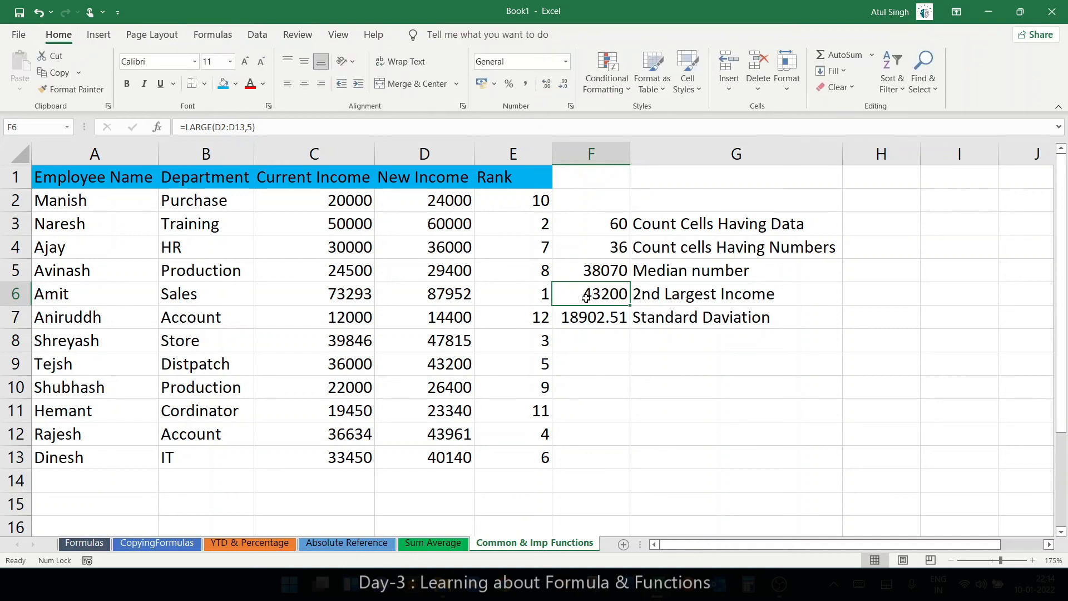
pyautogui.rightClick(578, 537)
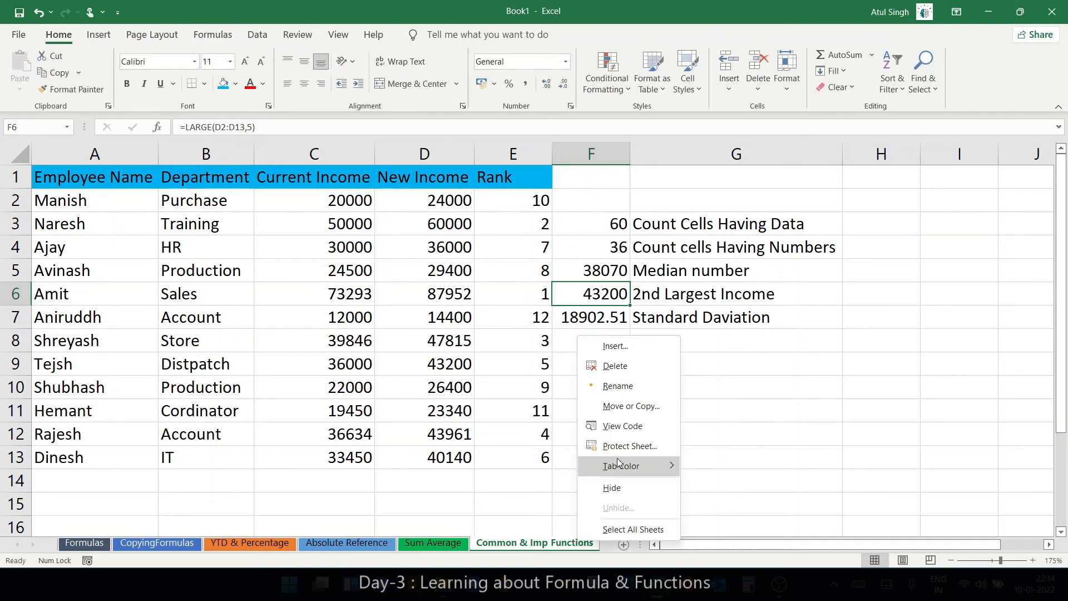
pyautogui.moveTo(618, 463)
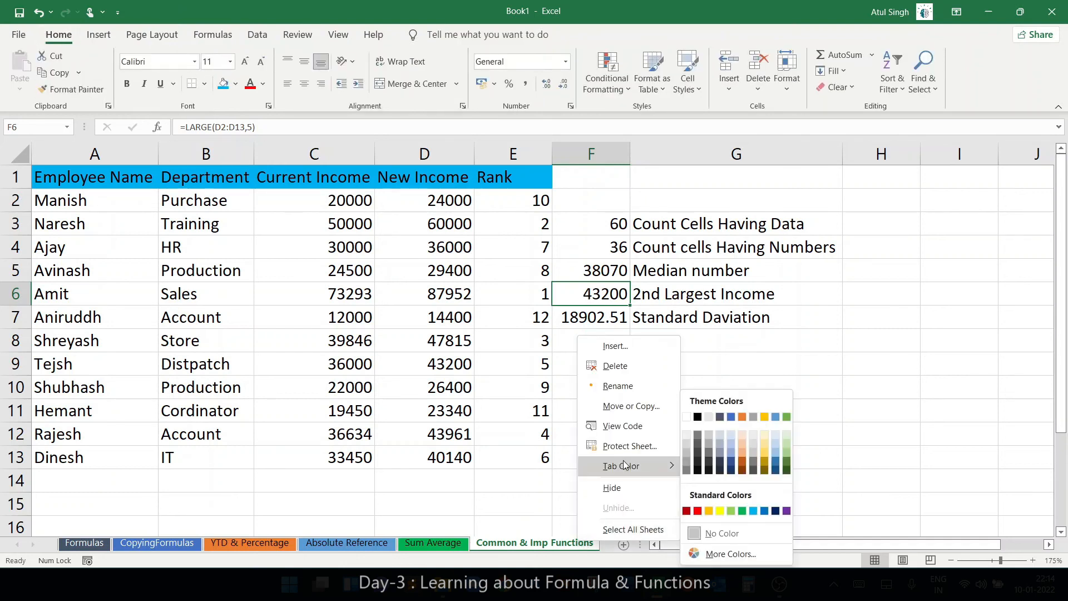
pyautogui.click(709, 510)
# Step: Look at the Sum Average and Formulas sheets and return to the Common & Imp Functions sheet
pyautogui.click(425, 543)
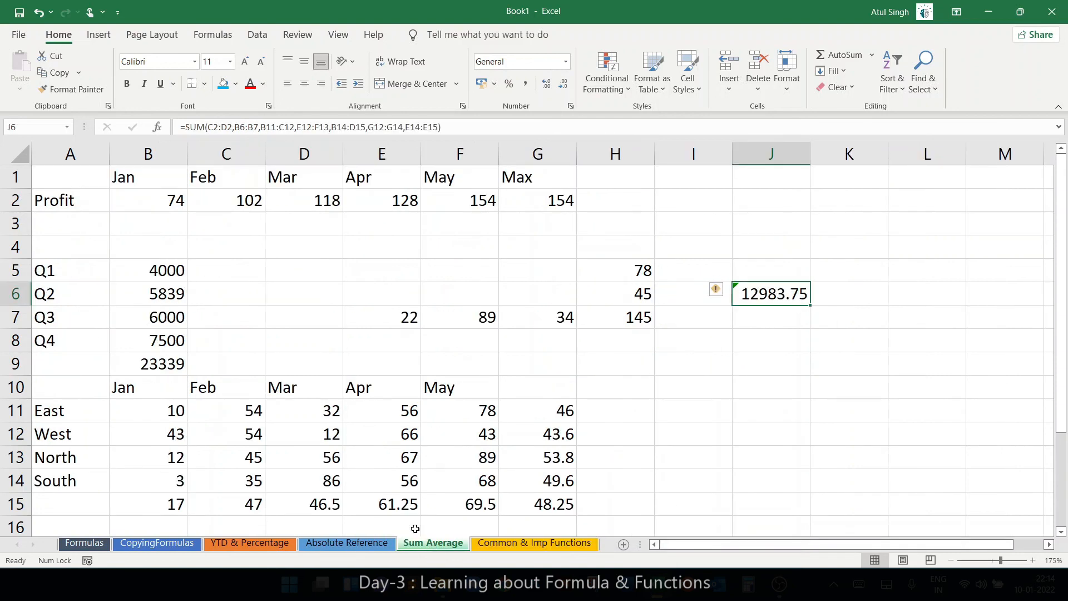
pyautogui.click(83, 543)
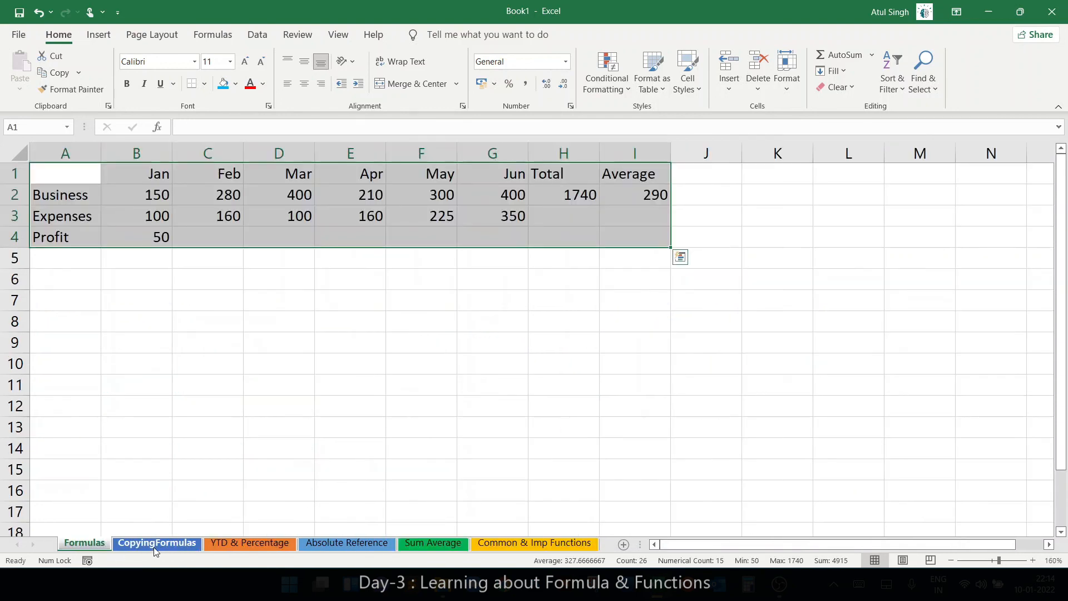
pyautogui.click(478, 544)
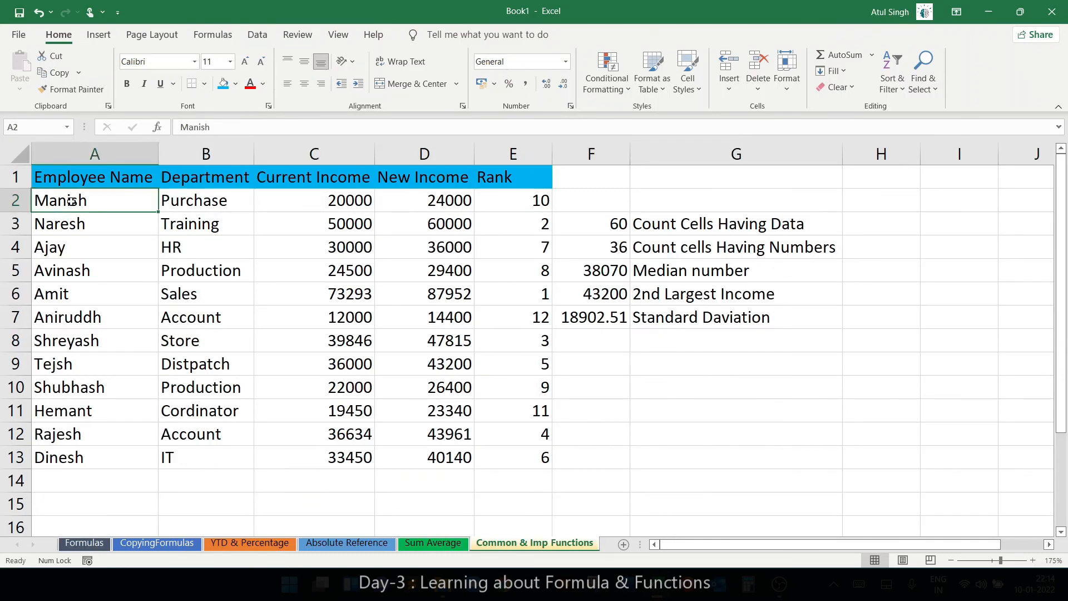